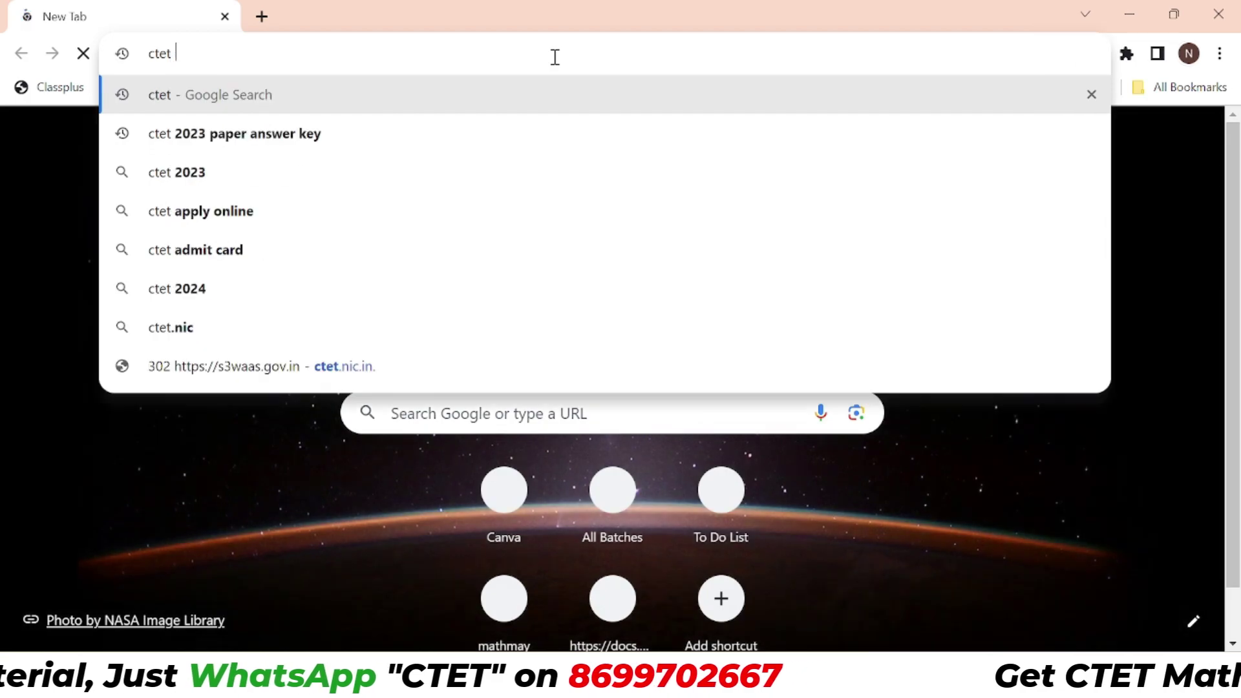
- Search Google for 'ctet' and open the official ctet.nic.in Apply for CTET-Jan2024 page
key("Return")
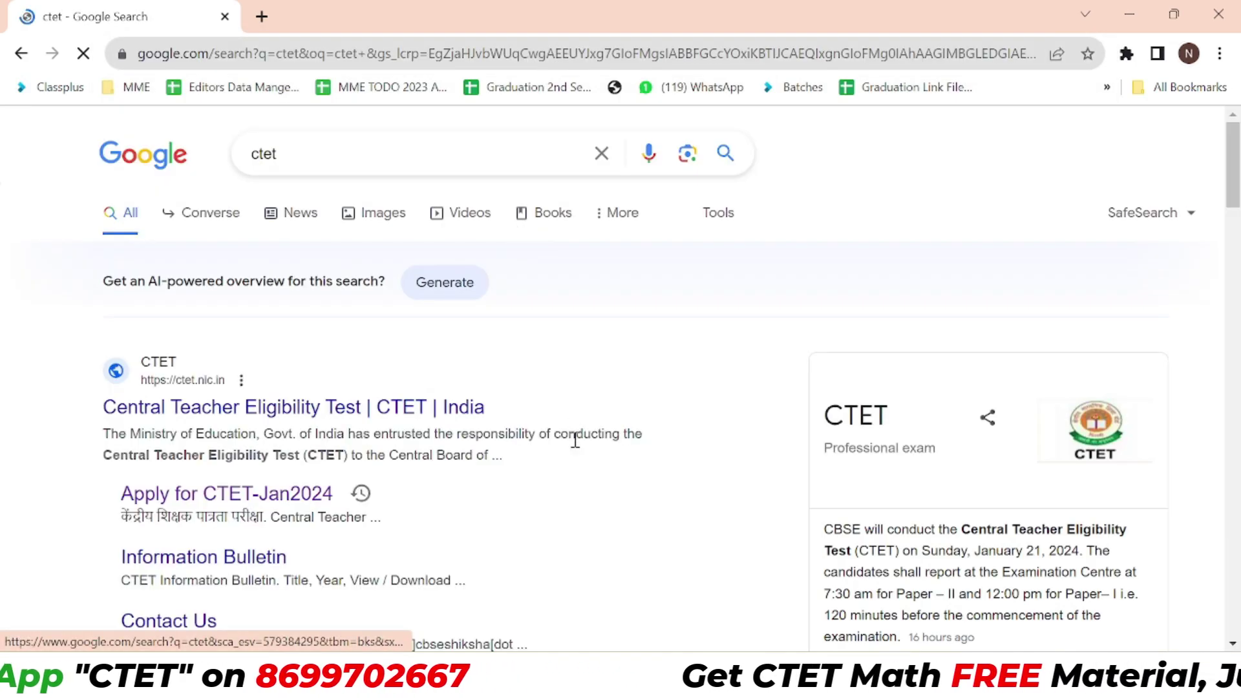
left_click(258, 496)
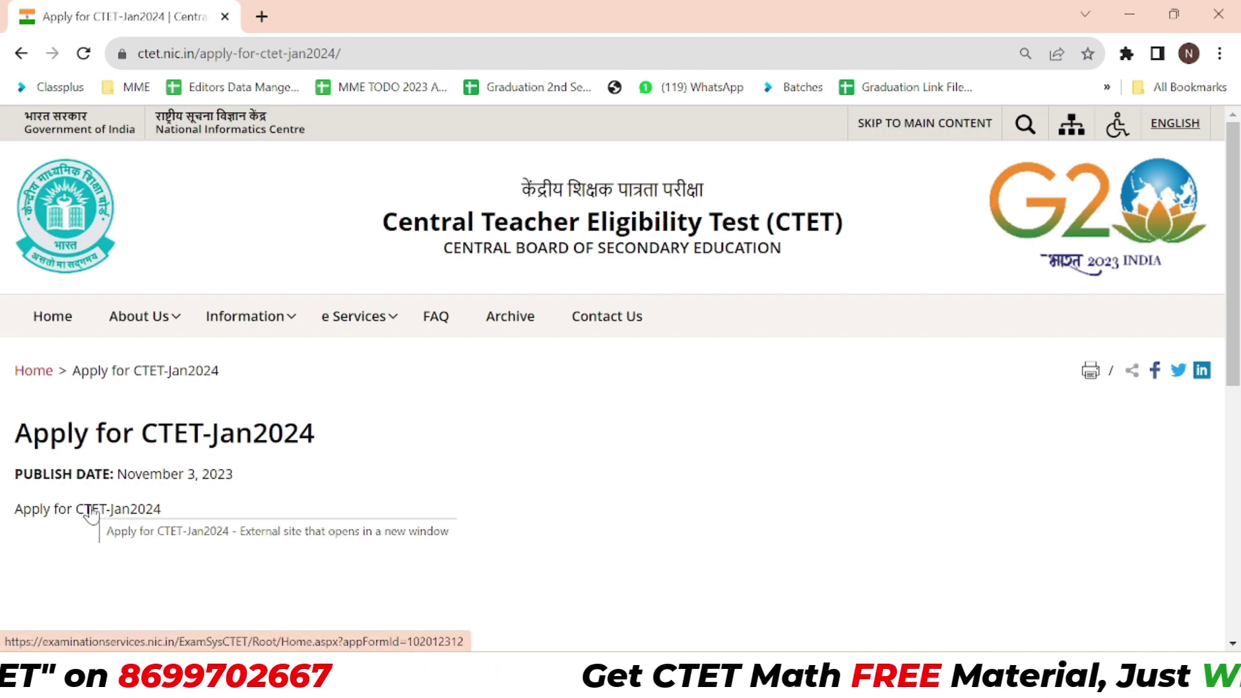
- Start a New Registration, tick the information-bulletin declaration and proceed to the application form
left_click(90, 510)
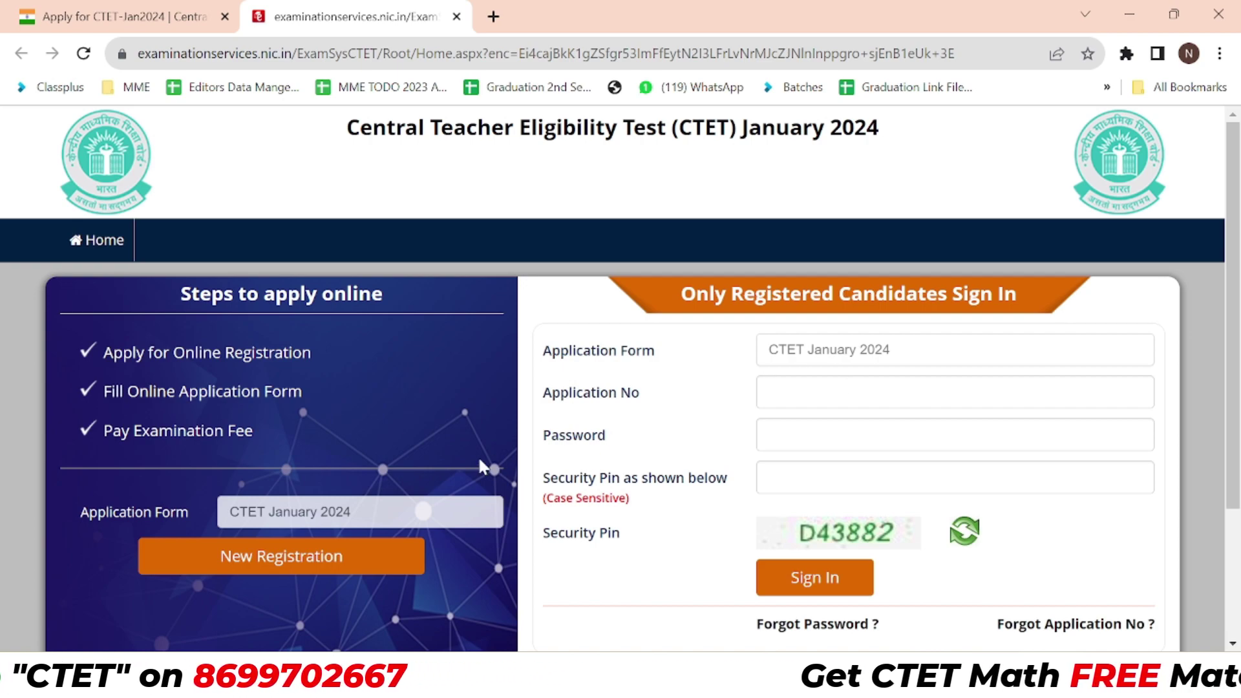
left_click(340, 570)
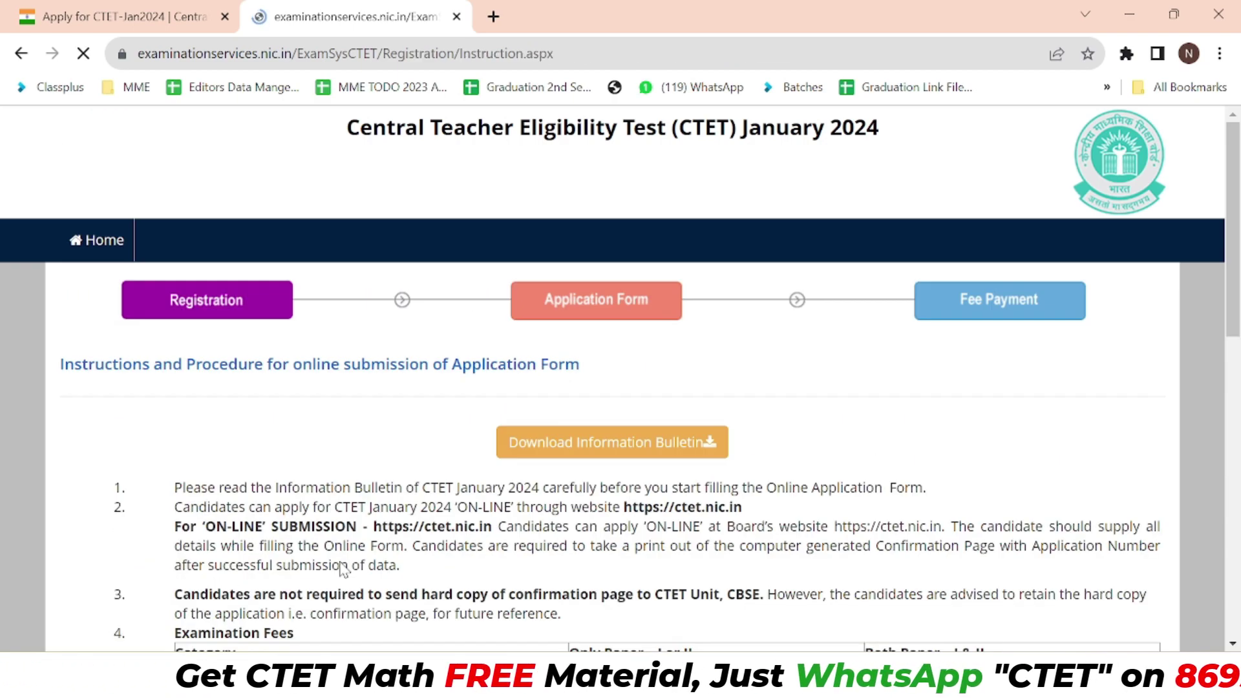
scroll(913, 438, "down", 15)
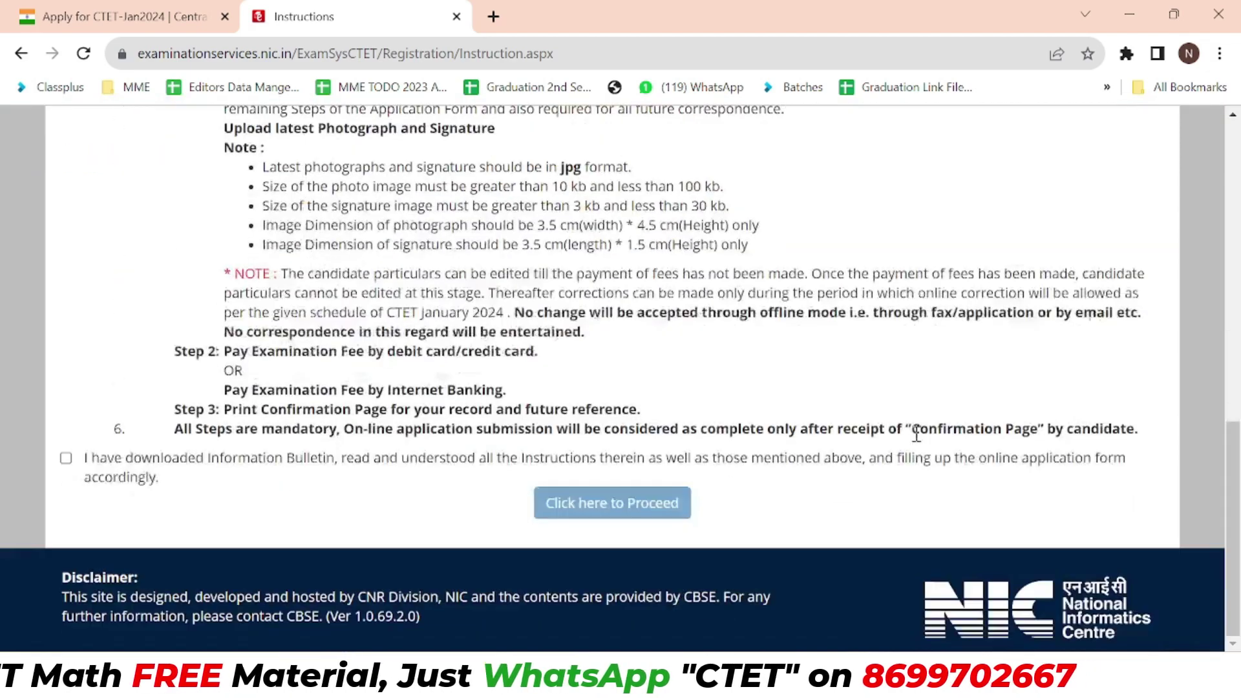
left_click(66, 459)
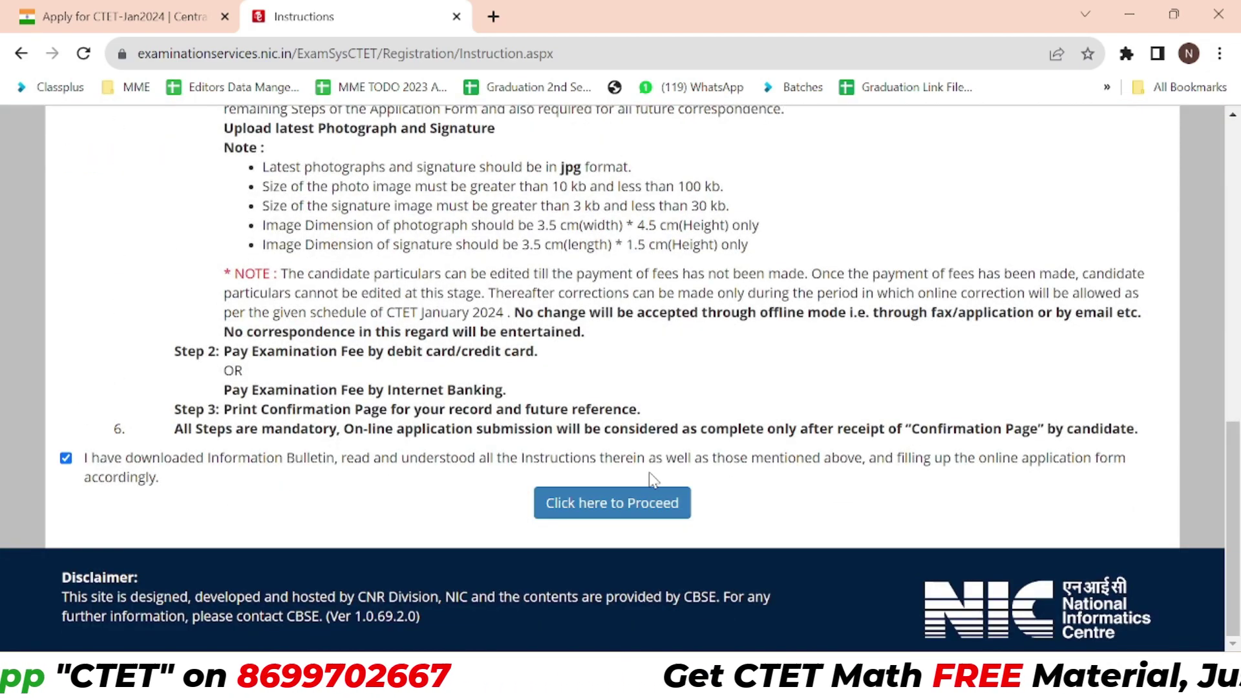
left_click(630, 517)
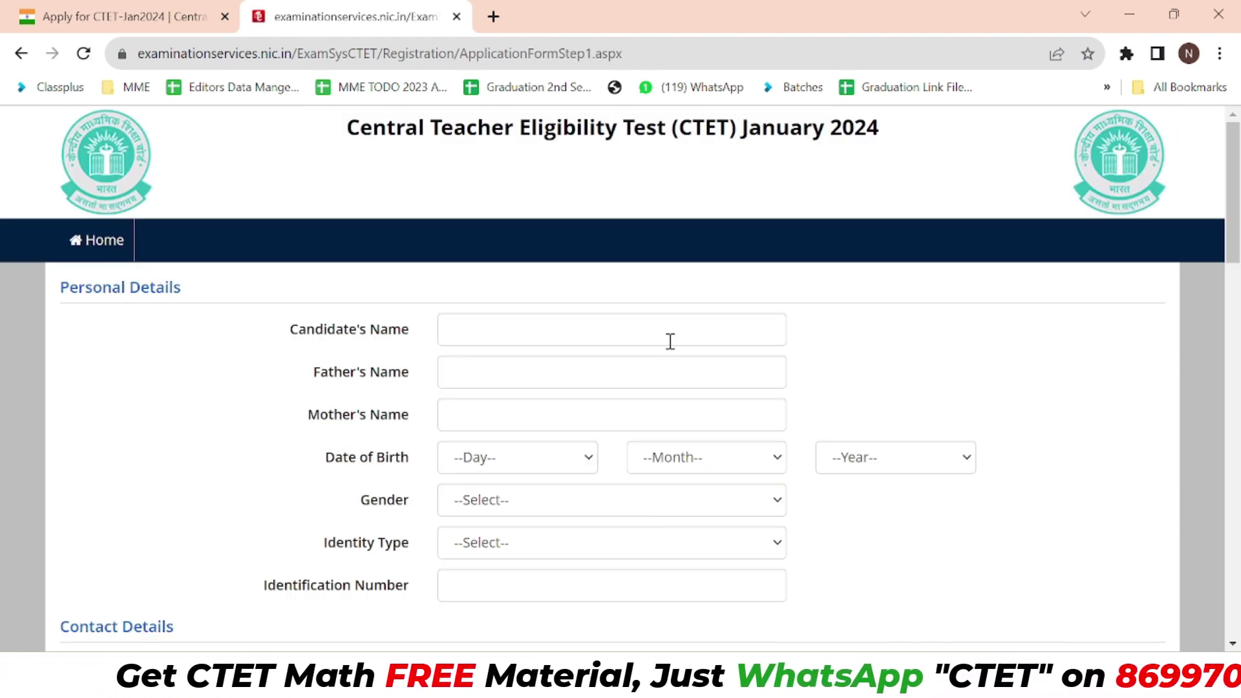
- Enter the candidate's name, father's name and mother's name
left_click(670, 341)
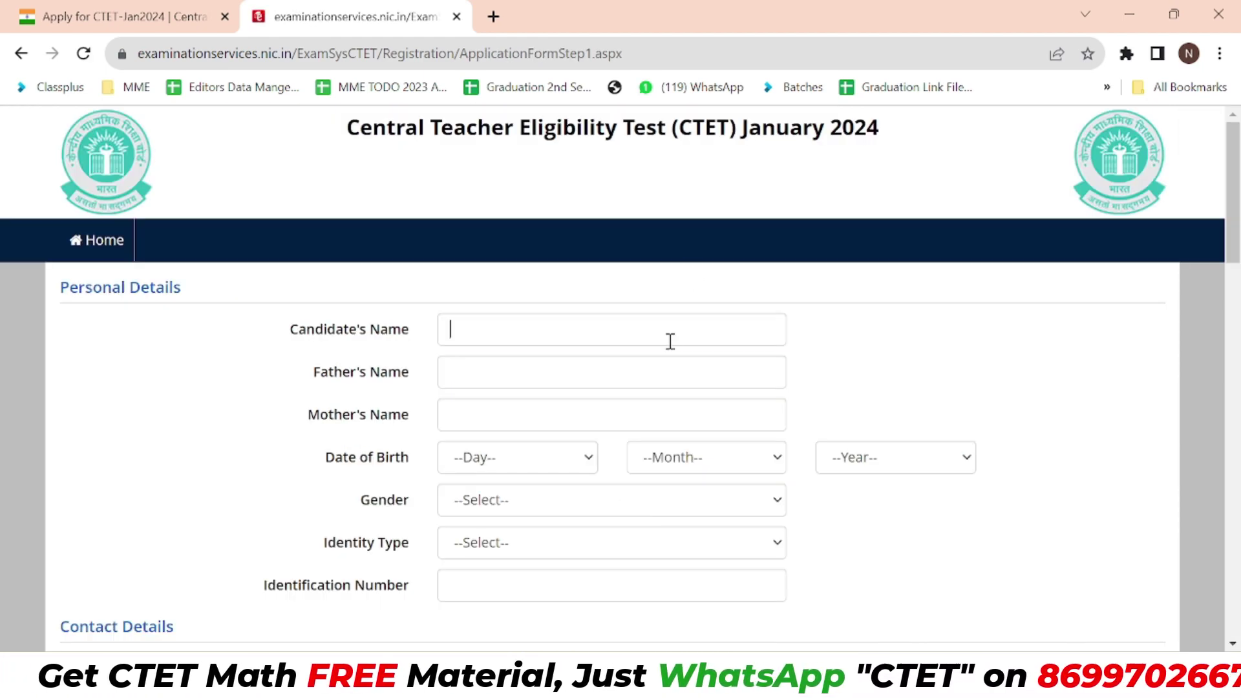
type("Name")
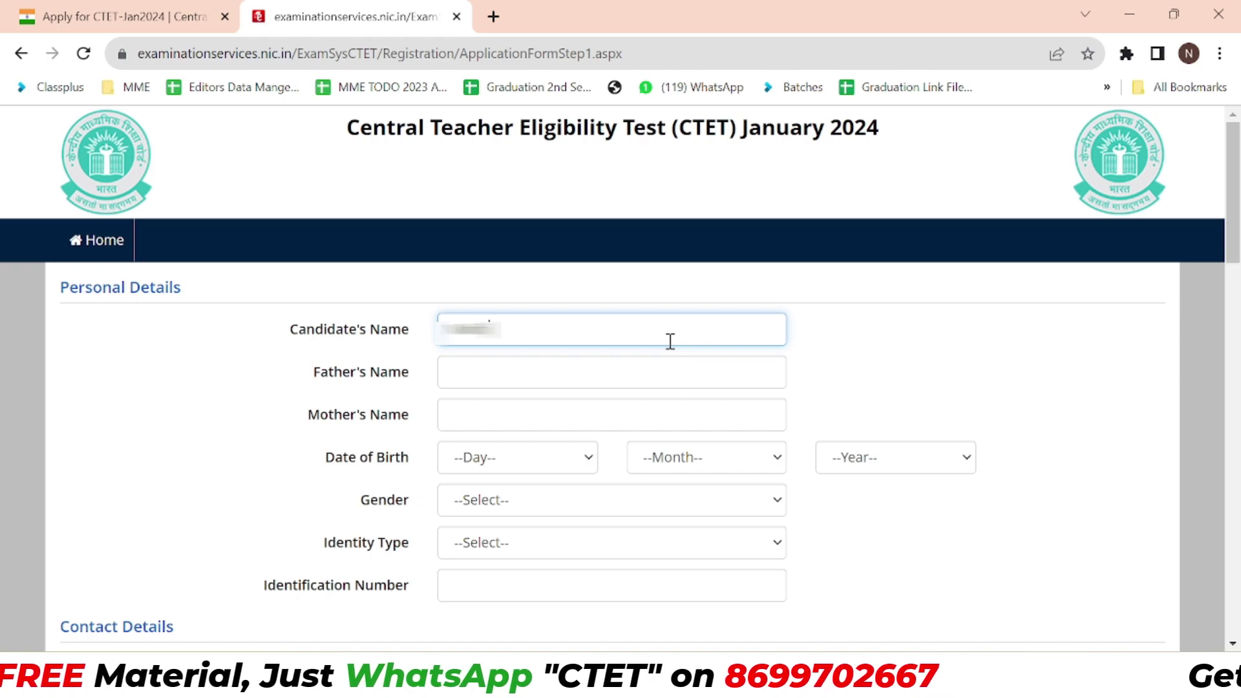
type("name")
key("Tab")
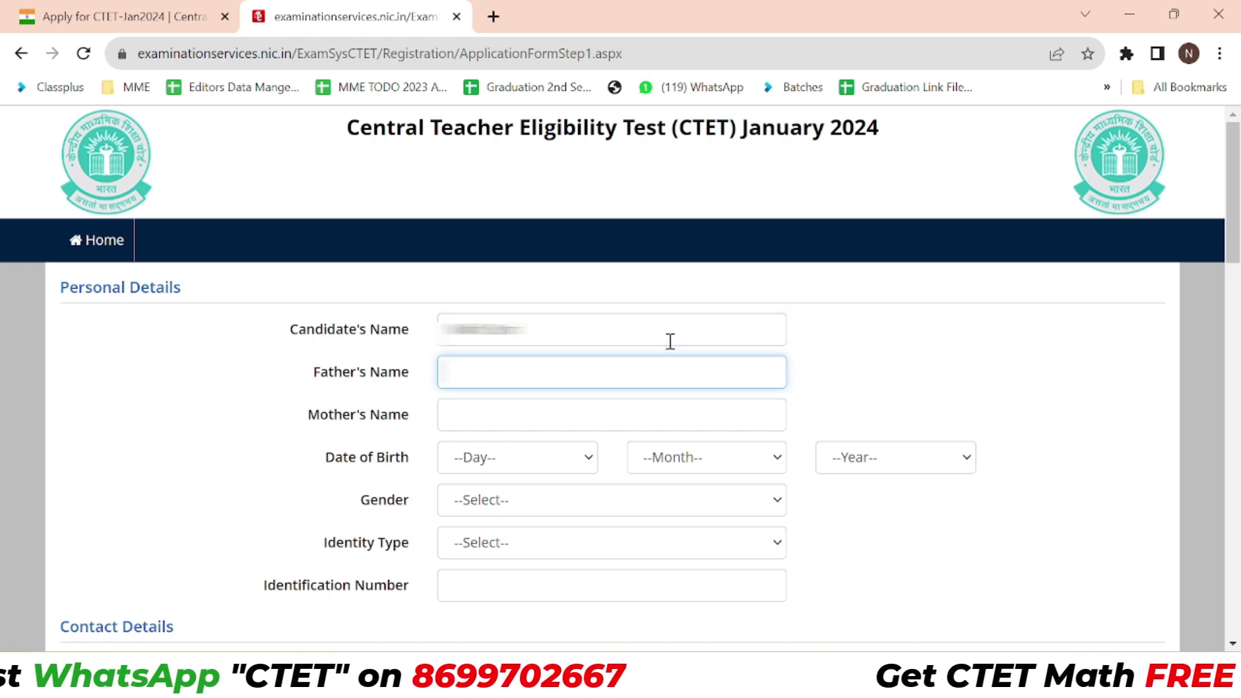
type("Nam")
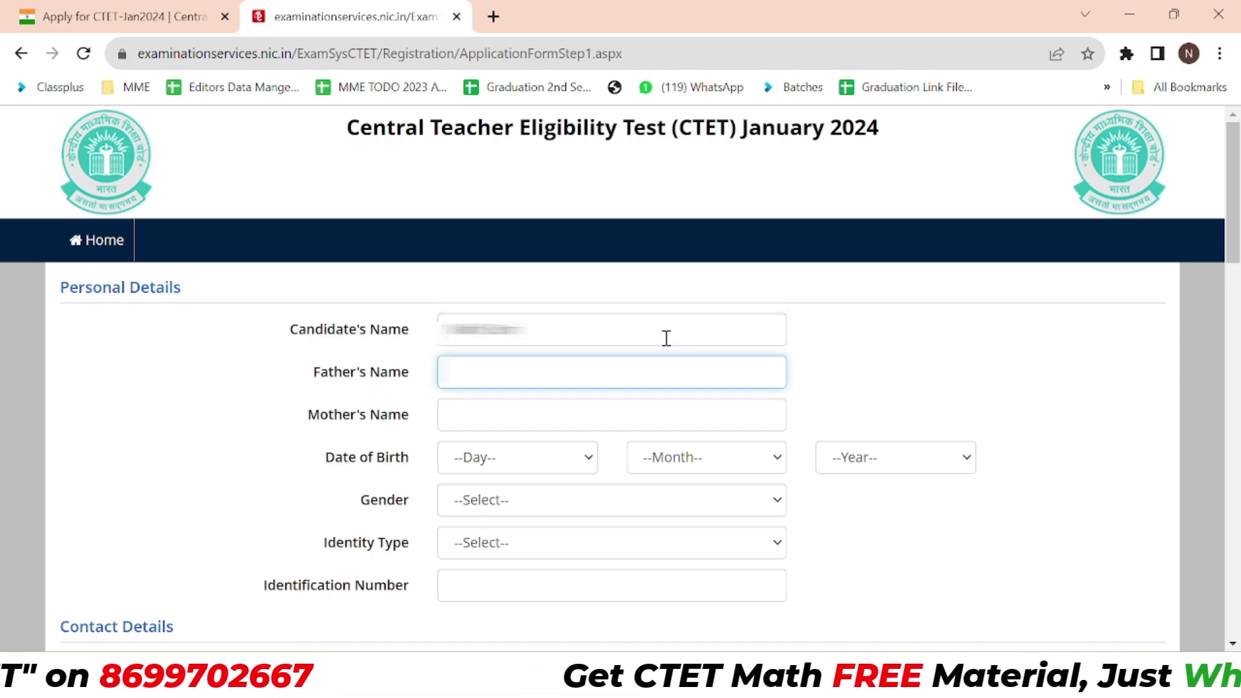
type("e Singh Kumar")
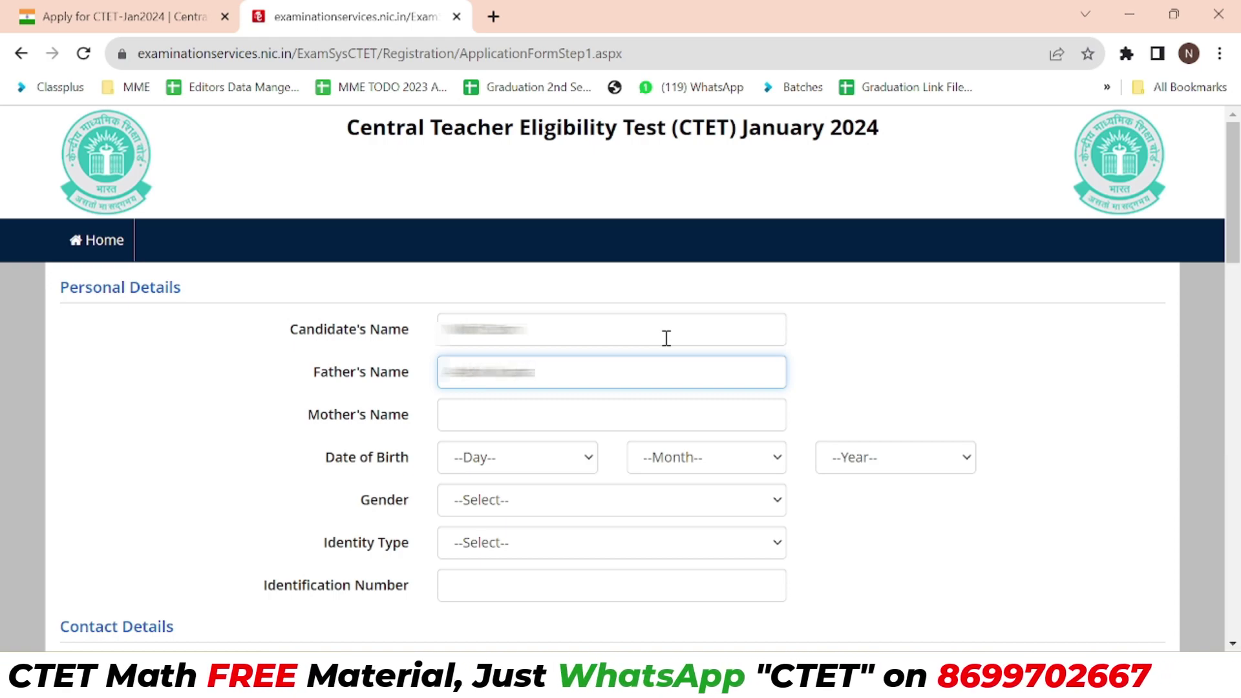
key("Tab")
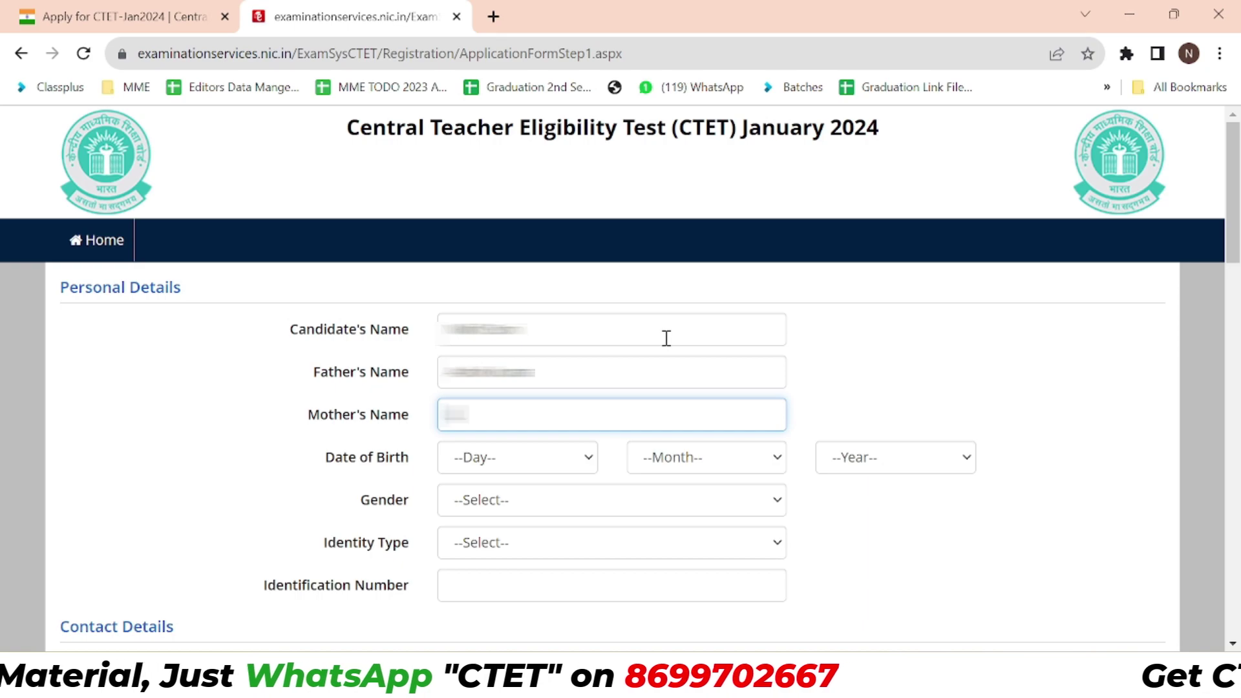
- Set the date of birth to 12 September 2002
key("Tab")
key("alt+Down")
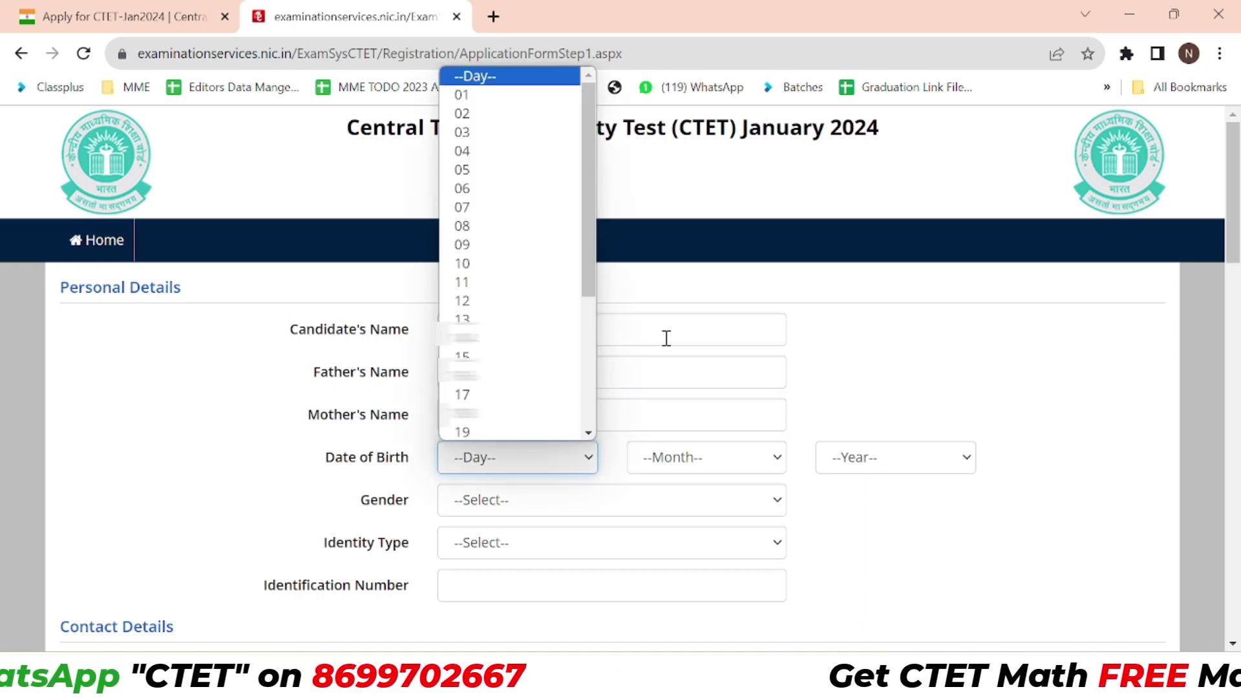
key("Down")
key("Down")
key("Down")
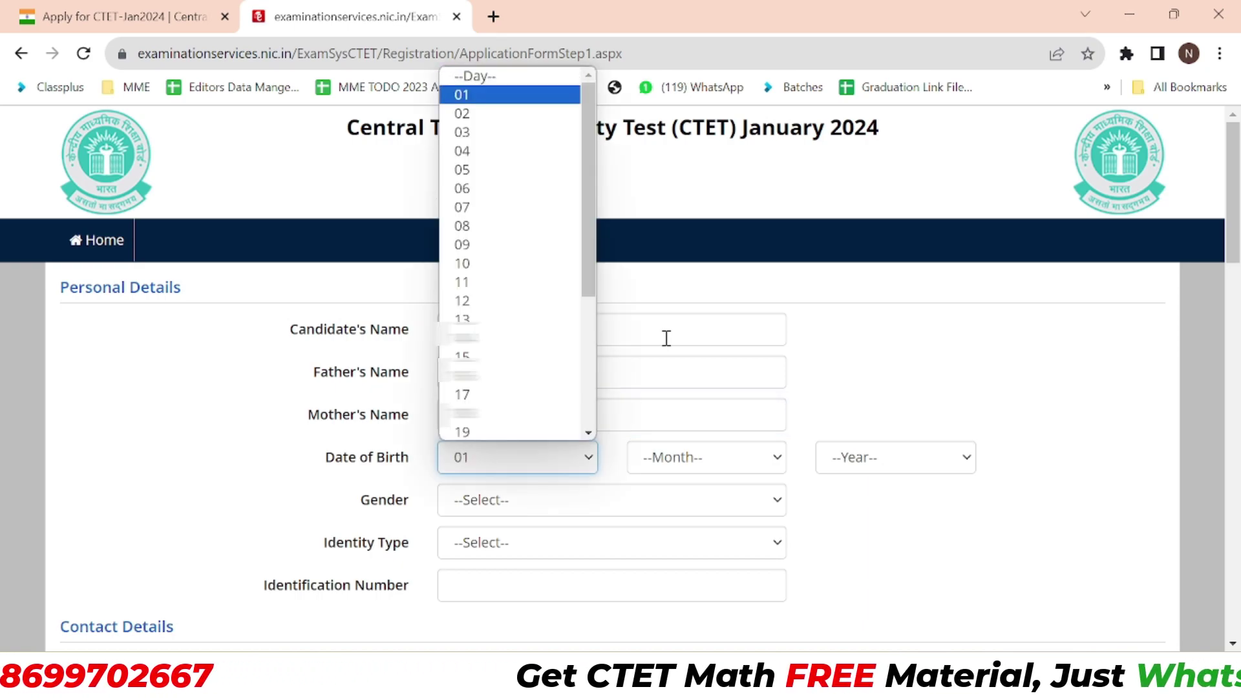
key("1")
key("2")
key("Return")
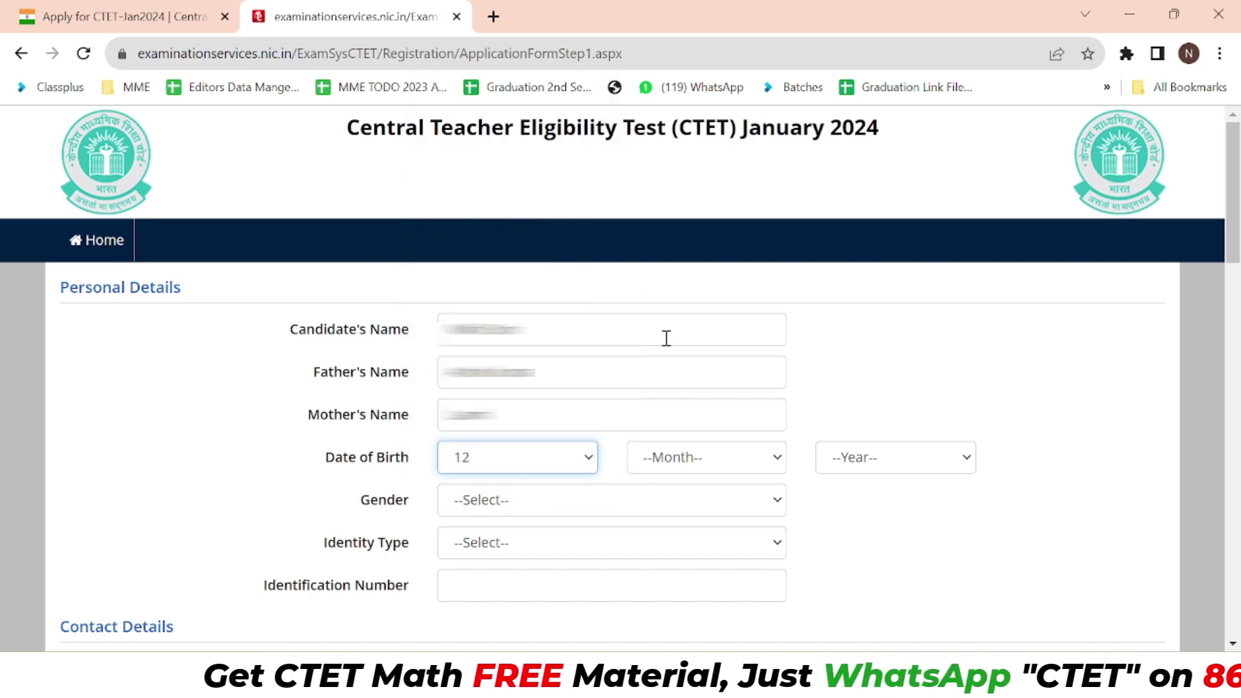
key("Tab")
key("alt+Down")
key("s")
key("Return")
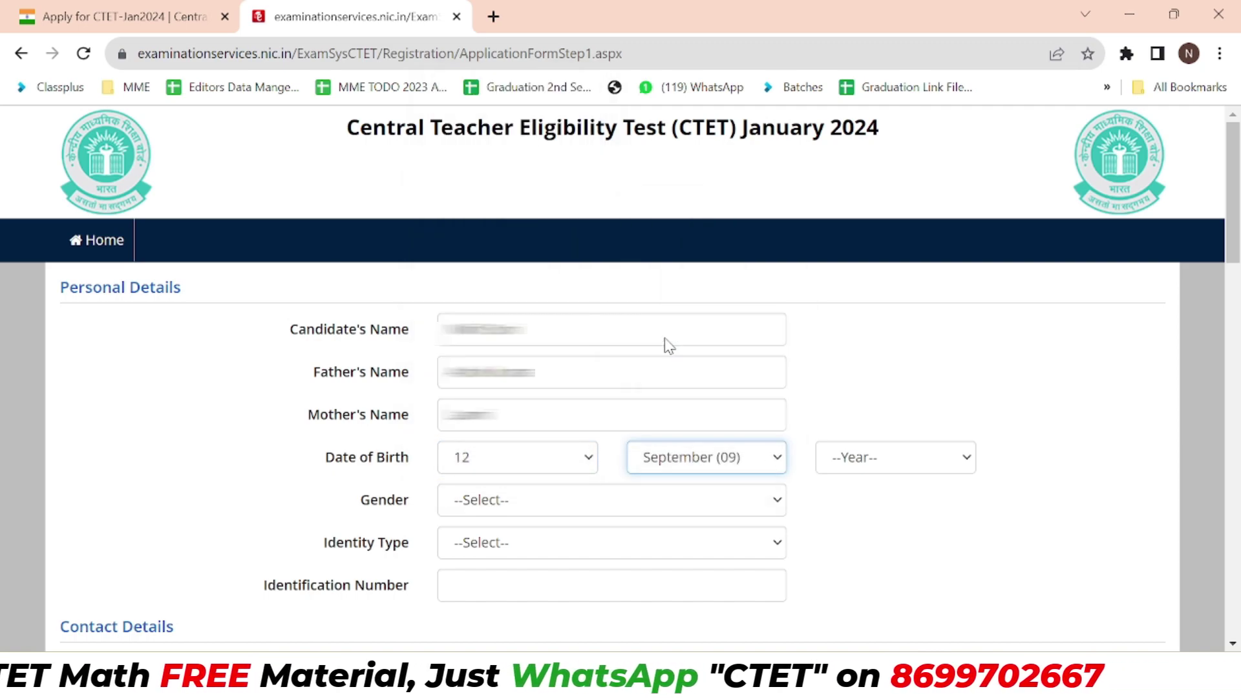
key("Tab")
key("alt+Down")
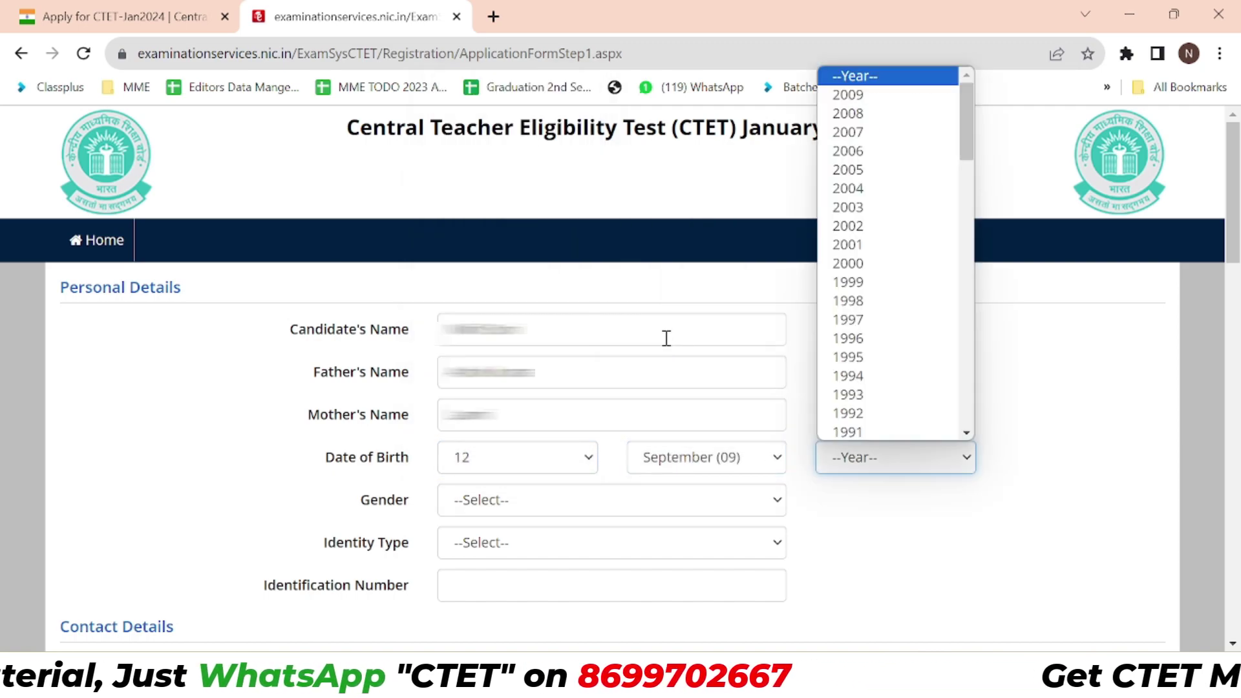
key("2")
key("0")
key("0")
key("2")
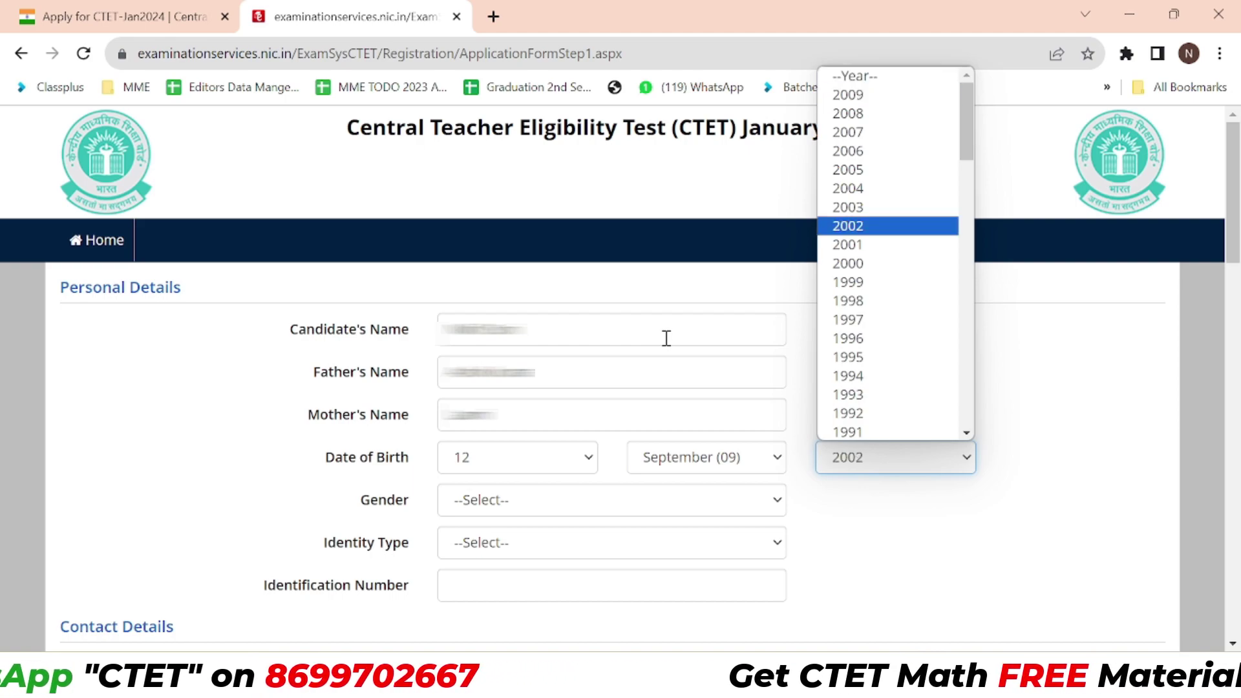
key("Return")
- Select Male as the gender
scroll(1108, 465, "down", 2)
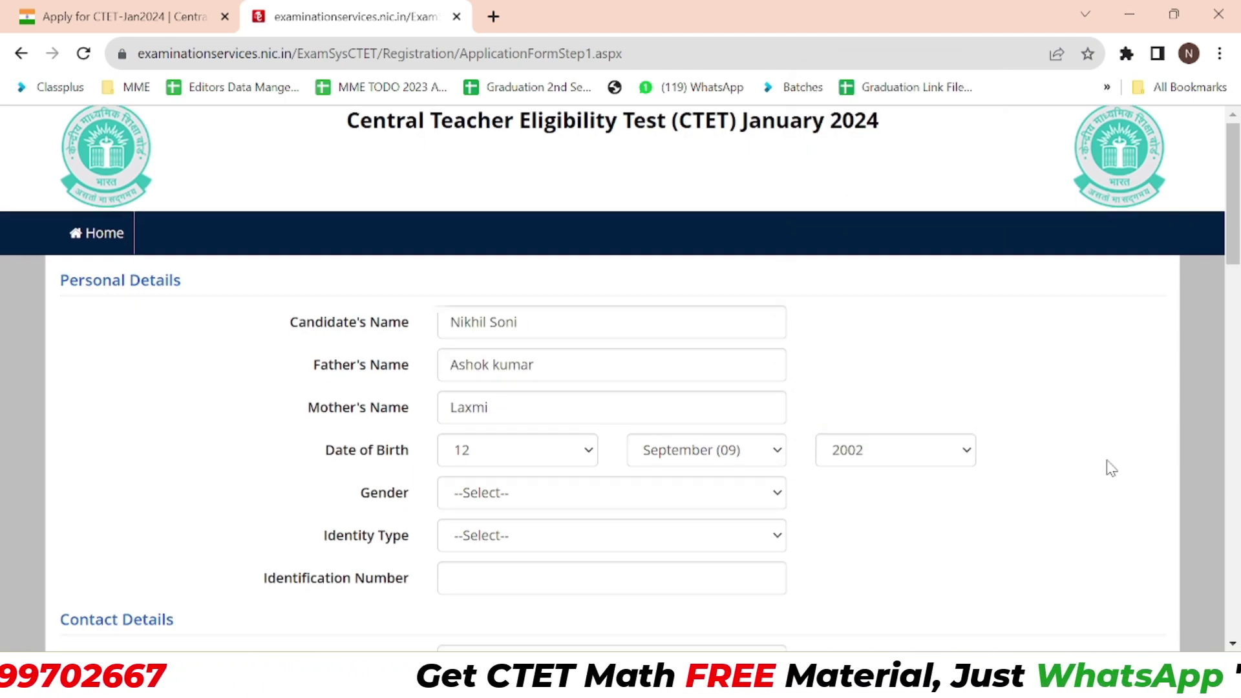
left_click(700, 392)
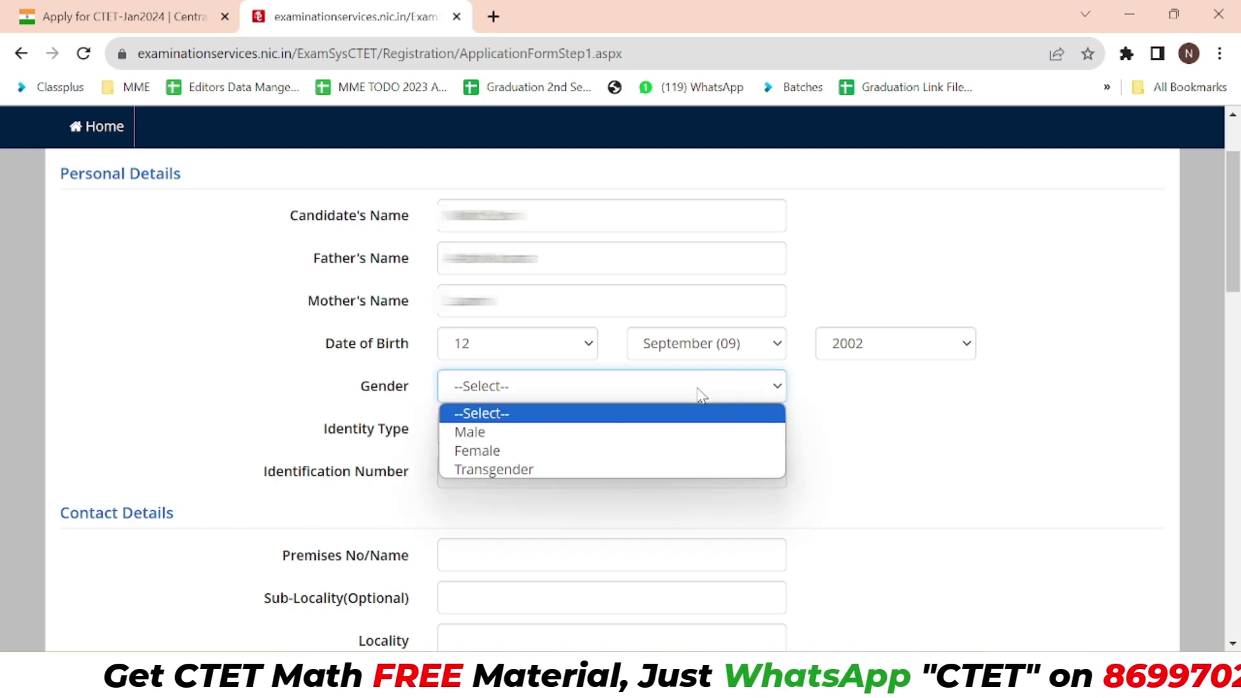
key("Down")
key("Tab")
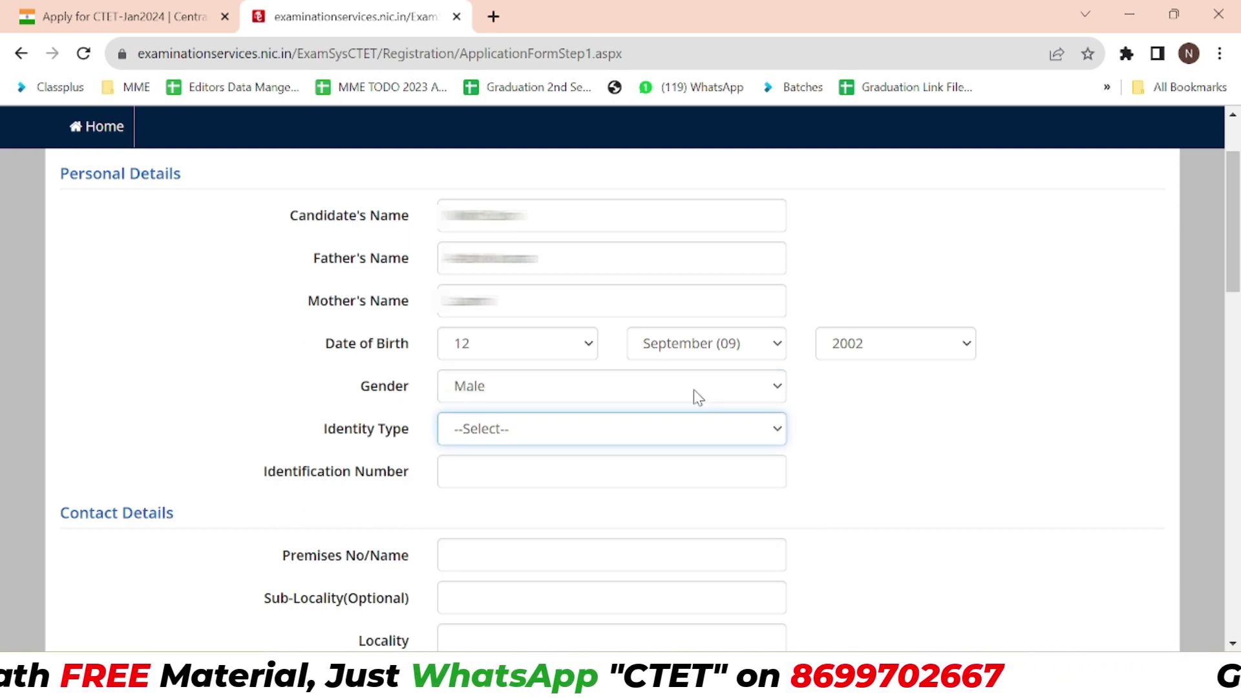
- Set Identity Type to 'Any Other Valid Govt Identity with photograph'
left_click(600, 440)
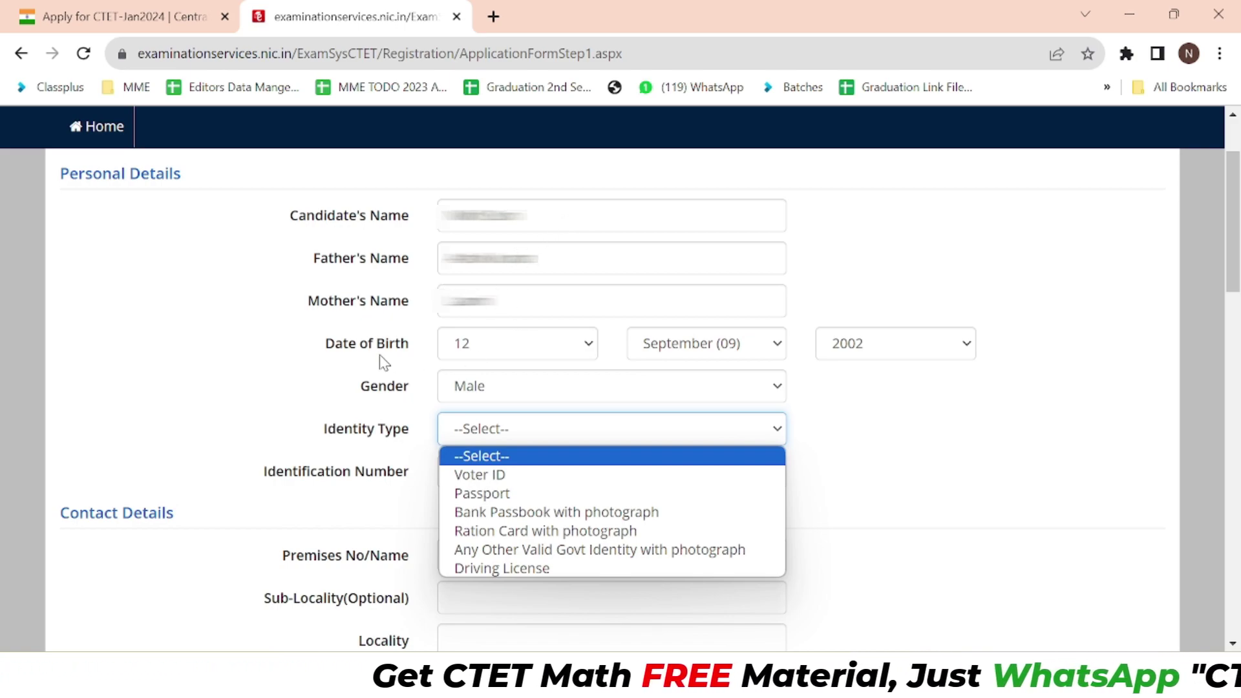
scroll(820, 351, "down", 2)
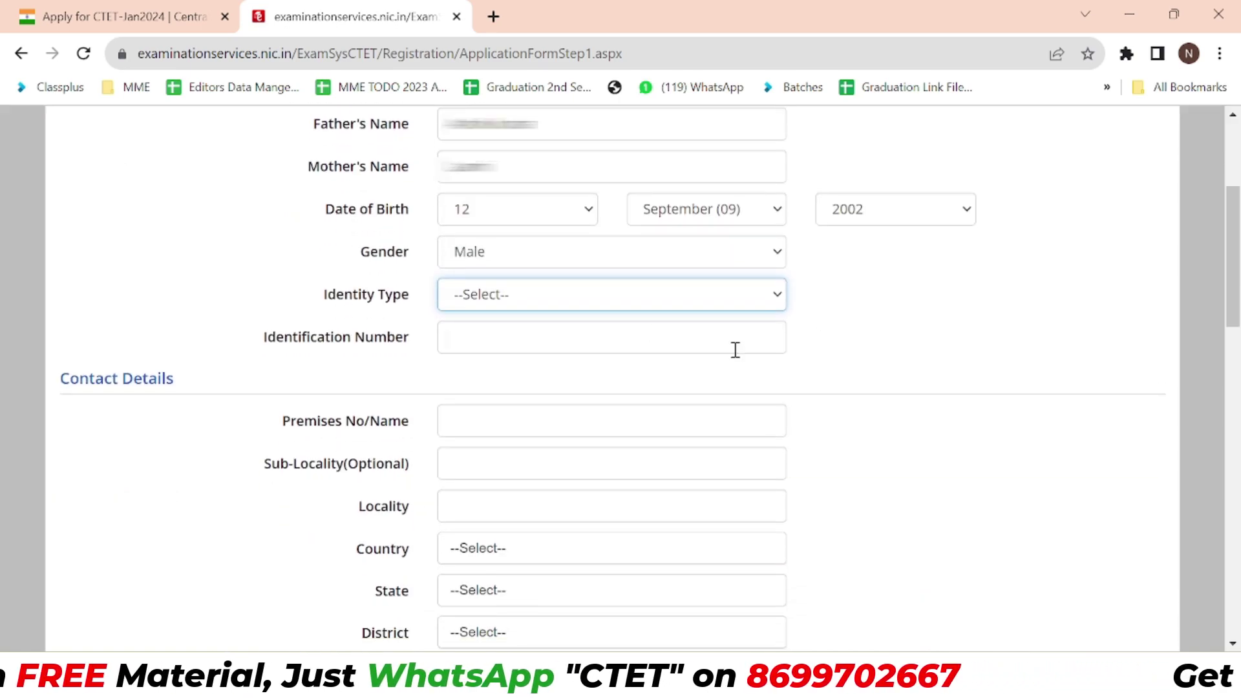
left_click(577, 299)
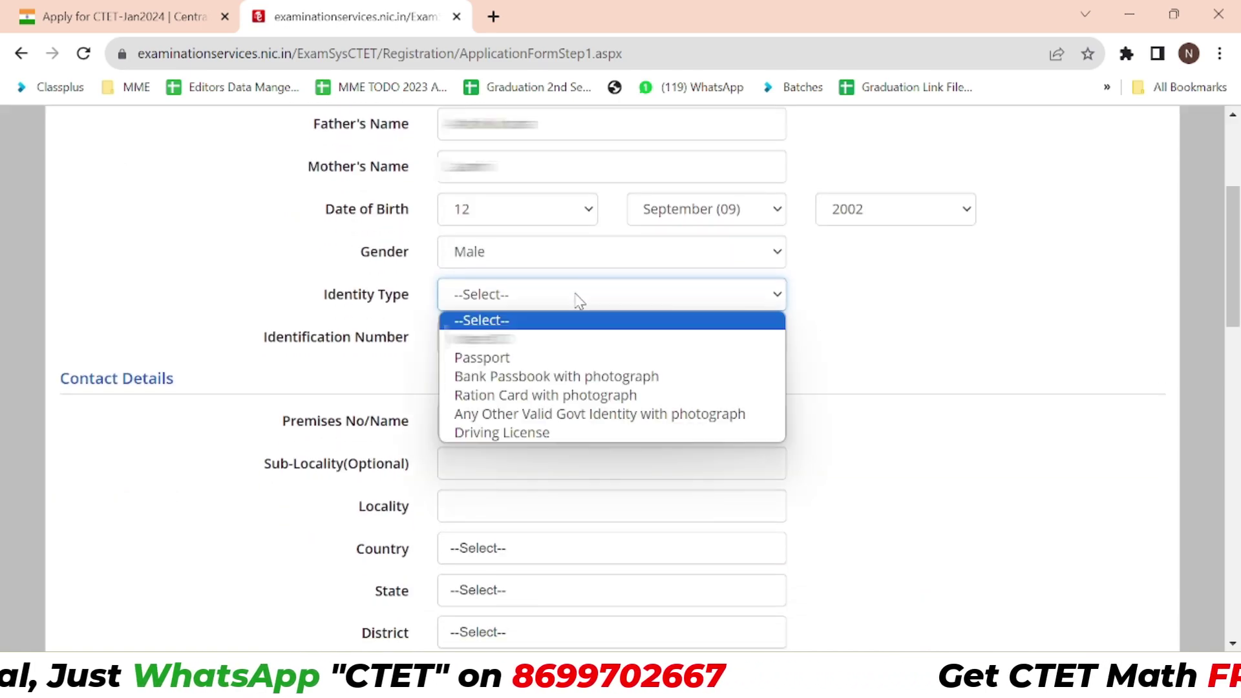
left_click(543, 420)
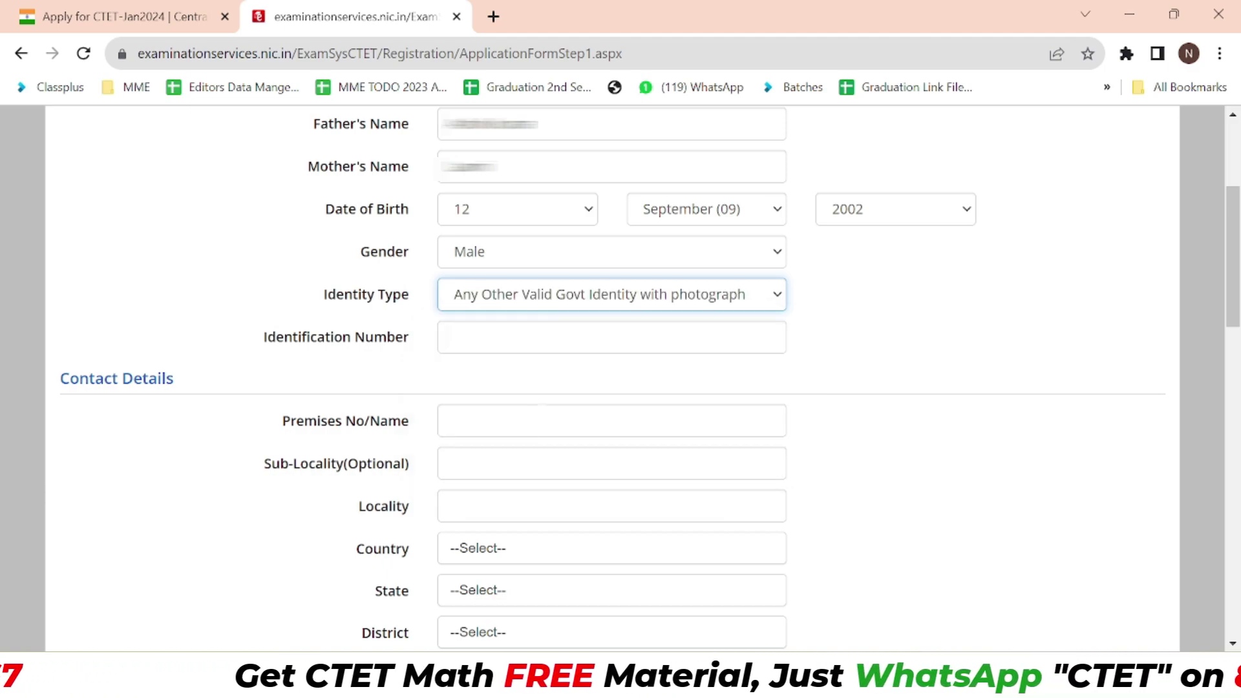
- Enter the government identity number, correcting a mistyped digit
left_click(504, 322)
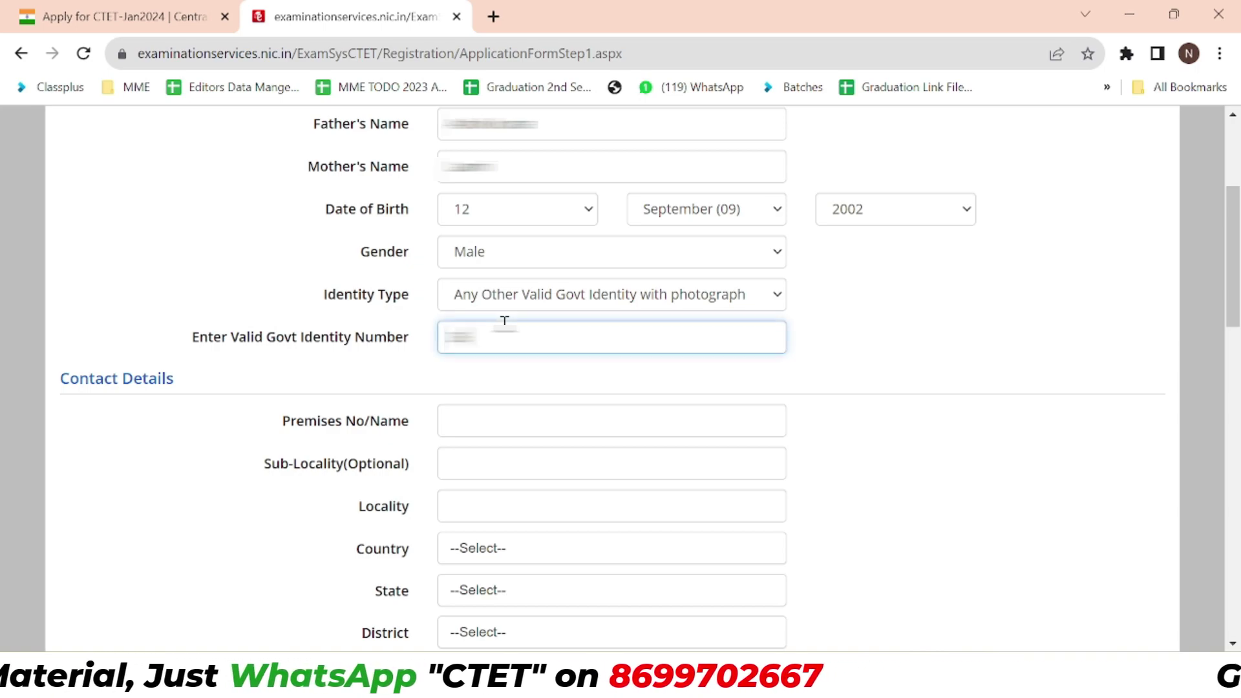
type("123")
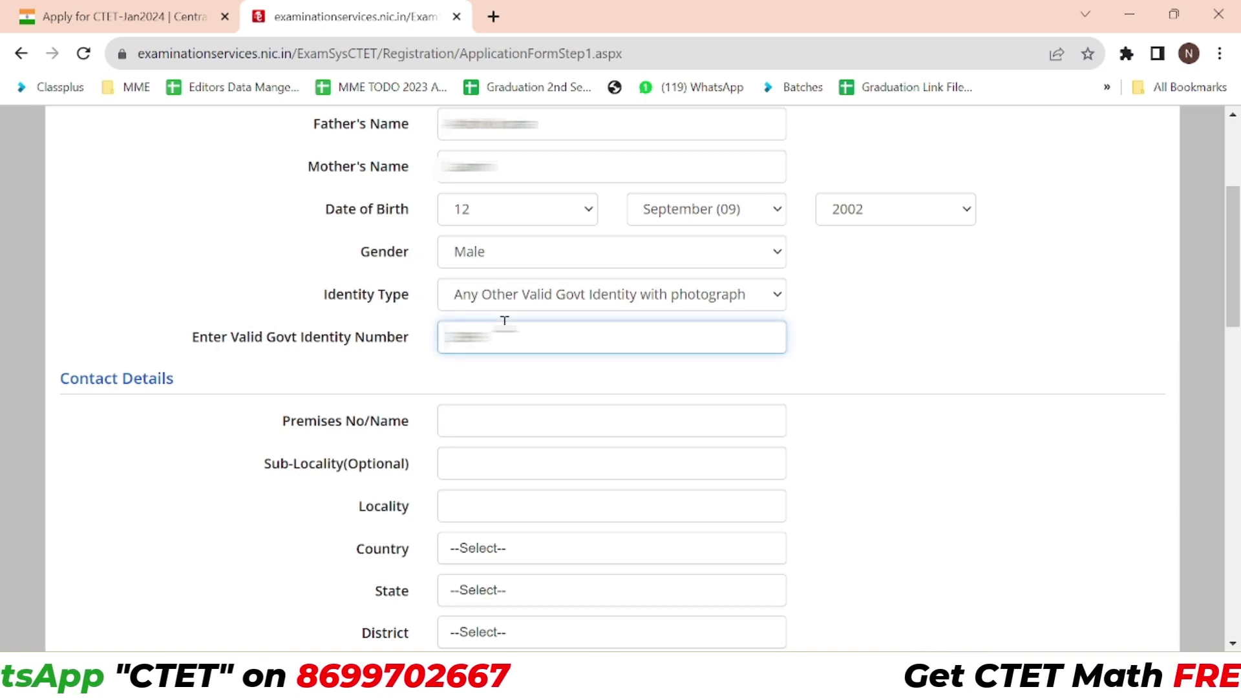
type("4567")
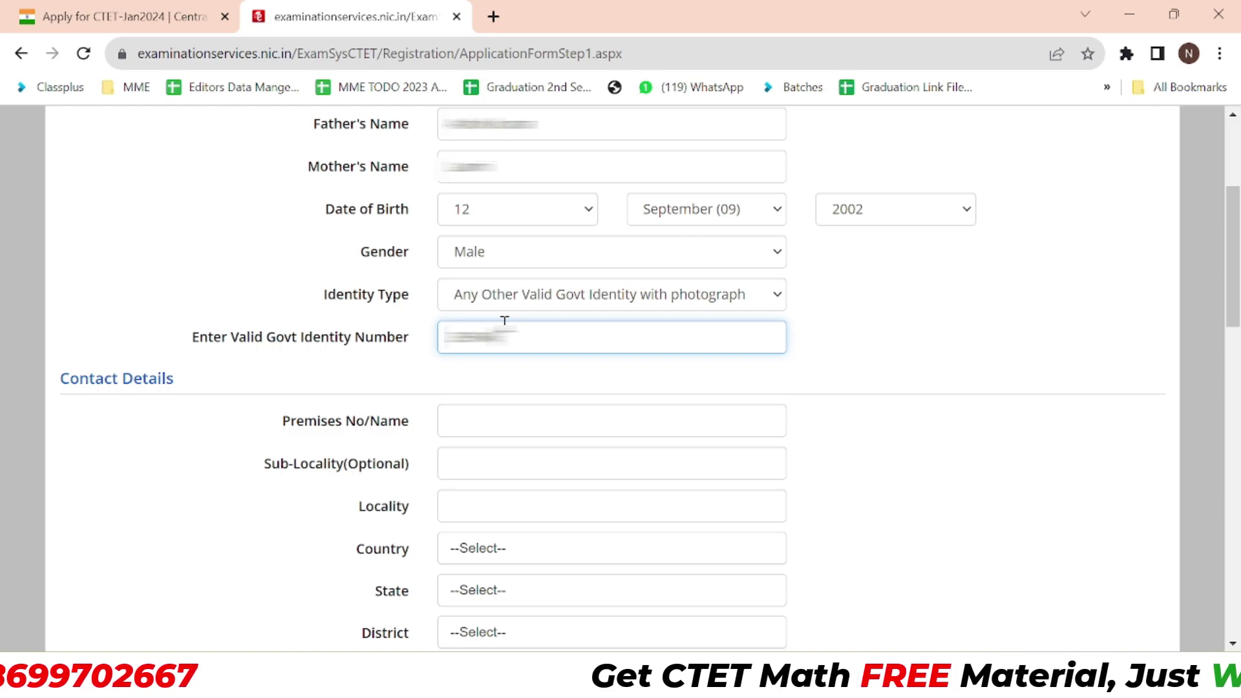
key("BackSpace")
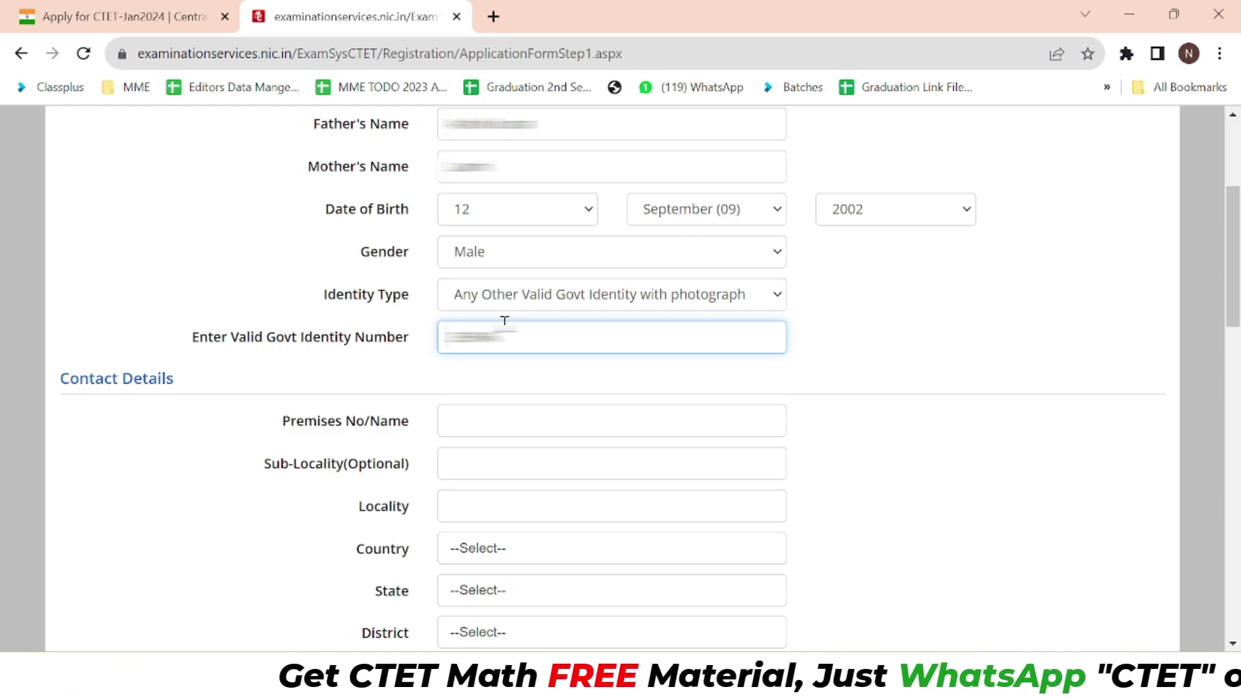
type("7890")
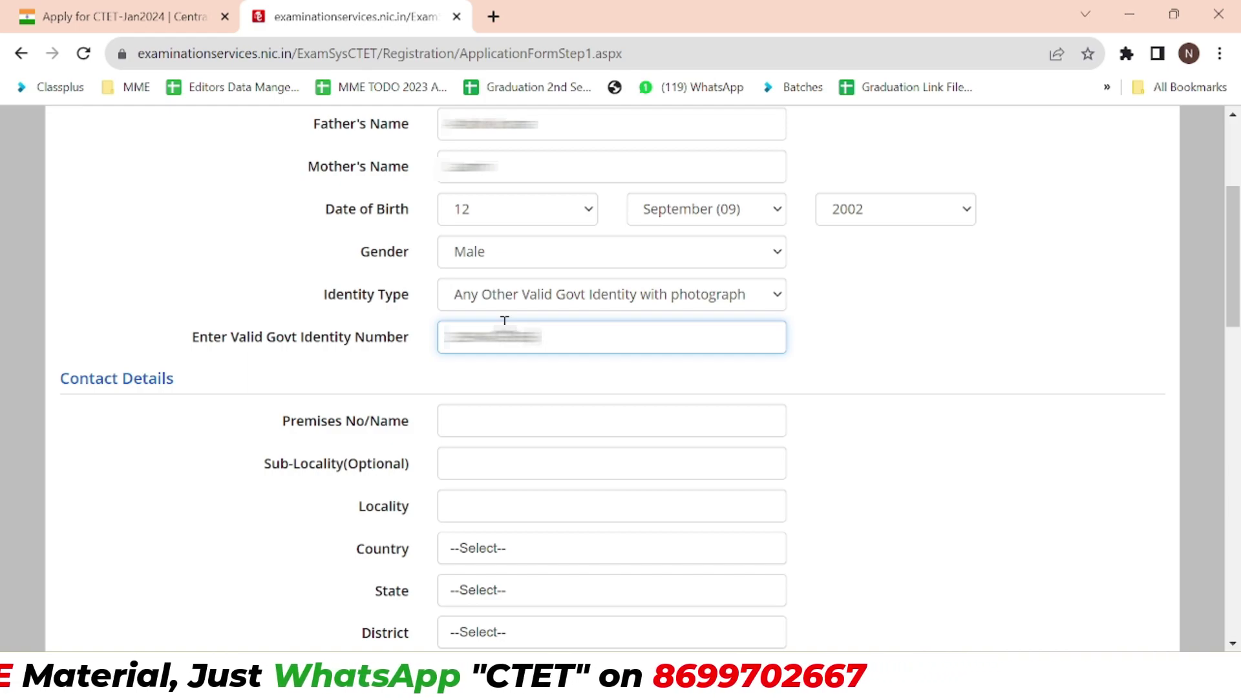
- Enter the house number and premises, and the locality Fazilka
left_click(491, 426)
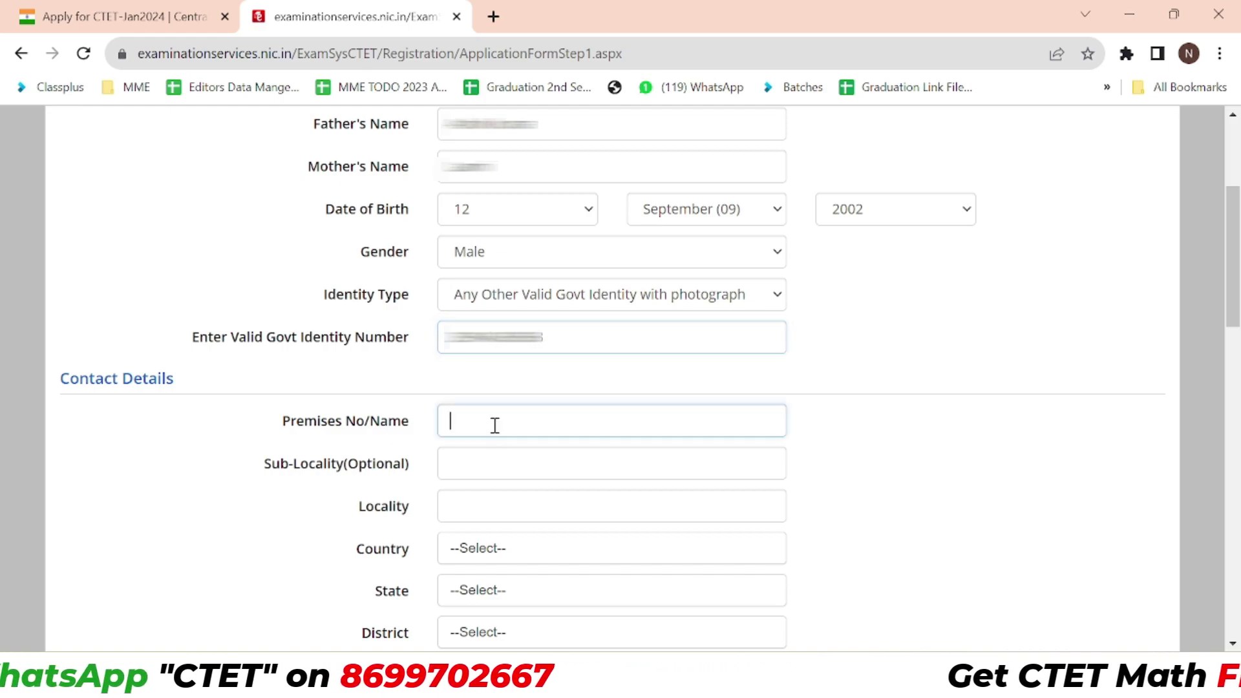
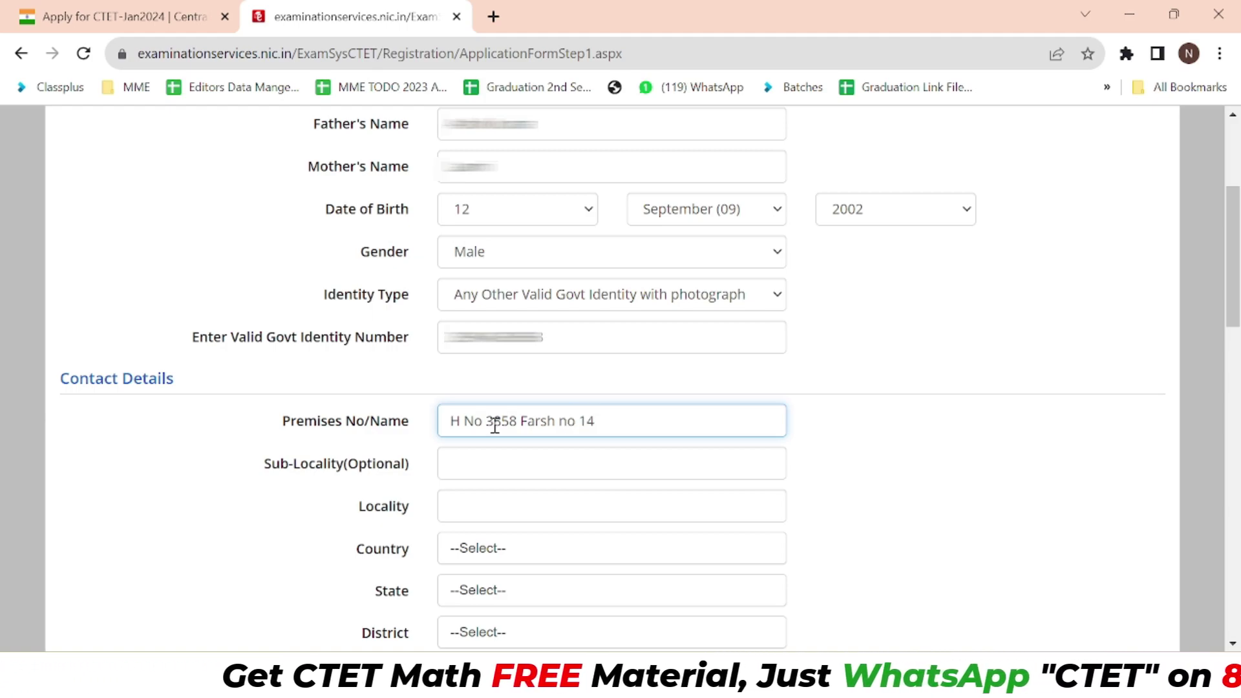
key("Tab")
key("Tab")
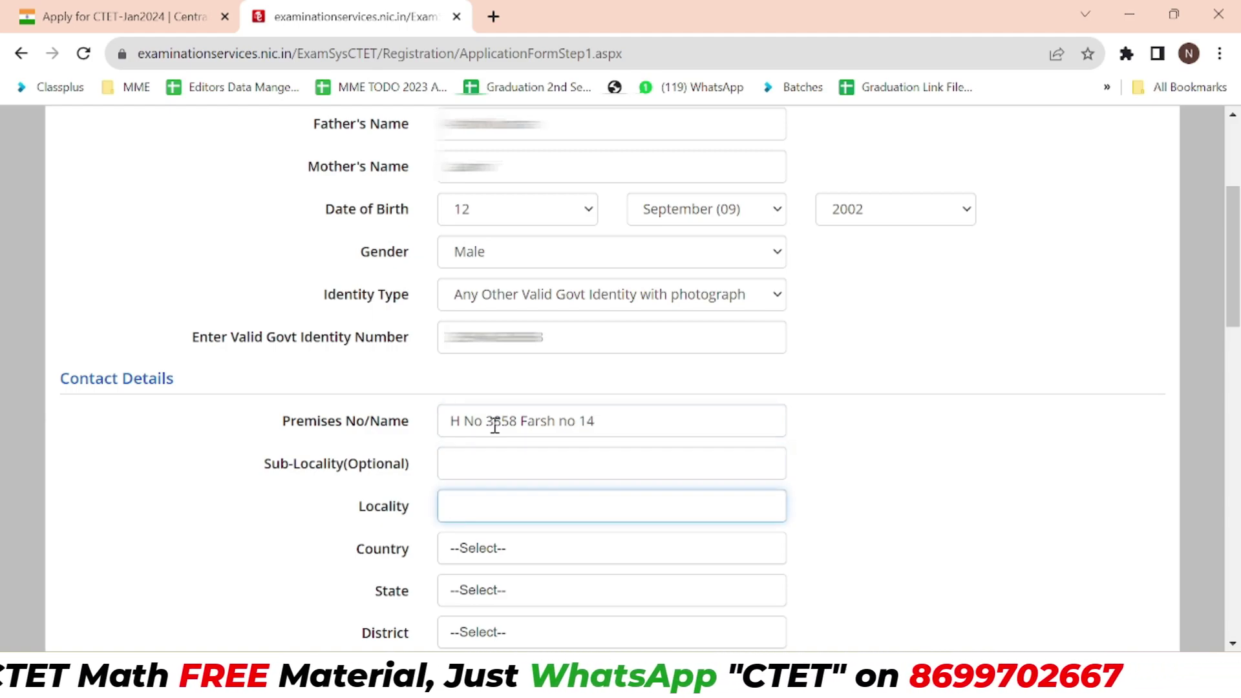
type("Fazilka")
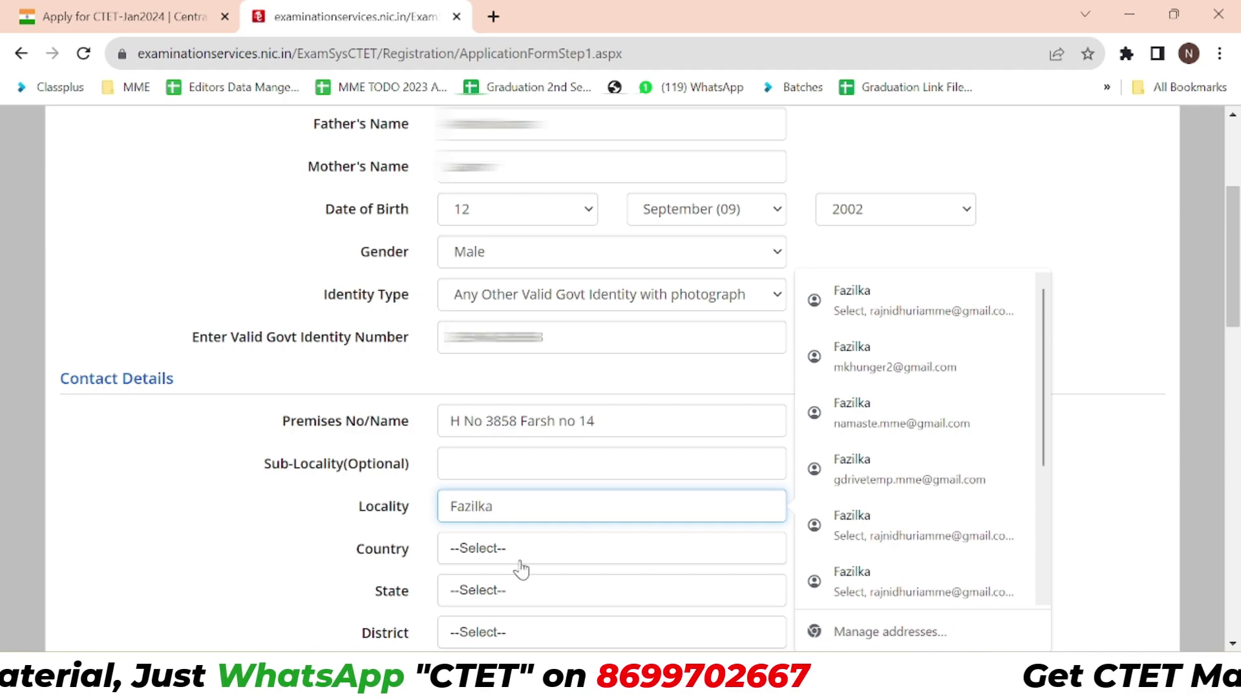
- Select country India, state PUNJAB and district FAZILKA
left_click(520, 566)
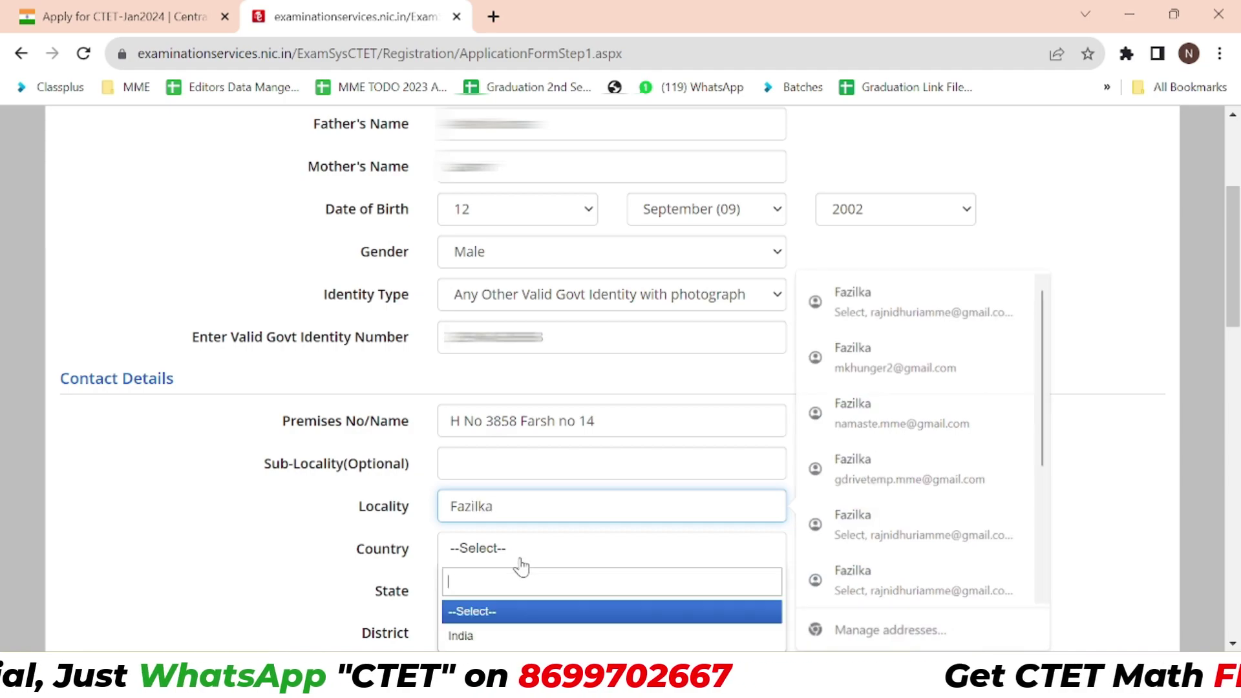
left_click(519, 636)
scroll(1041, 466, "down", 4)
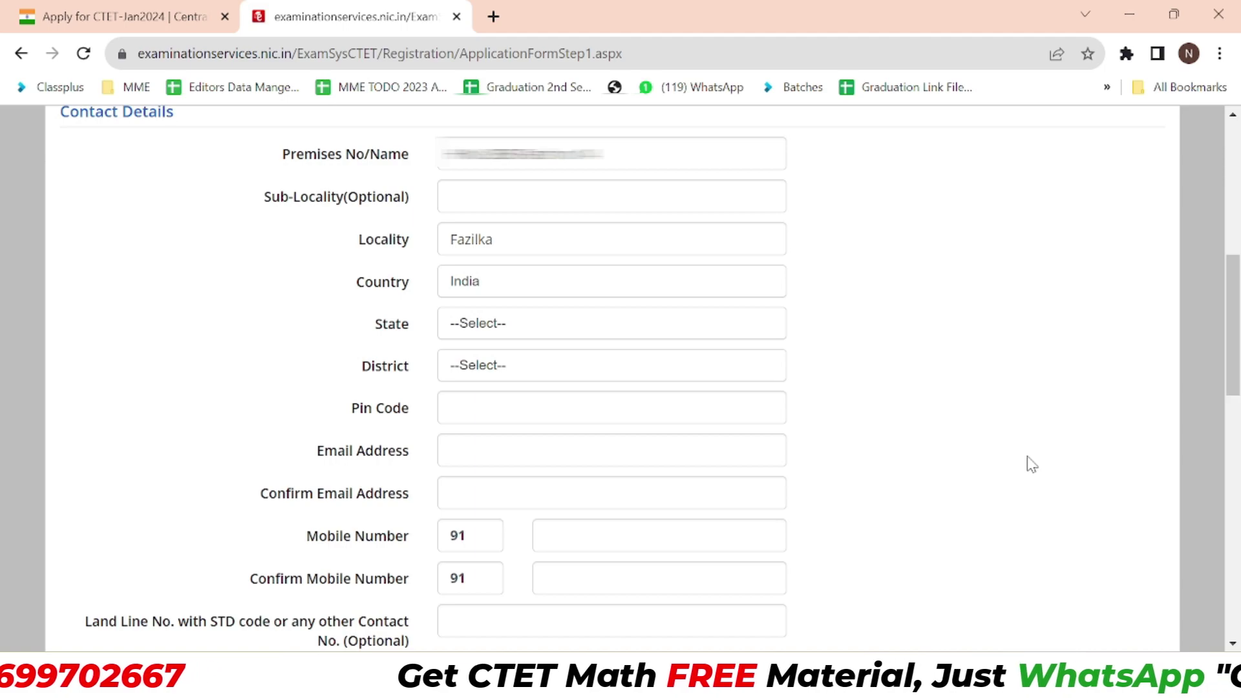
left_click(601, 327)
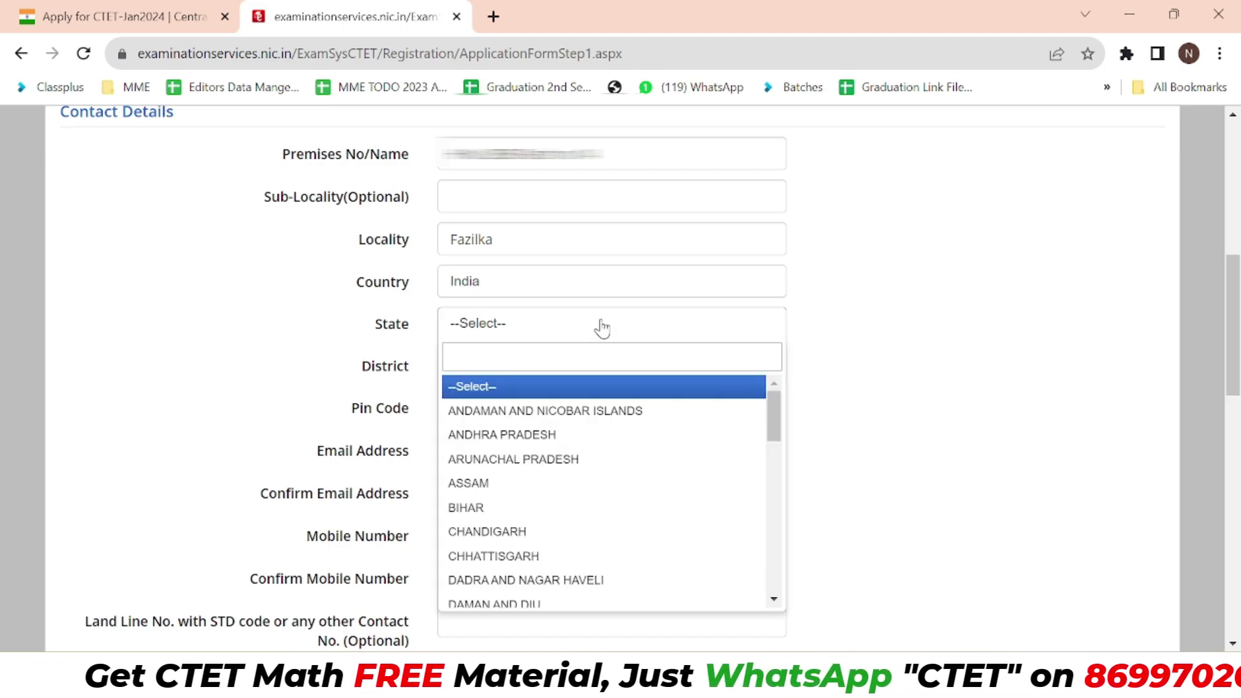
type("punja")
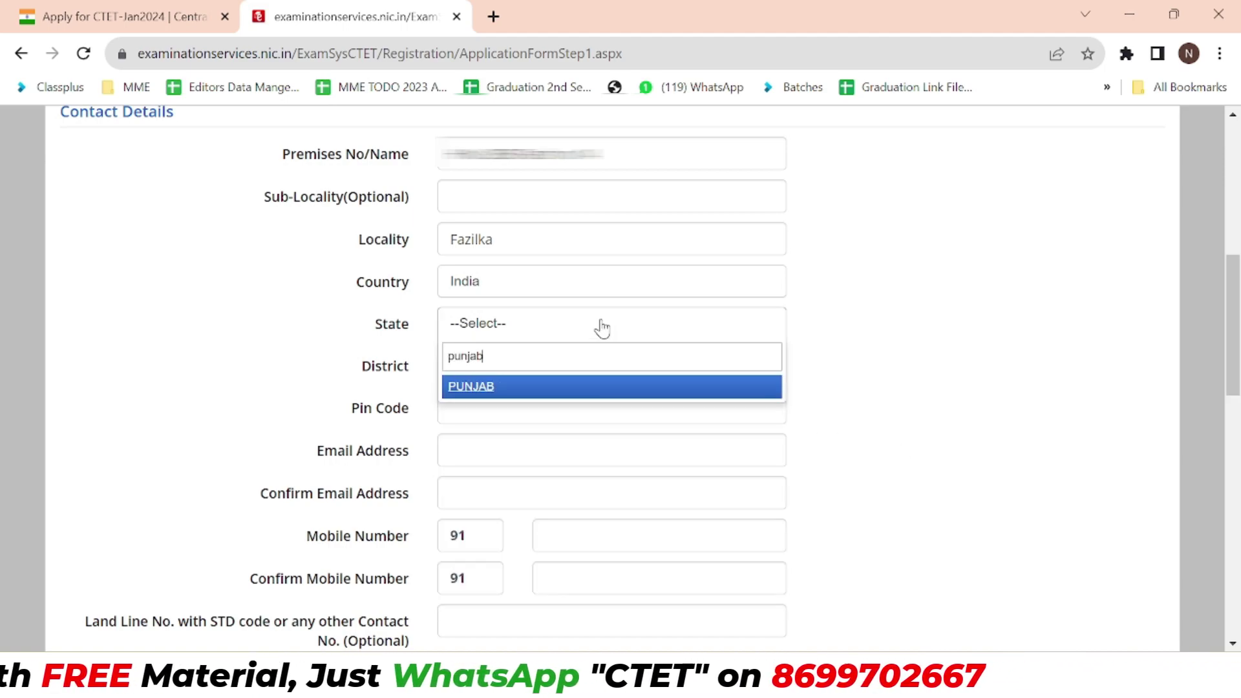
type("b")
left_click(546, 388)
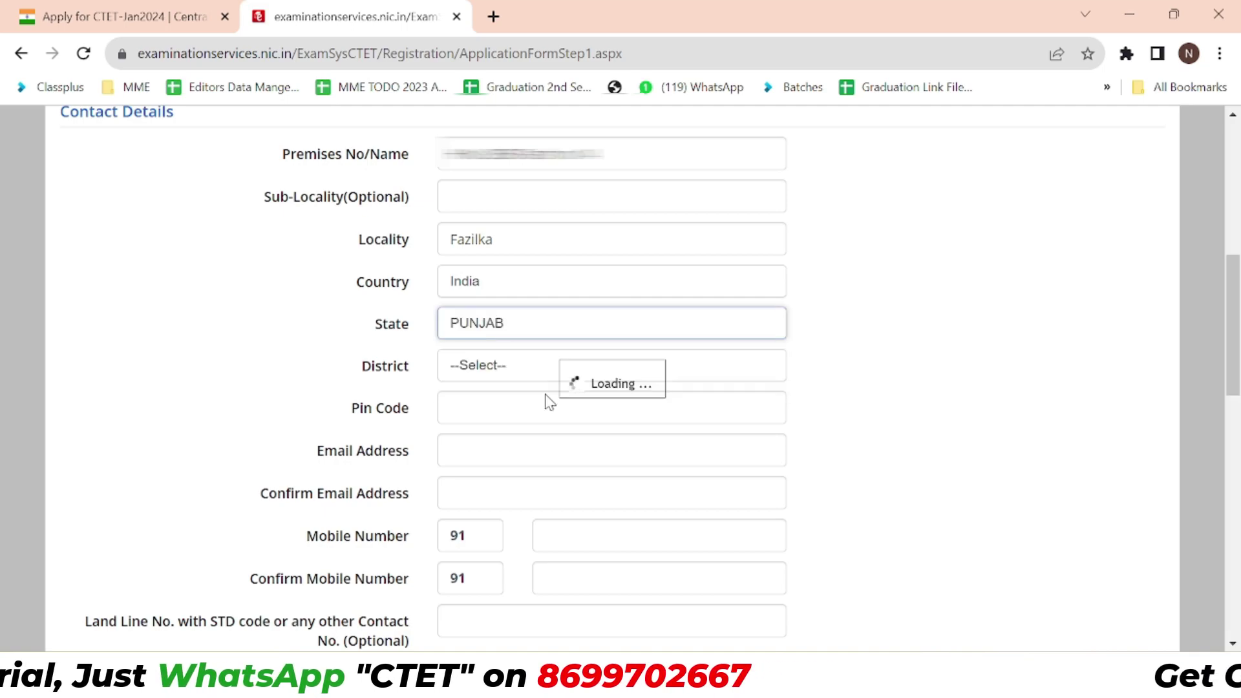
left_click(511, 371)
type("faz")
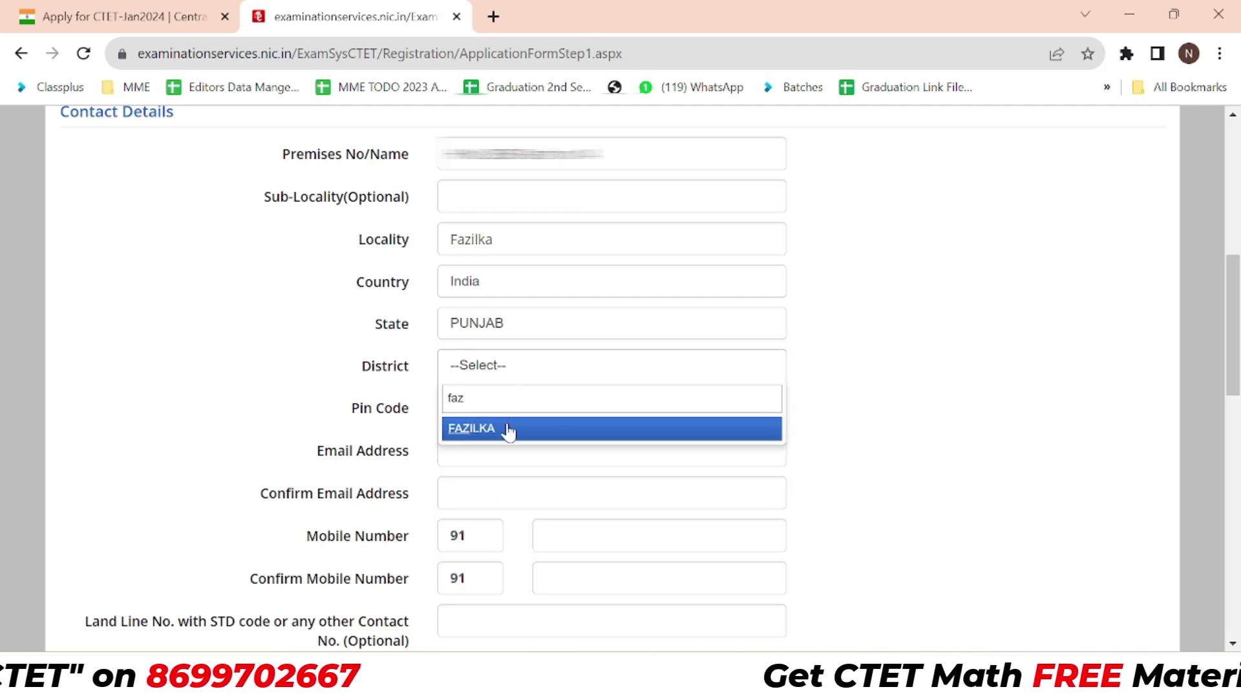
left_click(504, 429)
key("Down")
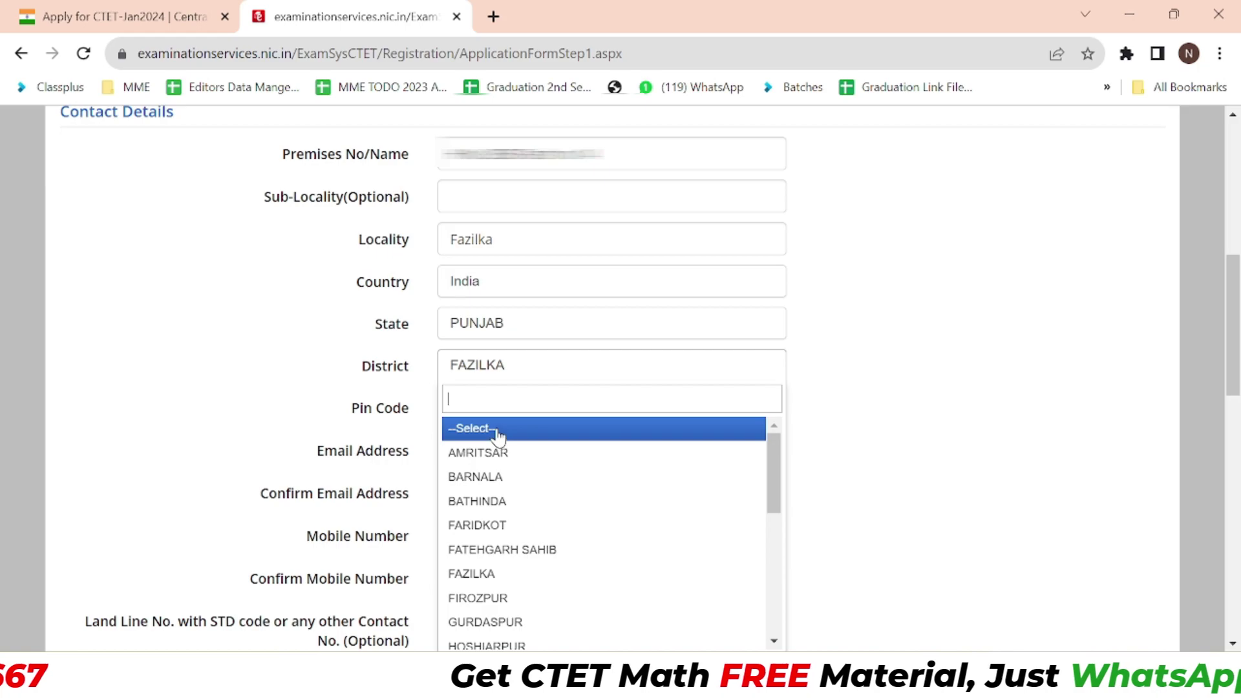
type("FAZ")
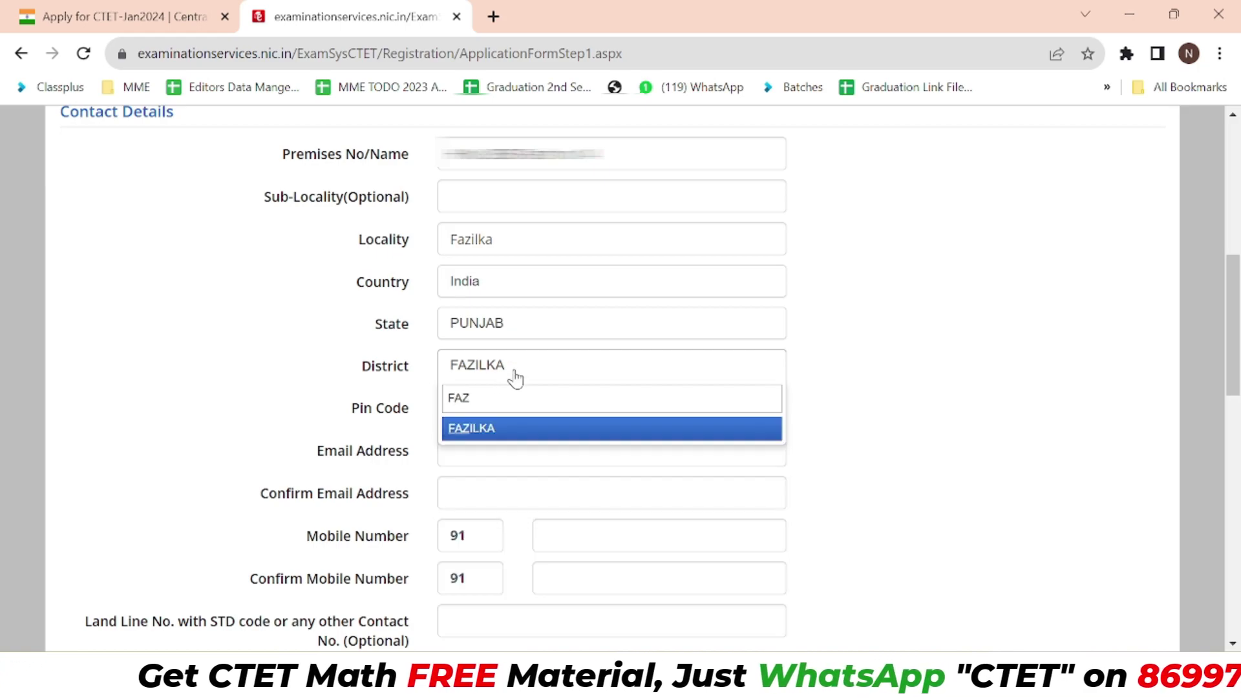
left_click(488, 430)
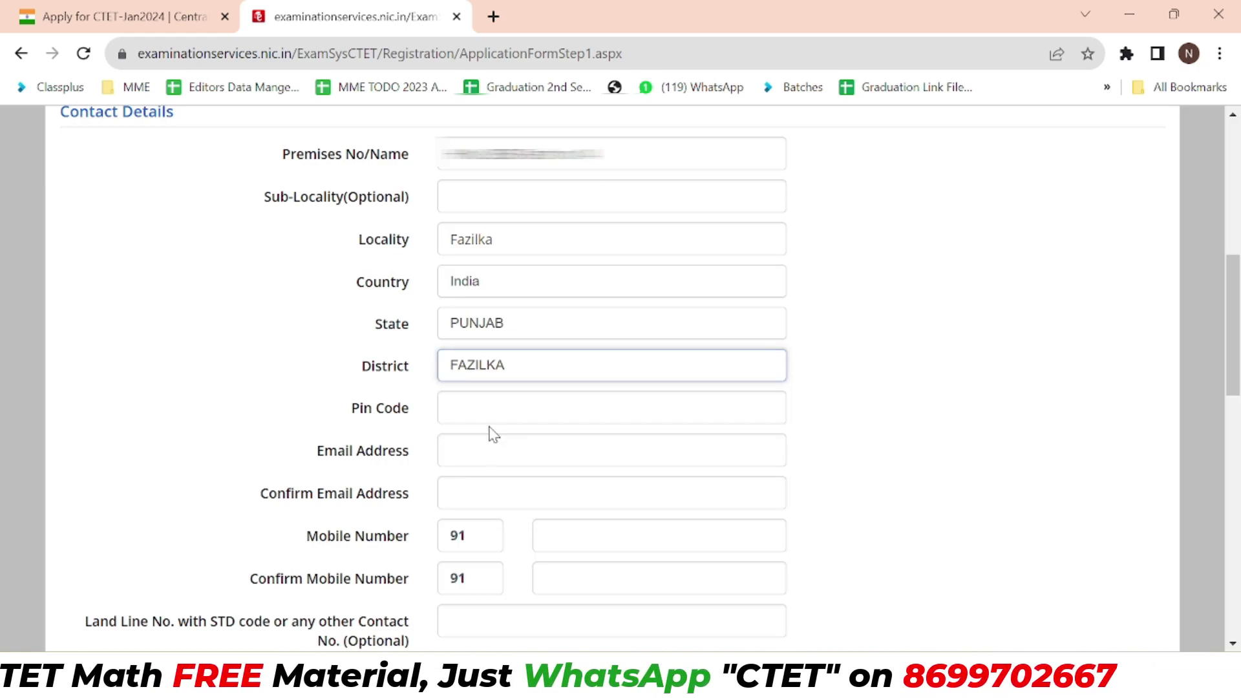
- Enter the PIN code of the contact address
left_click(532, 407)
type("15")
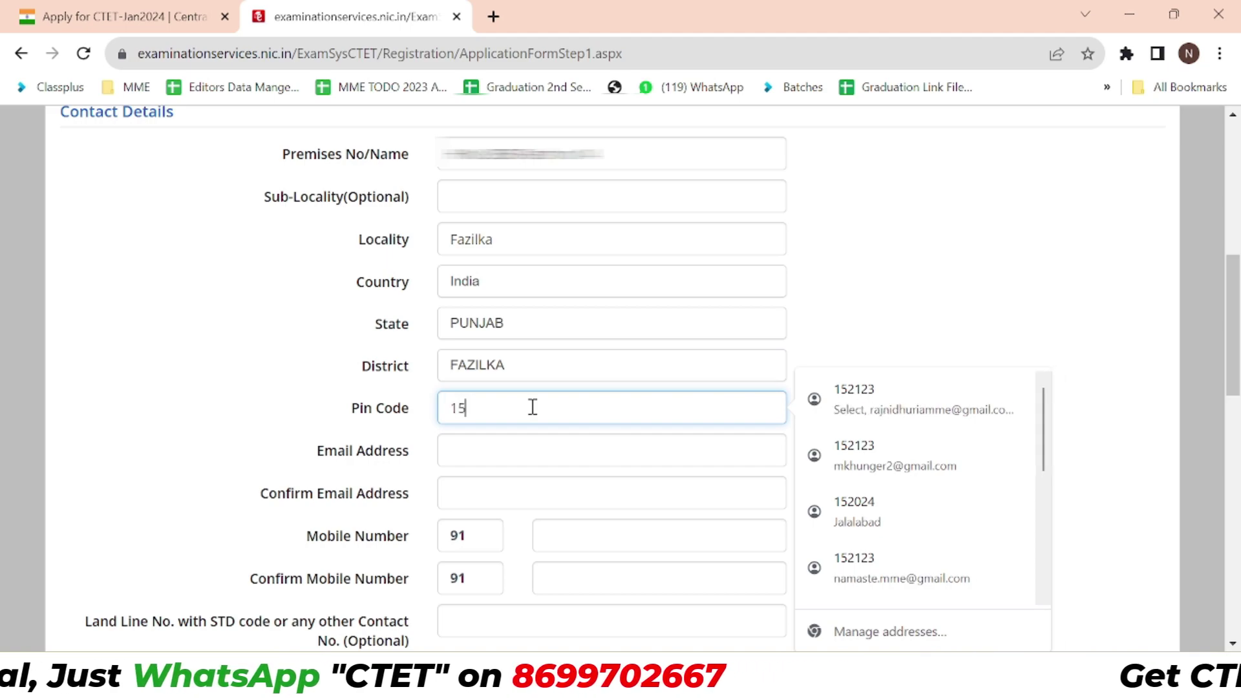
type("2126")
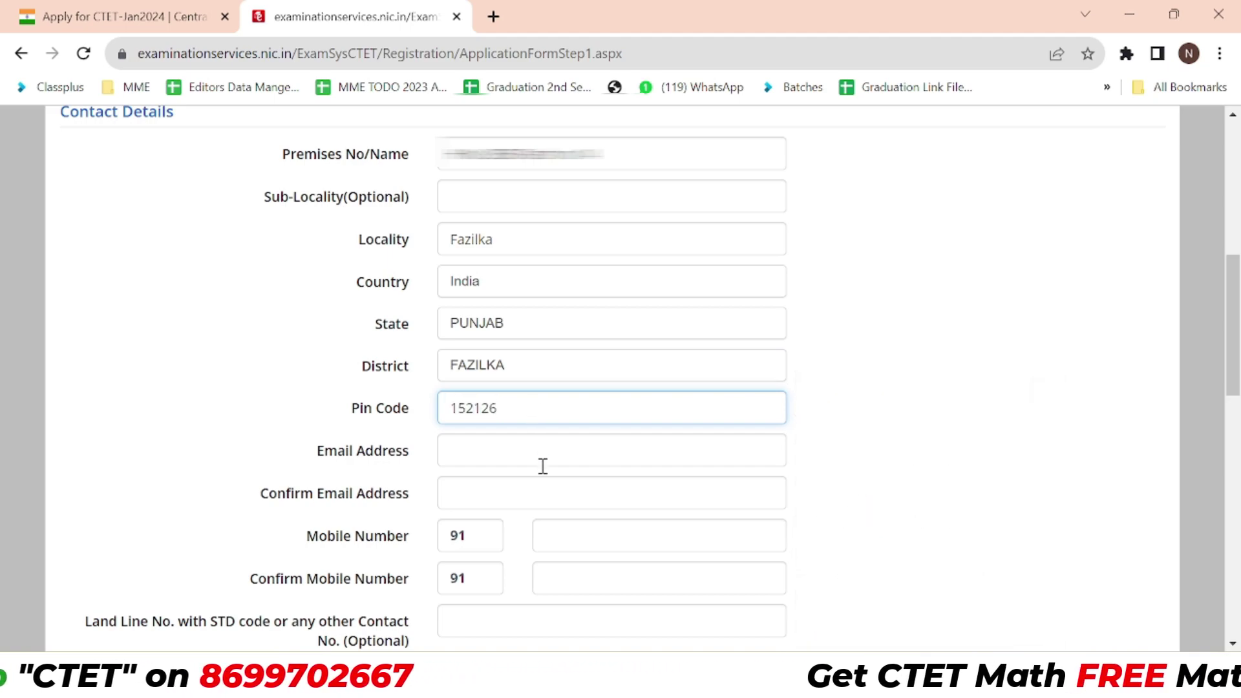
left_click(551, 457)
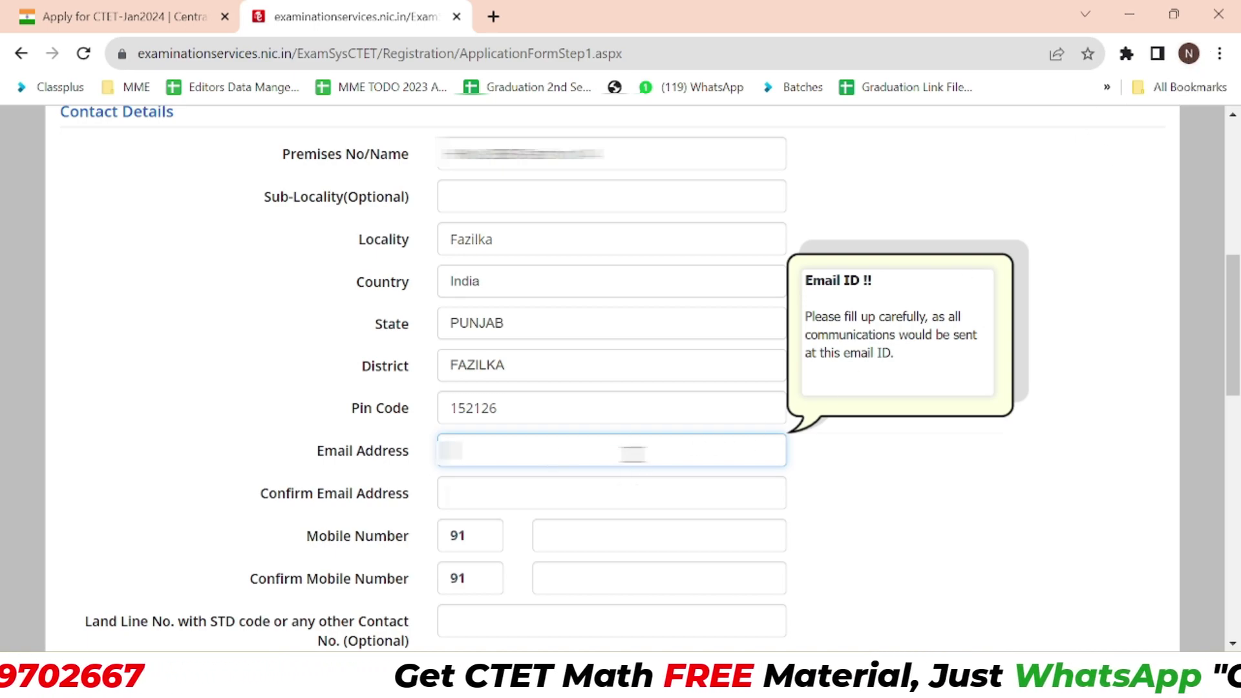
- Enter the Gmail address in Email Address and repeat it in Confirm Email Address
type("abcde")
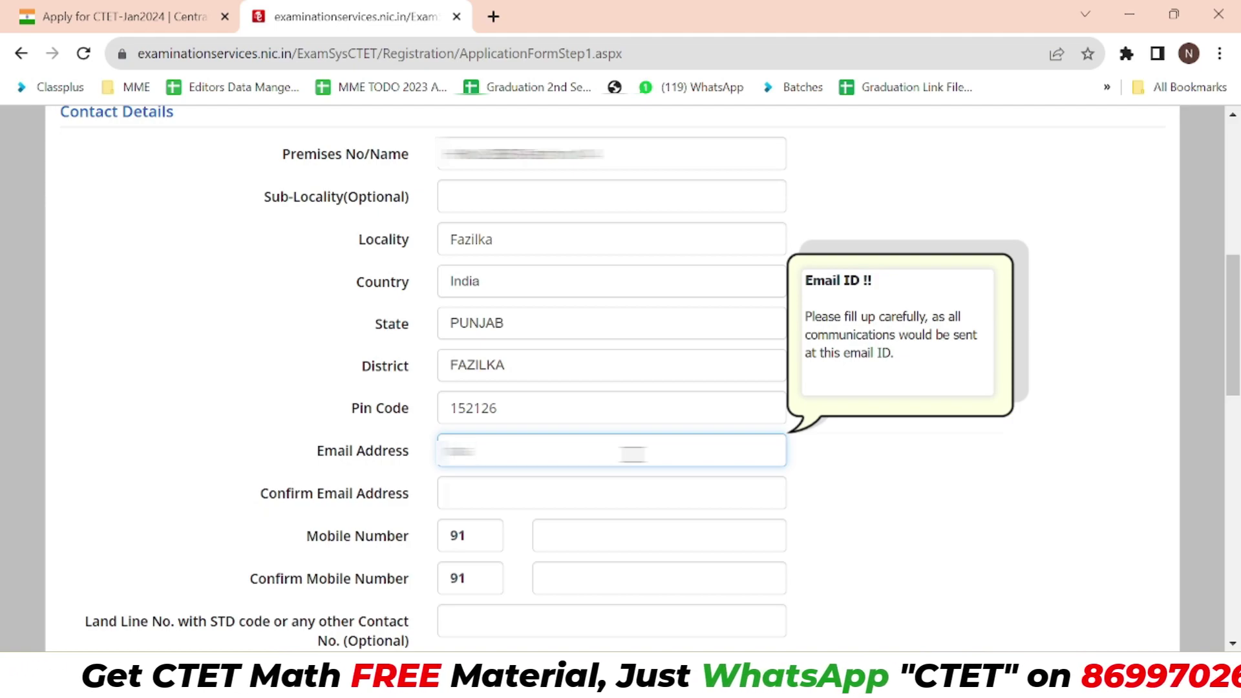
type("abc")
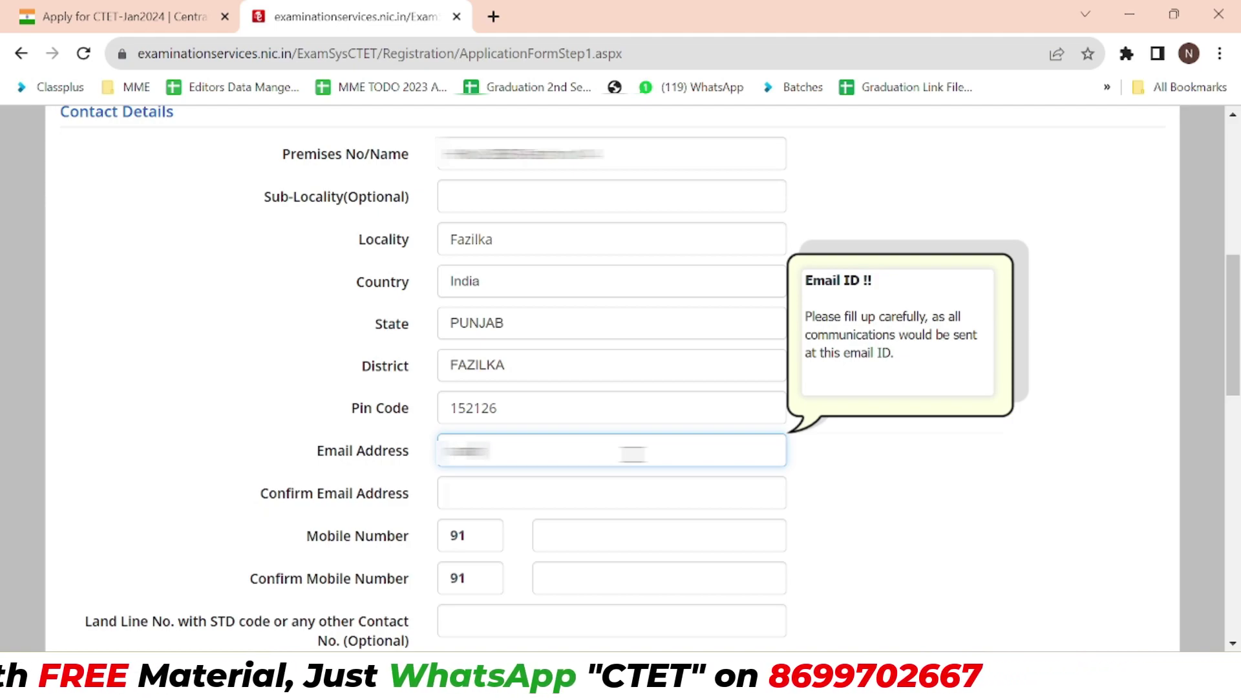
type("abcde")
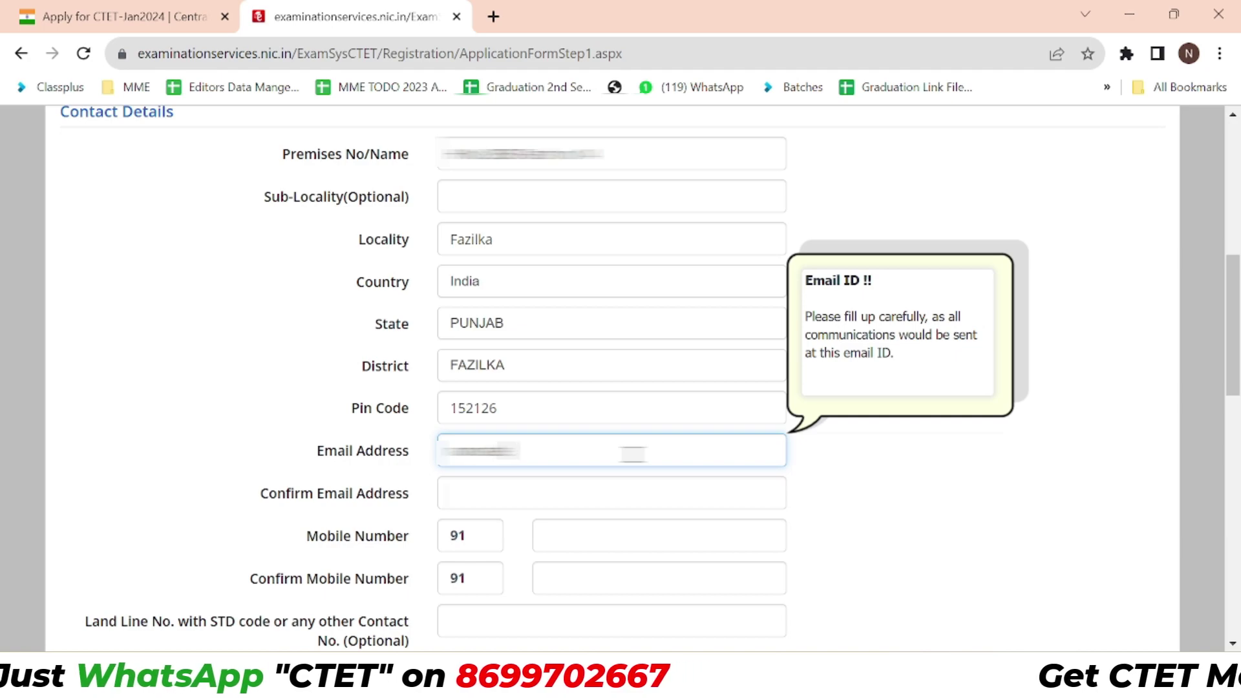
type("abcde")
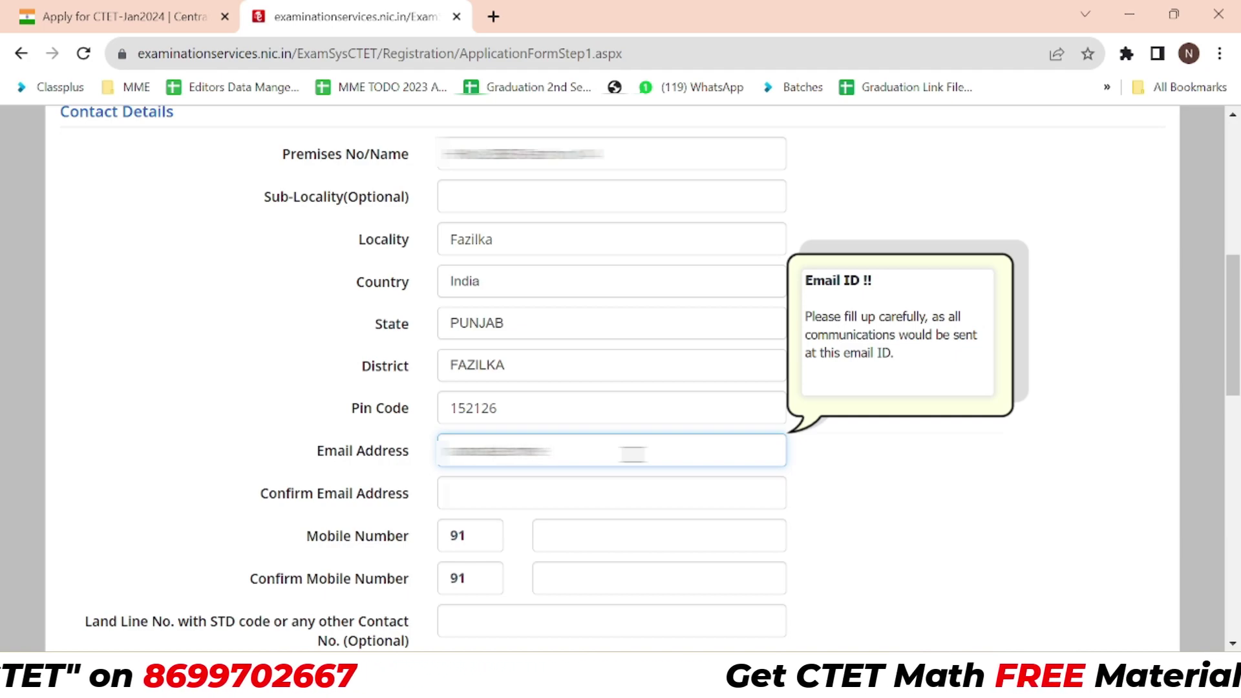
type("abcdefghi")
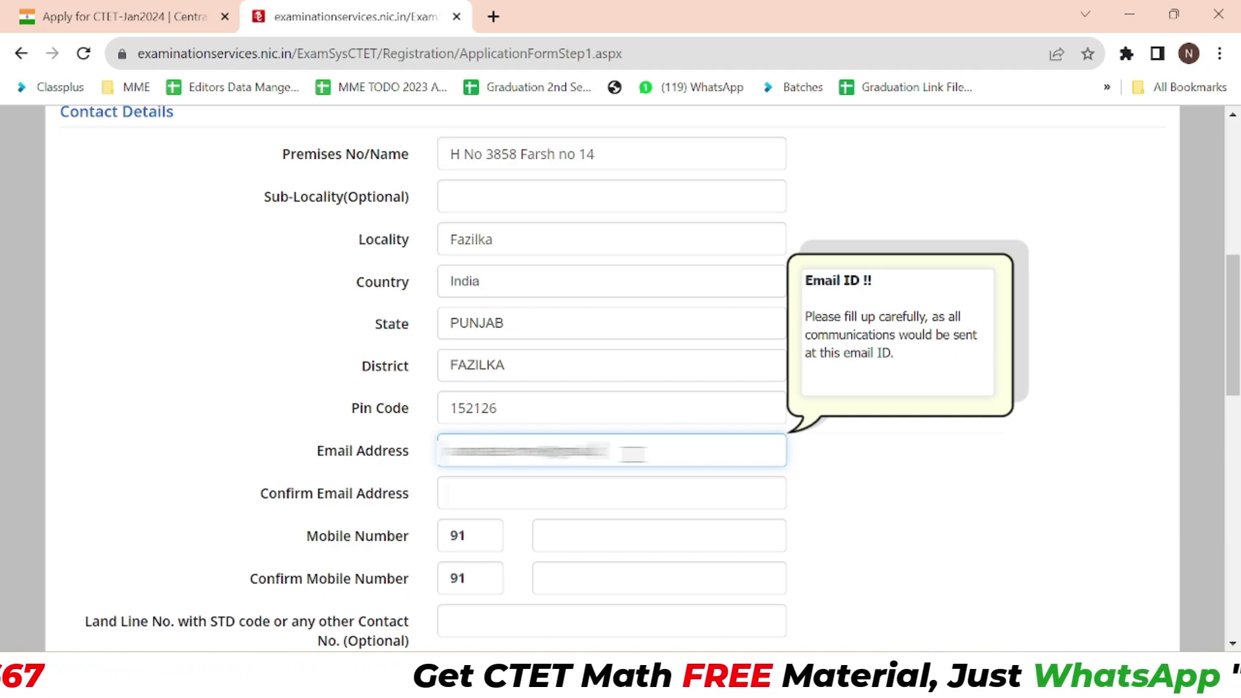
type("abc")
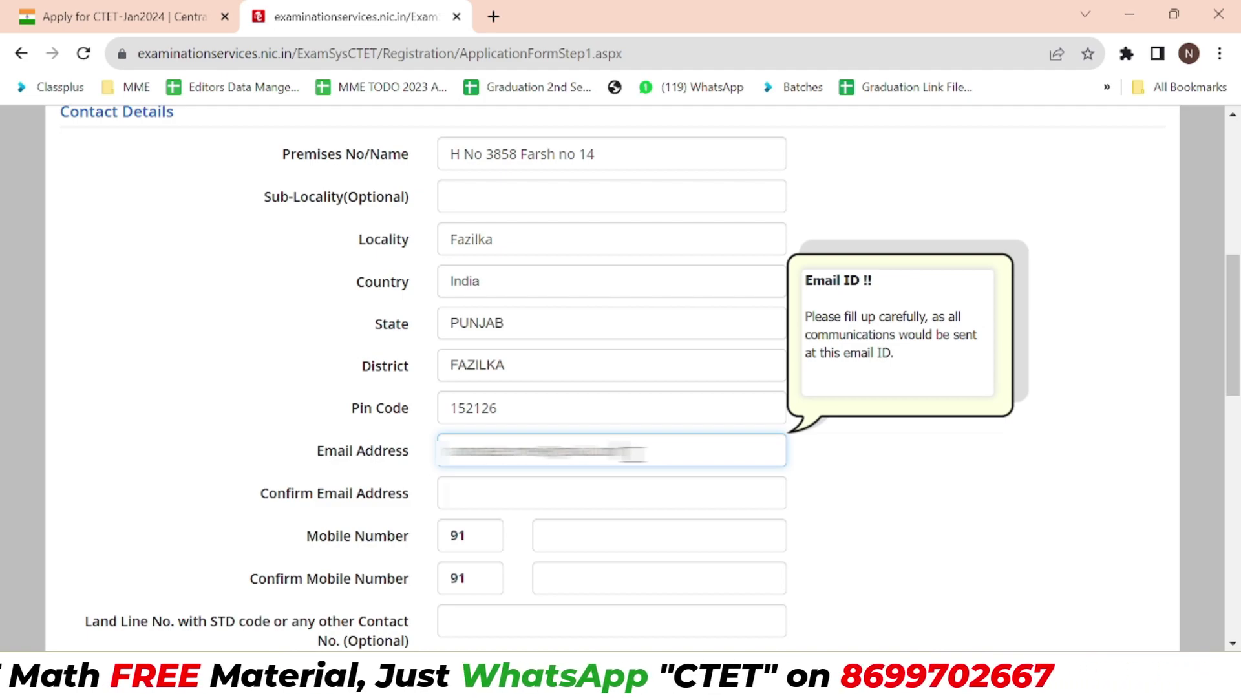
left_click(629, 489)
left_click(630, 489)
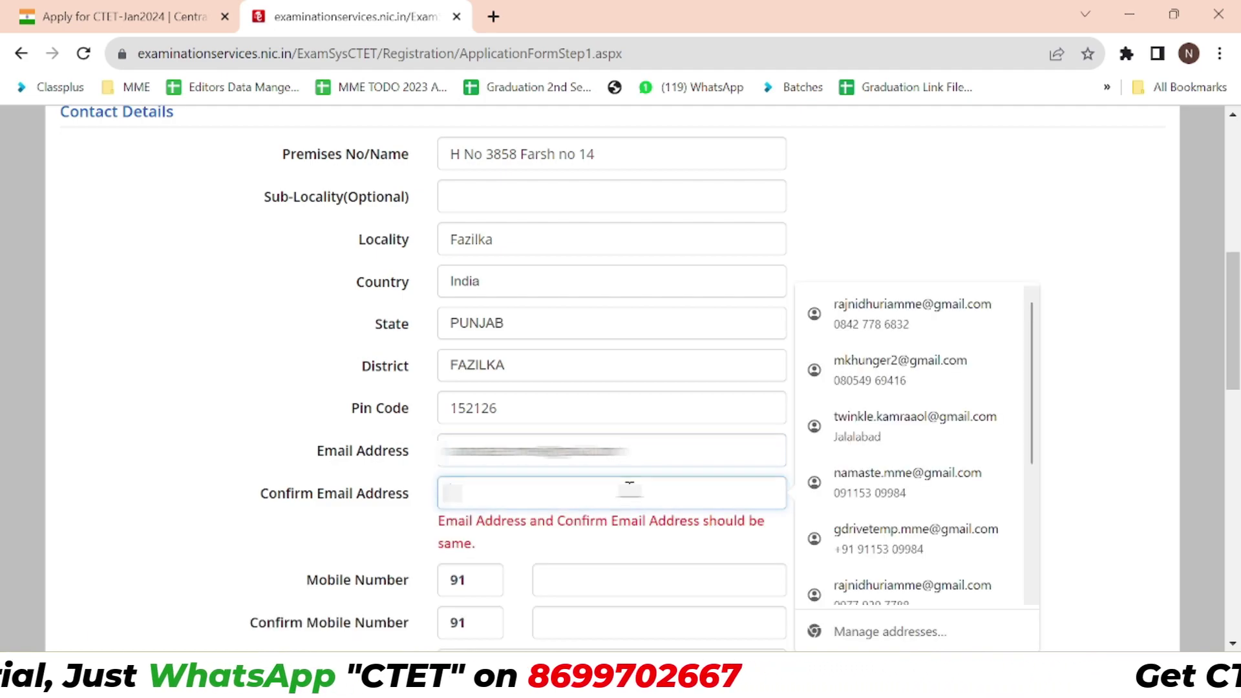
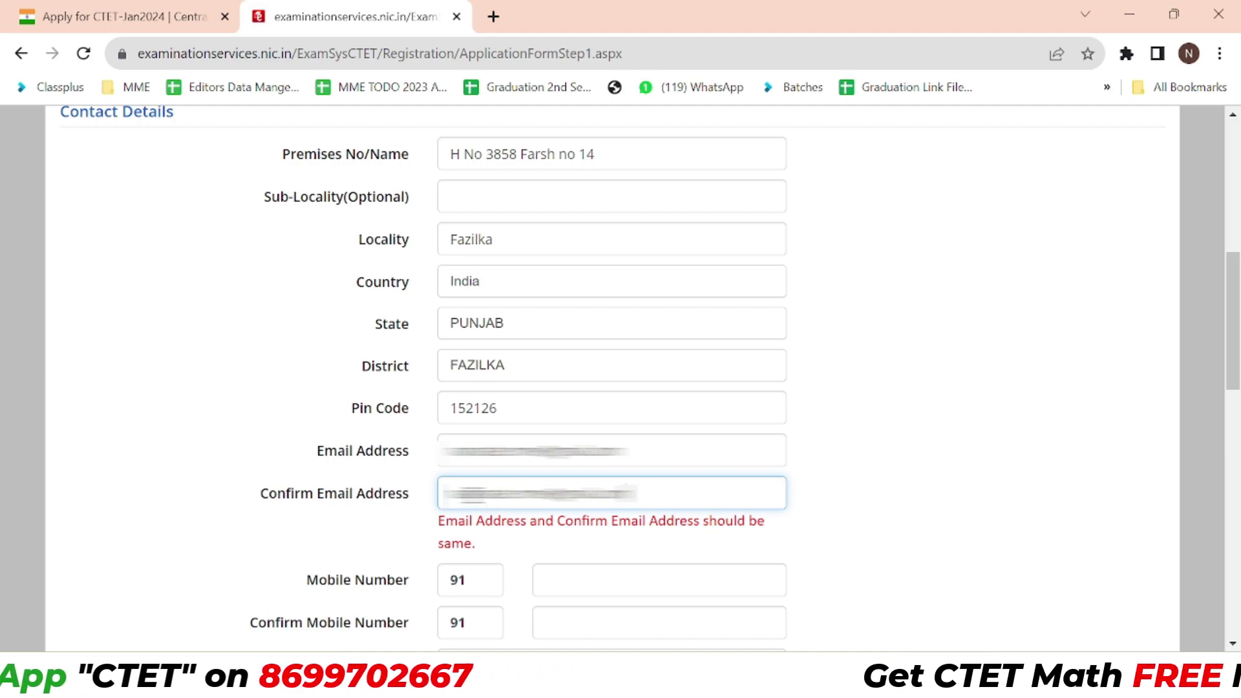
left_click(948, 477)
- Enter and confirm the mobile number, and tick Same As Present Address
scroll(638, 510, "down", 4)
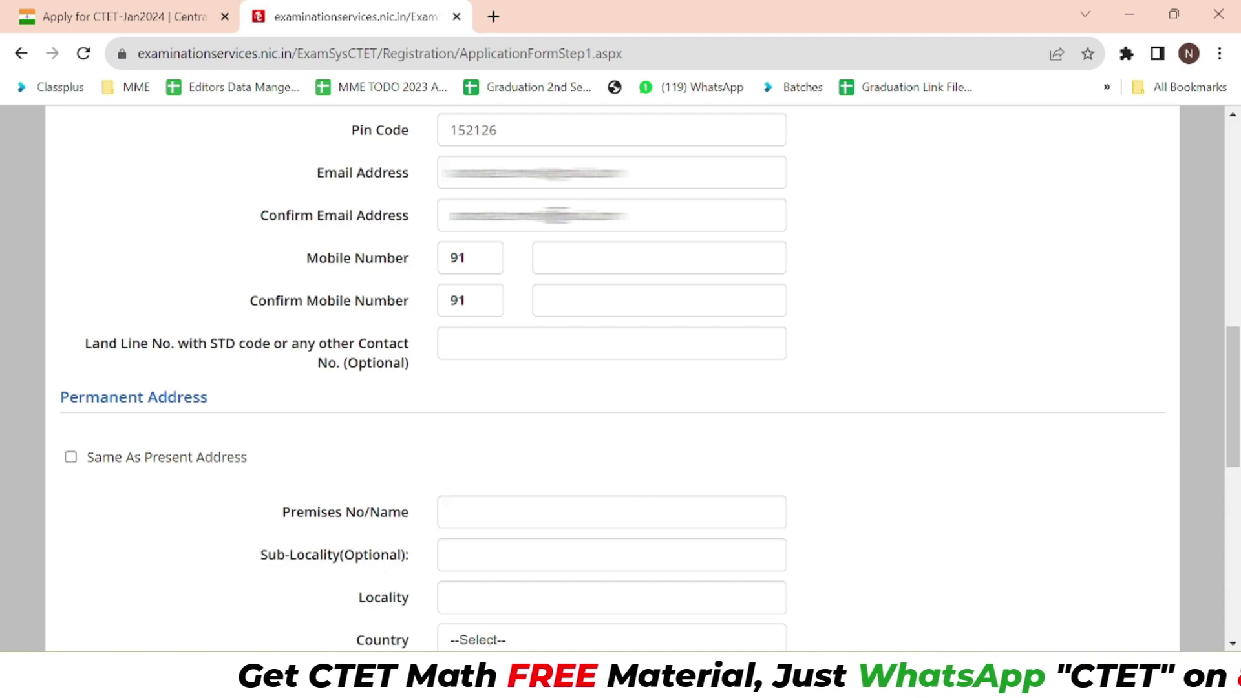
left_click(566, 265)
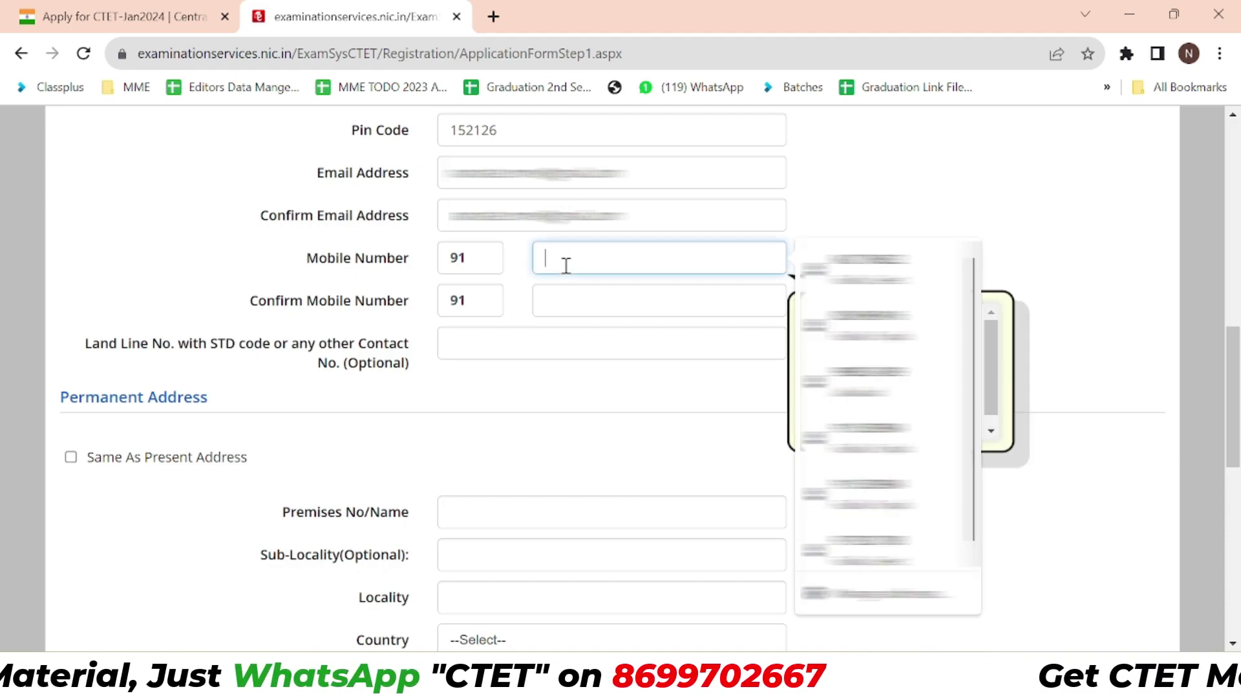
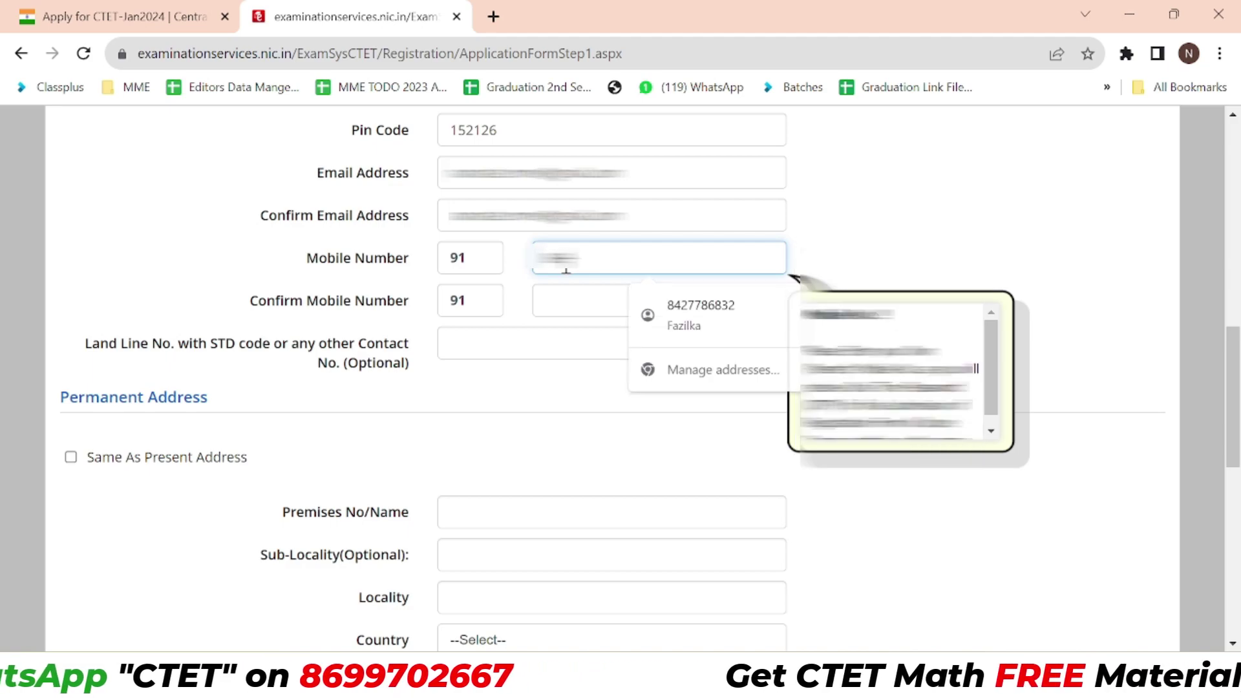
key("super+Tab")
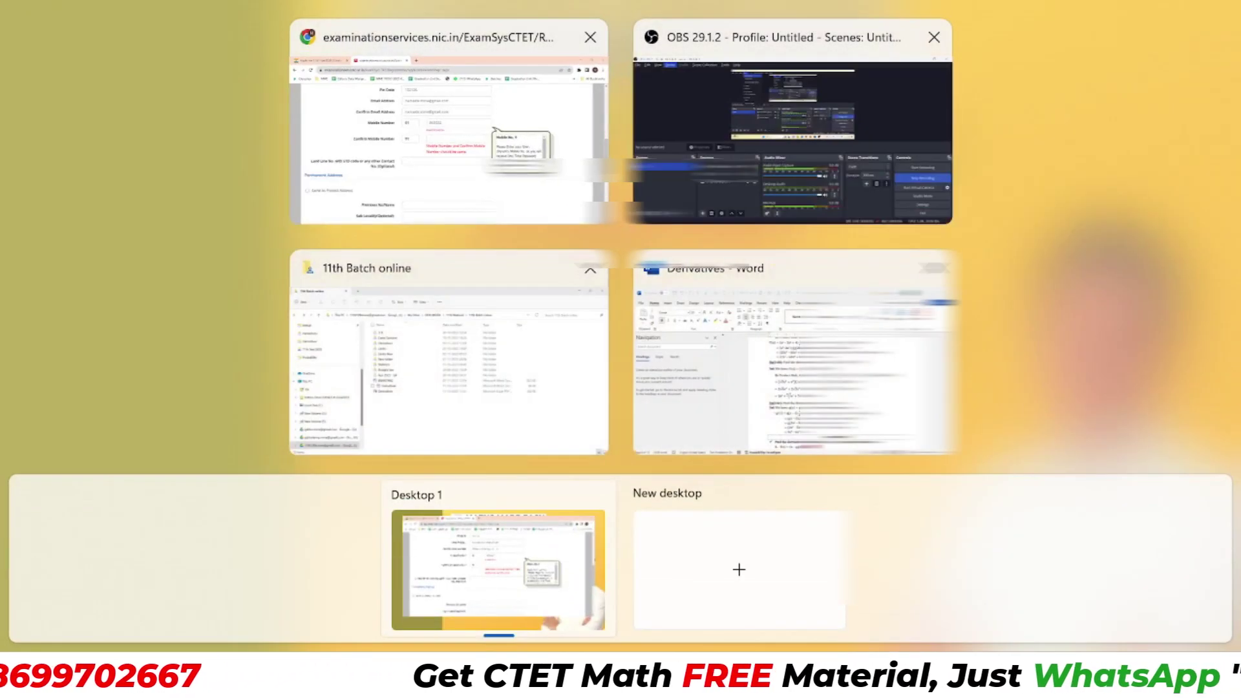
key("Escape")
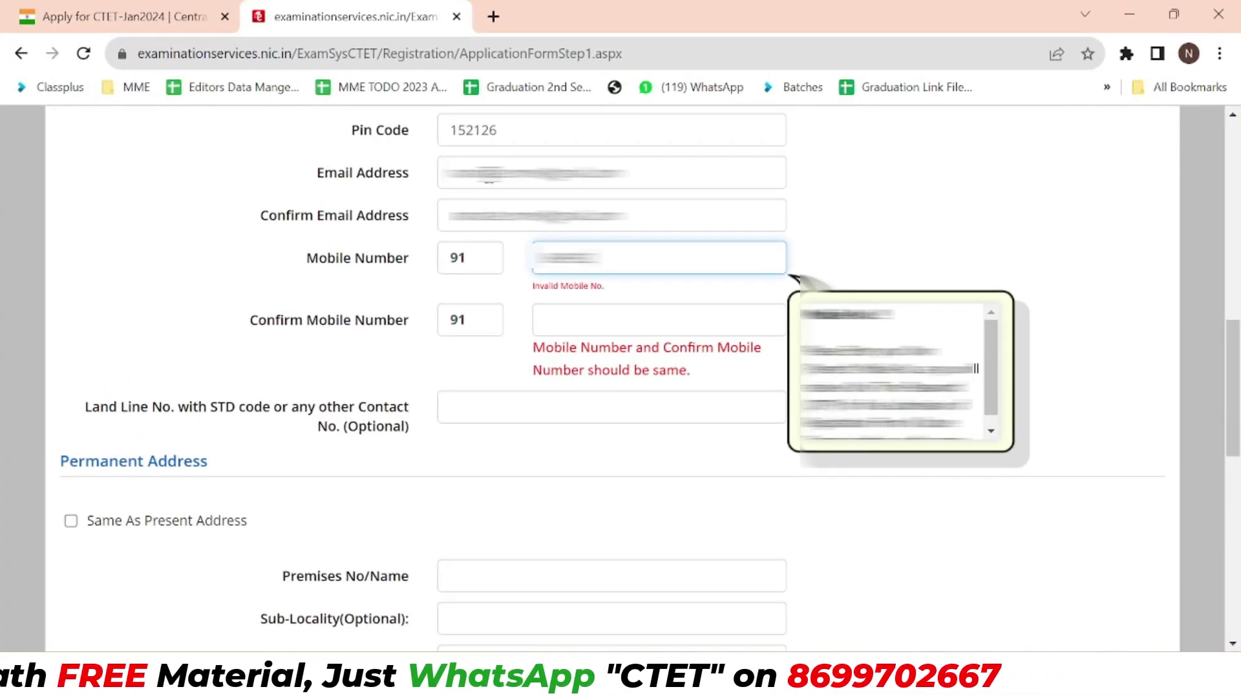
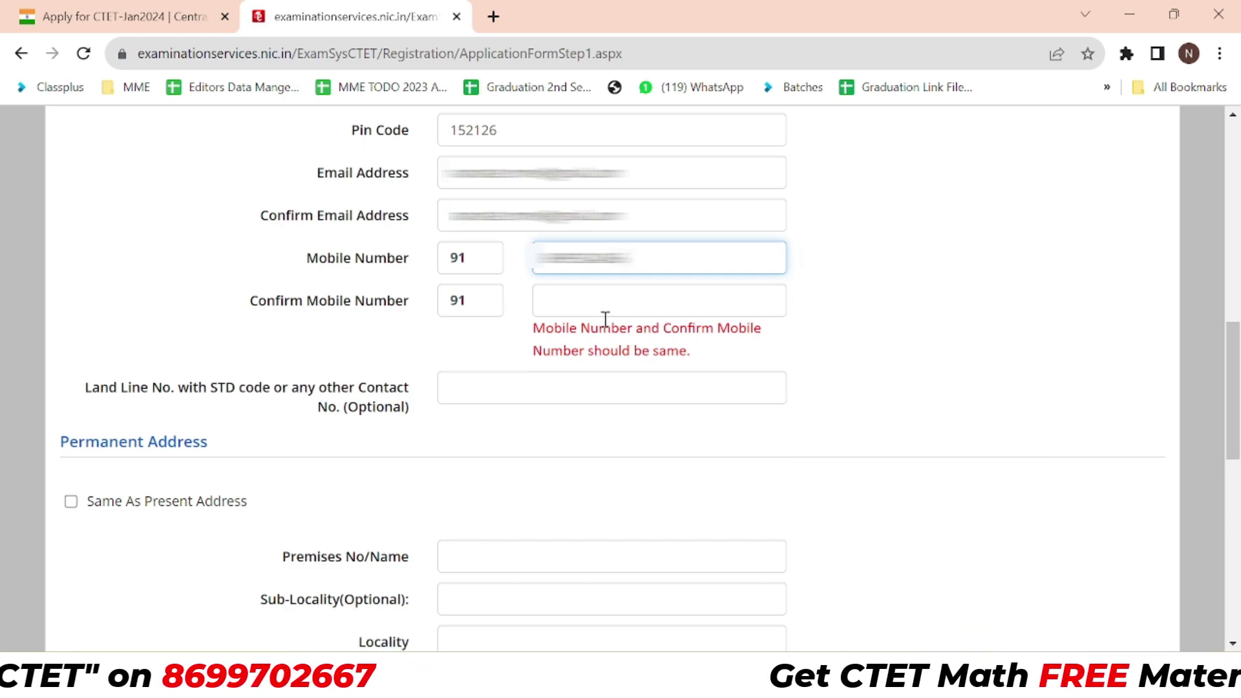
left_click(654, 284)
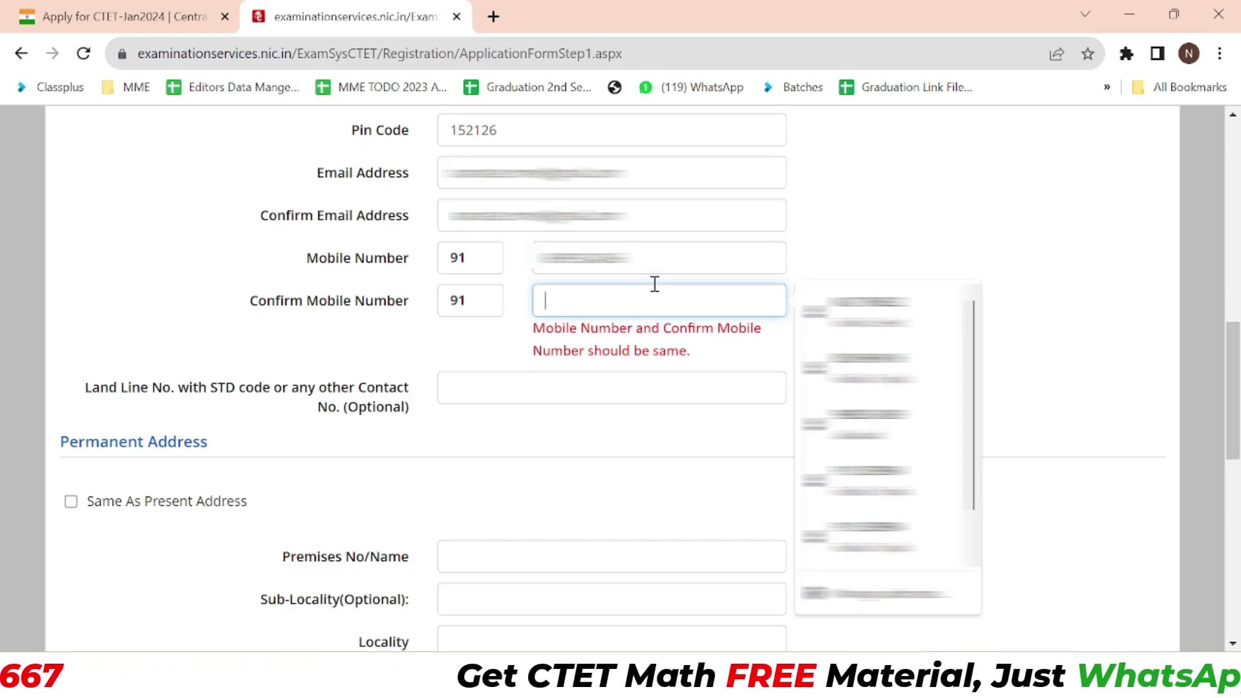
type("9876543210")
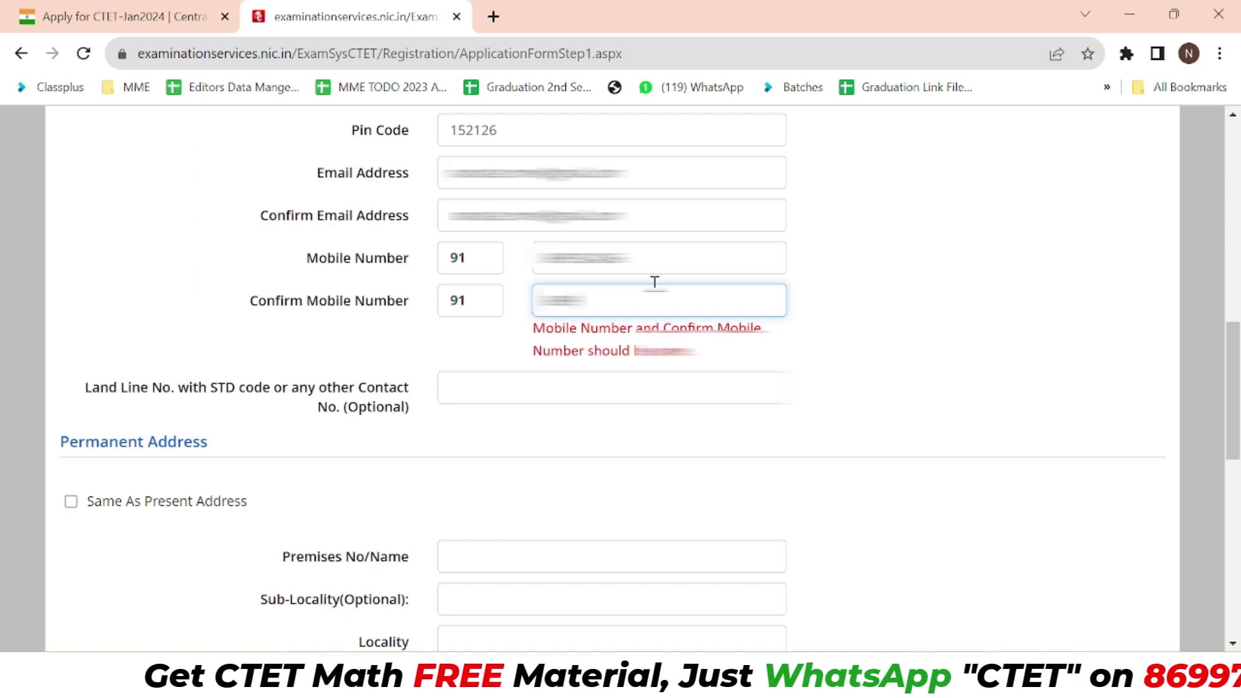
type("9")
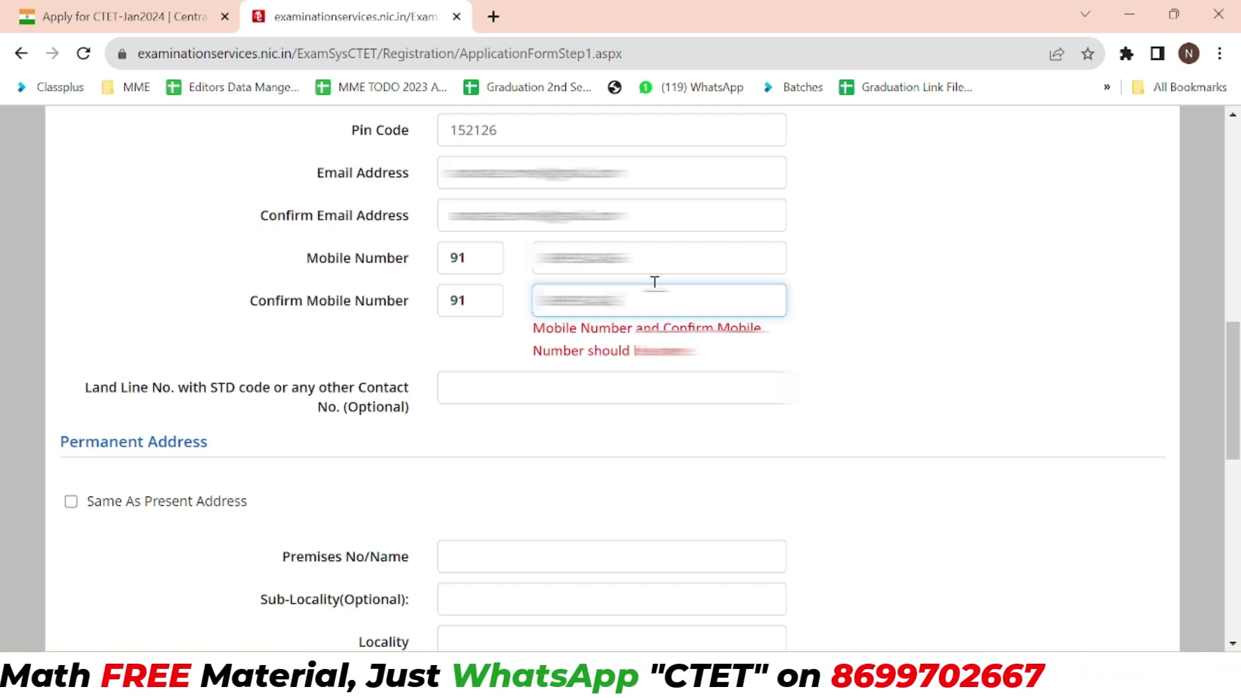
type("8")
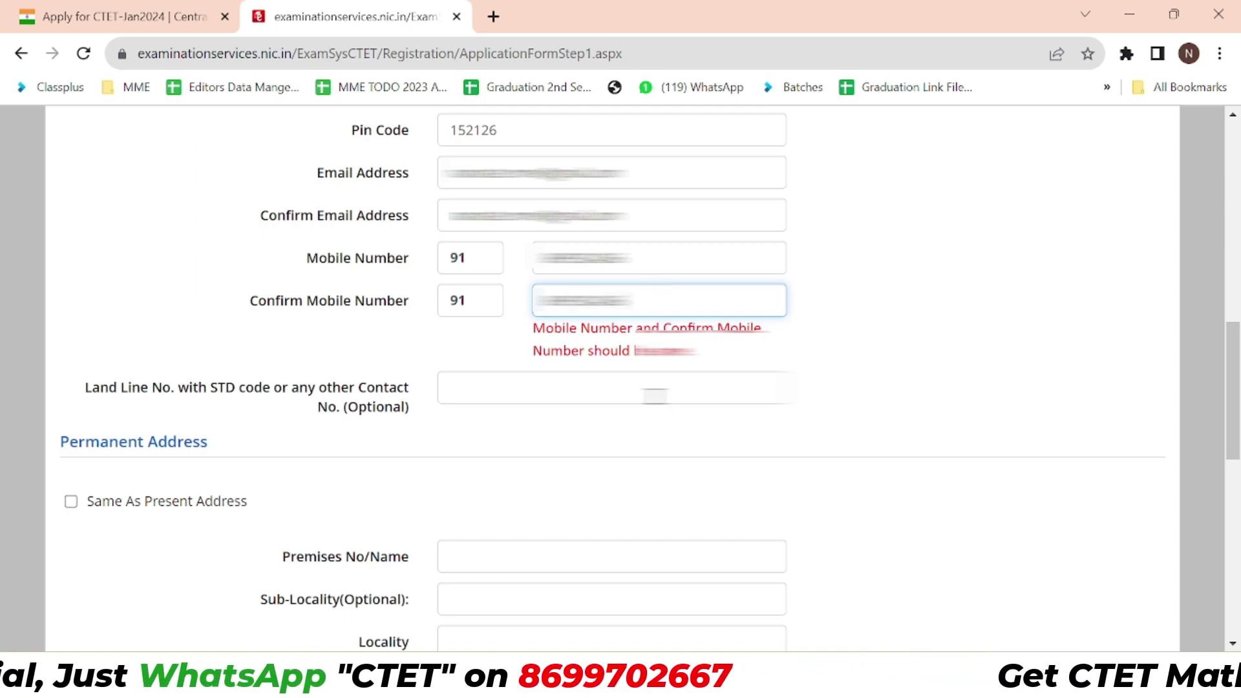
left_click(654, 394)
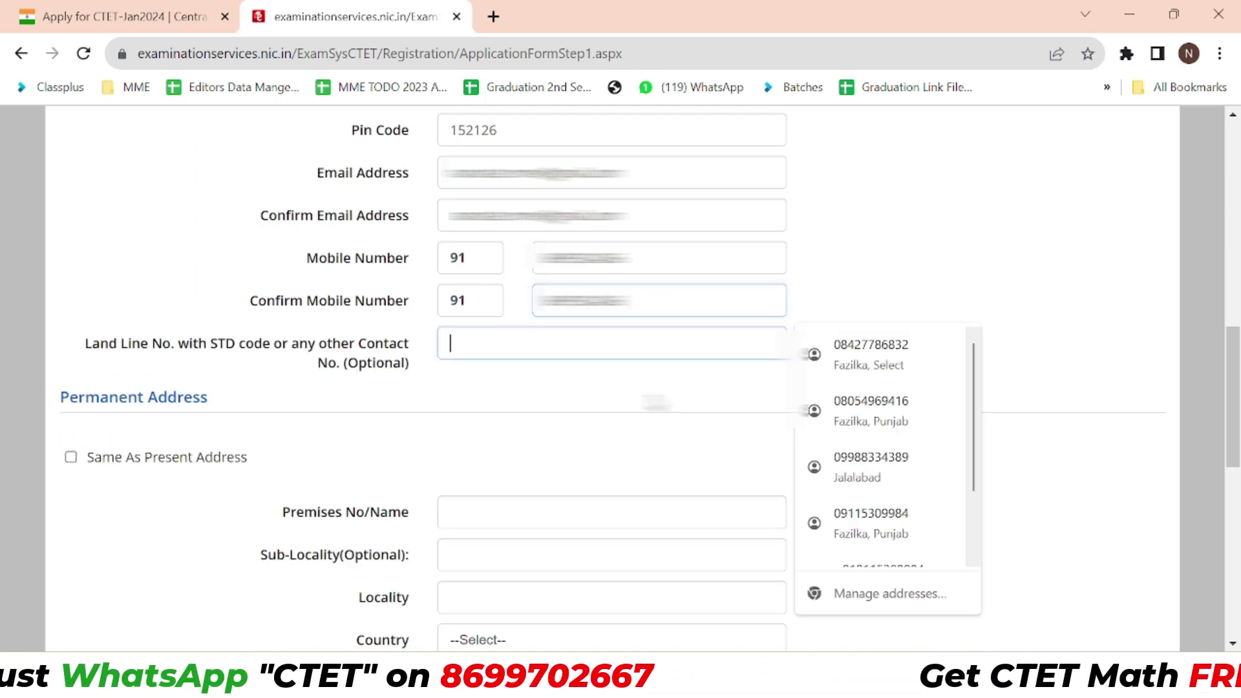
left_click(158, 458)
- Type the account password and its confirmation, fixing typos
scroll(805, 440, "down", 4)
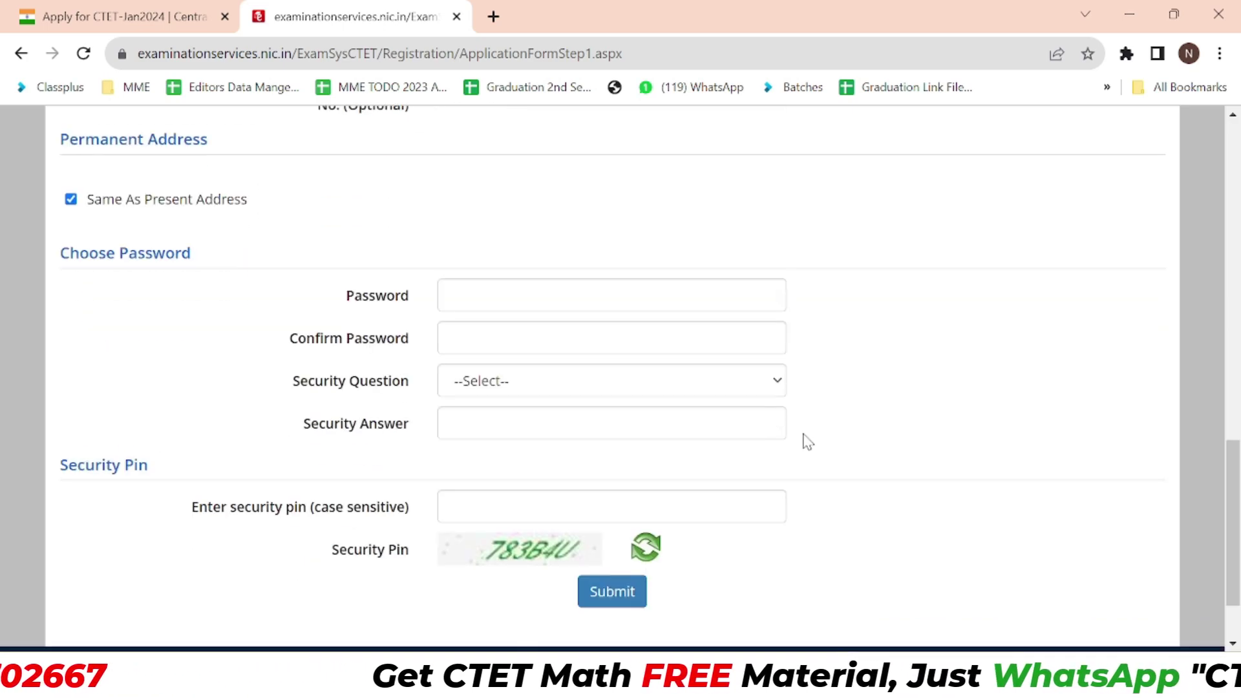
left_click(618, 289)
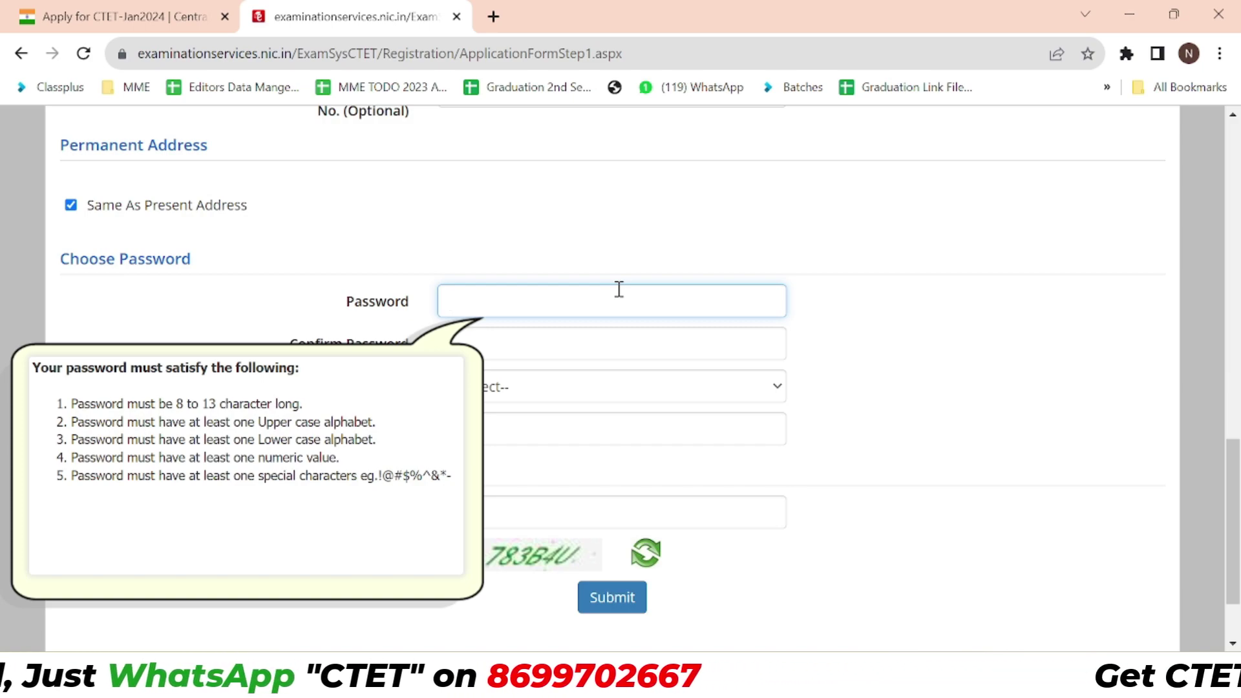
type("••••")
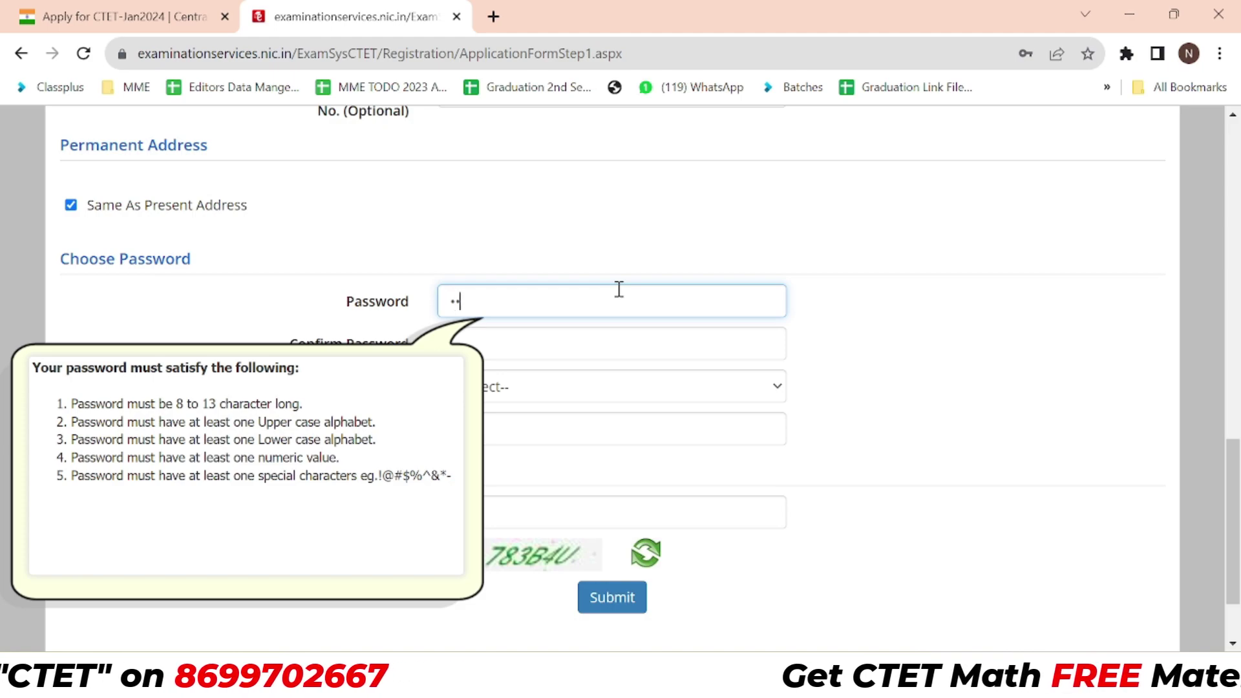
type("•")
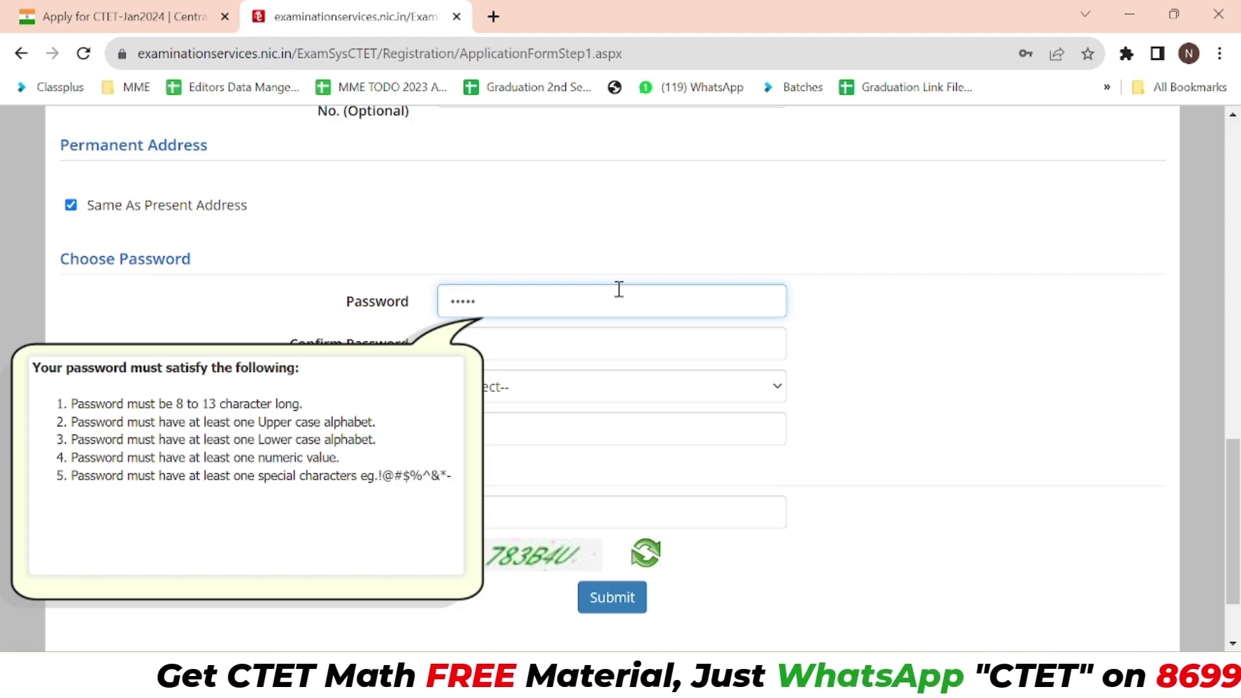
key("BackSpace")
key("BackSpace")
key("BackSpace")
key("BackSpace")
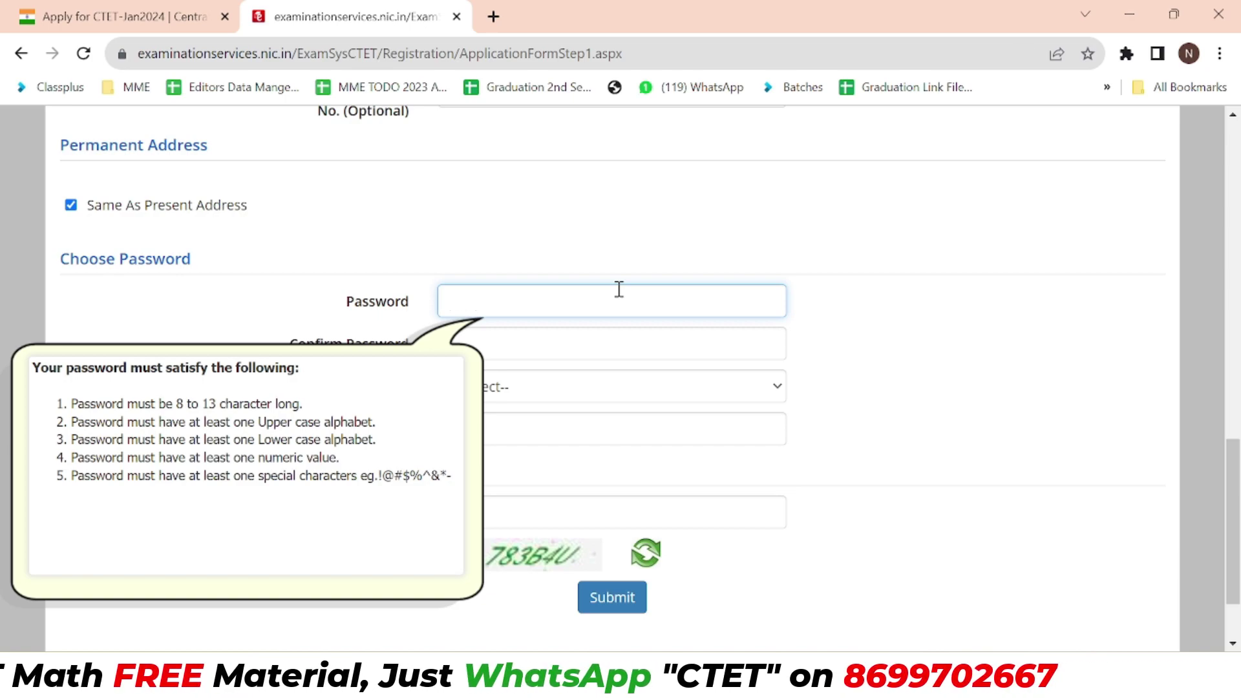
type("•••••")
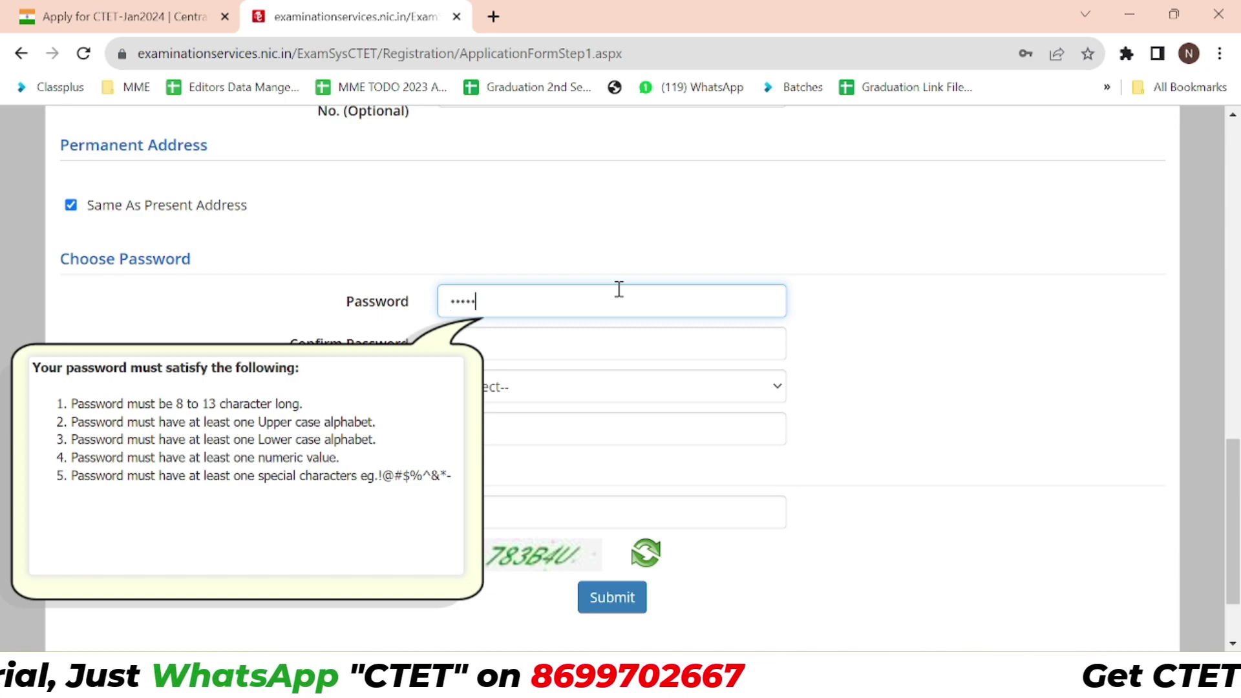
type("••••")
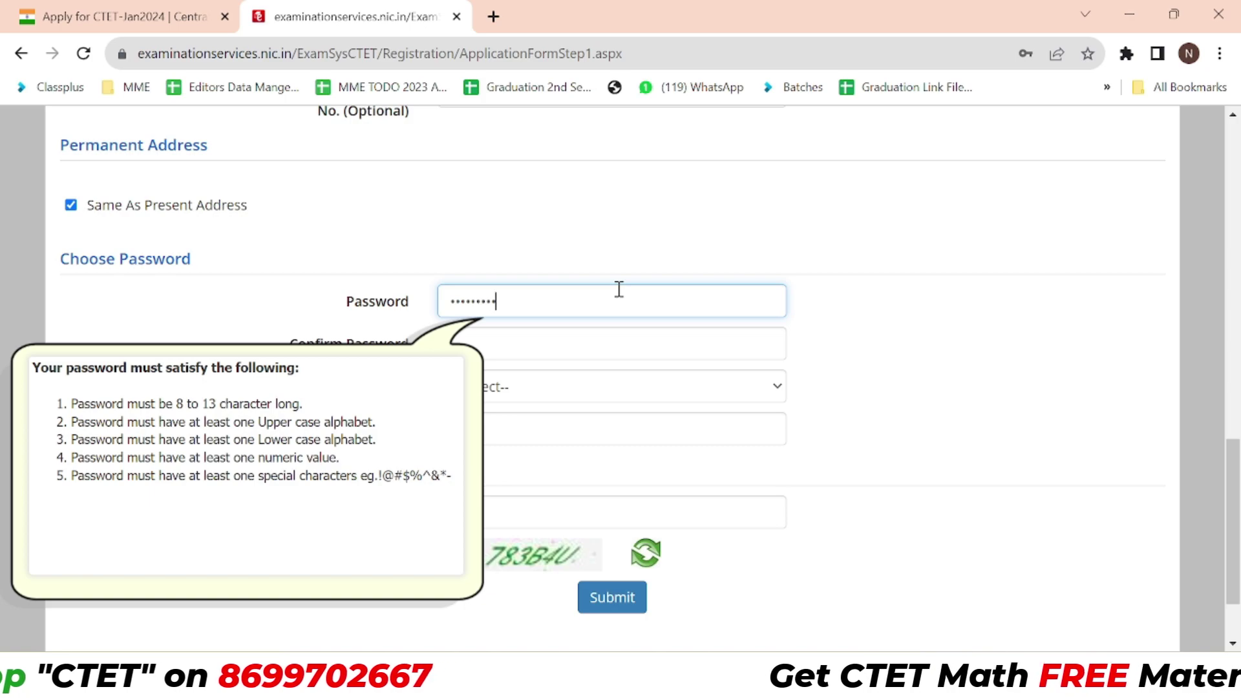
key("Tab")
type("•••••••")
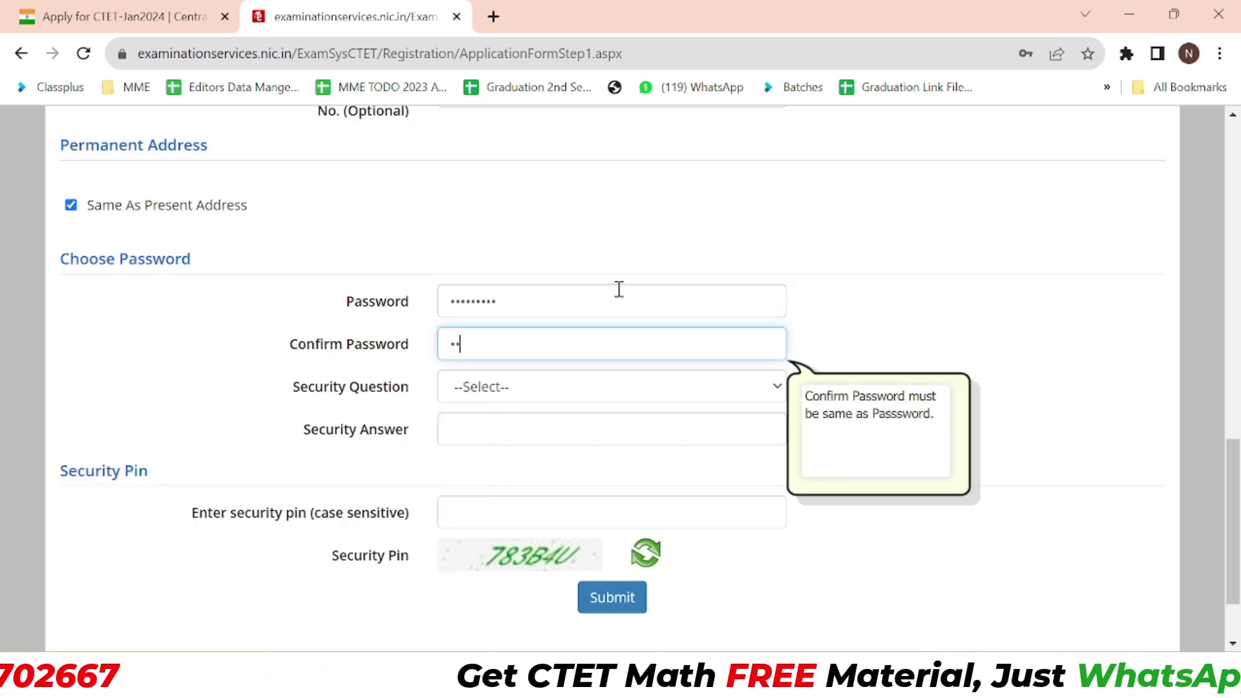
type("••••")
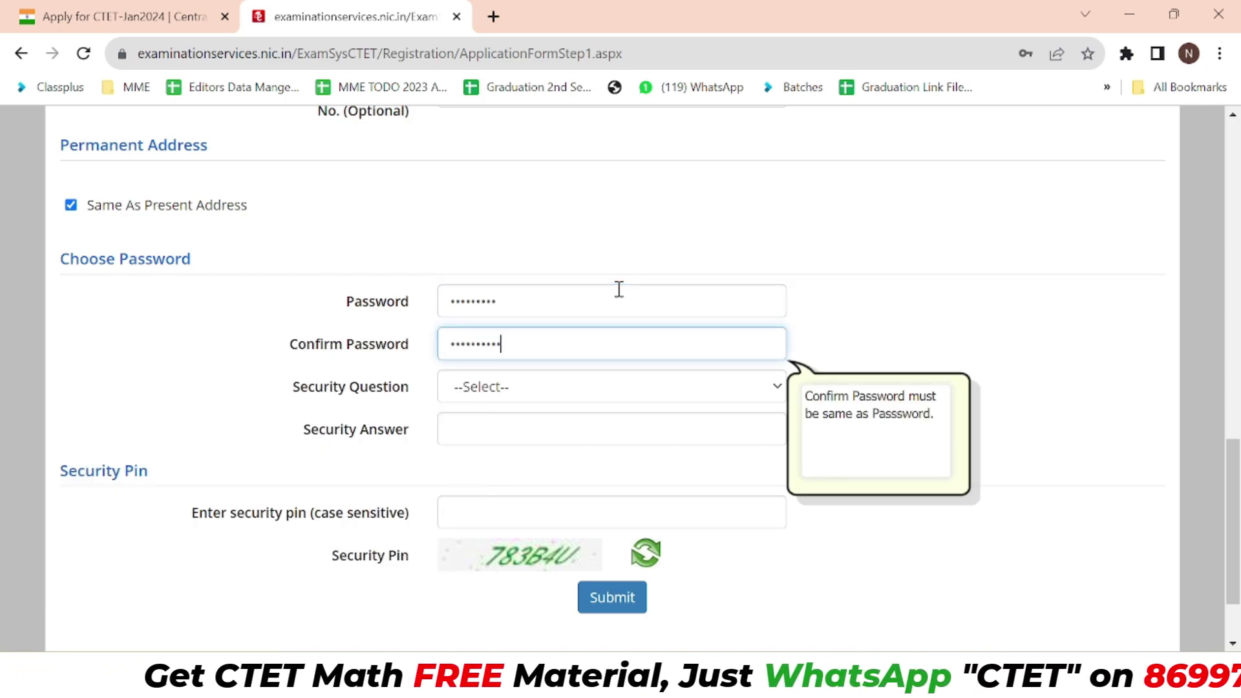
key("BackSpace")
key("BackSpace")
key("BackSpace")
key("BackSpace")
key("BackSpace")
key("BackSpace")
key("BackSpace")
key("BackSpace")
key("BackSpace")
key("BackSpace")
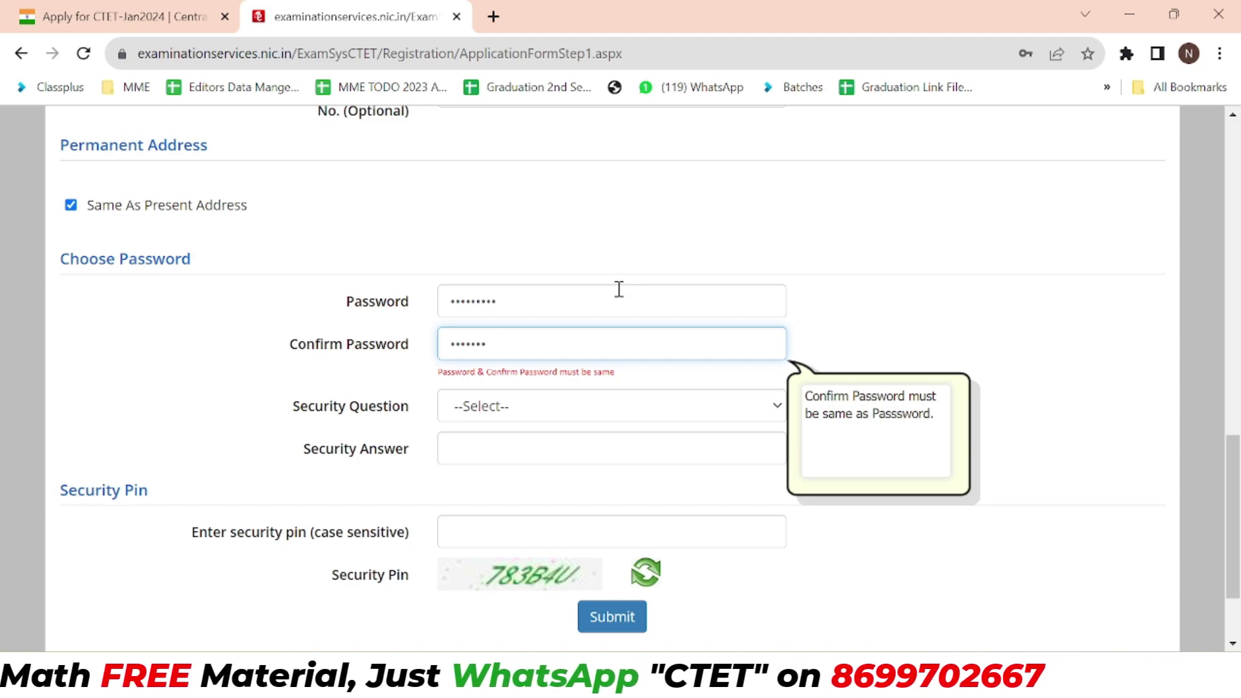
type("•••••••••")
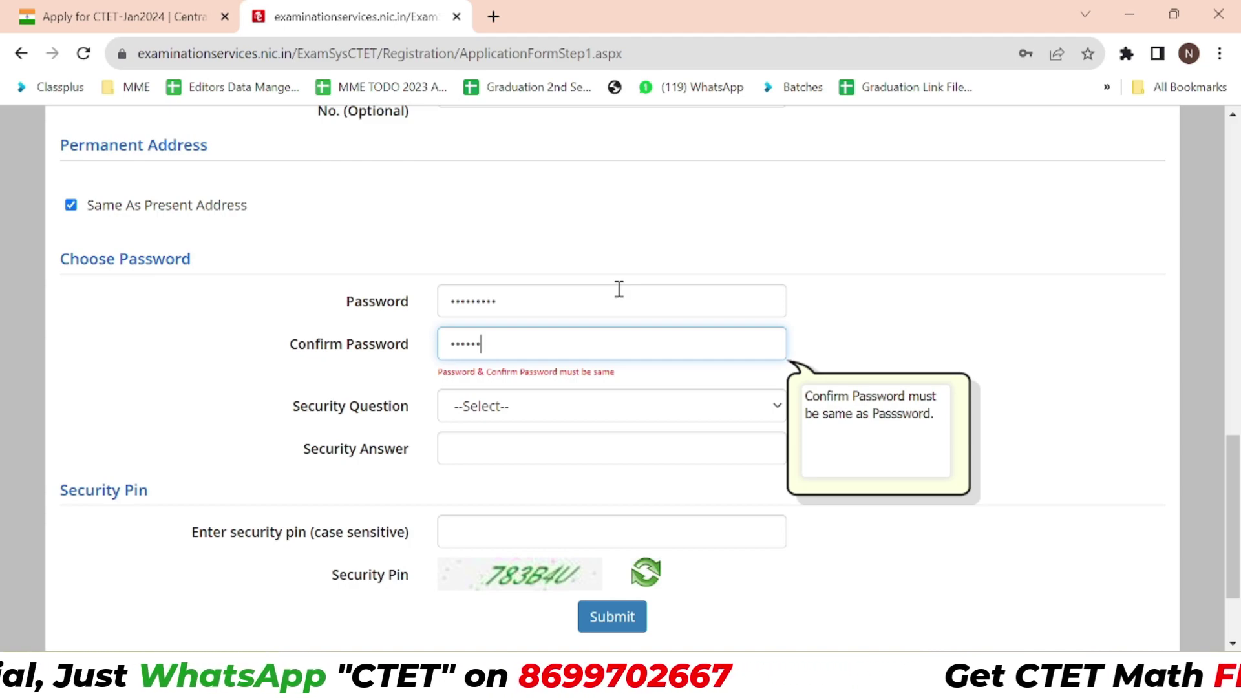
type("•")
key("Tab")
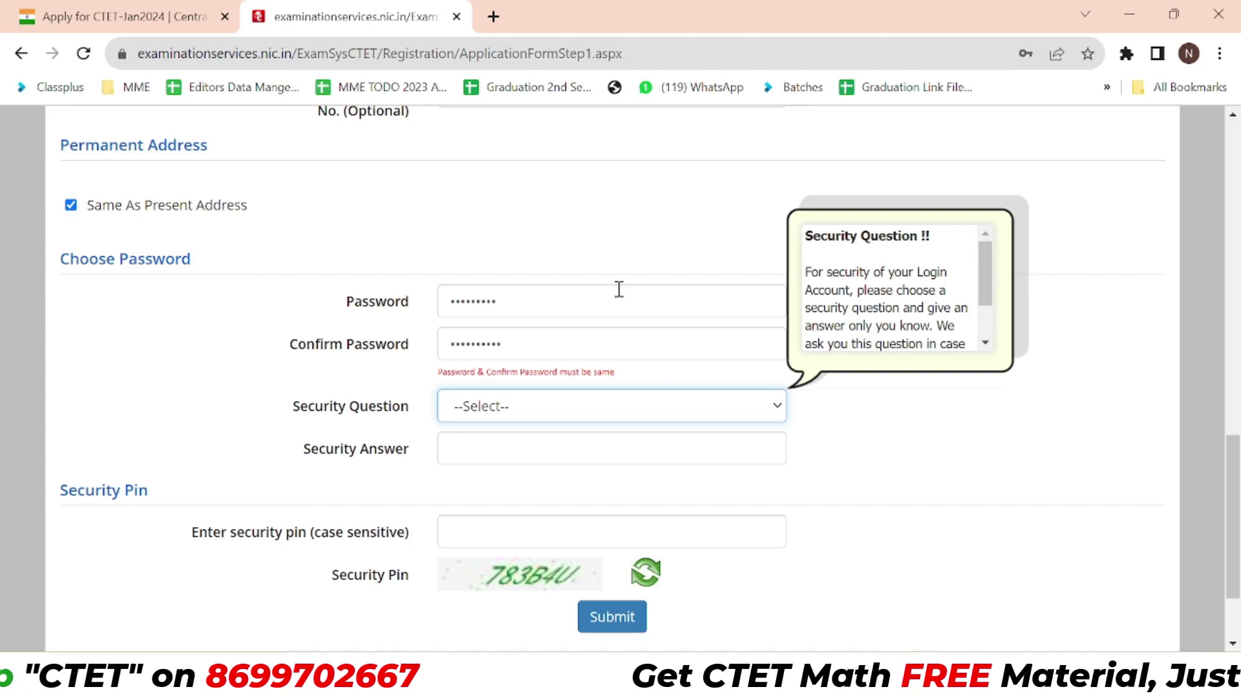
- Clear the Password field and retype the password so both fields match
left_click(548, 343)
left_click(516, 297)
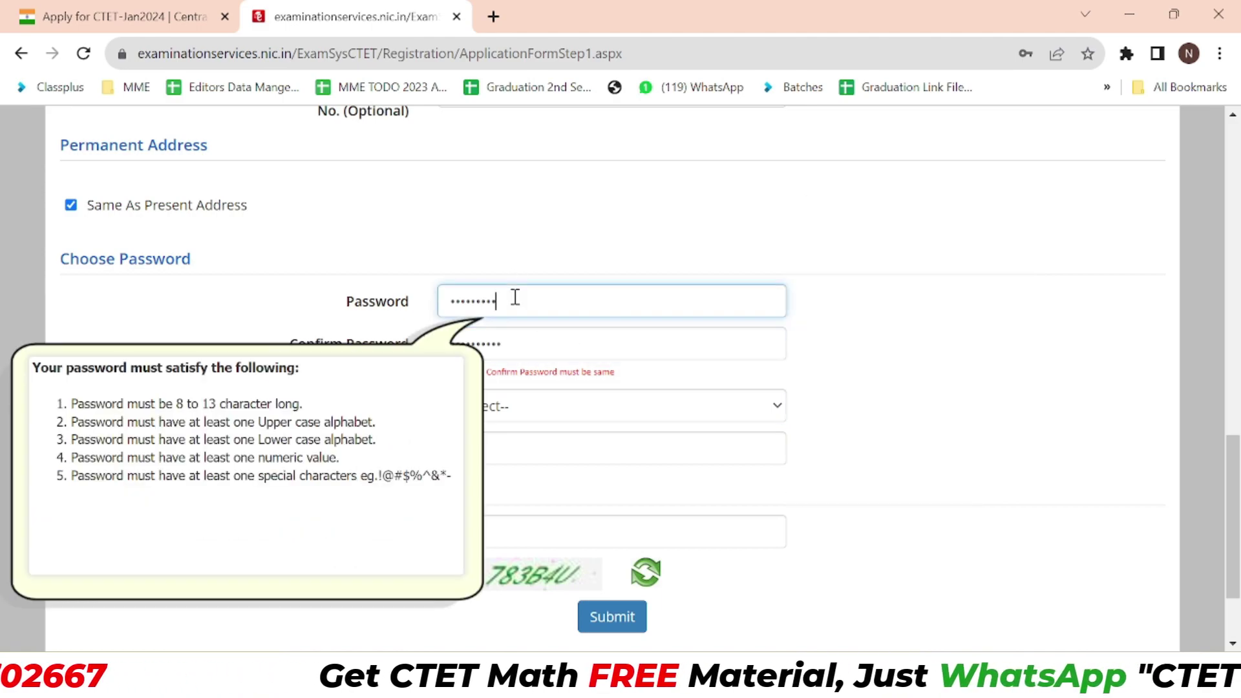
key("ctrl+a")
key("BackSpace")
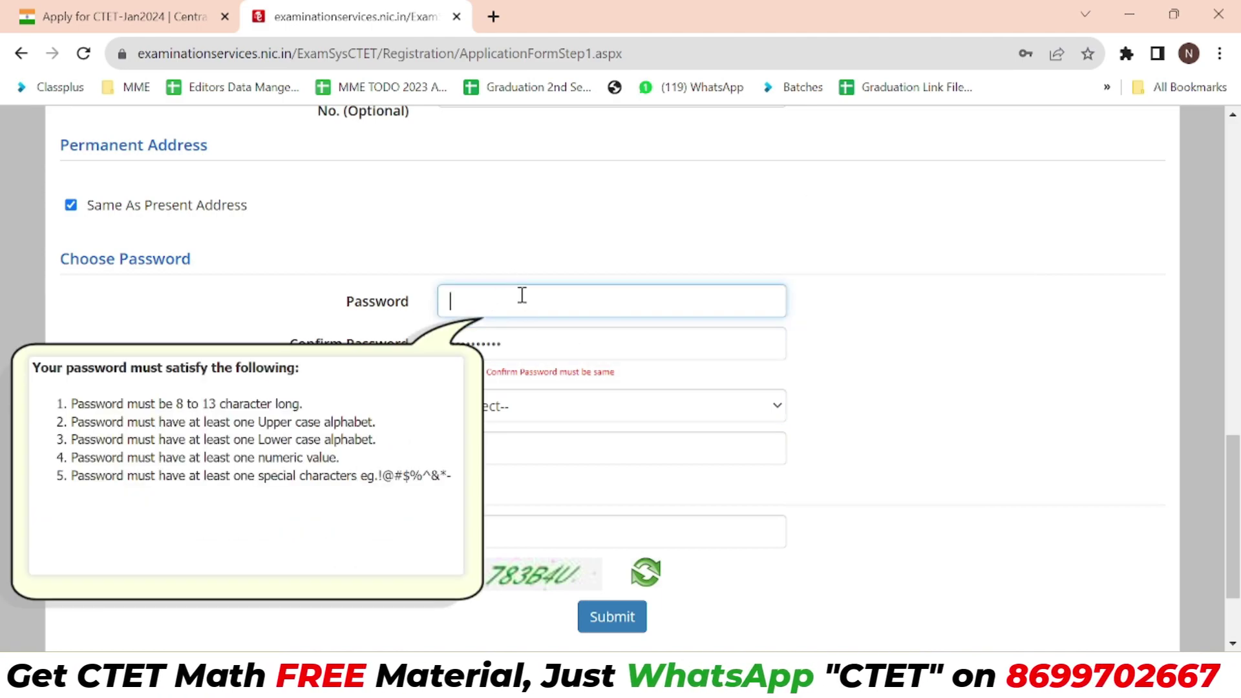
type("•••••••")
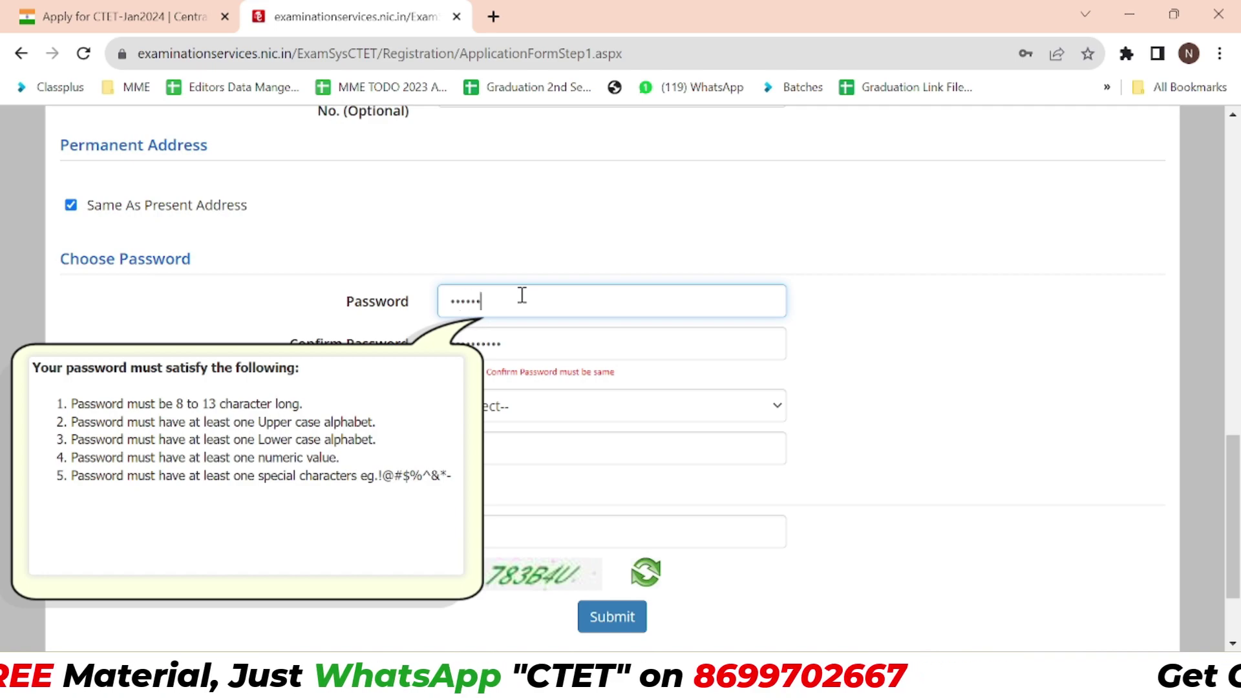
type("•••")
key("Tab")
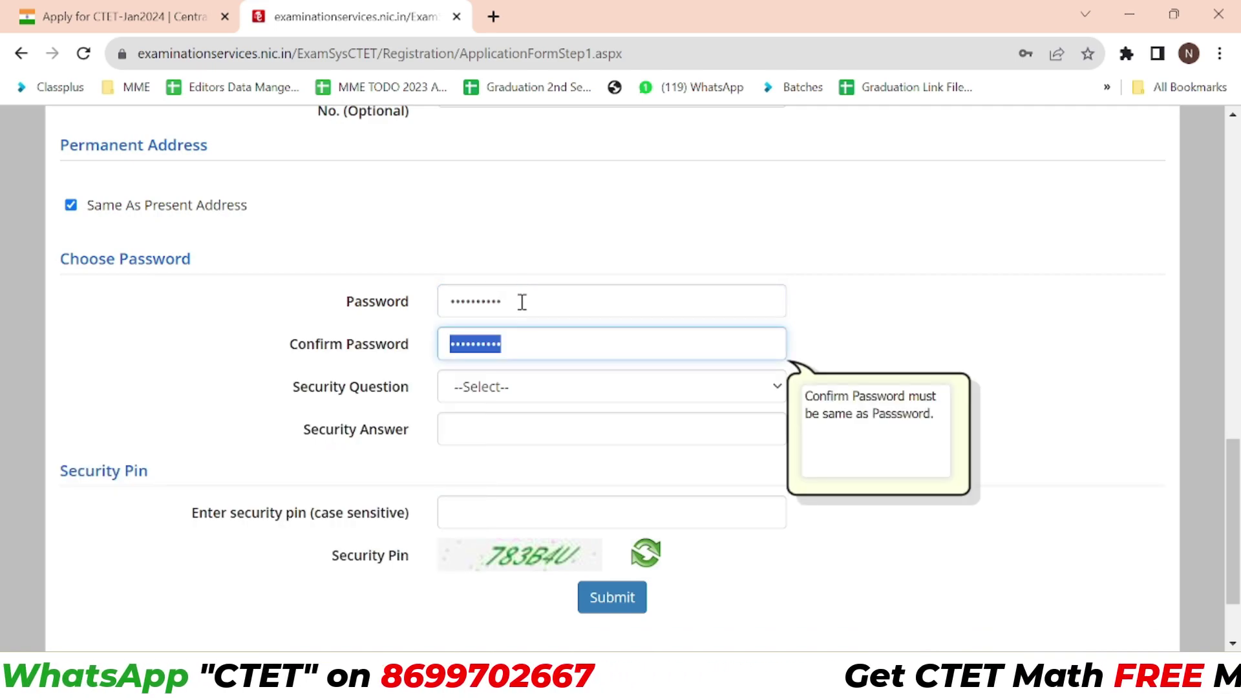
- Choose the security question 'Which is your favourite book ?' and enter an answer
left_click(534, 395)
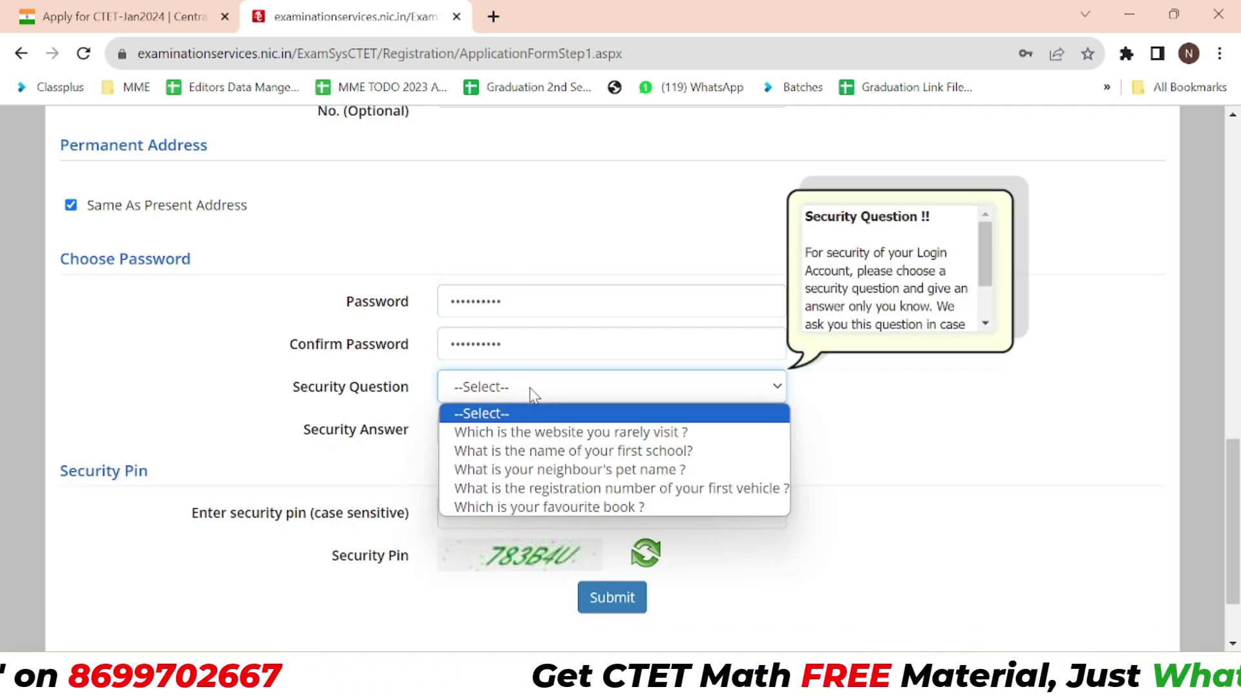
left_click(583, 508)
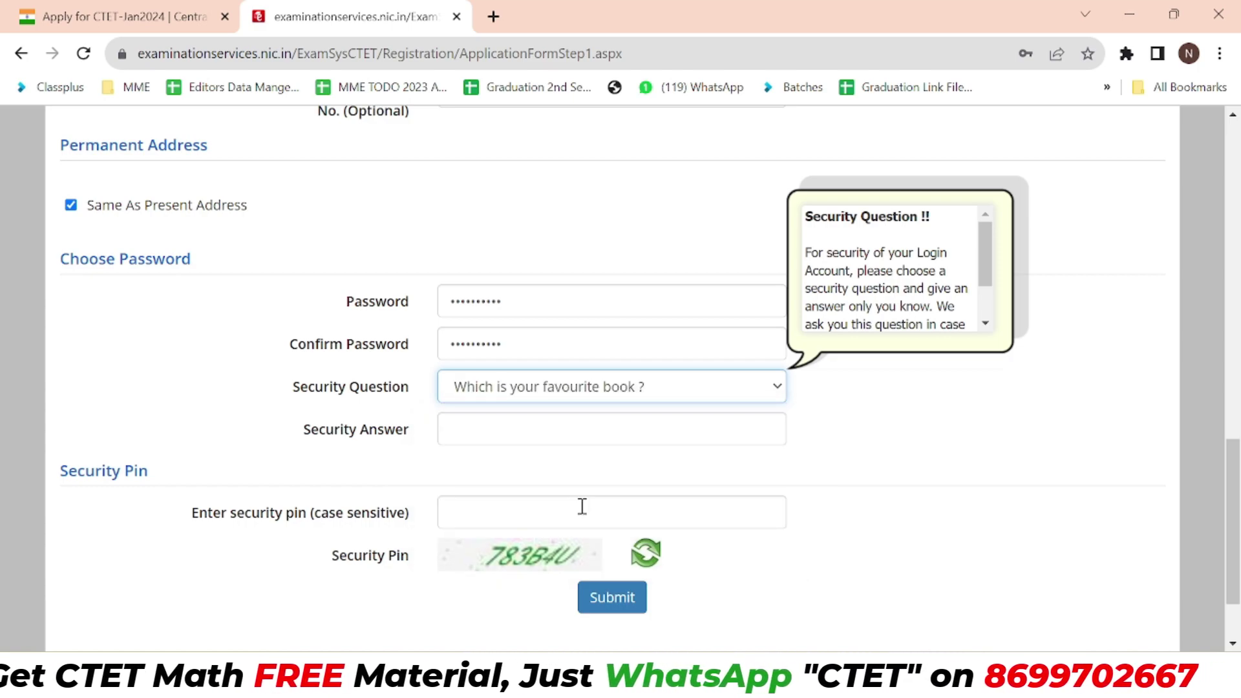
left_click(561, 420)
type("••••")
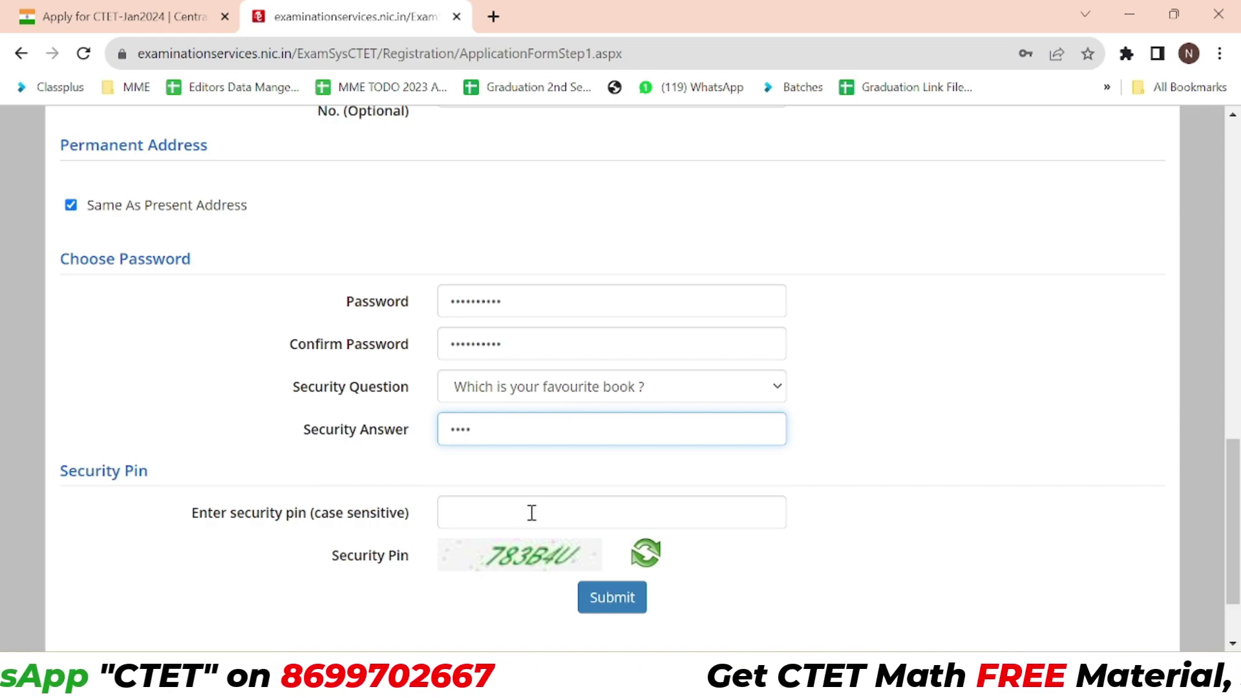
type("•")
key("BackSpace")
key("BackSpace")
key("BackSpace")
key("BackSpace")
key("BackSpace")
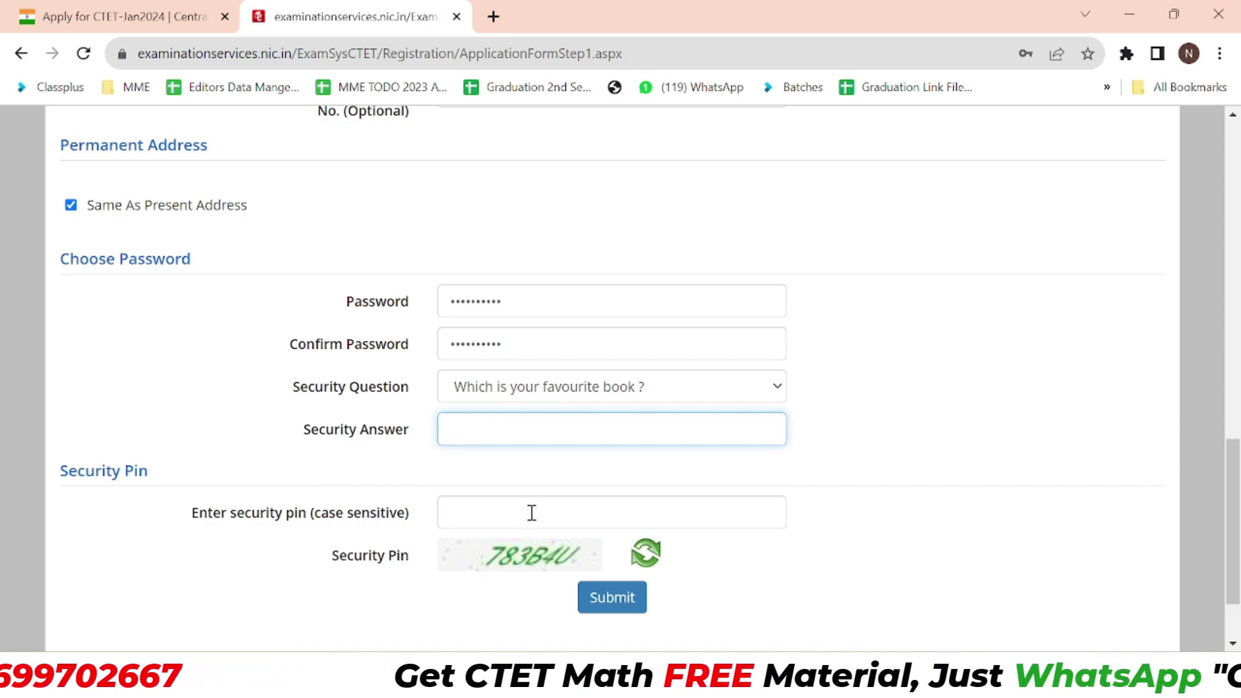
- Retype the security answer and fill in the security pin from the captcha image
type("••••")
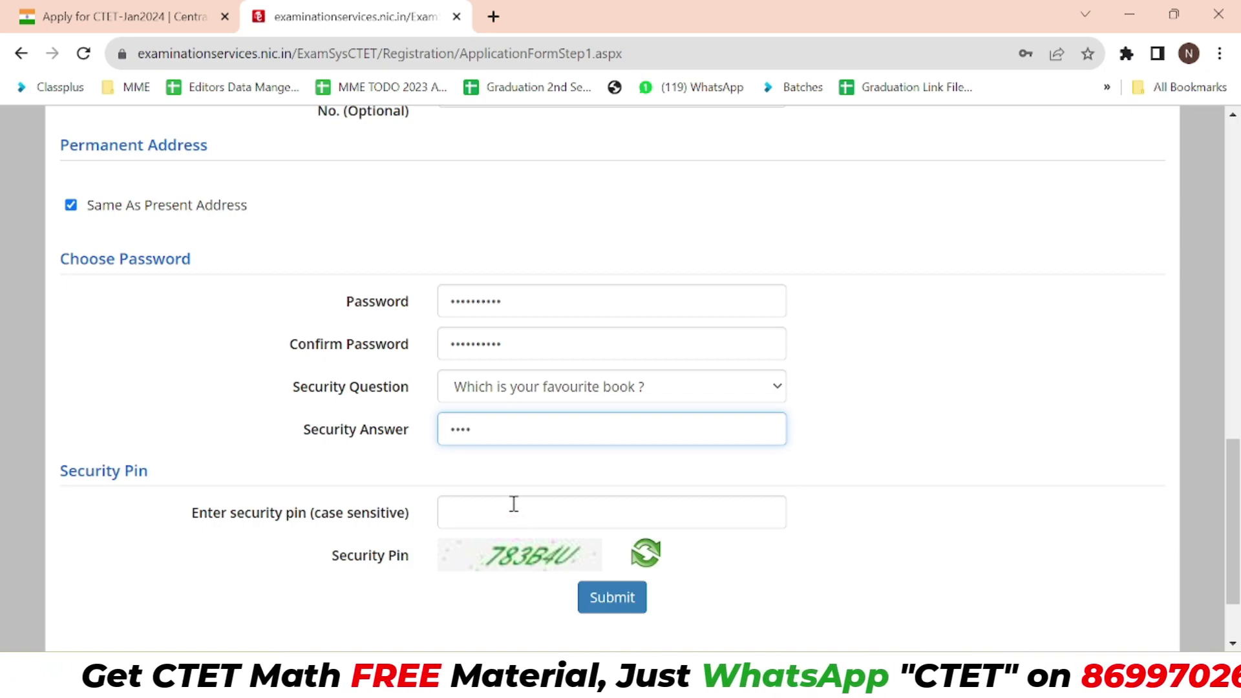
left_click(514, 504)
type("78")
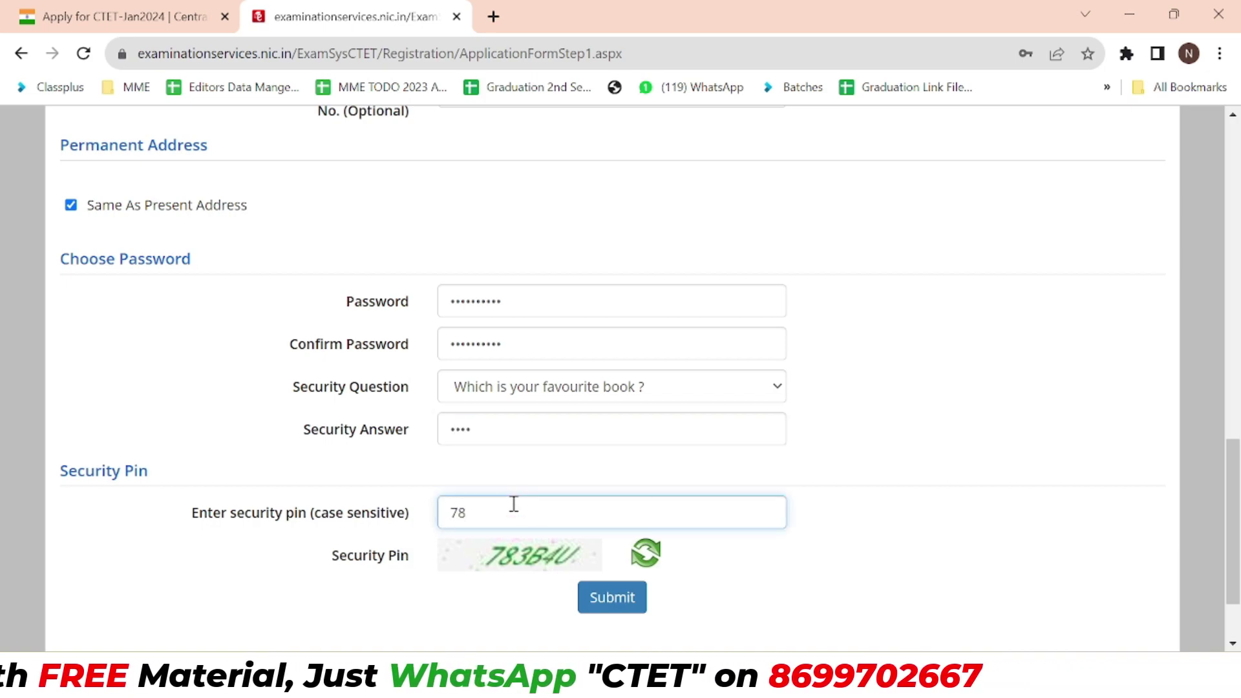
type("3B")
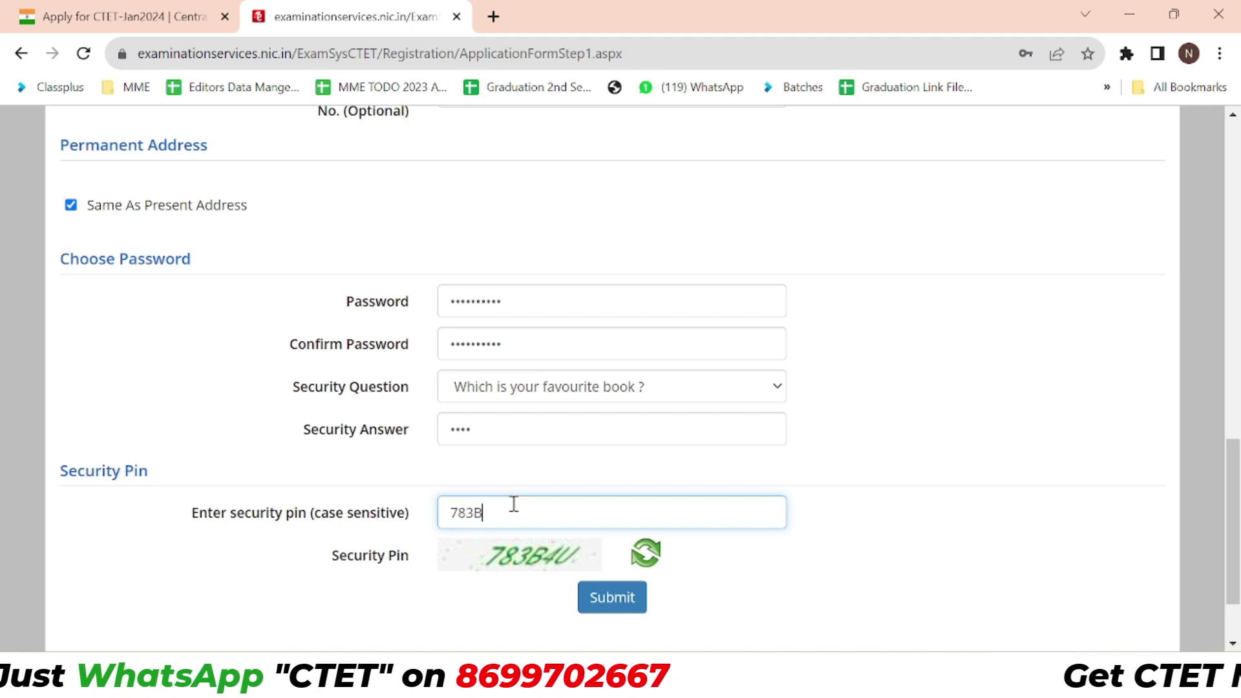
type("$")
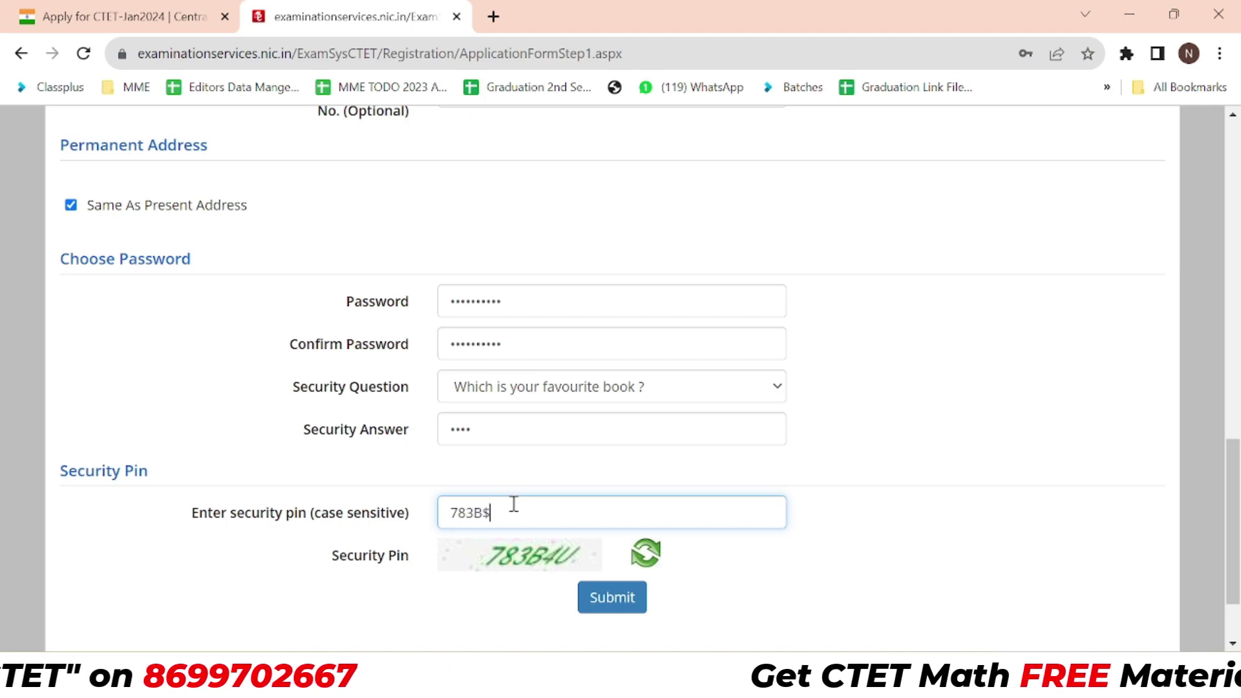
key("BackSpace")
type("4")
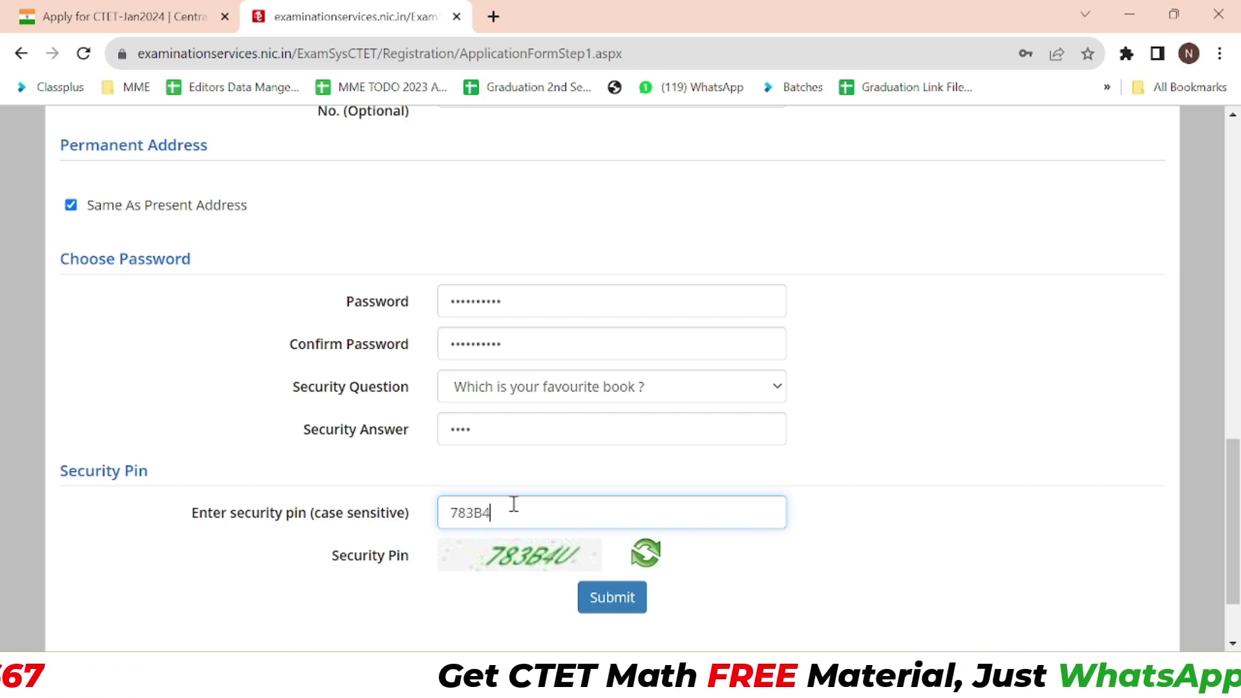
type("U")
scroll(512, 504, "down", 2)
- Send the registration details for review and close the review summary to reach the checklist
left_click(612, 509)
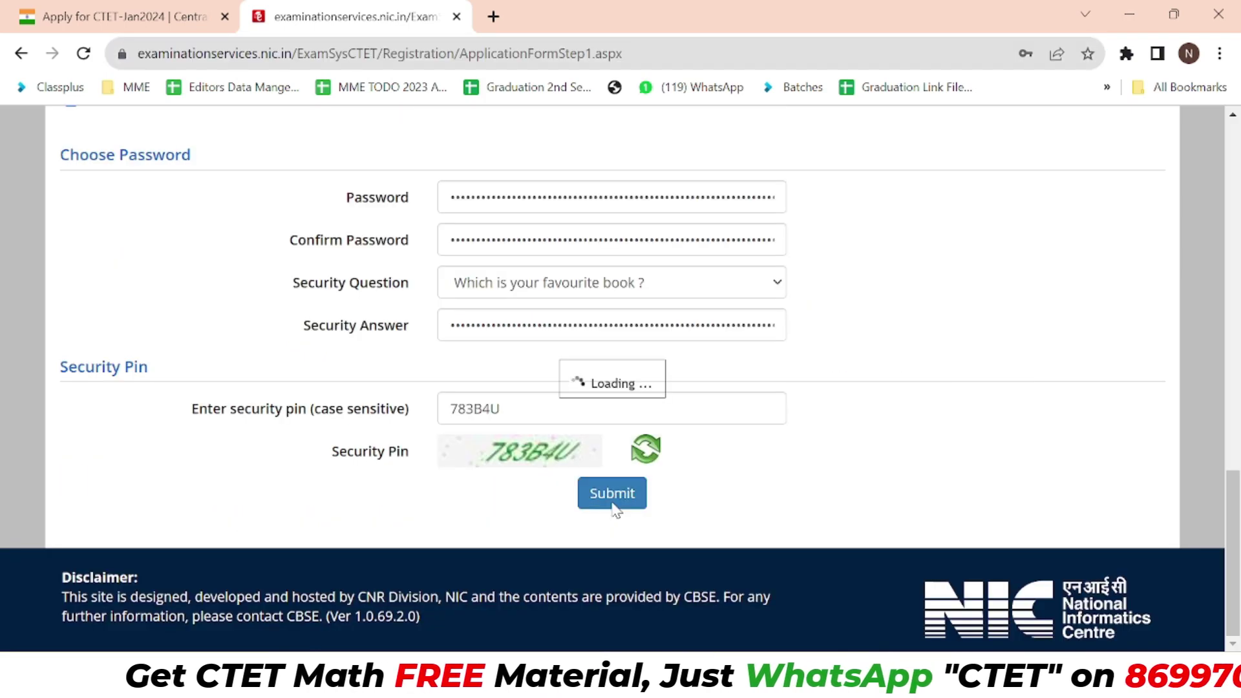
left_click(884, 323)
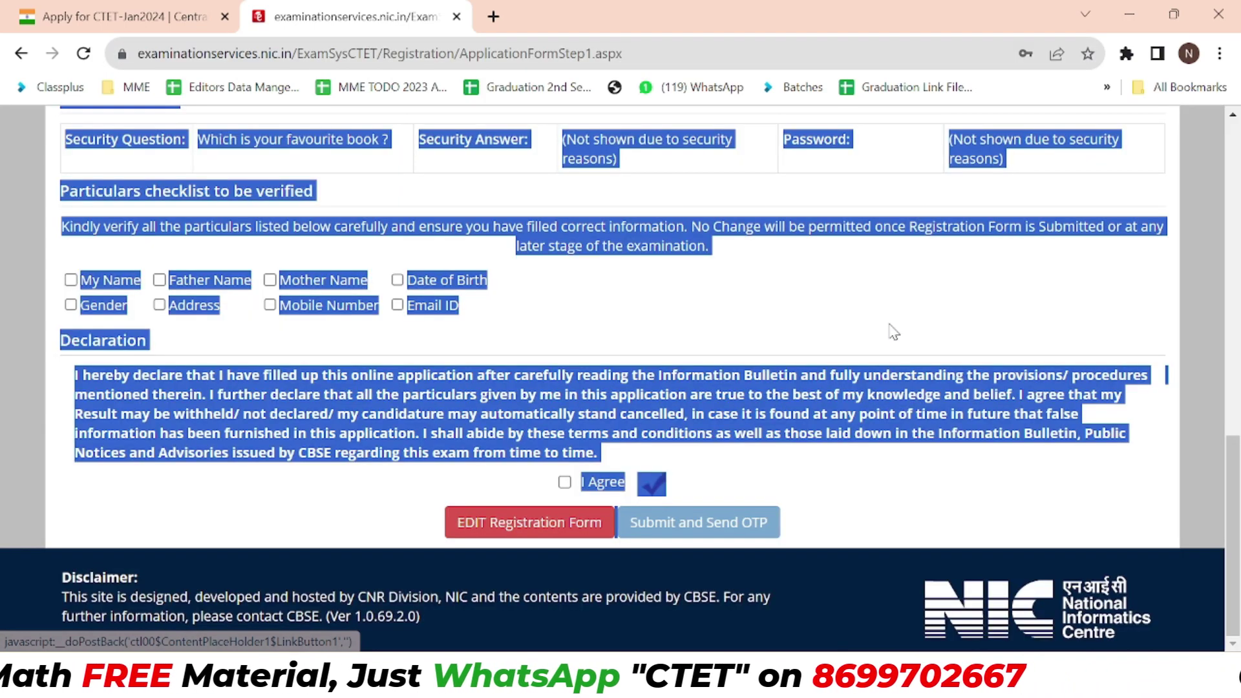
scroll(894, 332, "up", 10)
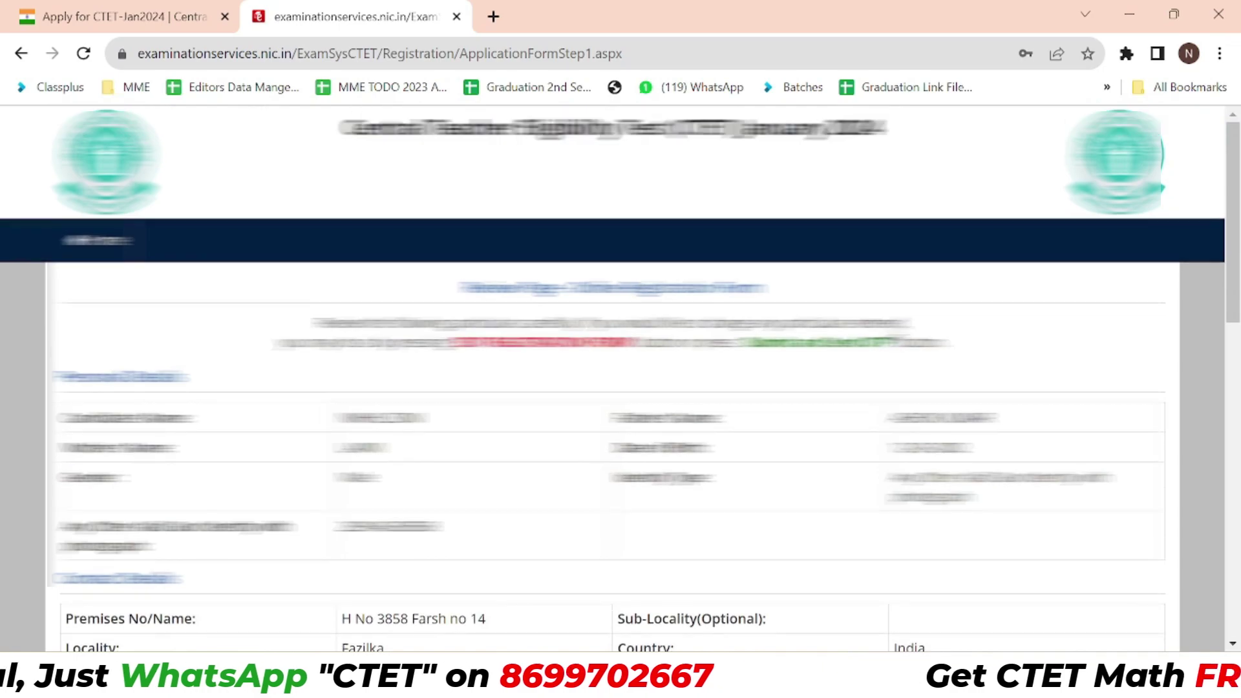
scroll(729, 419, "down", 3)
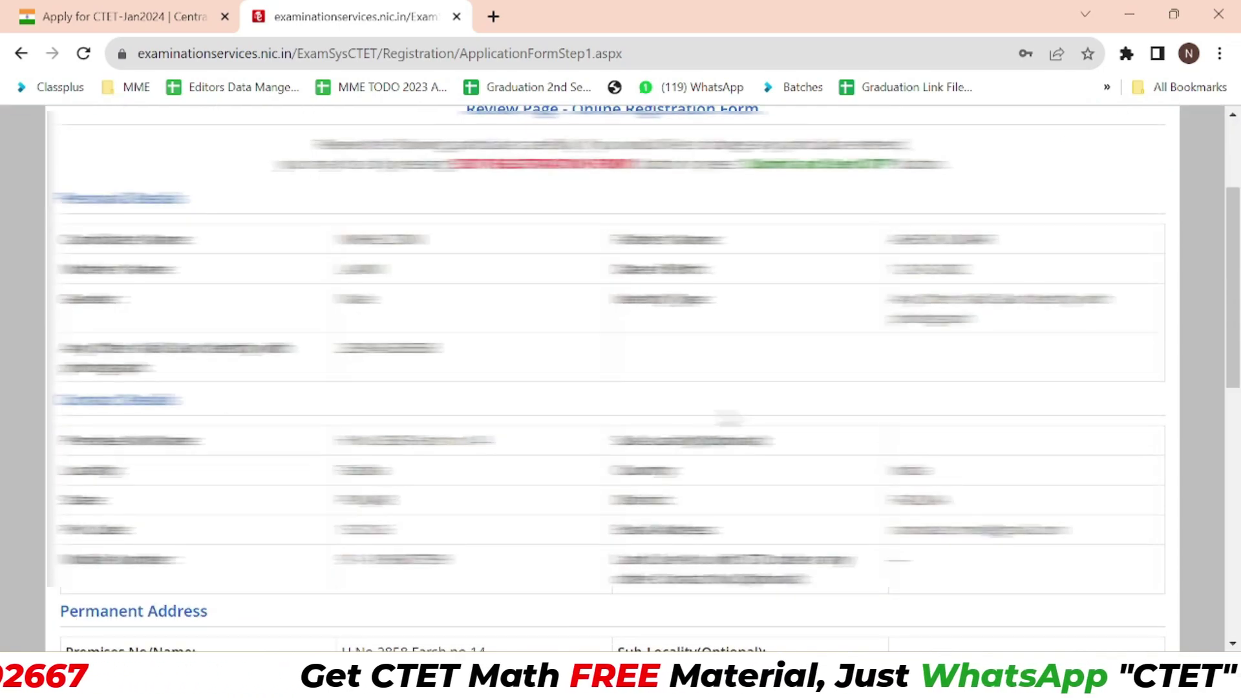
scroll(729, 419, "down", 3)
scroll(726, 408, "up", 3)
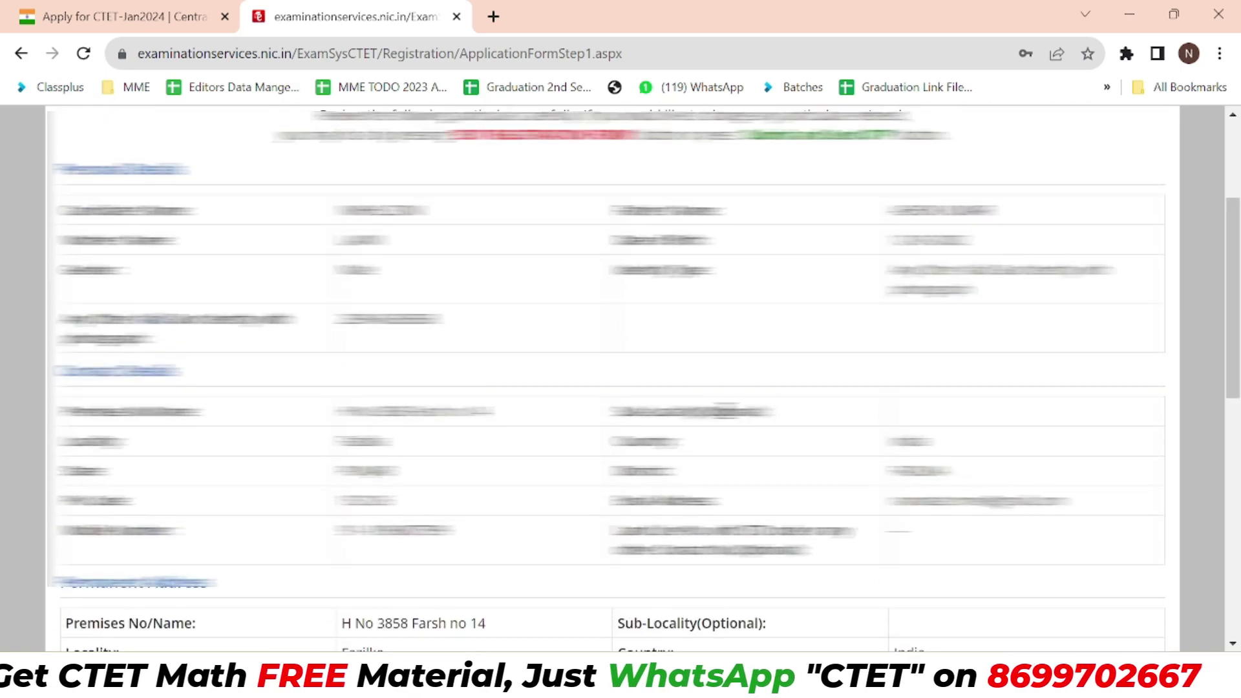
scroll(726, 409, "down", 1)
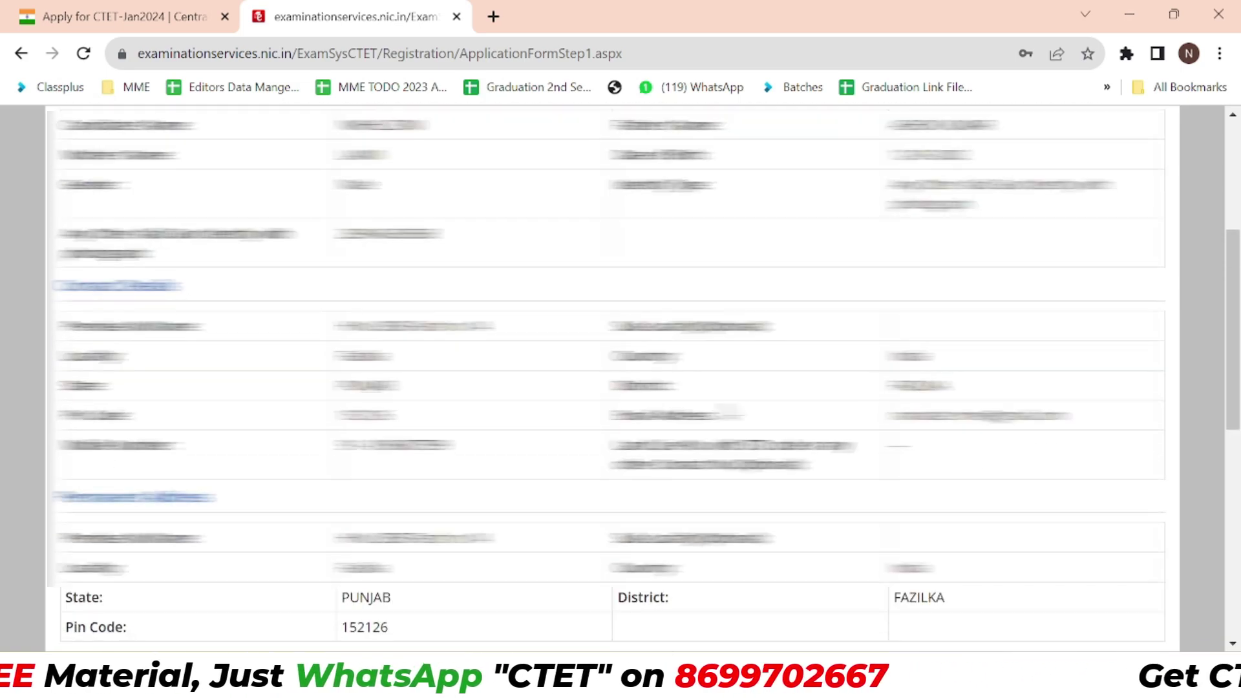
scroll(612, 378, "down", 4)
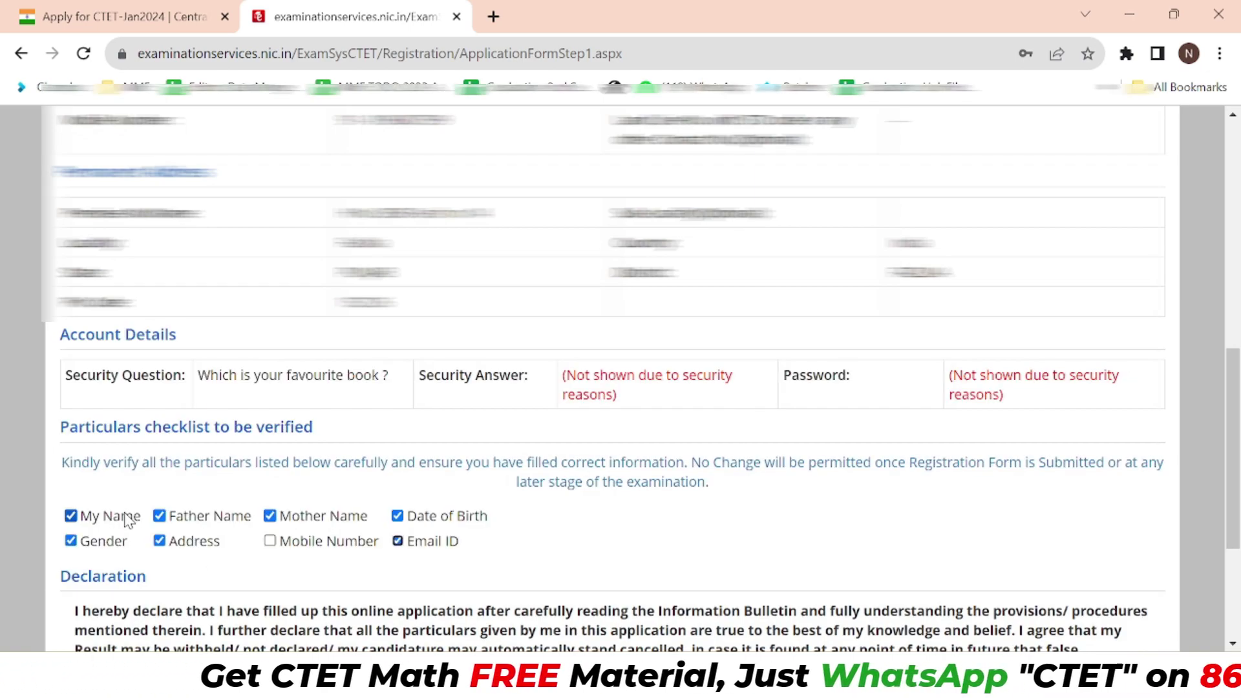
- Mark Mobile Number as verified, accept the declaration, and submit to request an OTP
left_click(274, 542)
scroll(827, 351, "down", 3)
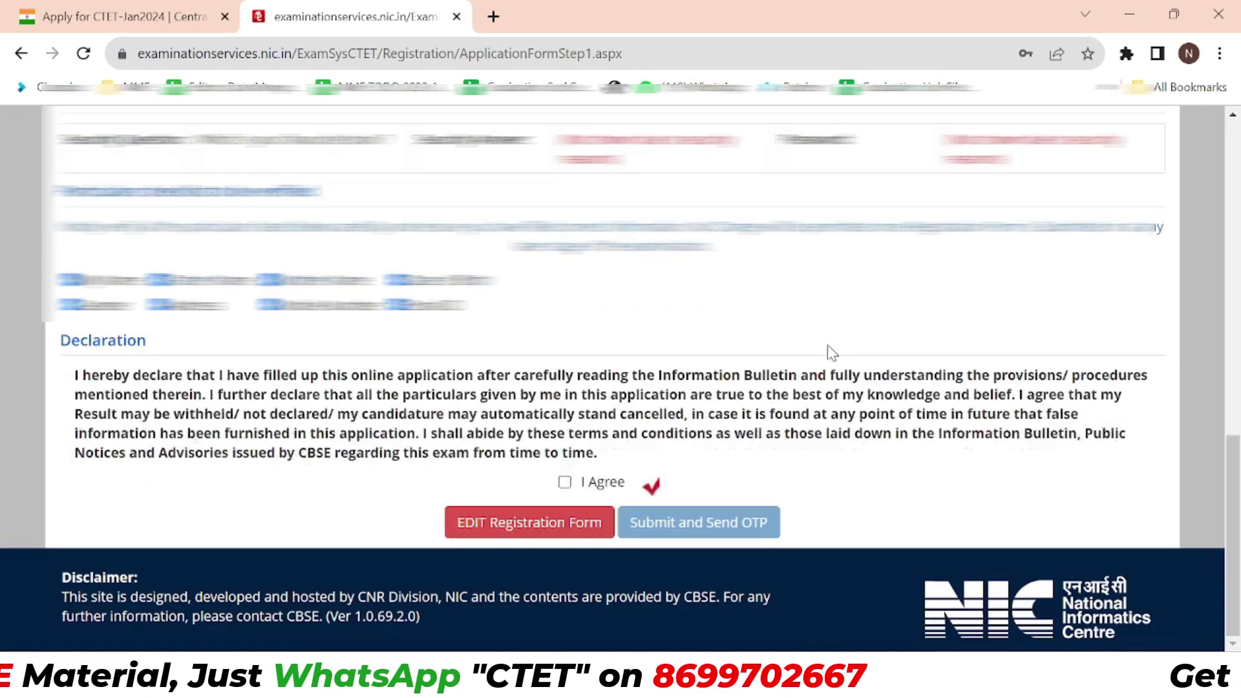
left_click(565, 486)
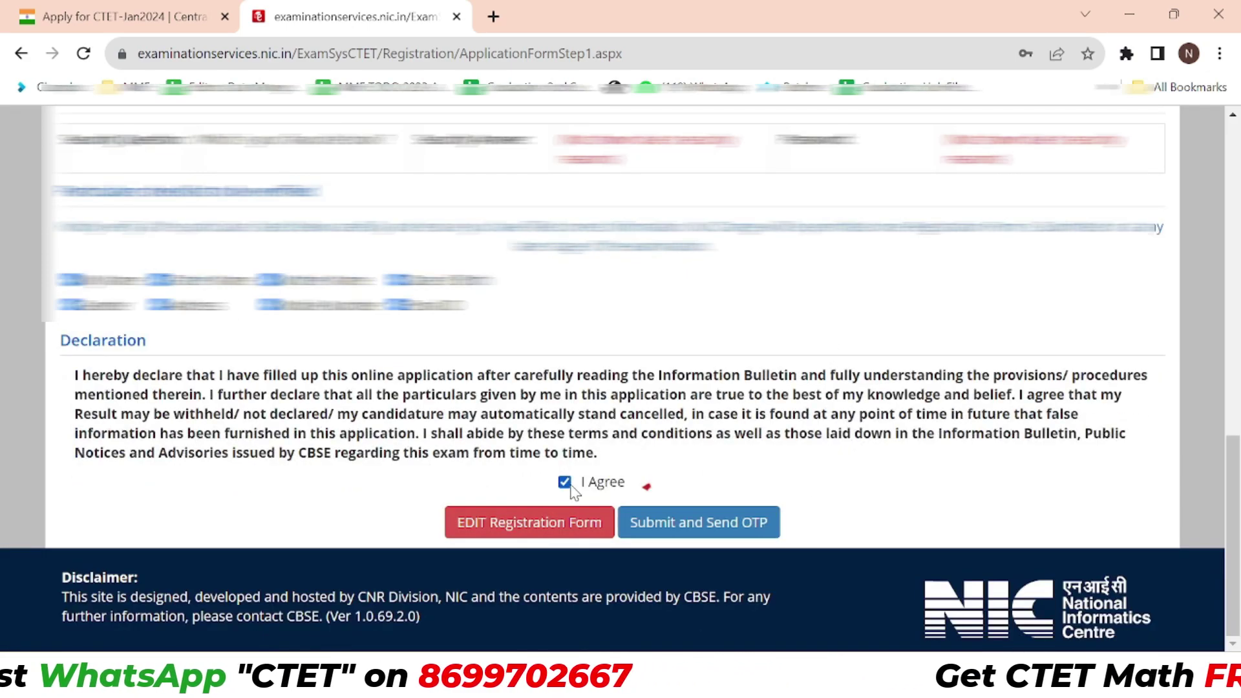
left_click(700, 524)
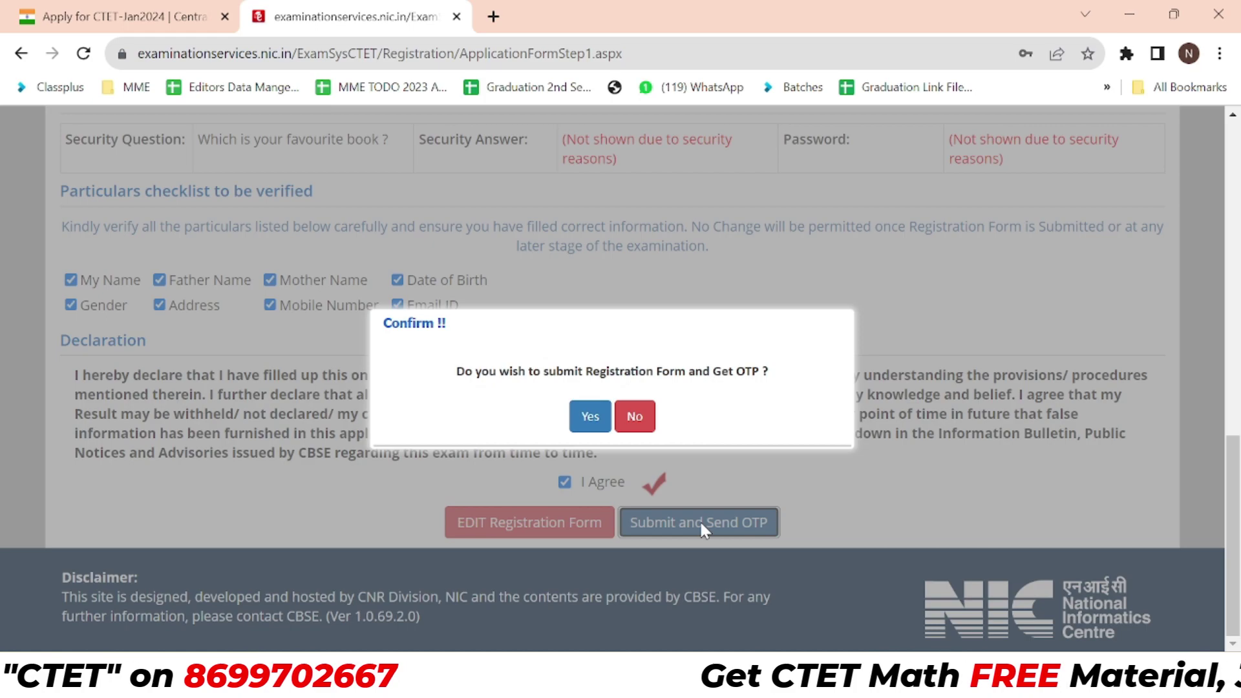
- Confirm the submission, enter the SMS OTP and submit the registration form
left_click(590, 423)
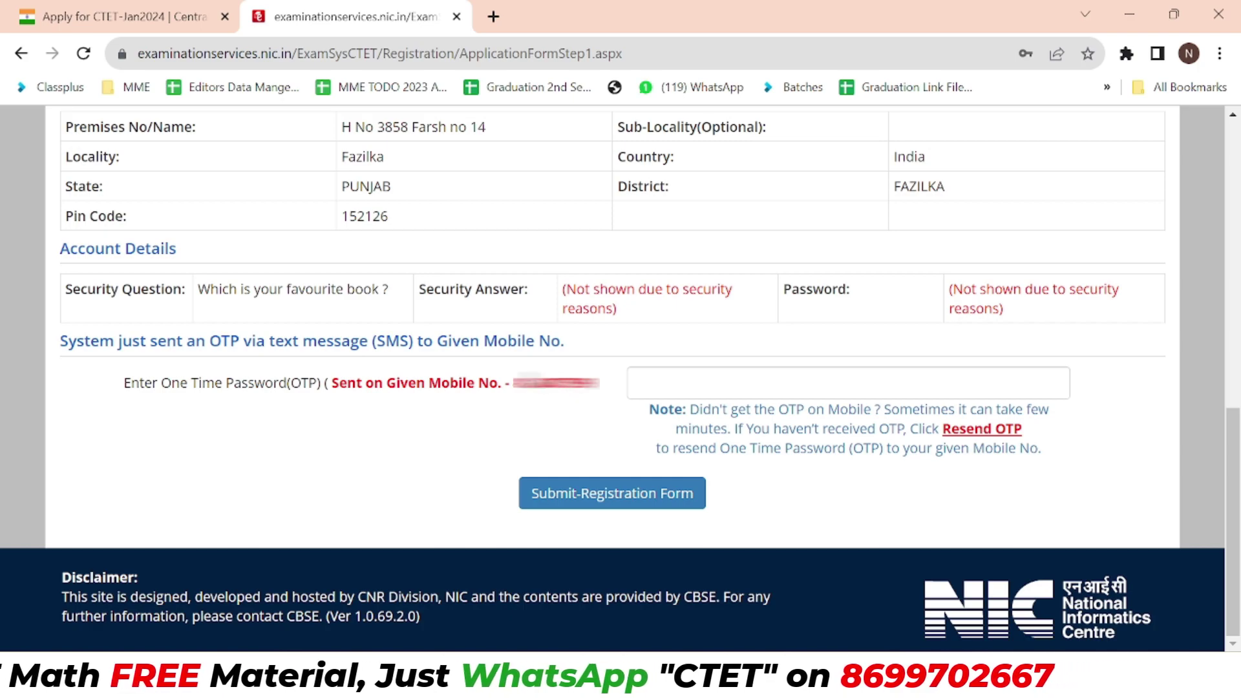
left_click(715, 375)
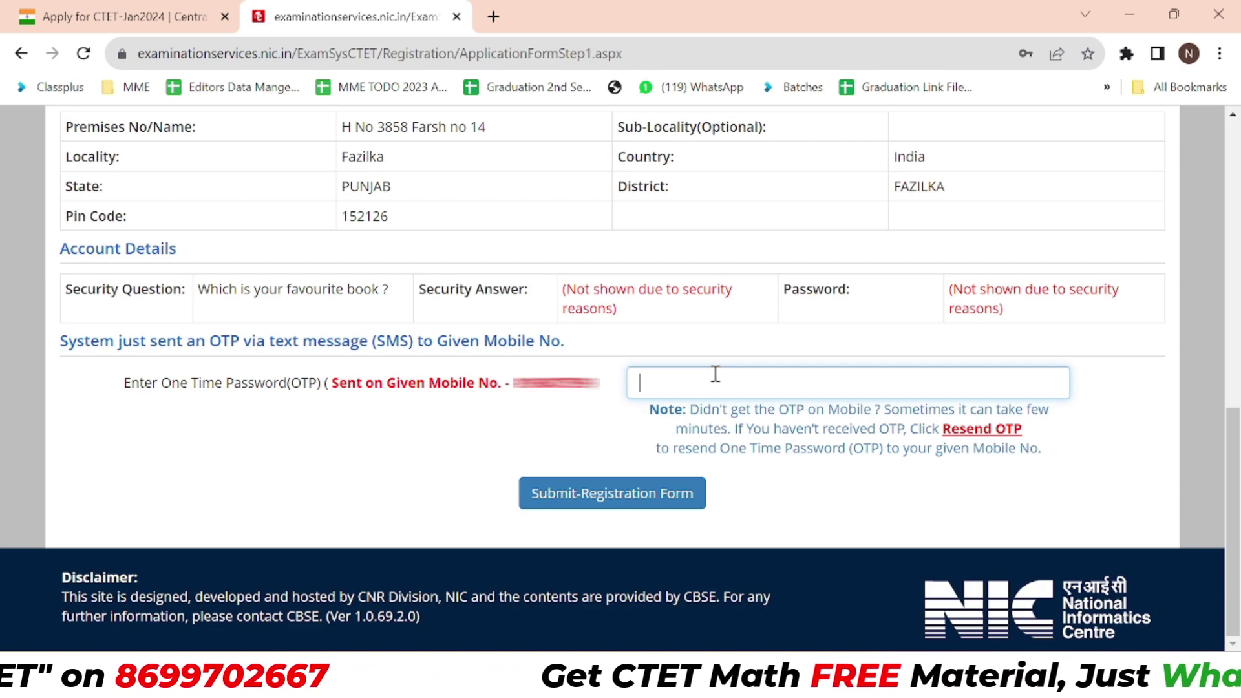
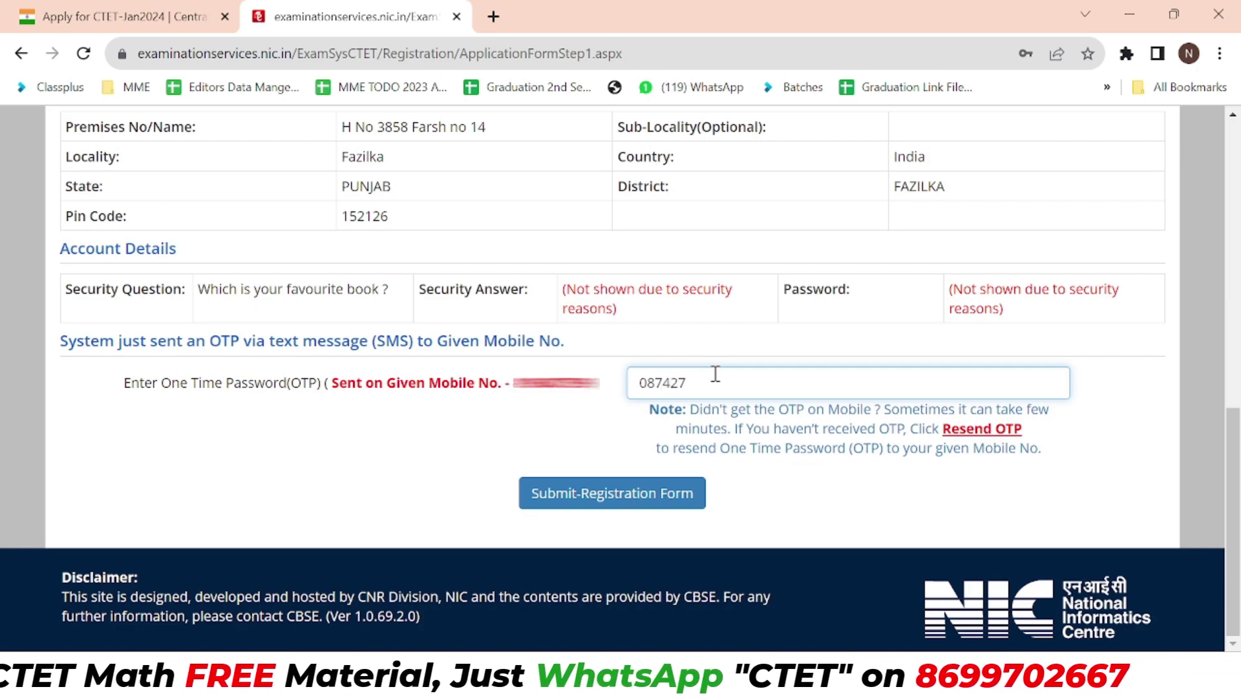
left_click(643, 487)
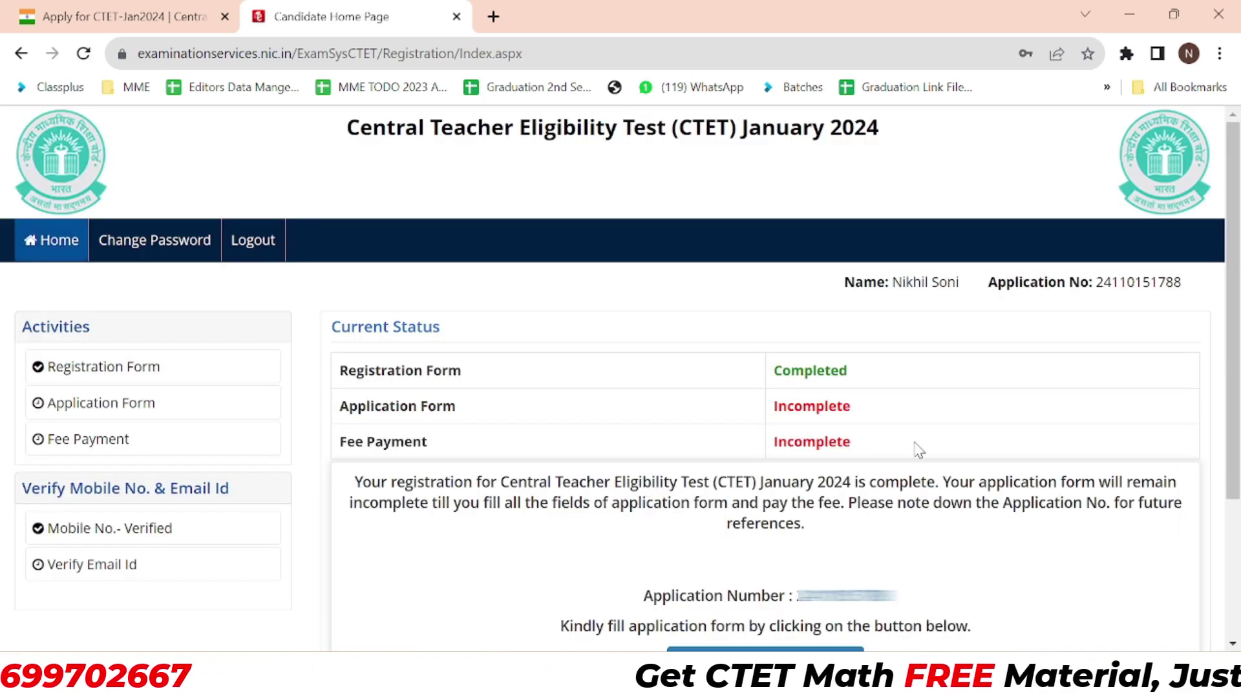
- Start the Complete Application Form and go to its Personal Details step
scroll(918, 450, "down", 2)
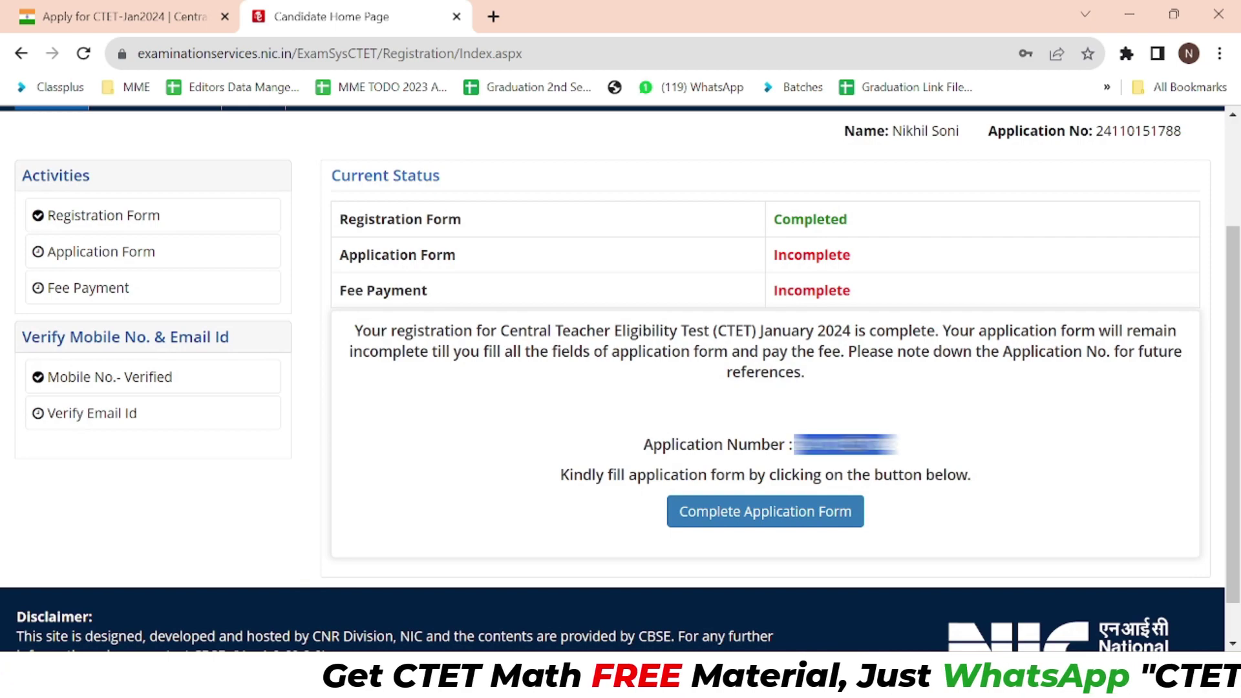
left_click(743, 525)
scroll(905, 553, "down", 3)
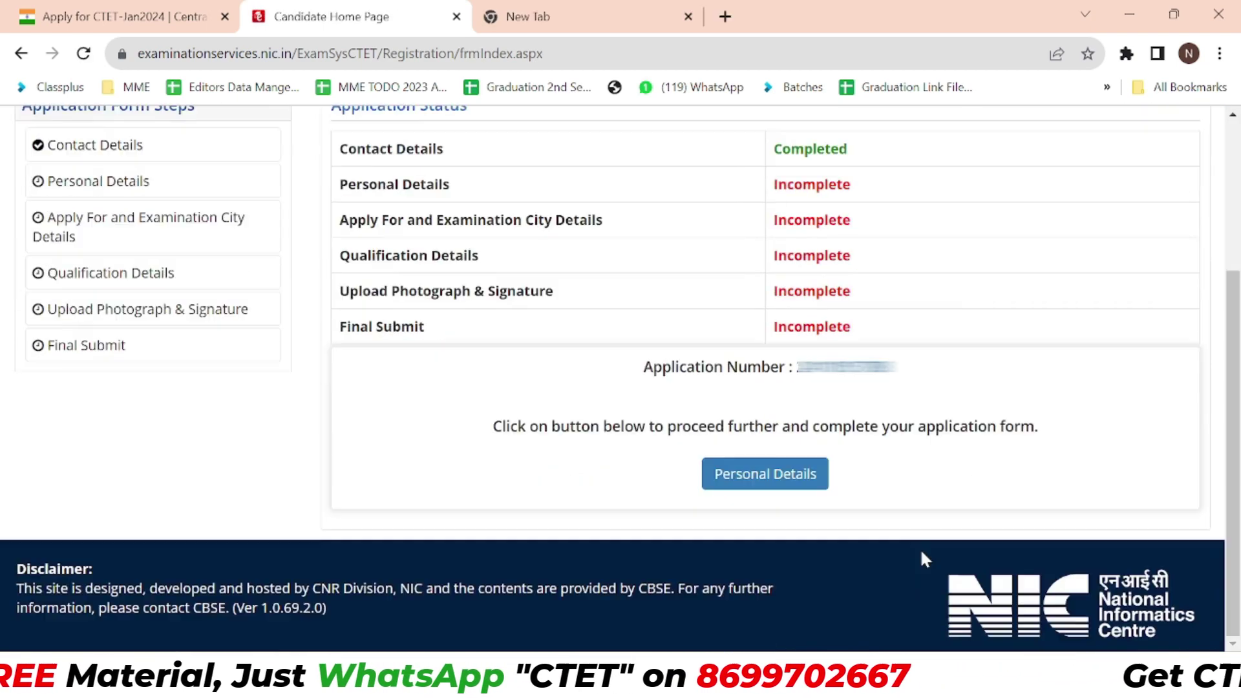
left_click(764, 482)
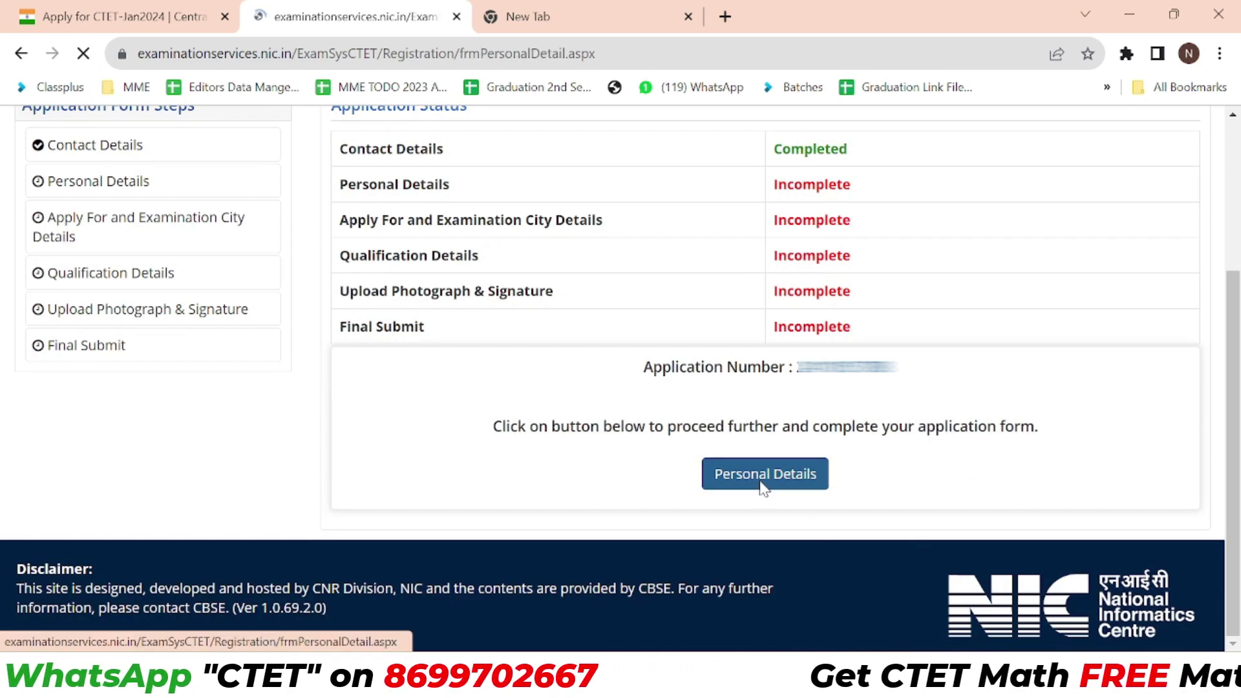
scroll(992, 482, "down", 5)
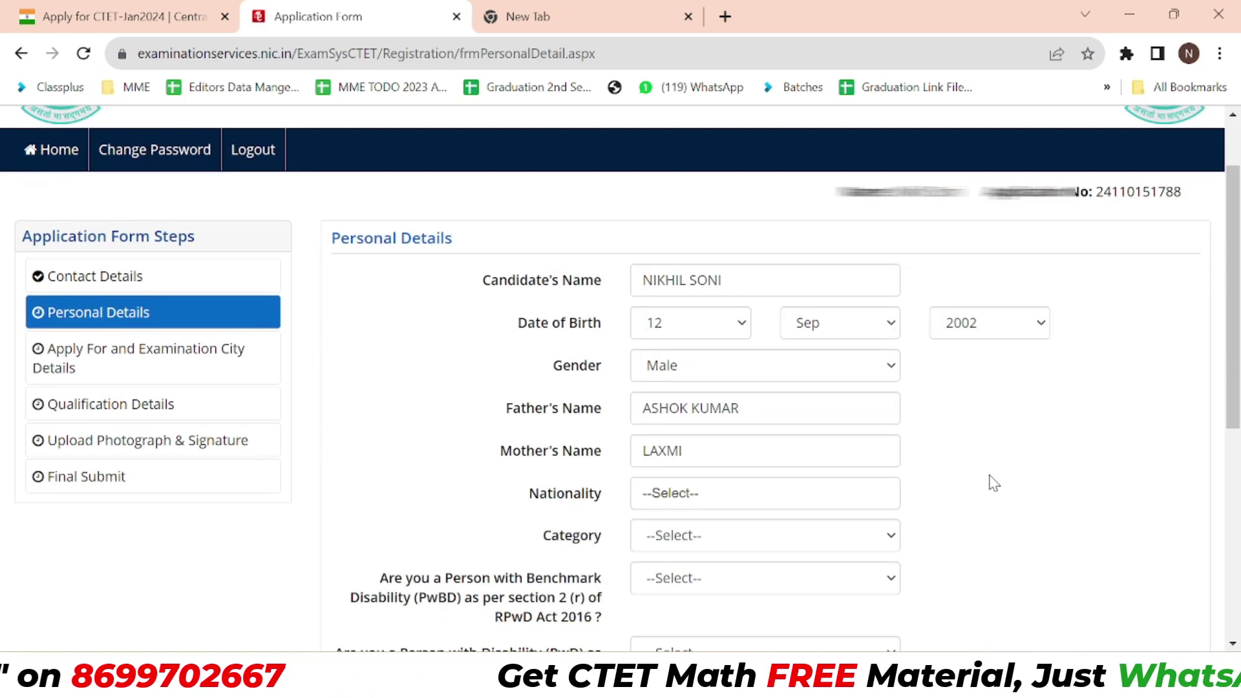
- Set nationality to Indian and category to OBC-NCL
left_click(727, 251)
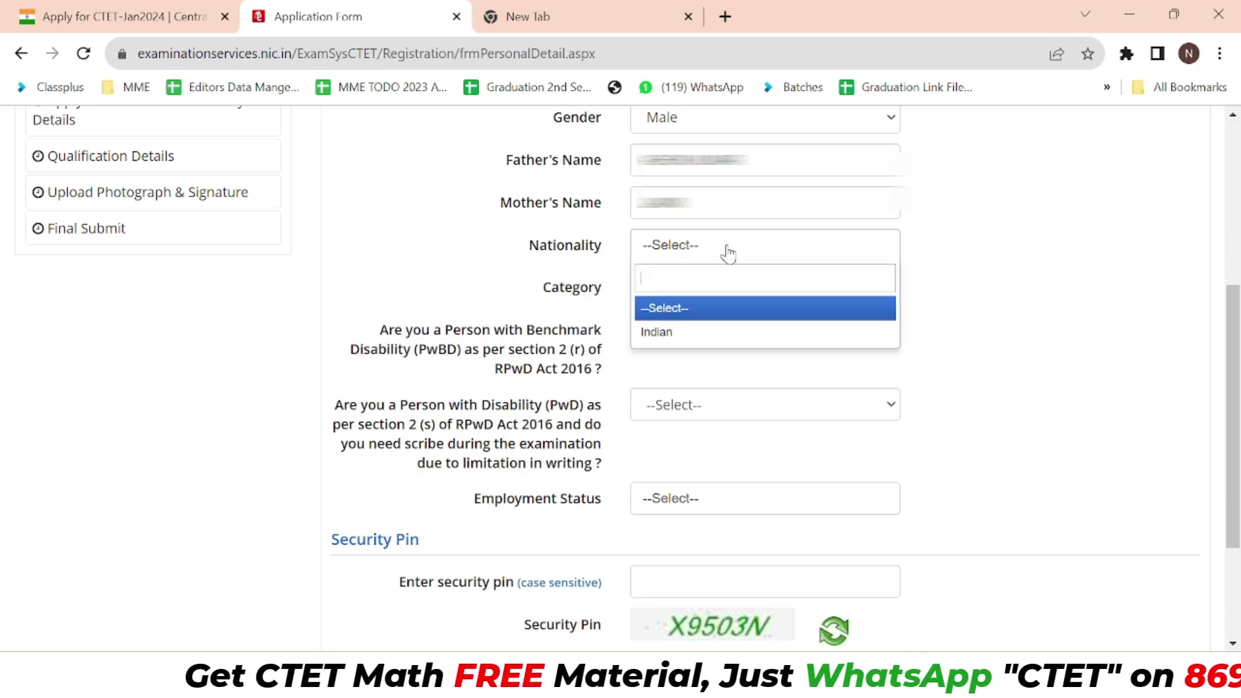
left_click(698, 333)
left_click(691, 296)
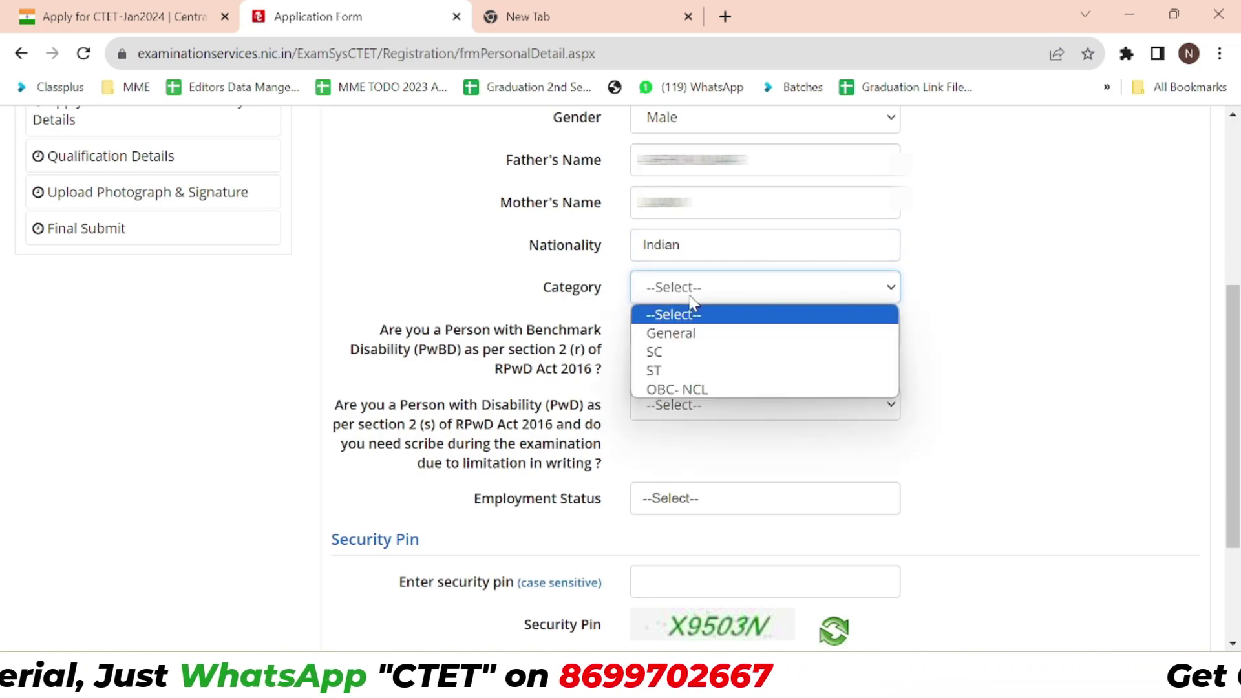
scroll(691, 297, "up", 2)
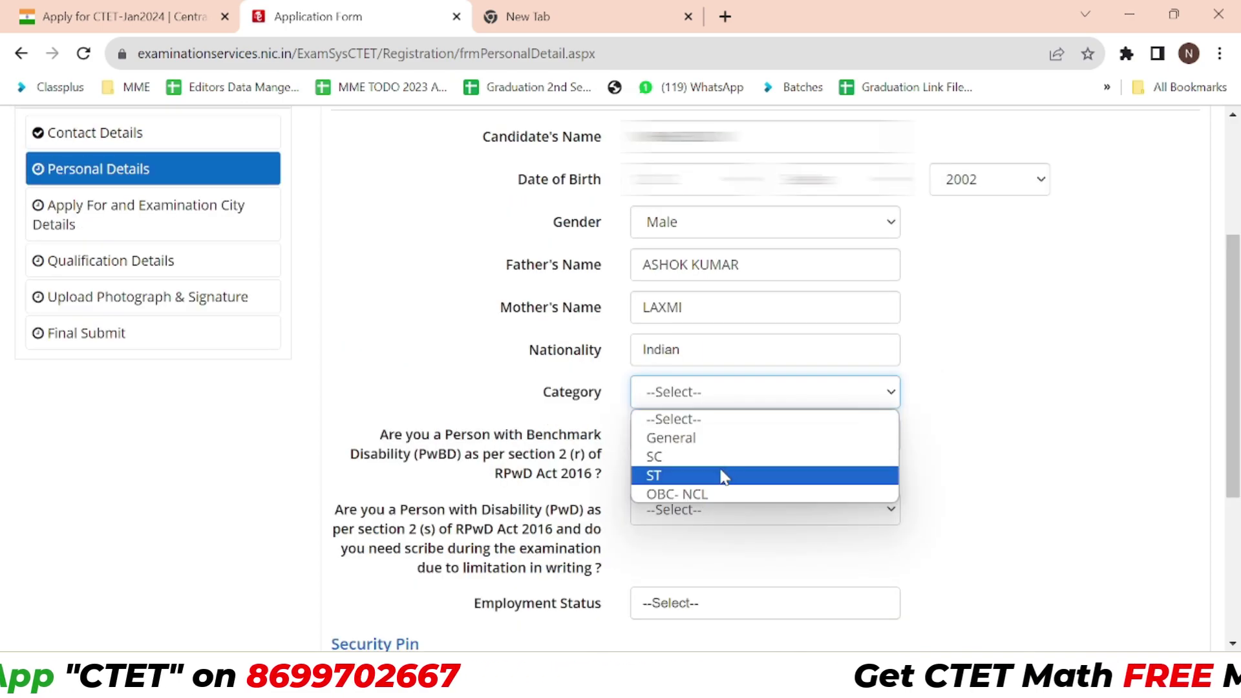
left_click(706, 499)
scroll(986, 440, "down", 3)
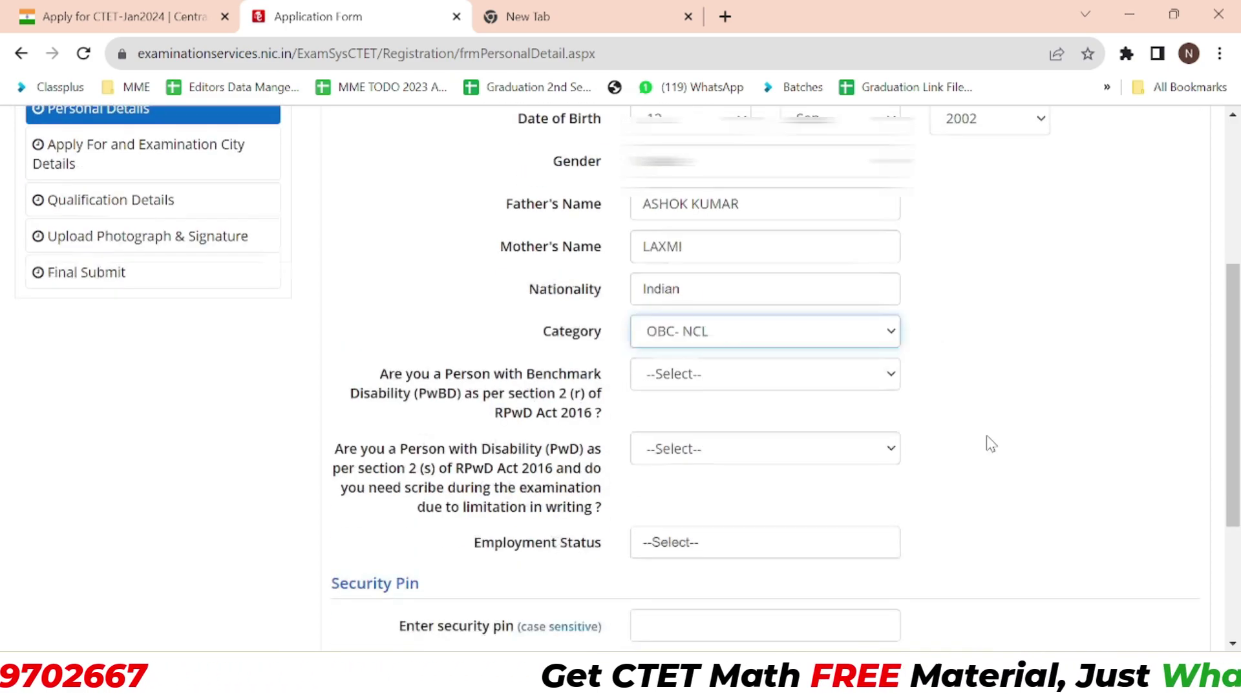
- Answer No to benchmark disability and scribe questions, and set employment status to Not Employed
left_click(753, 280)
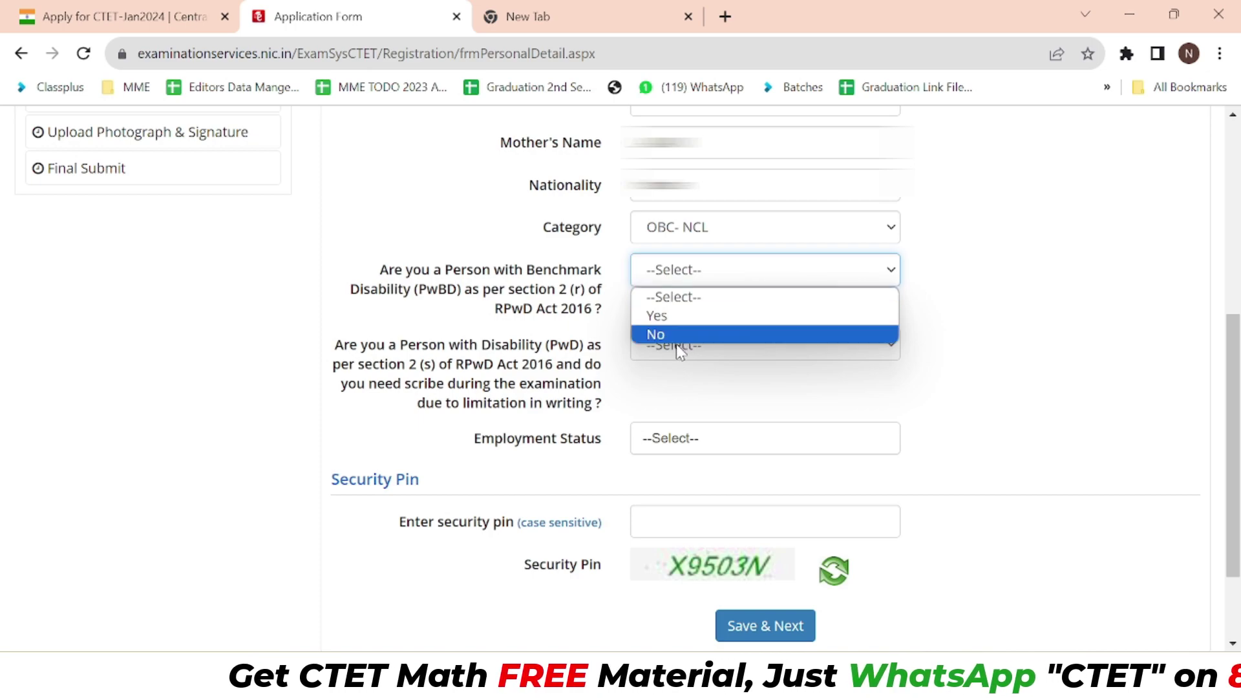
left_click(695, 336)
left_click(694, 344)
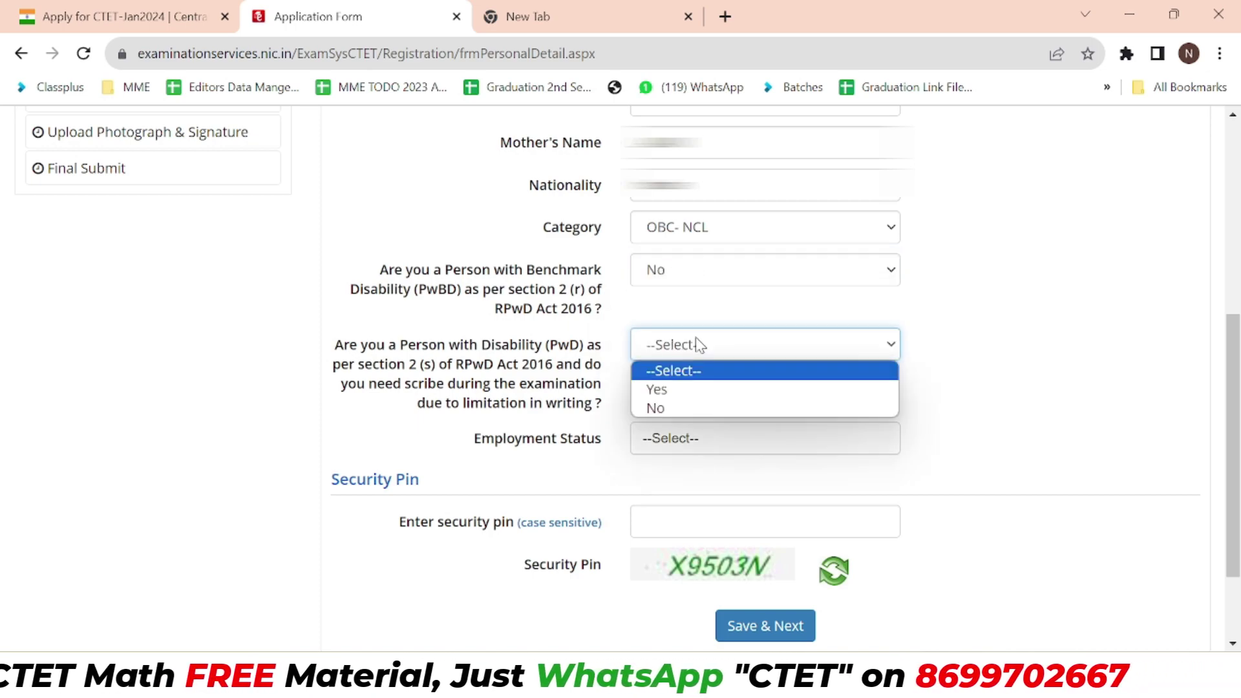
left_click(642, 431)
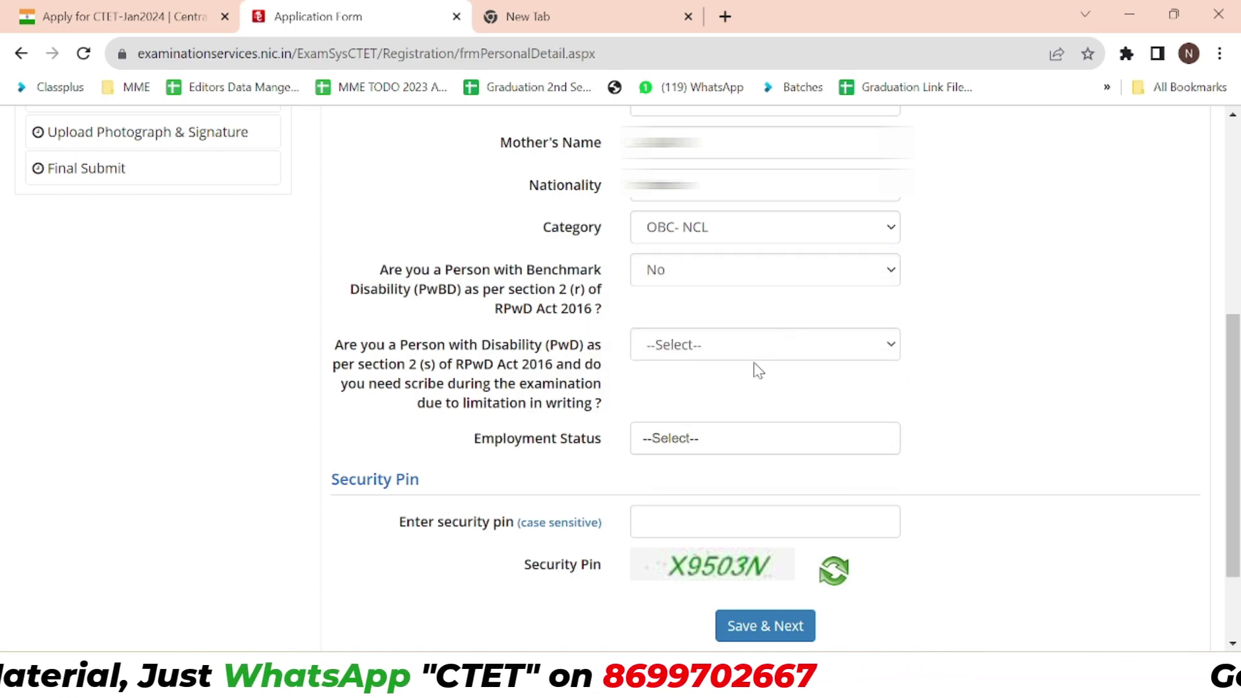
left_click(728, 343)
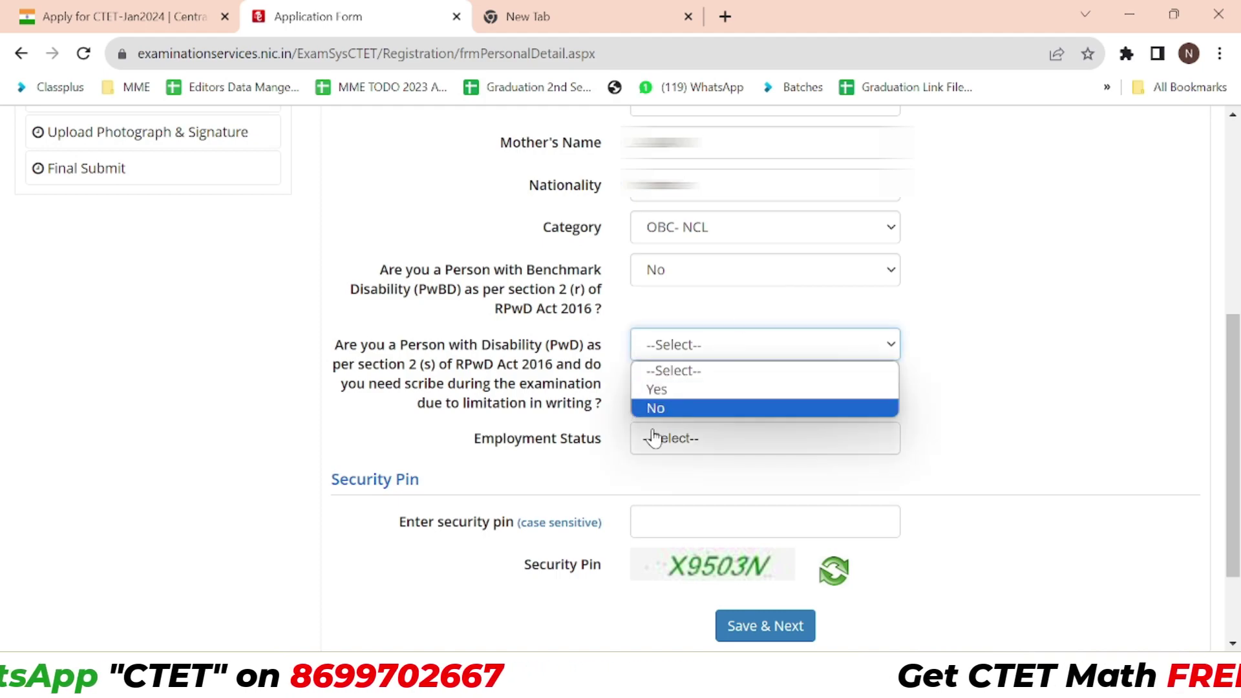
left_click(680, 409)
left_click(688, 439)
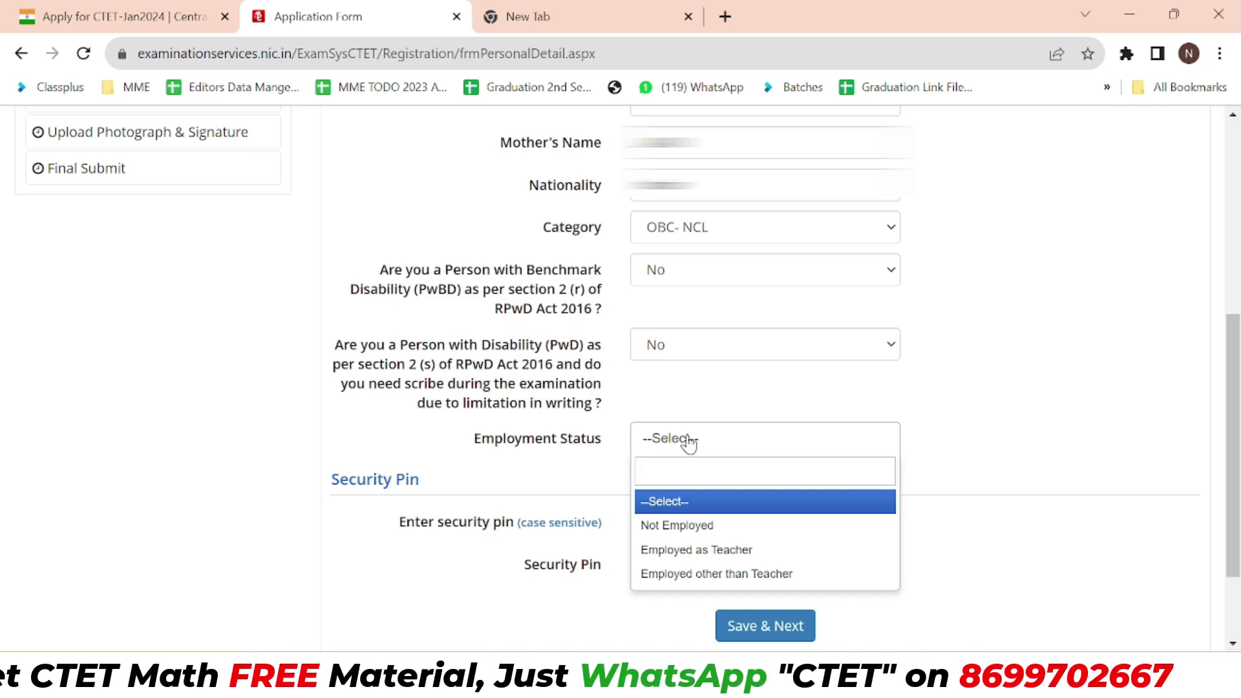
left_click(696, 527)
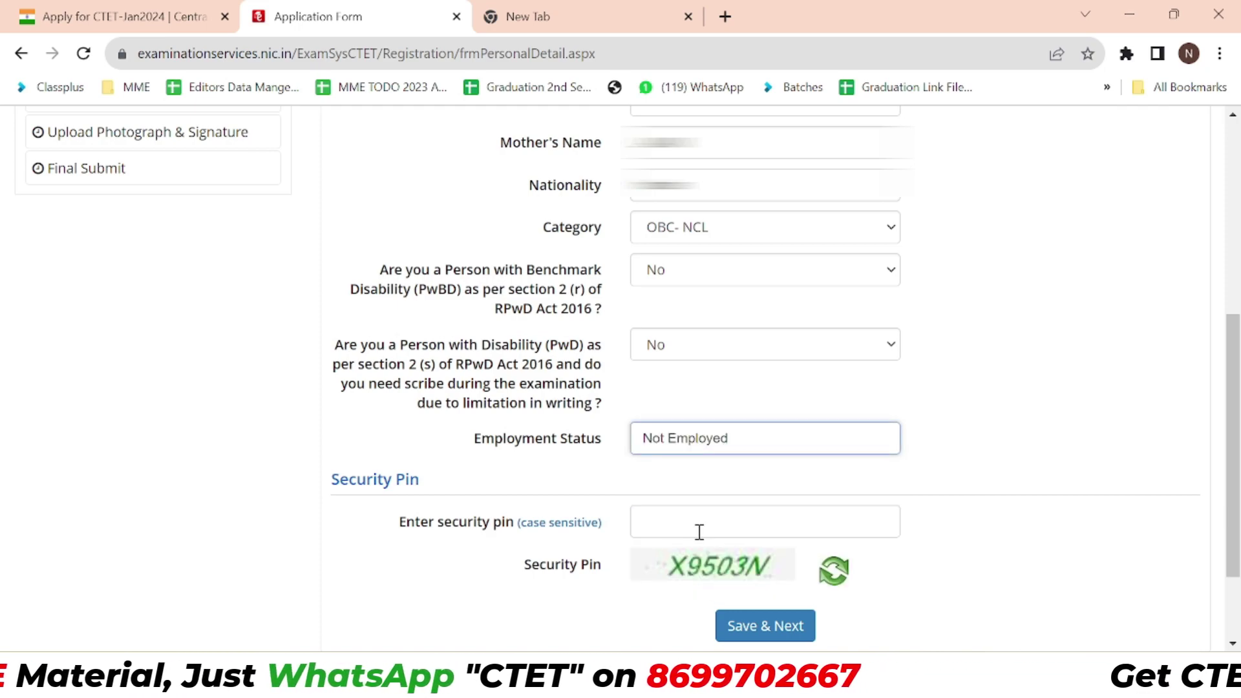
left_click(727, 452)
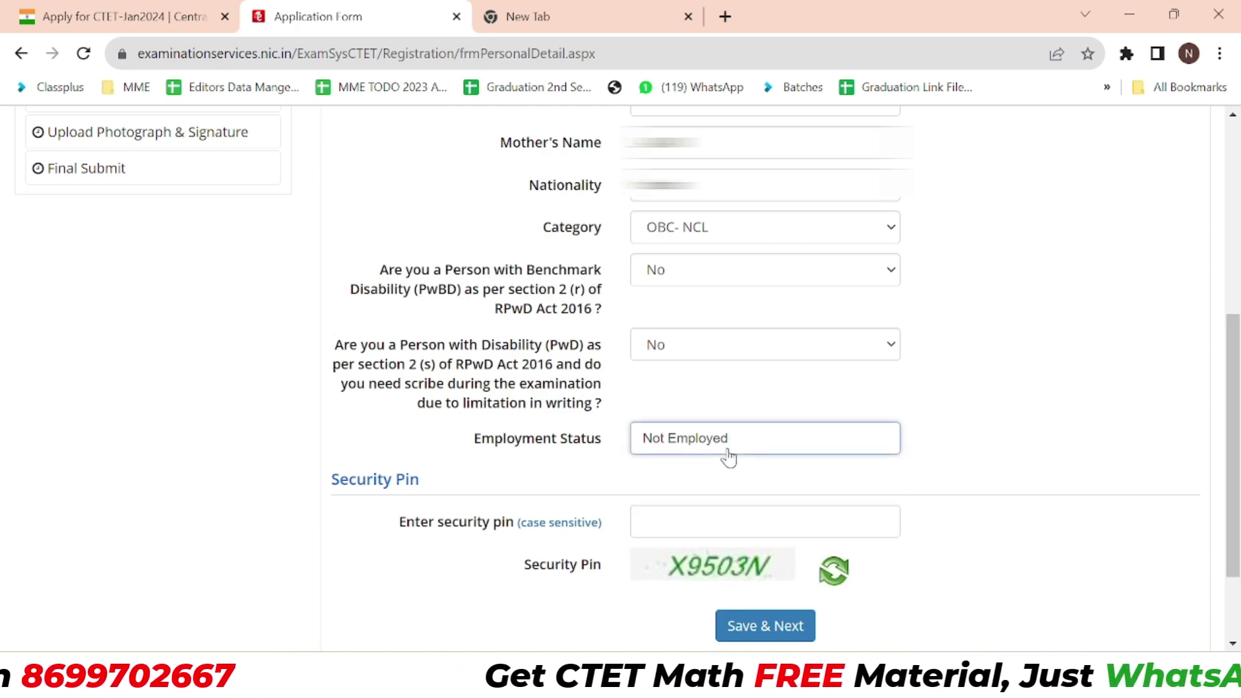
- Enter the security pin and save the personal details
left_click(715, 522)
type("X")
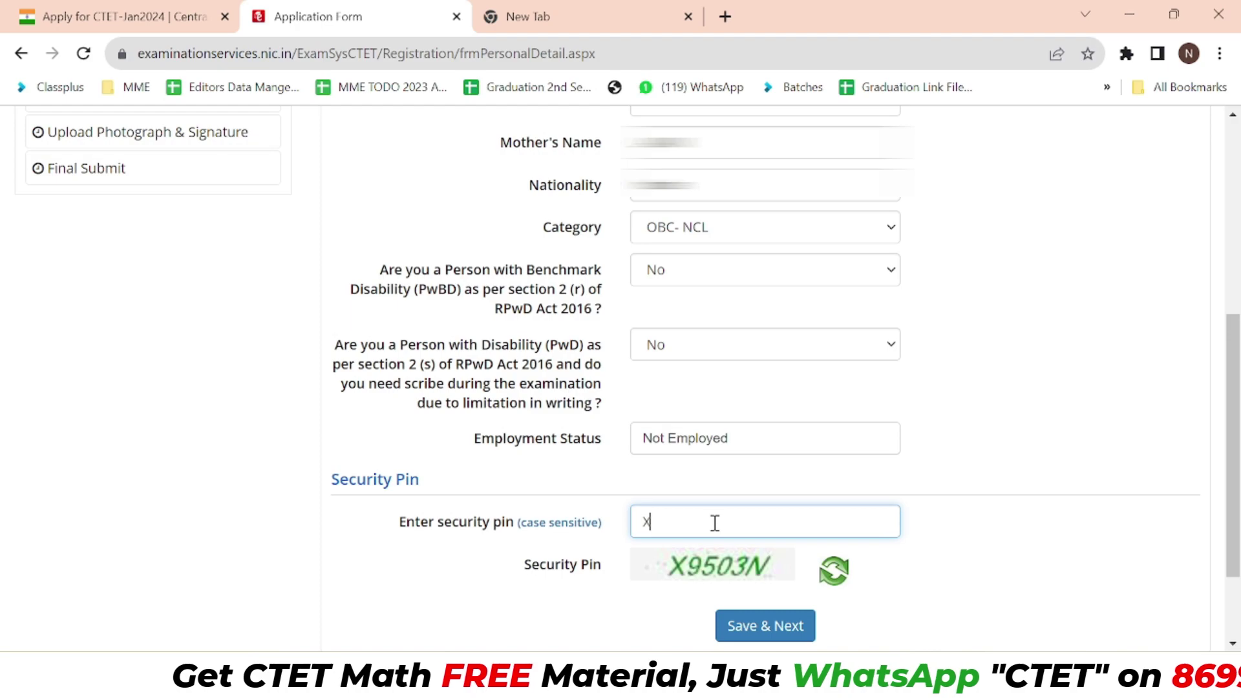
type("95")
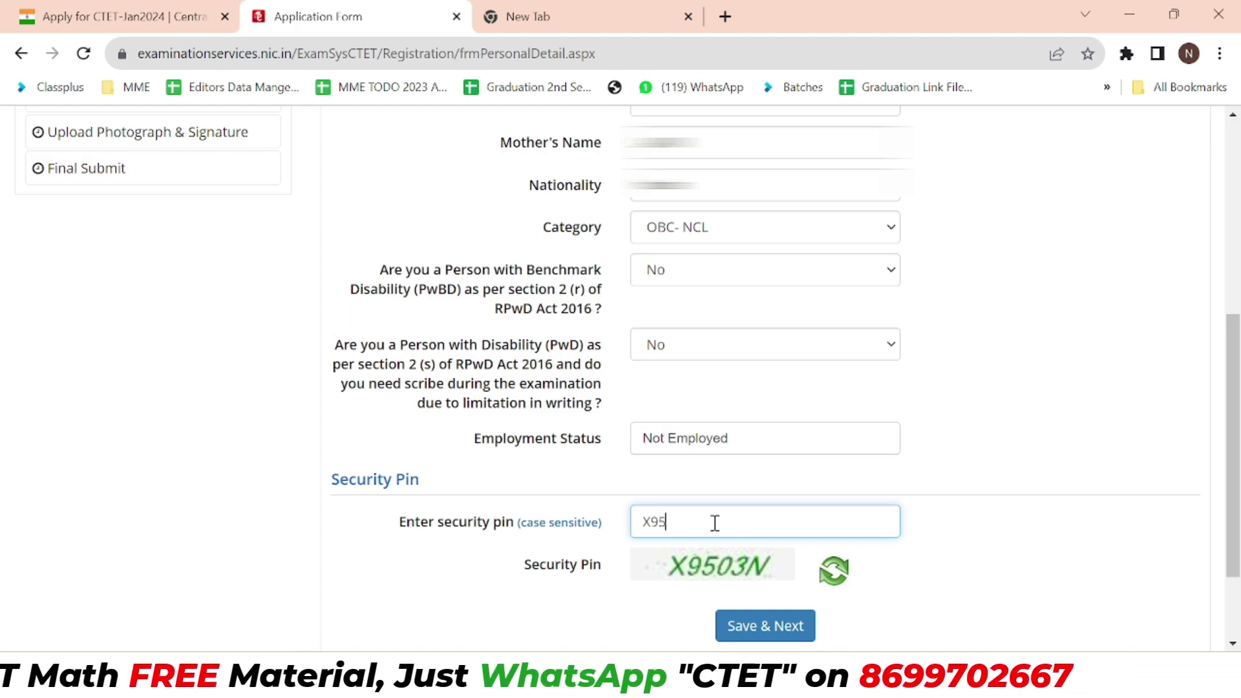
type("03N")
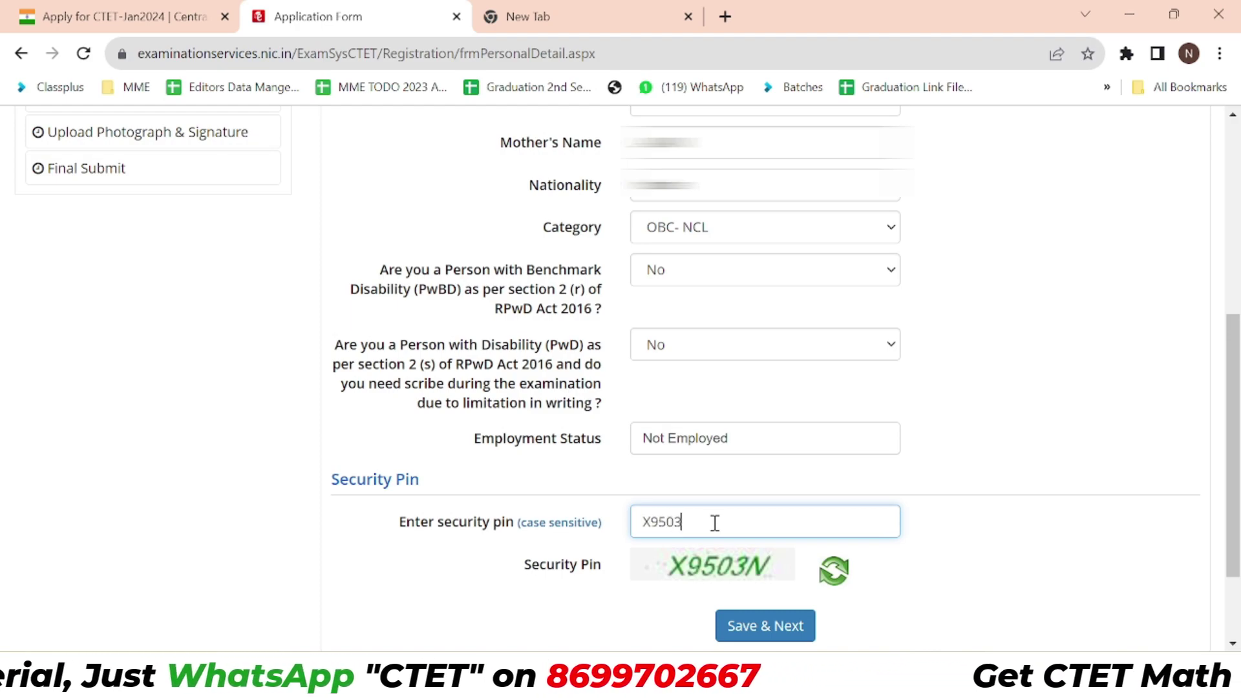
left_click(750, 621)
- Confirm the save, then apply for Paper-I (Class I-V) with English as Language1 and Hindi as Language2
left_click(585, 415)
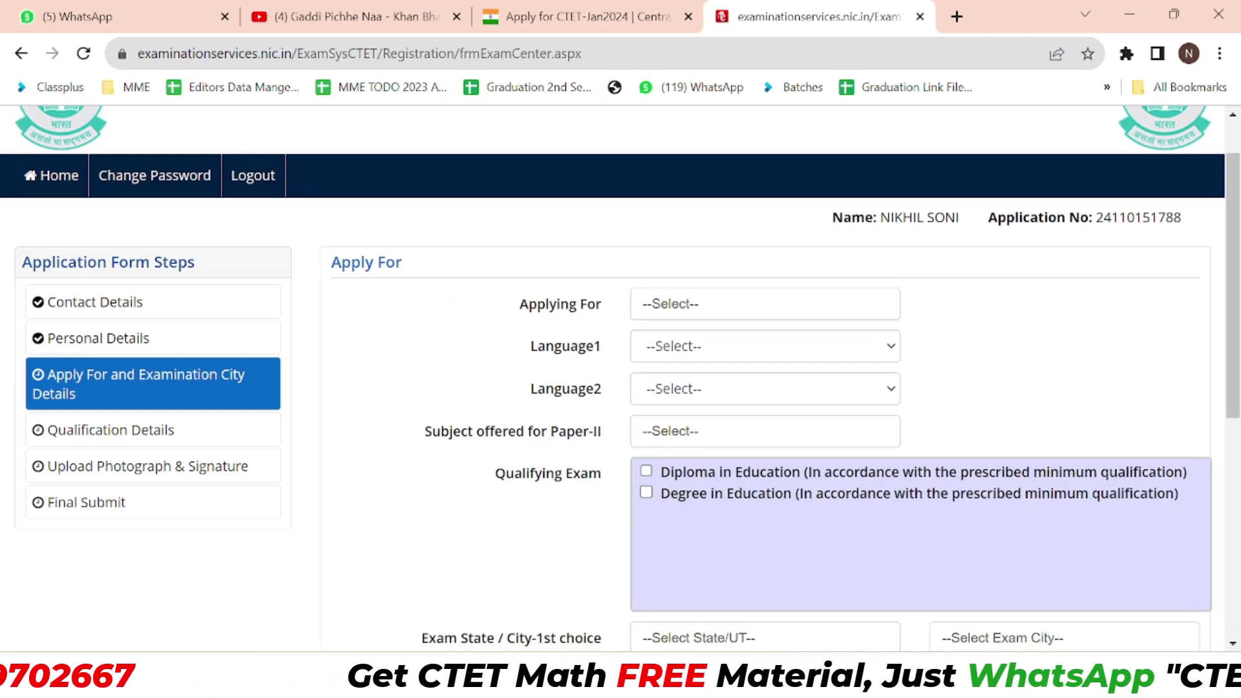
left_click(765, 303)
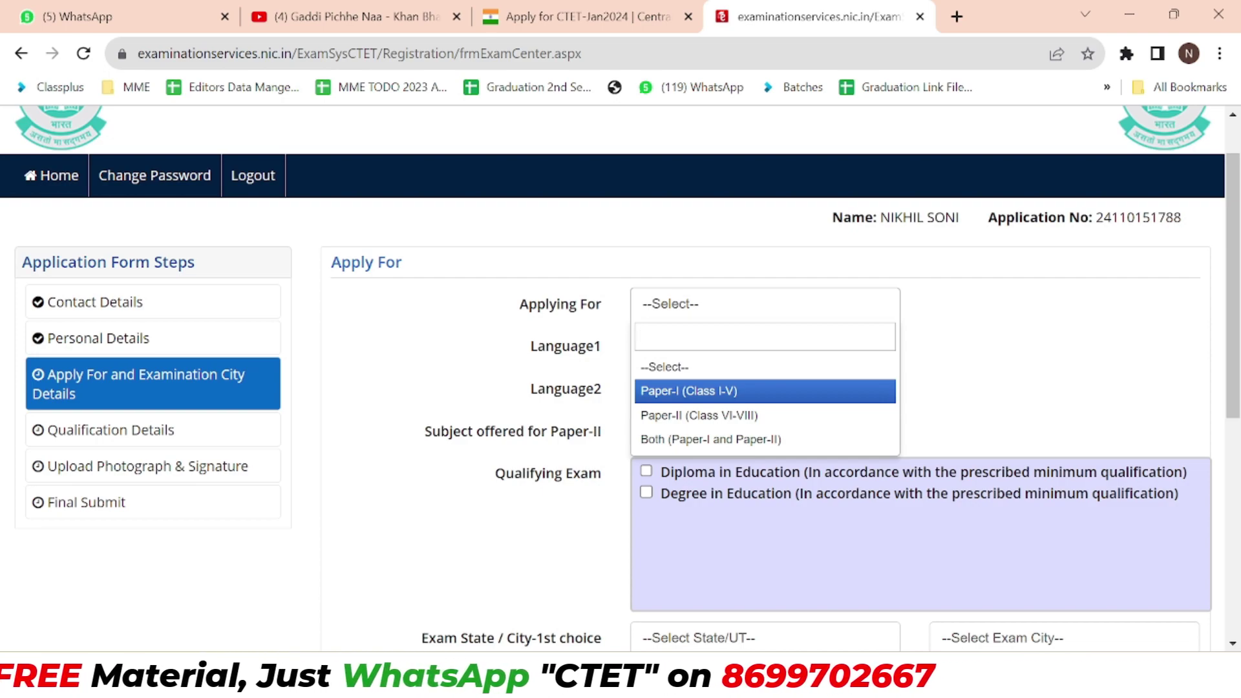
key("Return")
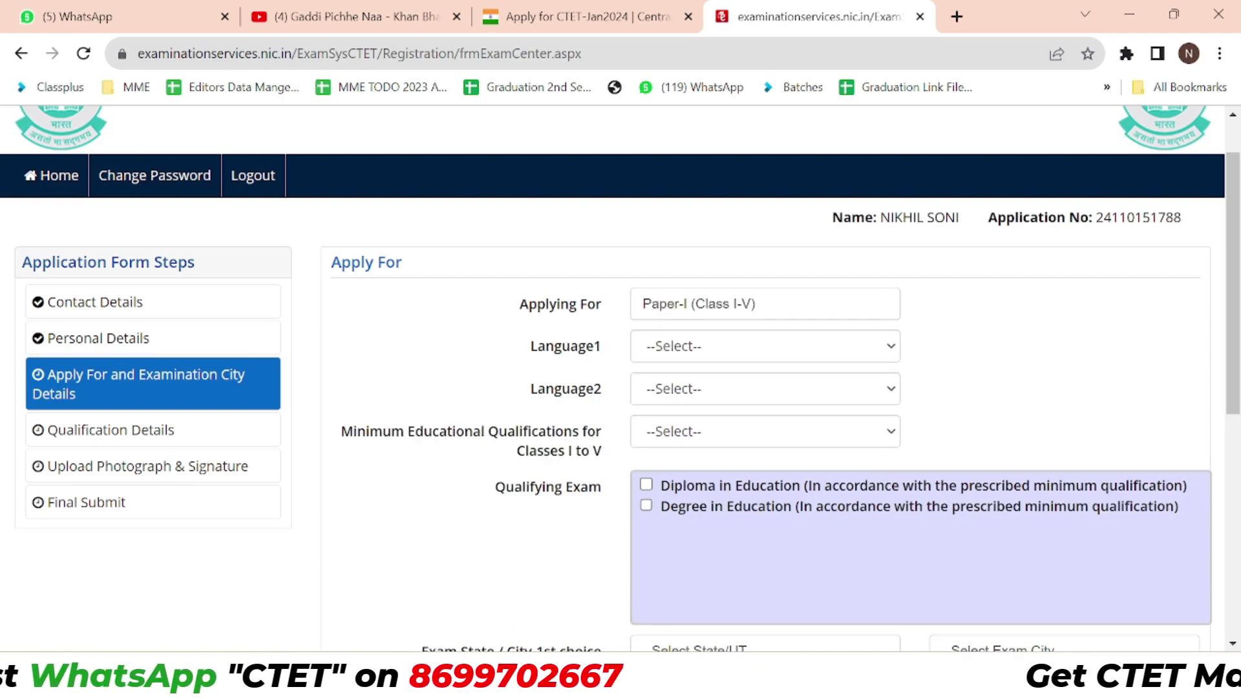
left_click(764, 345)
key("Down")
key("Down")
key("Down")
key("Down")
key("Up")
key("Up")
key("Up")
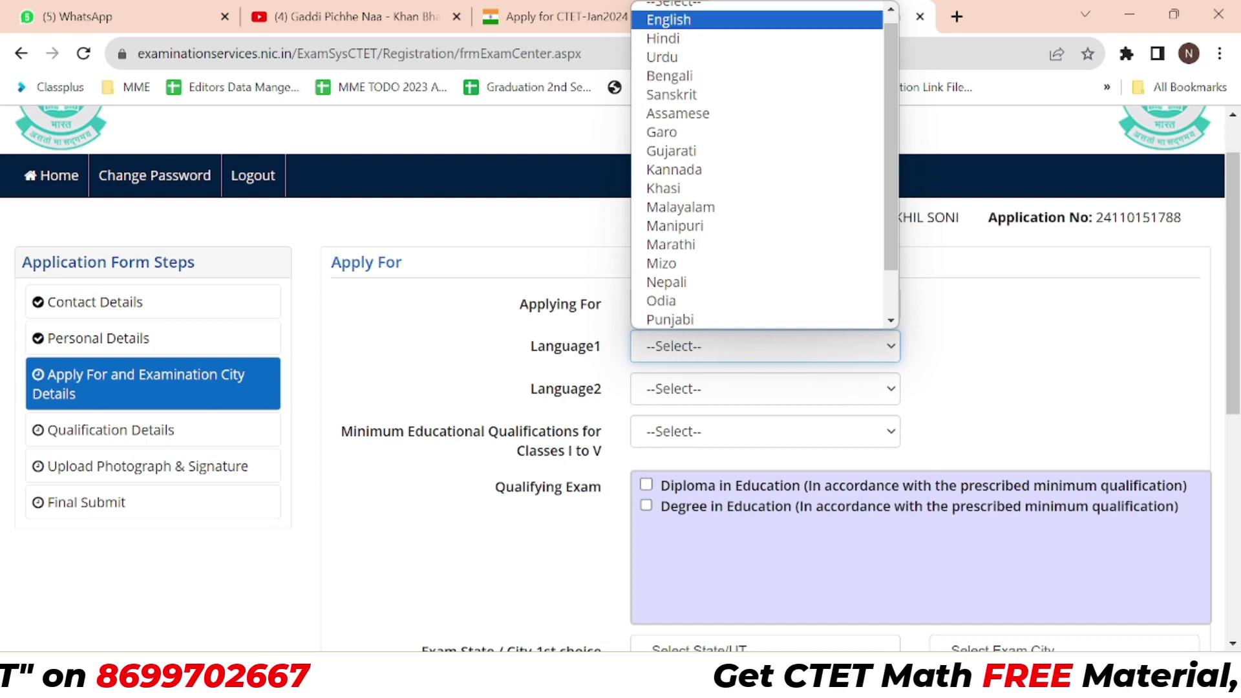
key("Return")
key("Tab")
key("alt+Down")
key("Down")
key("Down")
key("Down")
key("Down")
key("Down")
key("Down")
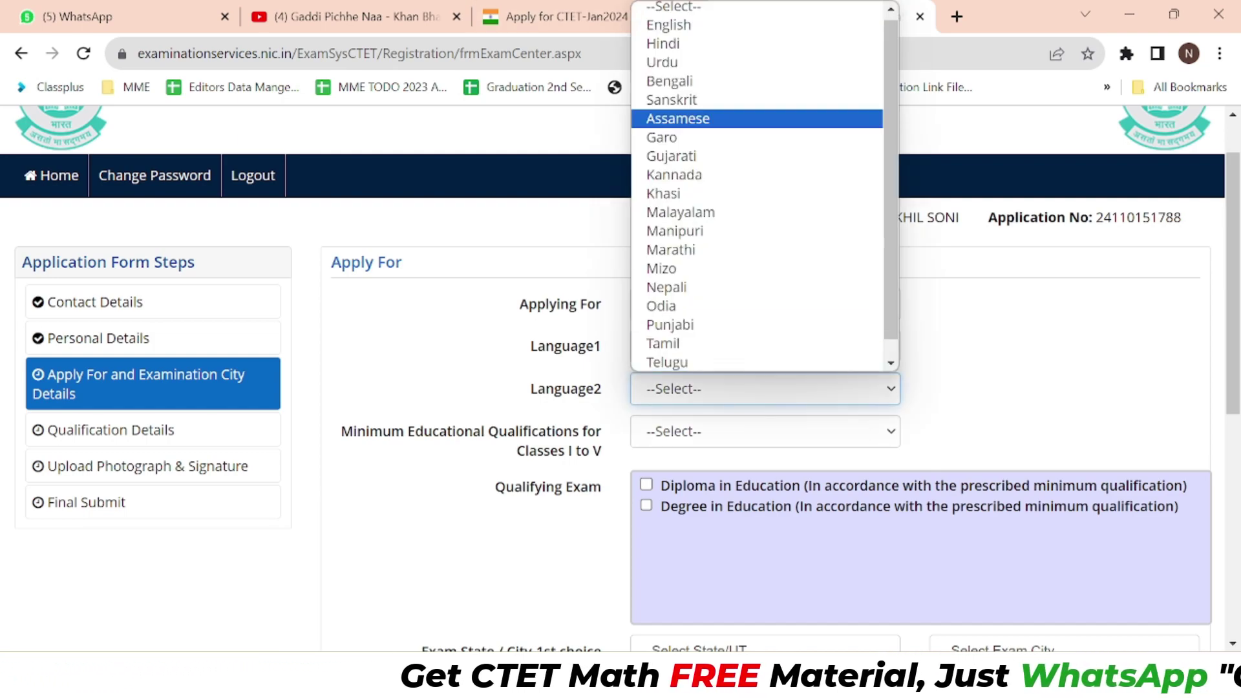
key("Up")
key("Up")
key("Up")
key("Up")
key("Up")
key("Down")
key("Return")
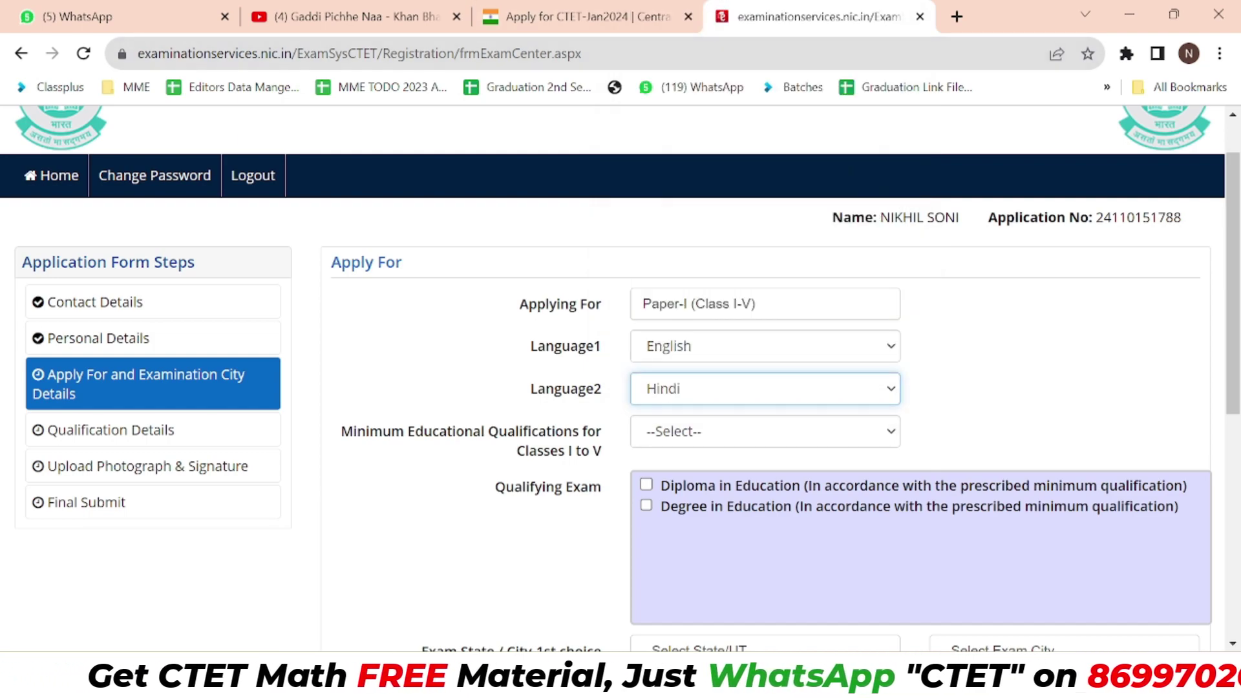
- Set the minimum qualification to 1 after reading its description
key("Tab")
key("alt+Down")
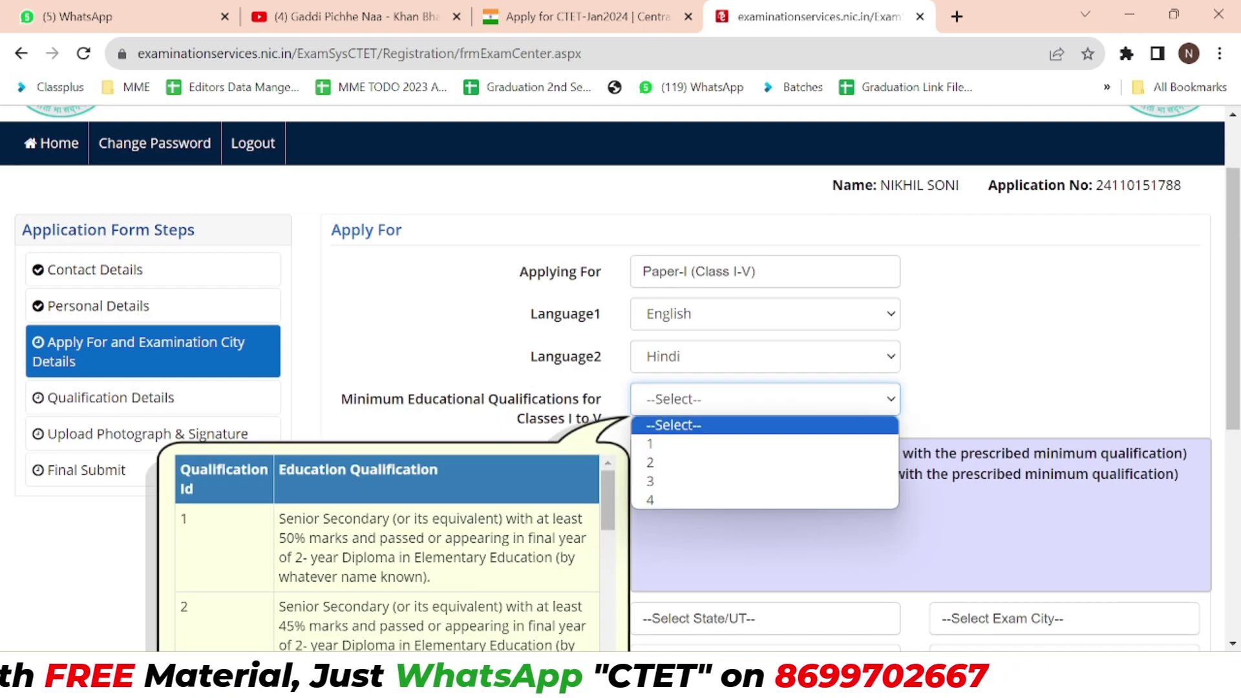
key("Down")
key("Escape")
scroll(388, 550, "down", 1)
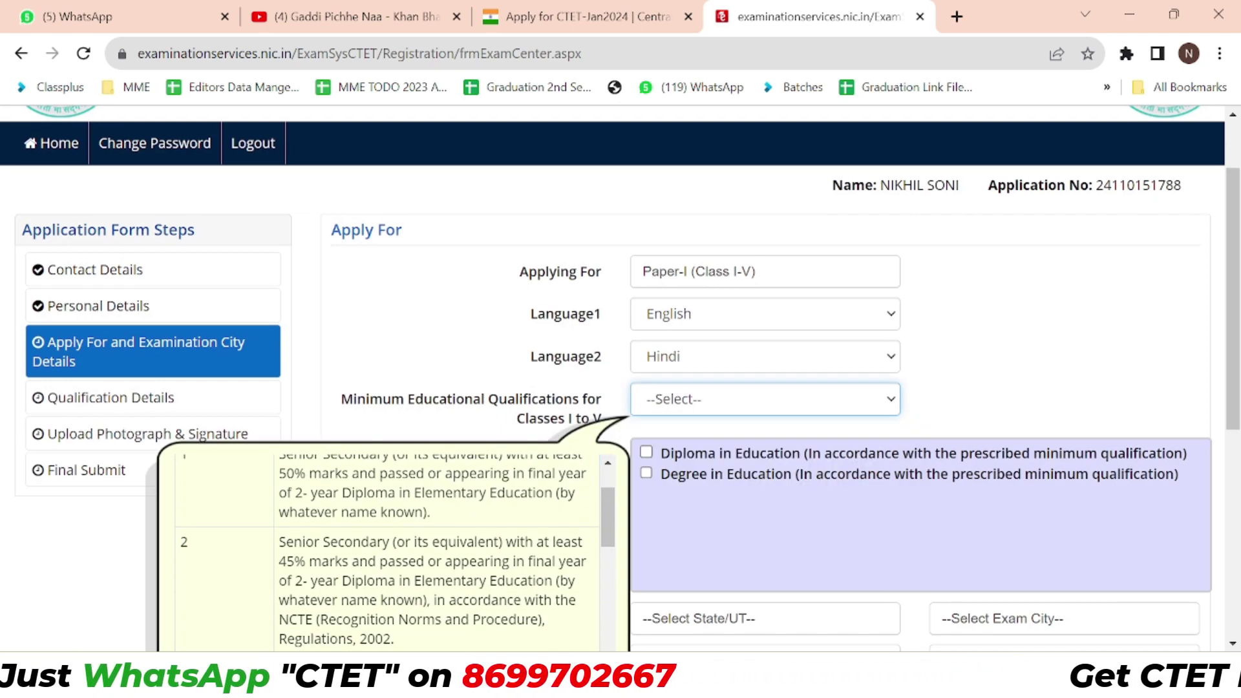
scroll(388, 550, "up", 1)
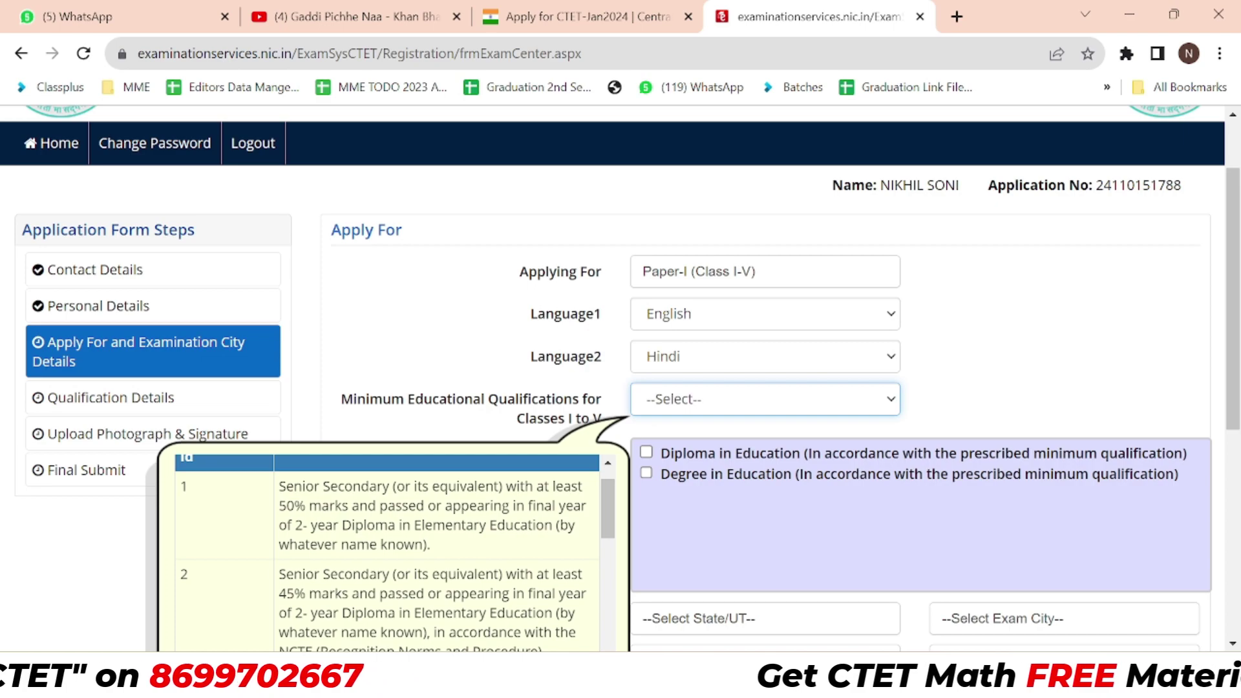
left_click_drag(279, 486, 430, 544)
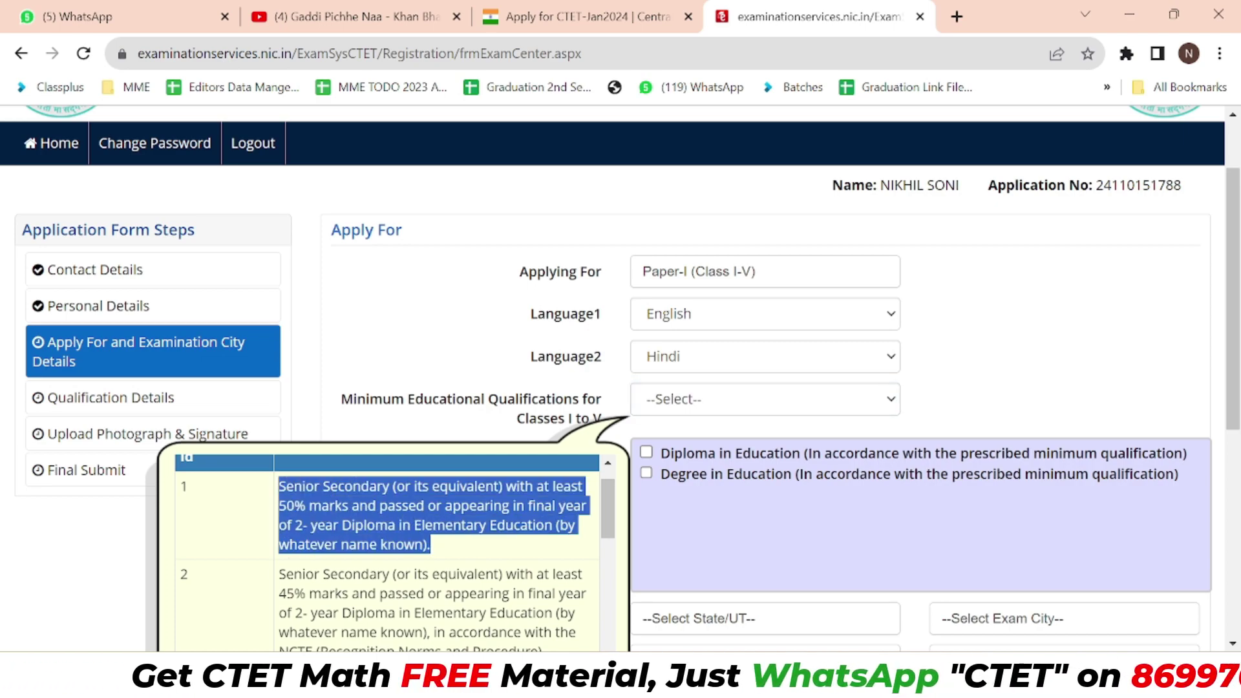
left_click(765, 271)
left_click(765, 358)
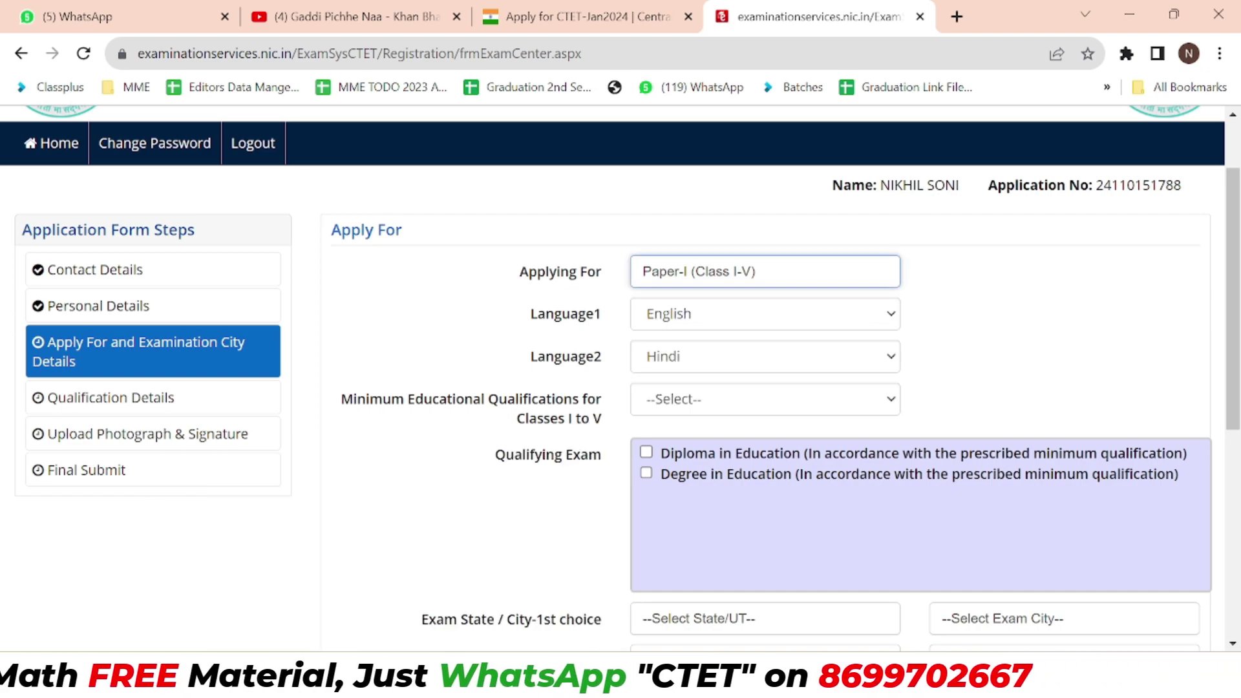
left_click(764, 399)
left_click(764, 399)
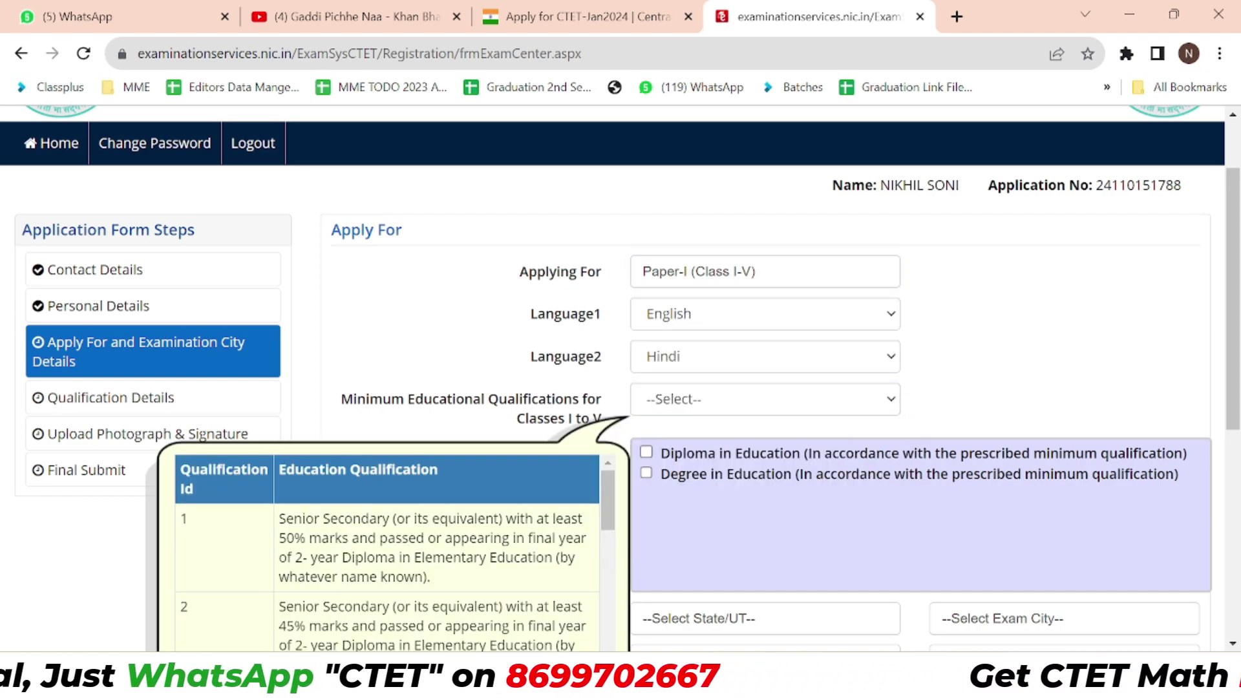
left_click(765, 399)
key("Return")
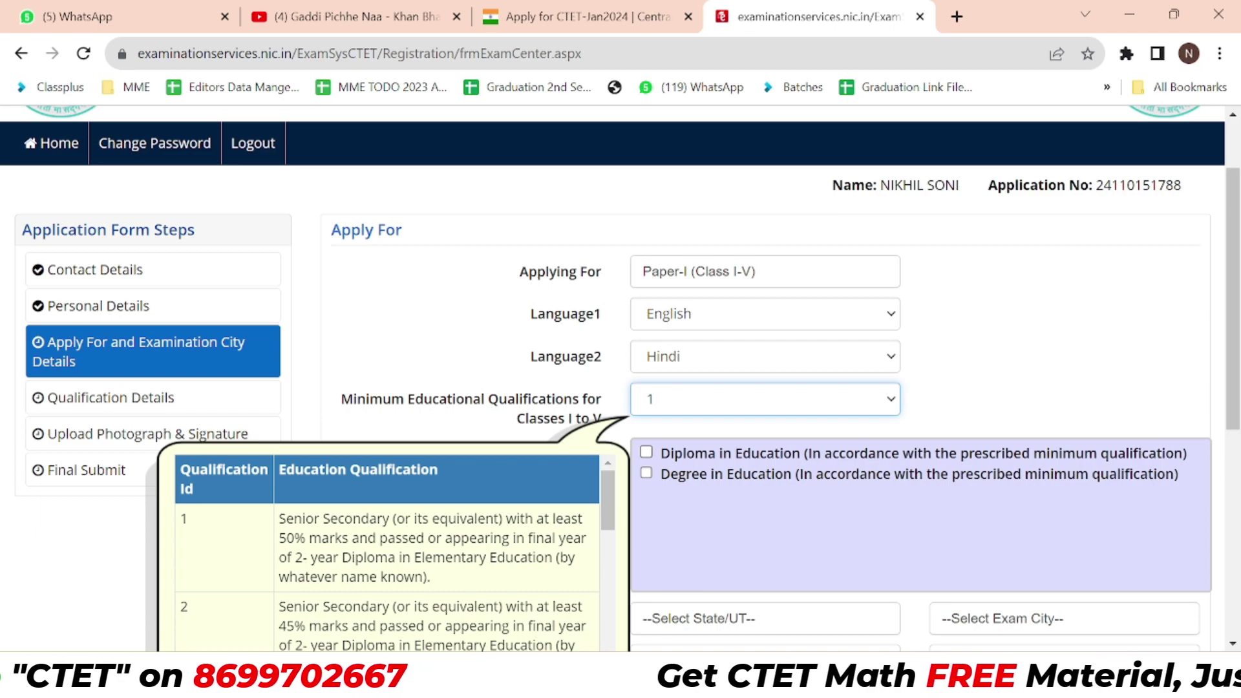
- Tick Diploma in Education as the qualifying exam
scroll(646, 420, "down", 1)
left_click(645, 419)
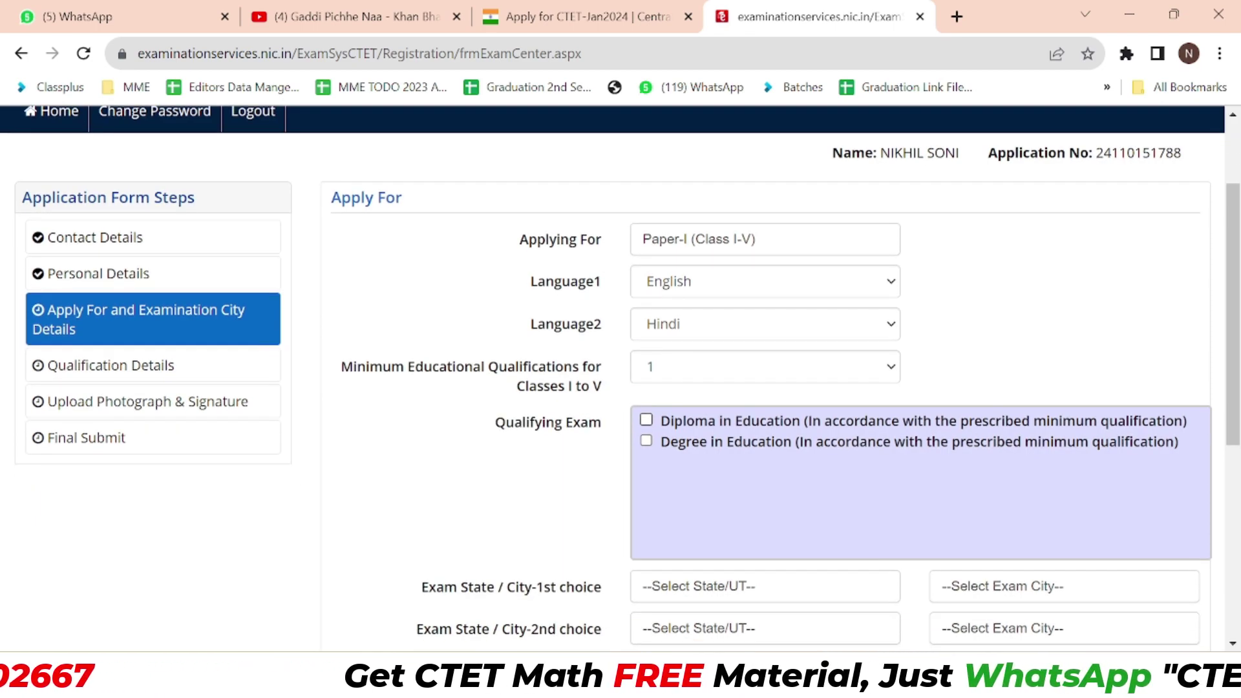
scroll(620, 362, "down", 1)
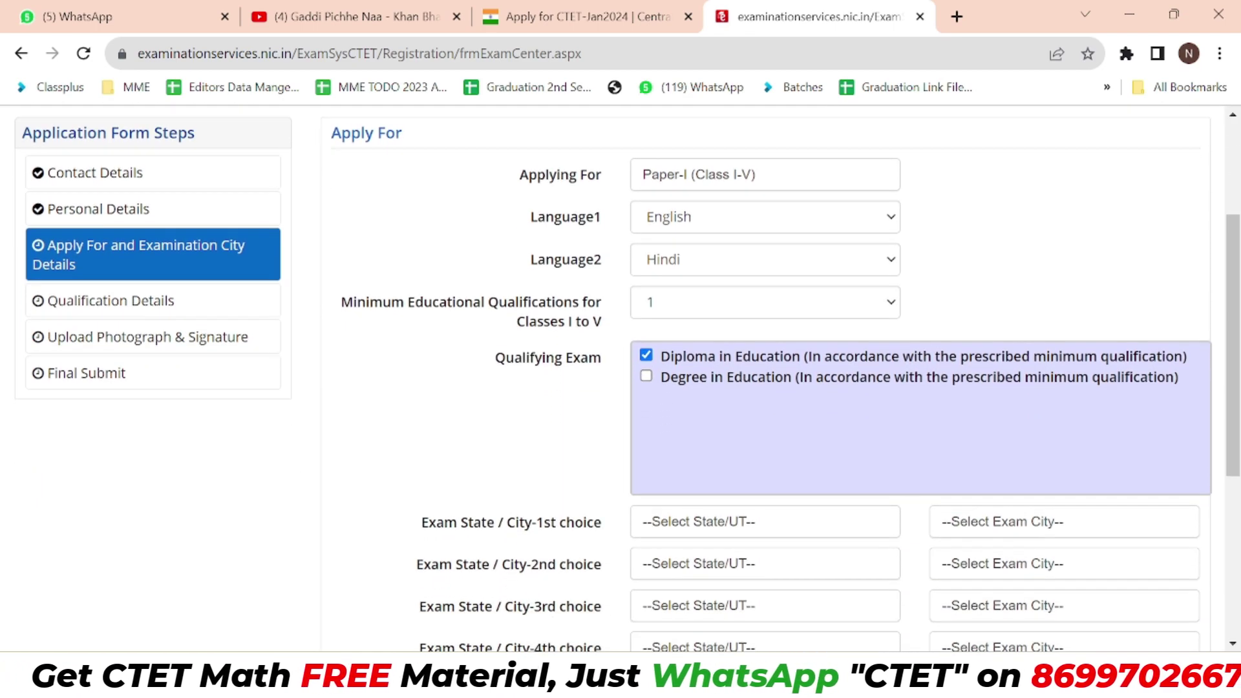
left_click(764, 521)
- Set the 1st exam-city choice to CHANDIGARH state and CHANDIGARH city
scroll(764, 521, "down", 1)
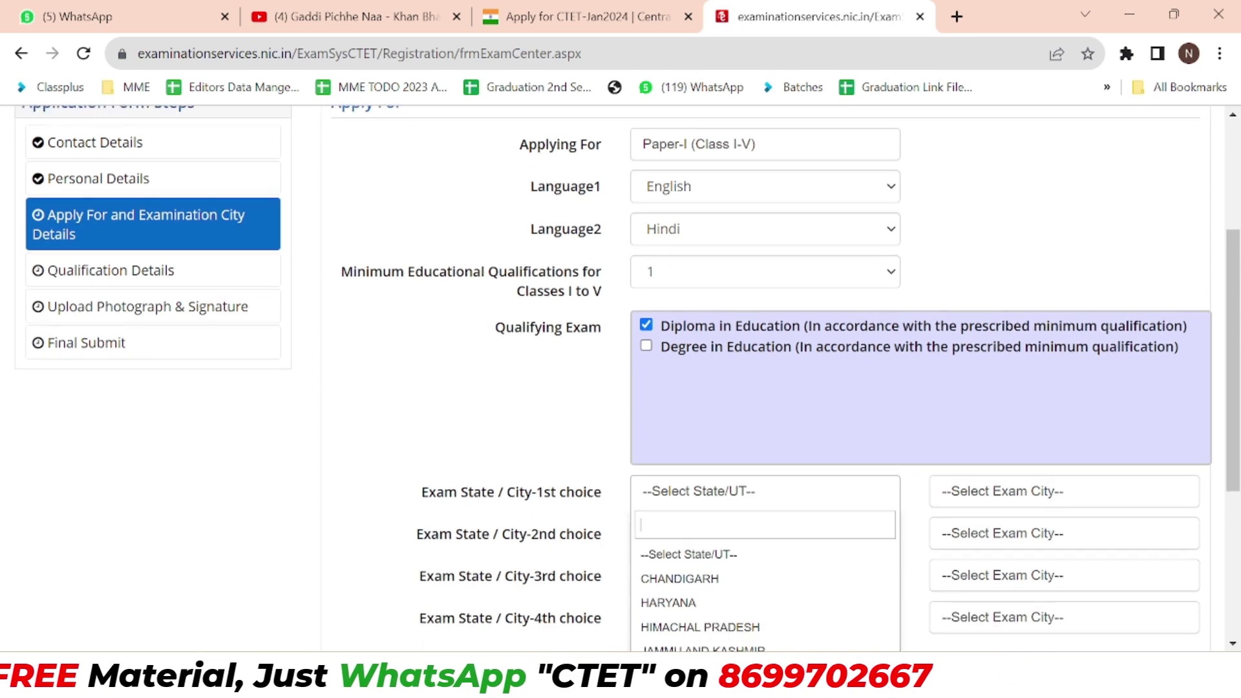
scroll(765, 452, "down", 1)
left_click(678, 479)
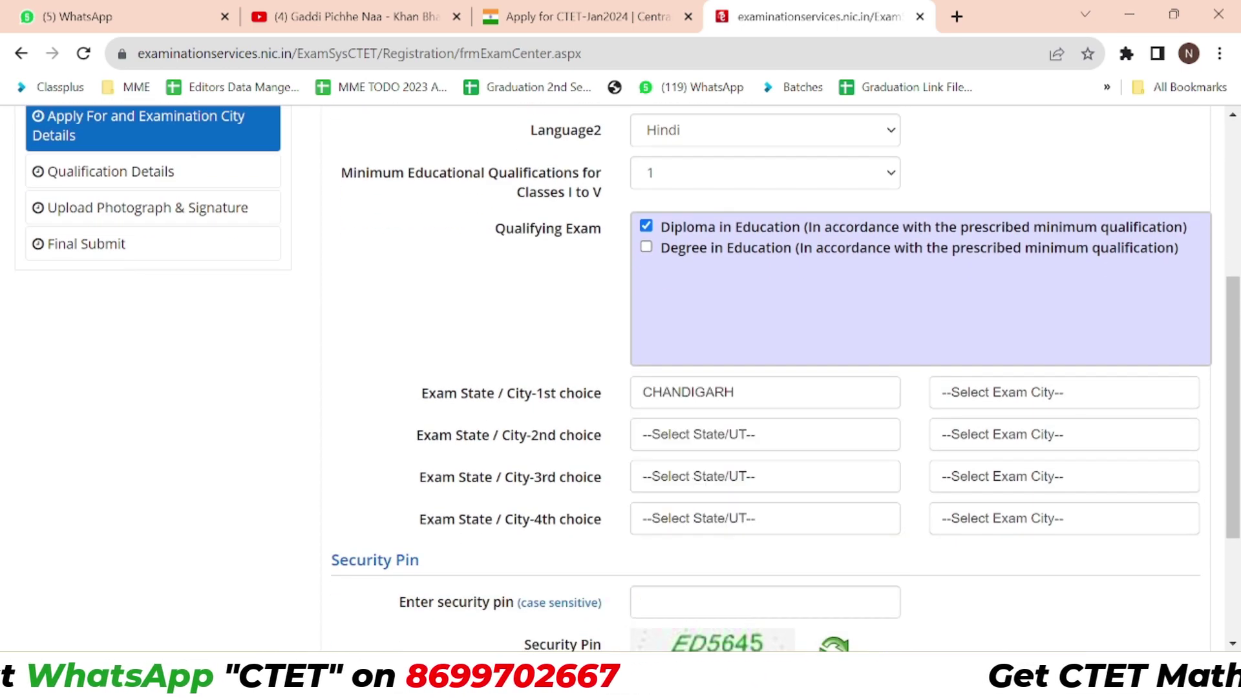
left_click(1064, 392)
left_click(978, 480)
- Set the 2nd exam-city choice to PUNJAB, AMRITSAR
left_click(764, 434)
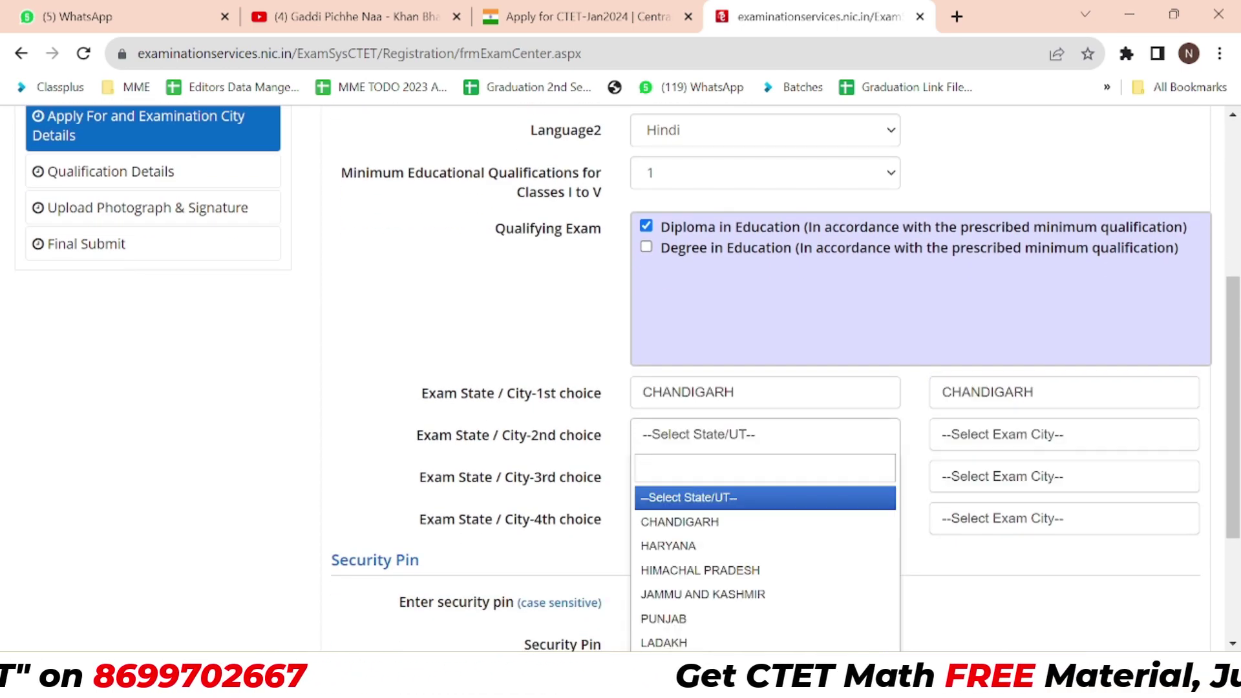
type("punj")
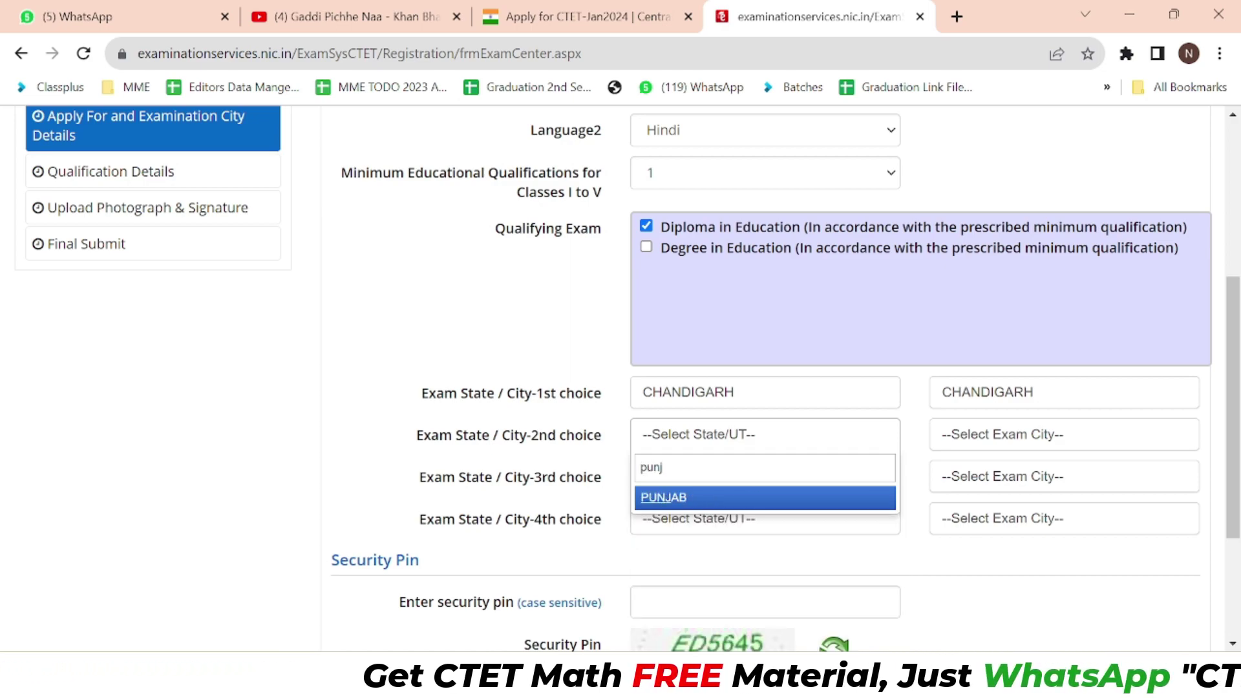
key("Return")
key("Tab")
key("Return")
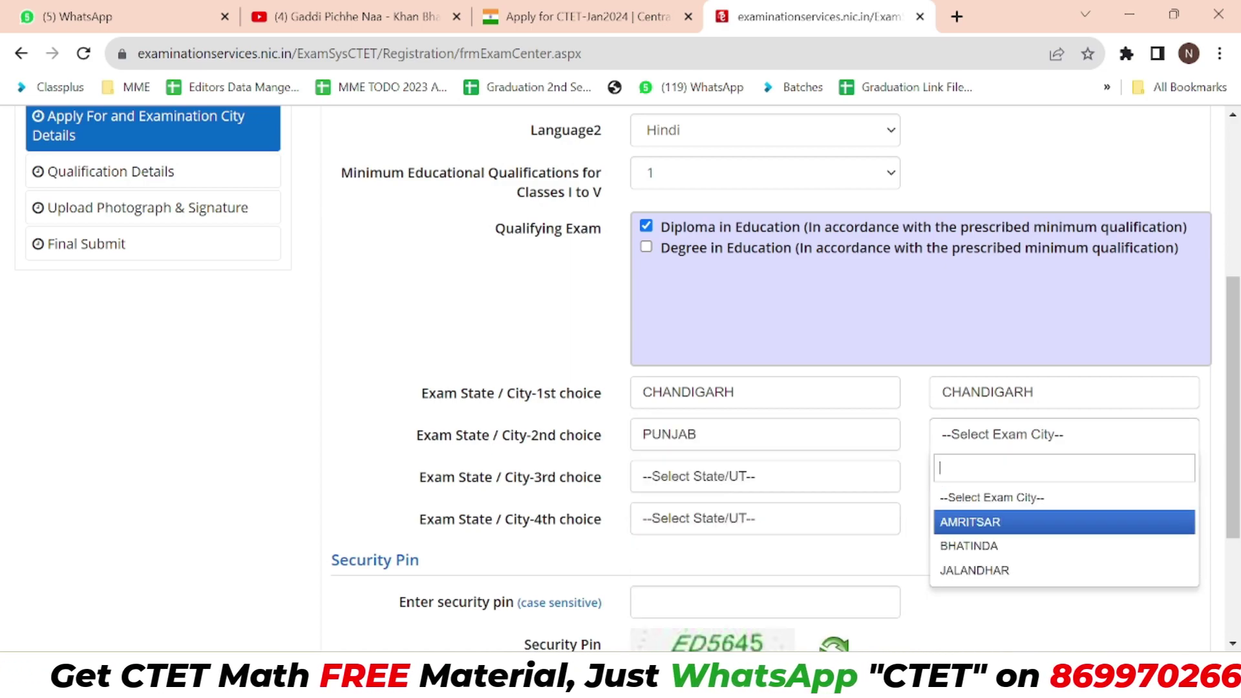
key("Down")
key("Down")
key("Up")
key("Up")
key("Return")
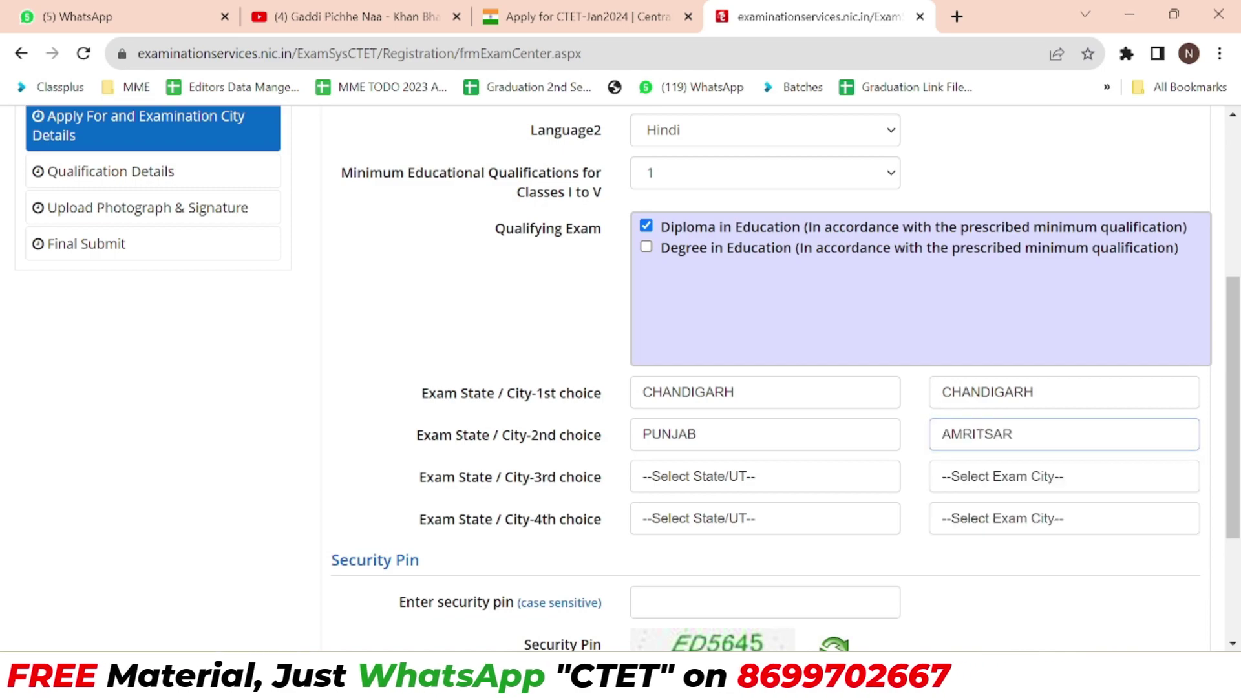
- Set the 3rd exam-city choice to PUNJAB, BHATINDA
key("Tab")
key("Return")
type("punjab")
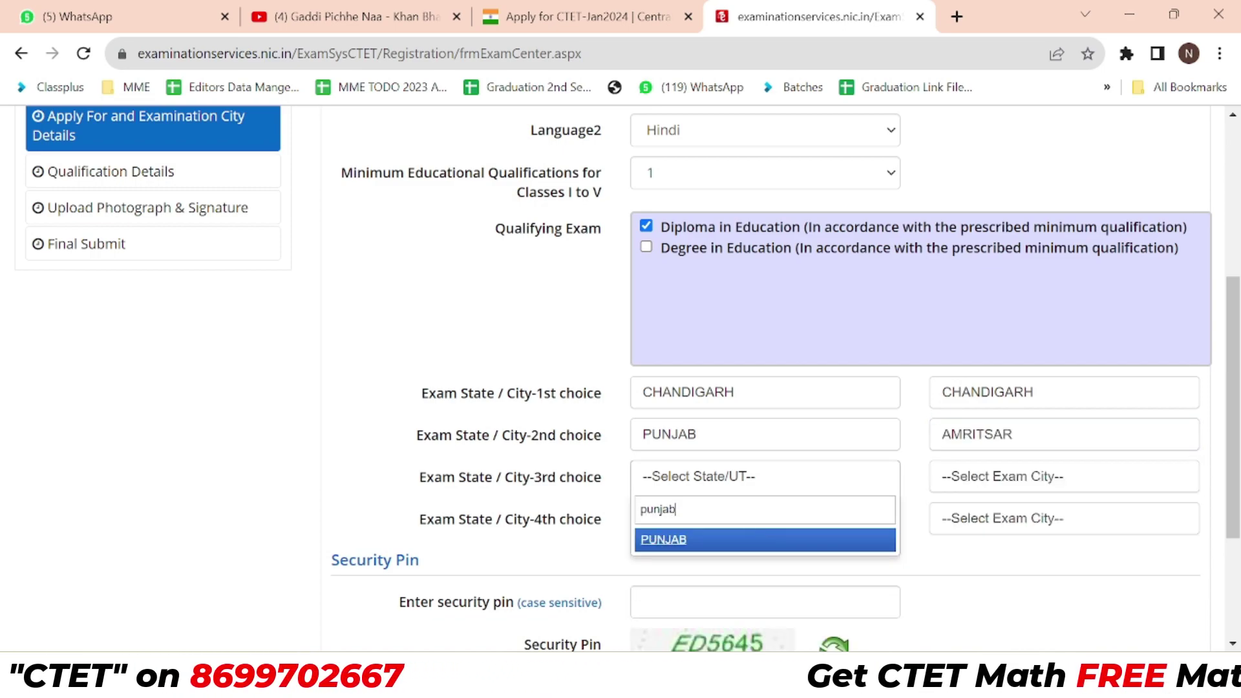
key("Return")
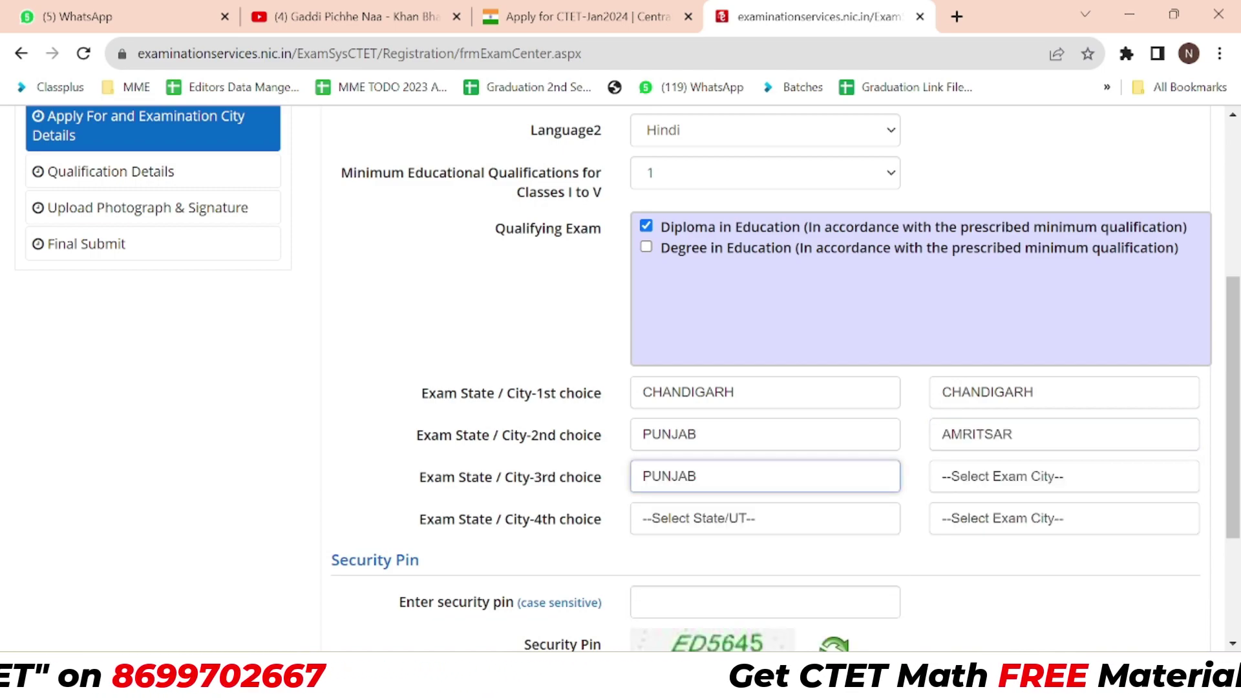
key("Tab")
key("Return")
key("Down")
key("Down")
key("Return")
- Set the 4th exam-city choice to PUNJAB, JALANDHAR
key("Tab")
key("Return")
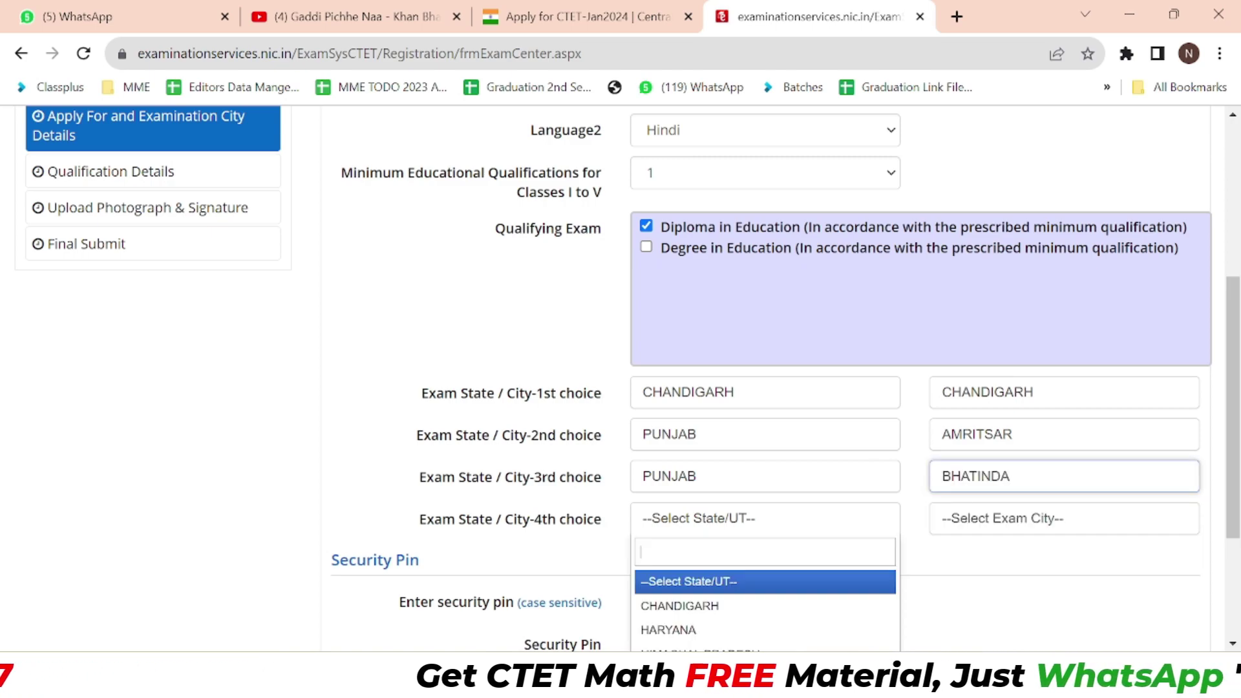
key("Down")
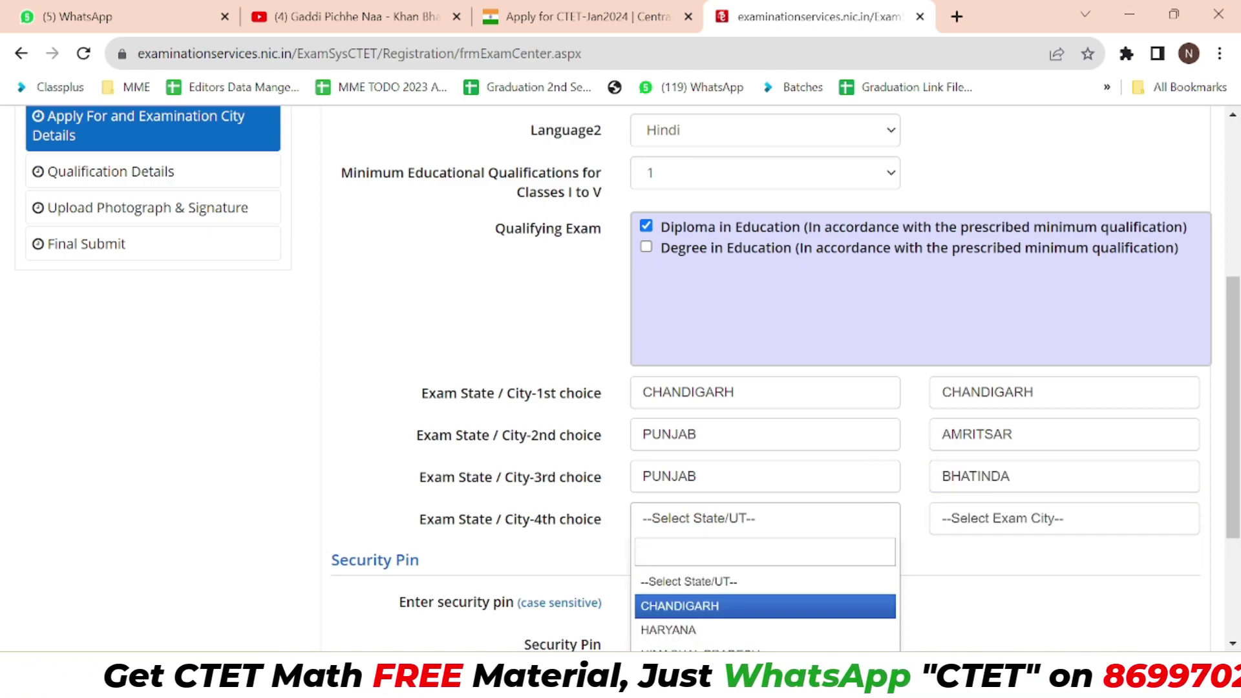
key("Down")
key("Down")
key("Down")
key("Down")
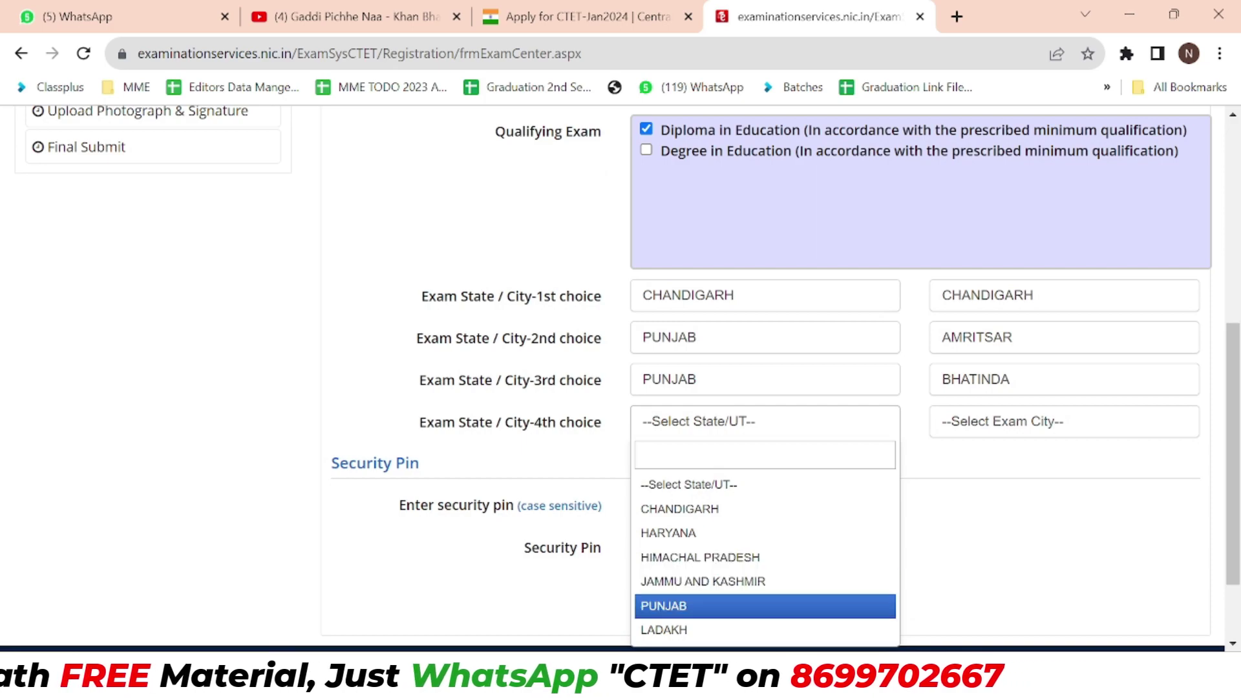
key("Return")
key("Tab")
key("Return")
key("Down")
key("Down")
key("Down")
key("Return")
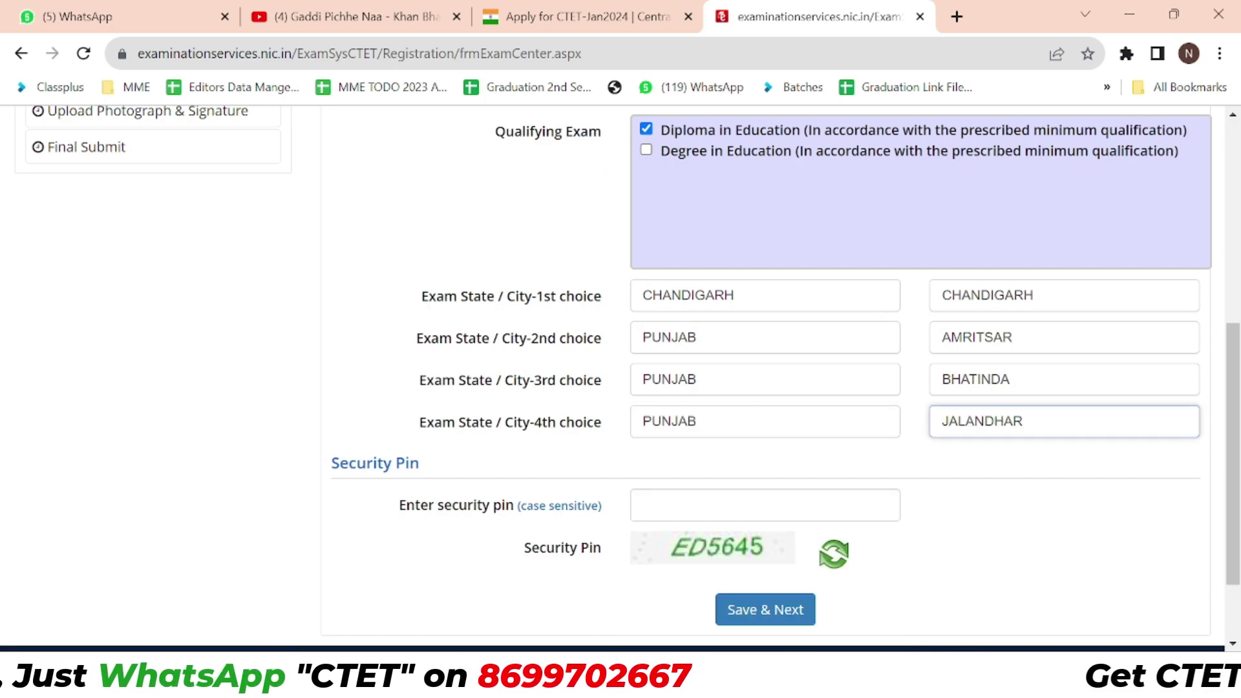
scroll(621, 375, "up", 3)
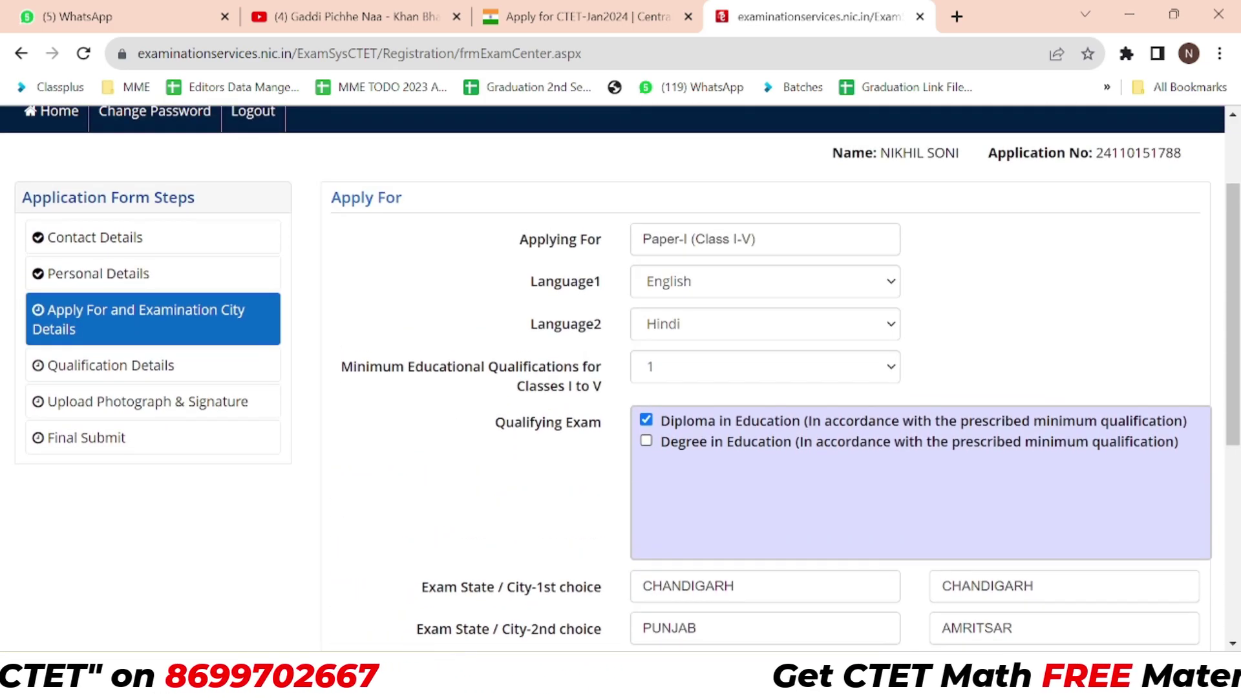
- Switch to Paper-II (Class VI-VIII) with English as Language1 and Hindi as Language2
left_click(764, 239)
key("Down")
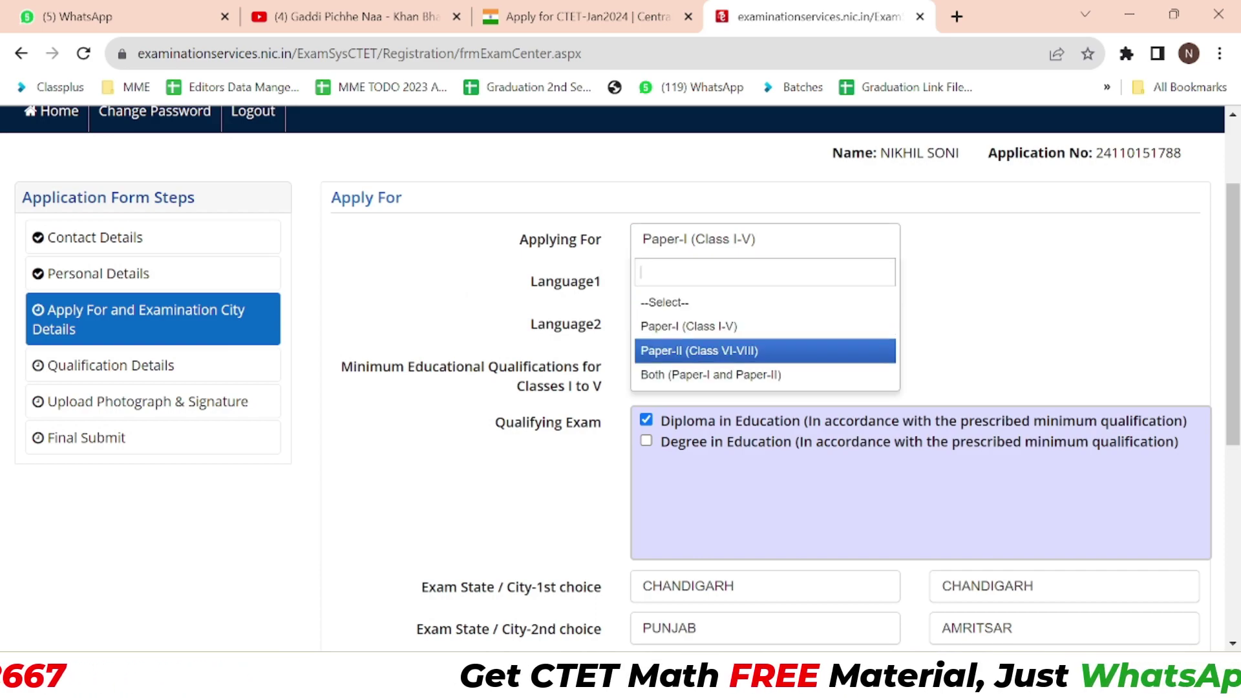
key("Return")
left_click(764, 281)
key("Down")
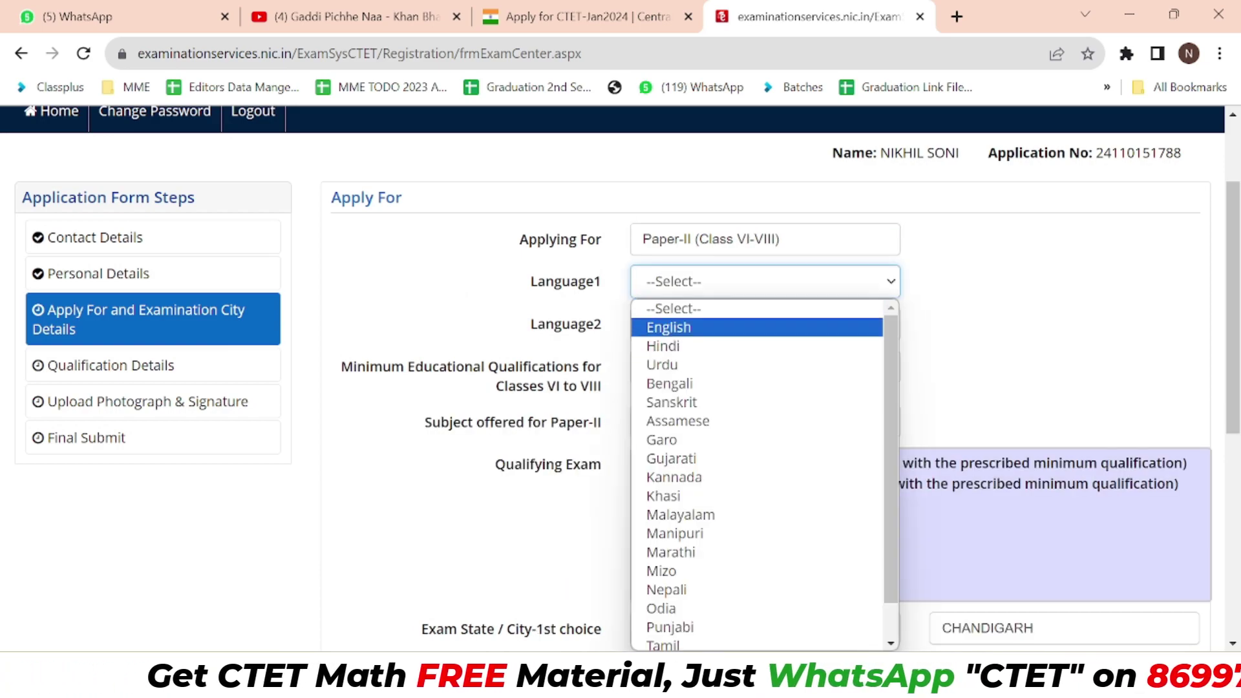
key("Return")
left_click(765, 324)
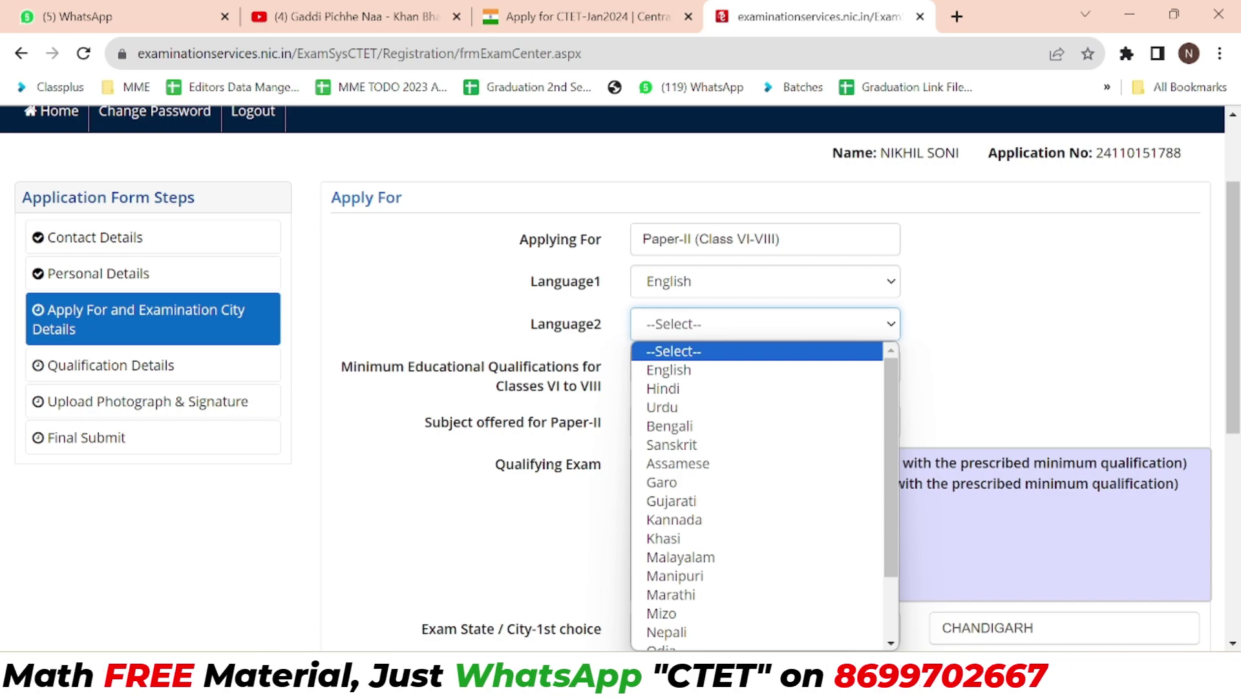
key("Down")
key("Down")
key("Return")
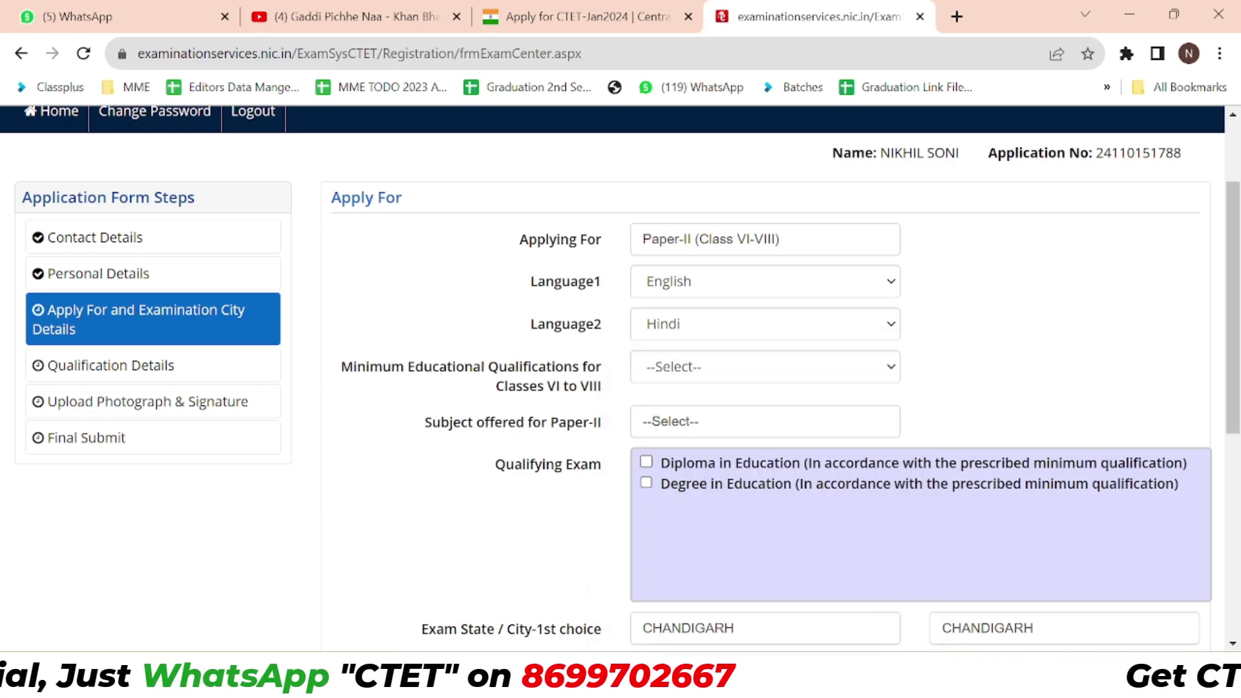
- Set the minimum qualification to 2 for Classes VI to VIII
left_click_drag(353, 366, 603, 386)
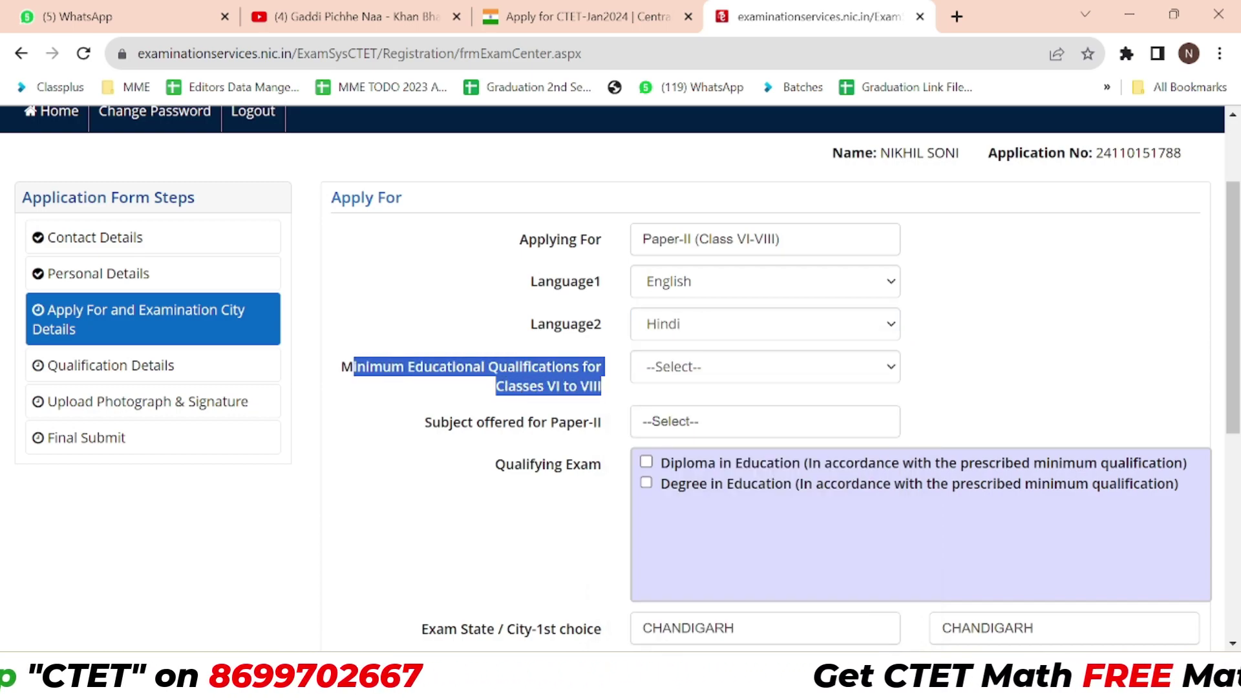
left_click(764, 367)
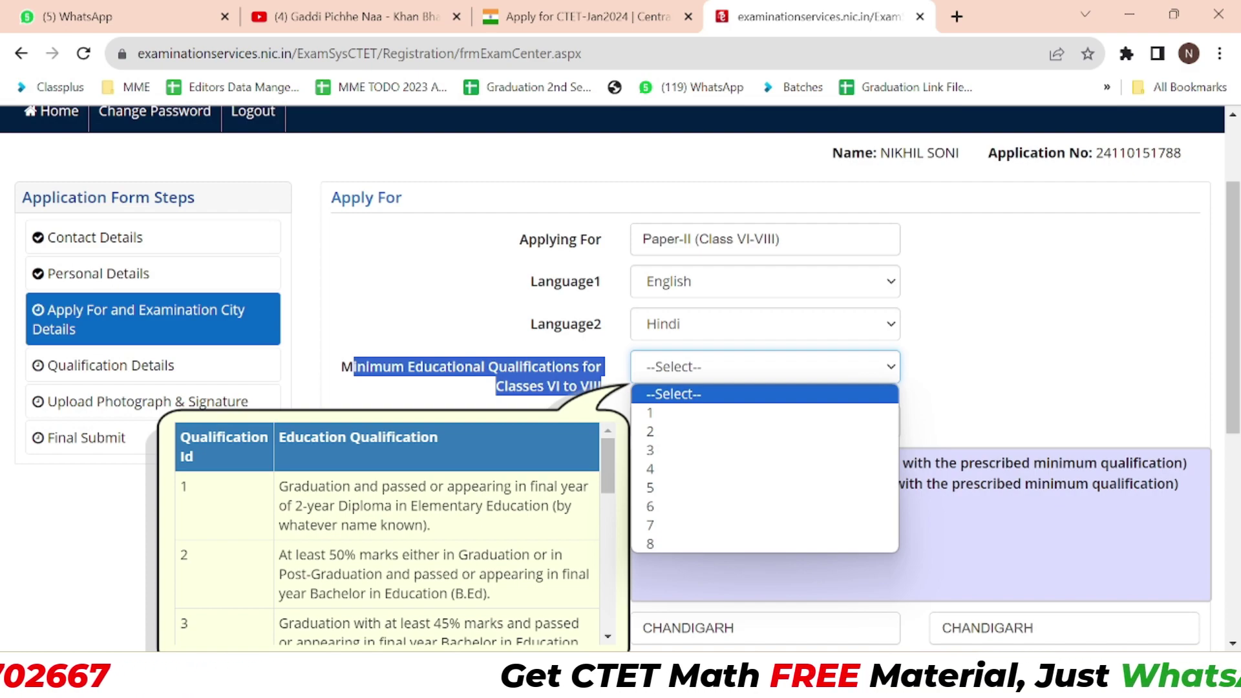
left_click_drag(278, 554, 491, 593)
left_click(764, 366)
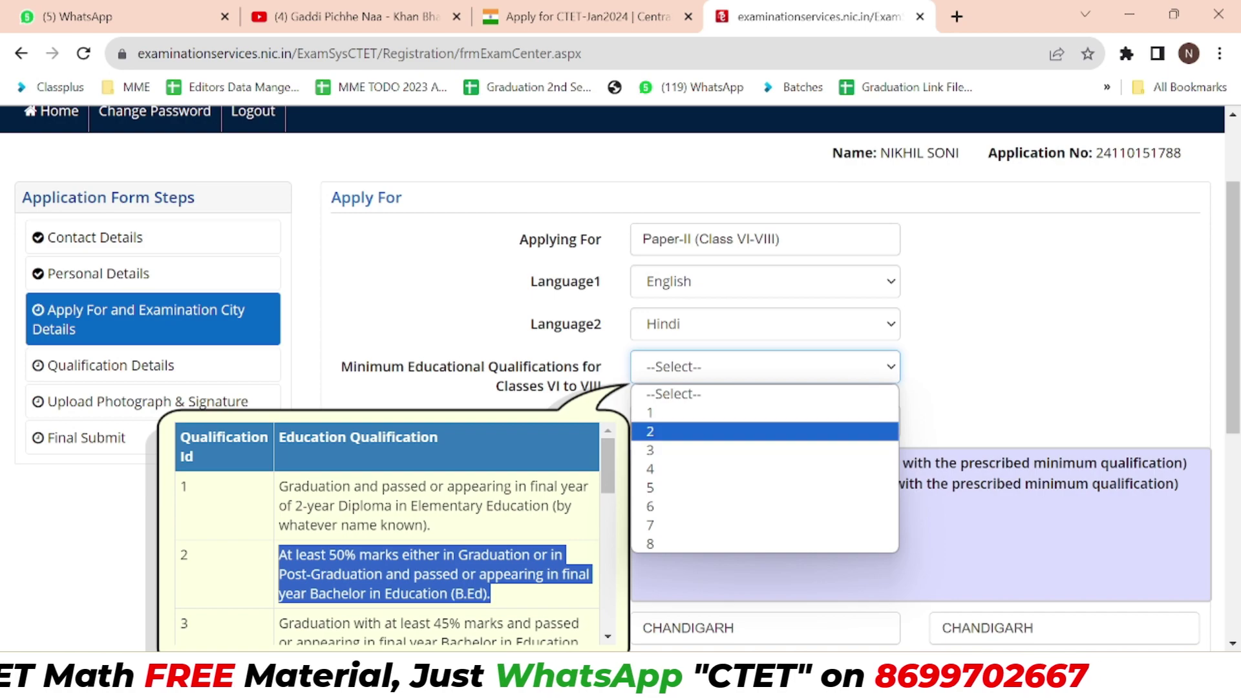
left_click(764, 431)
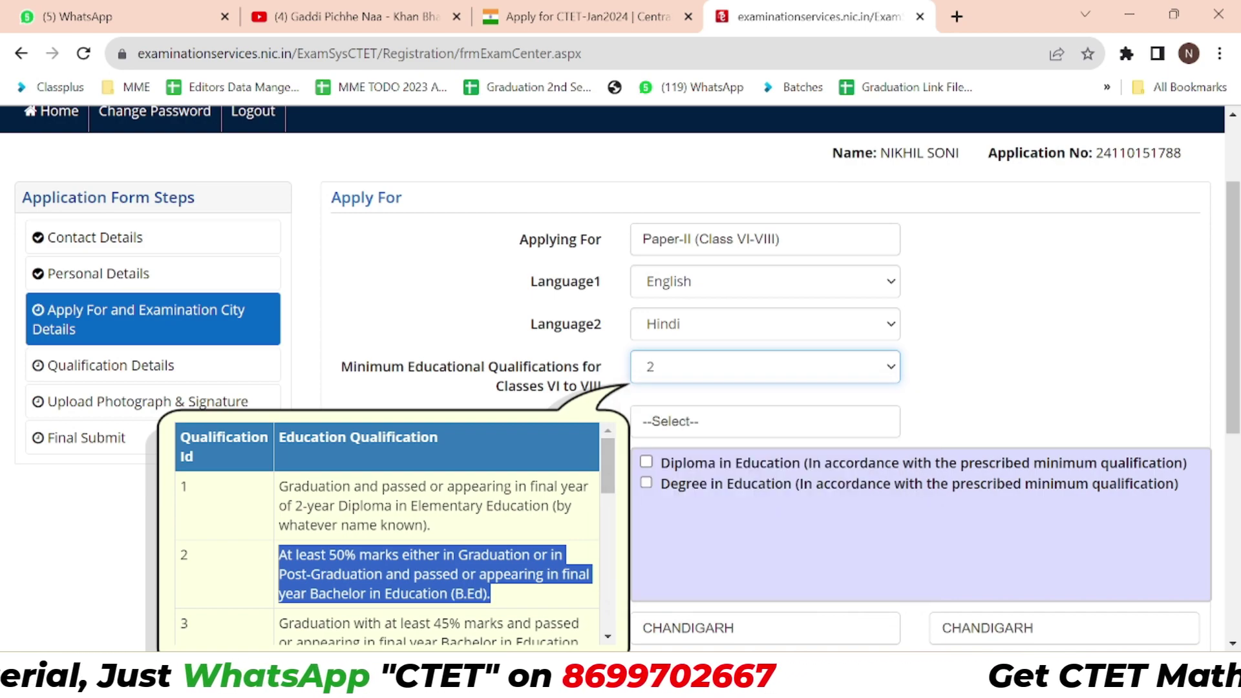
- Choose Mathematics & Science as the subject and tick Degree in Education
left_click(764, 421)
key("Down")
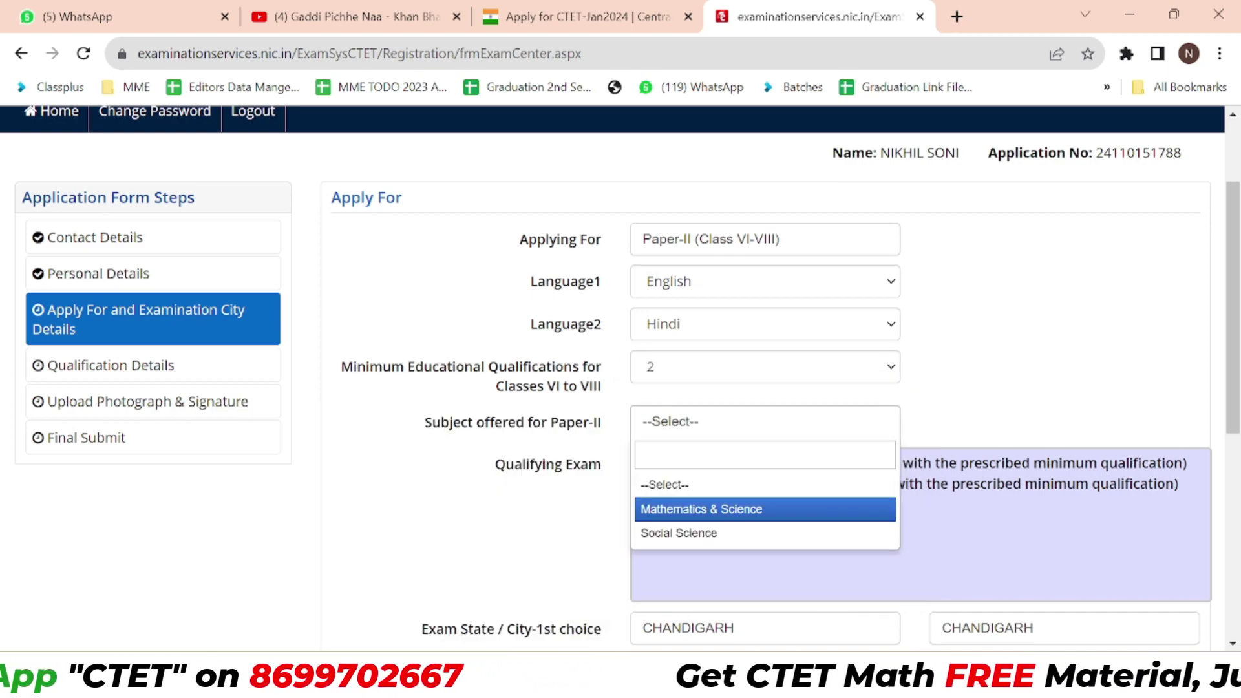
key("Return")
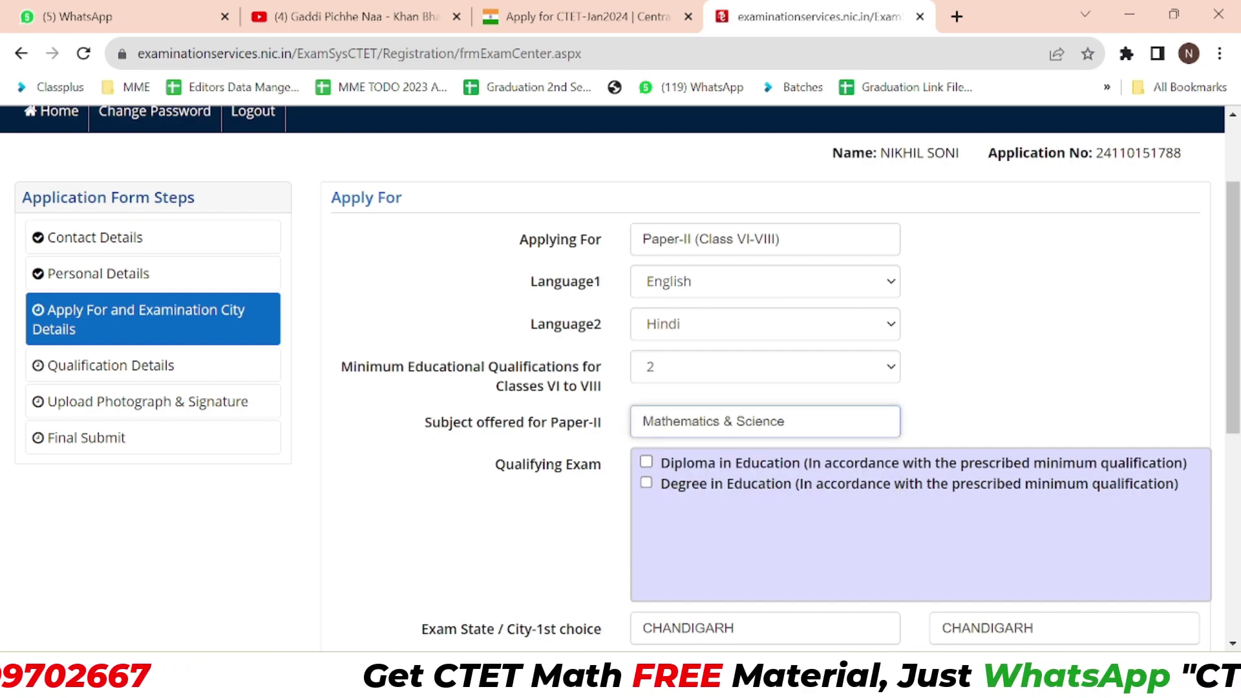
key("Down")
key("Down")
key("Return")
key("Down")
key("Up")
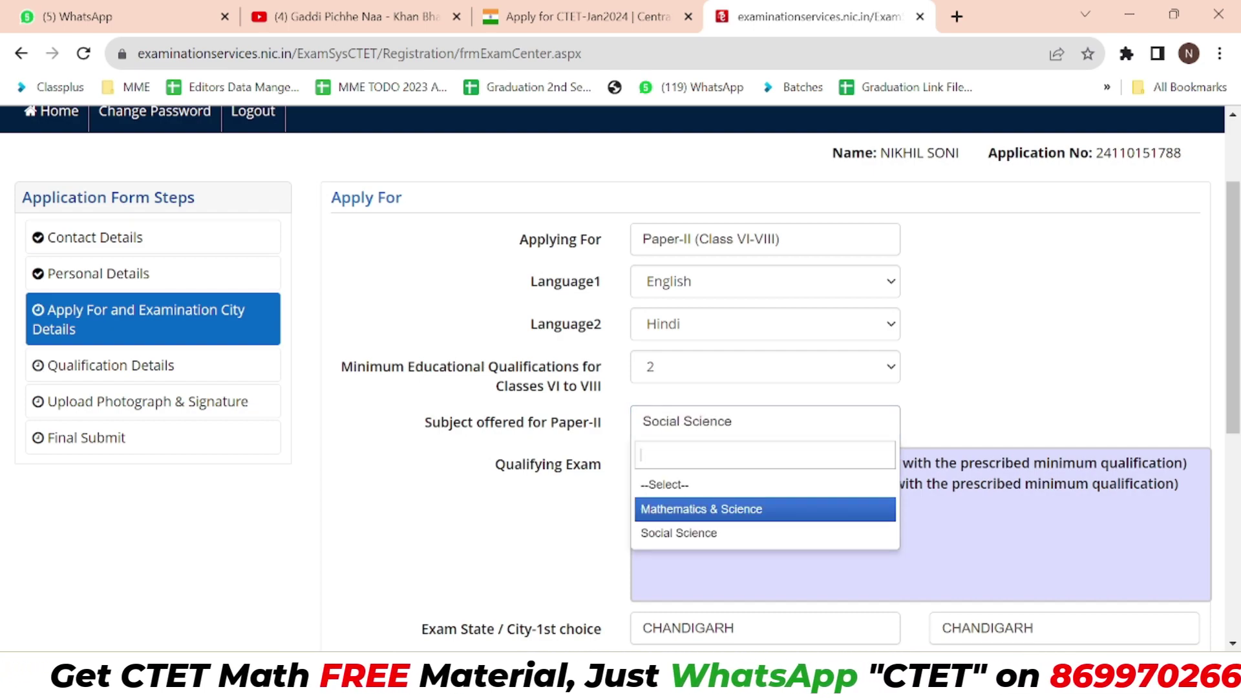
key("Return")
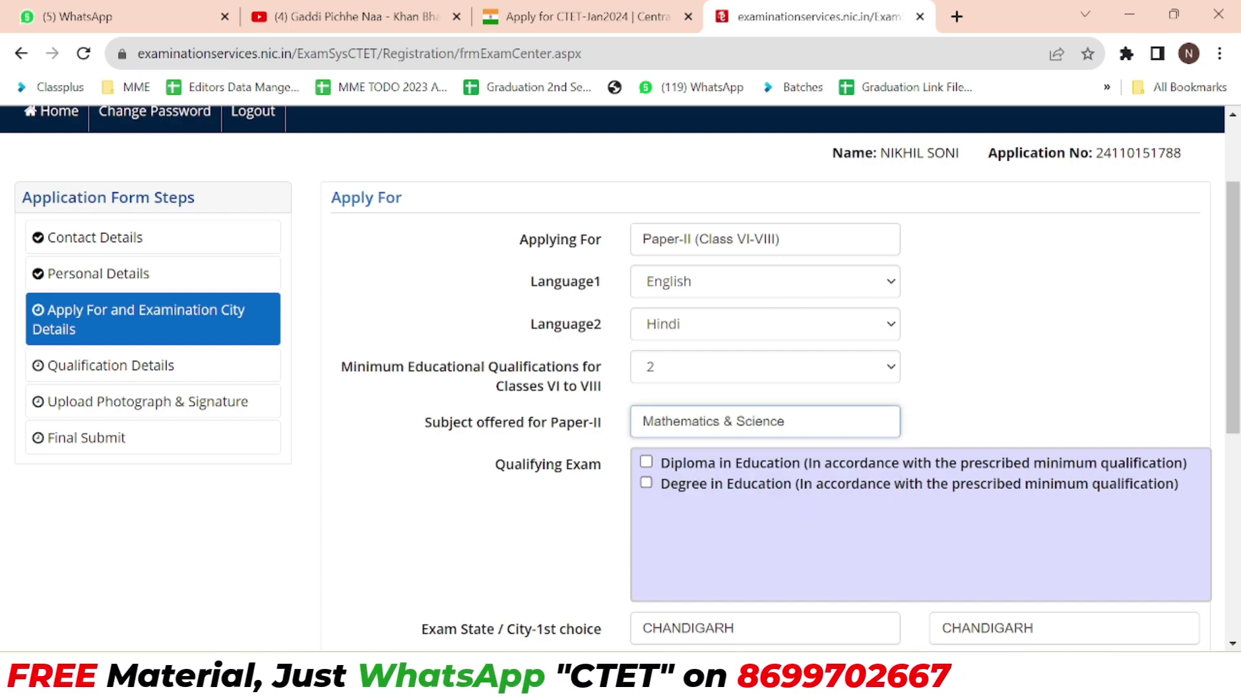
left_click(646, 482)
left_click_drag(660, 484, 1178, 484)
- Enter the security pin, save the Apply For section, and confirm with Yes
scroll(776, 361, "down", 3)
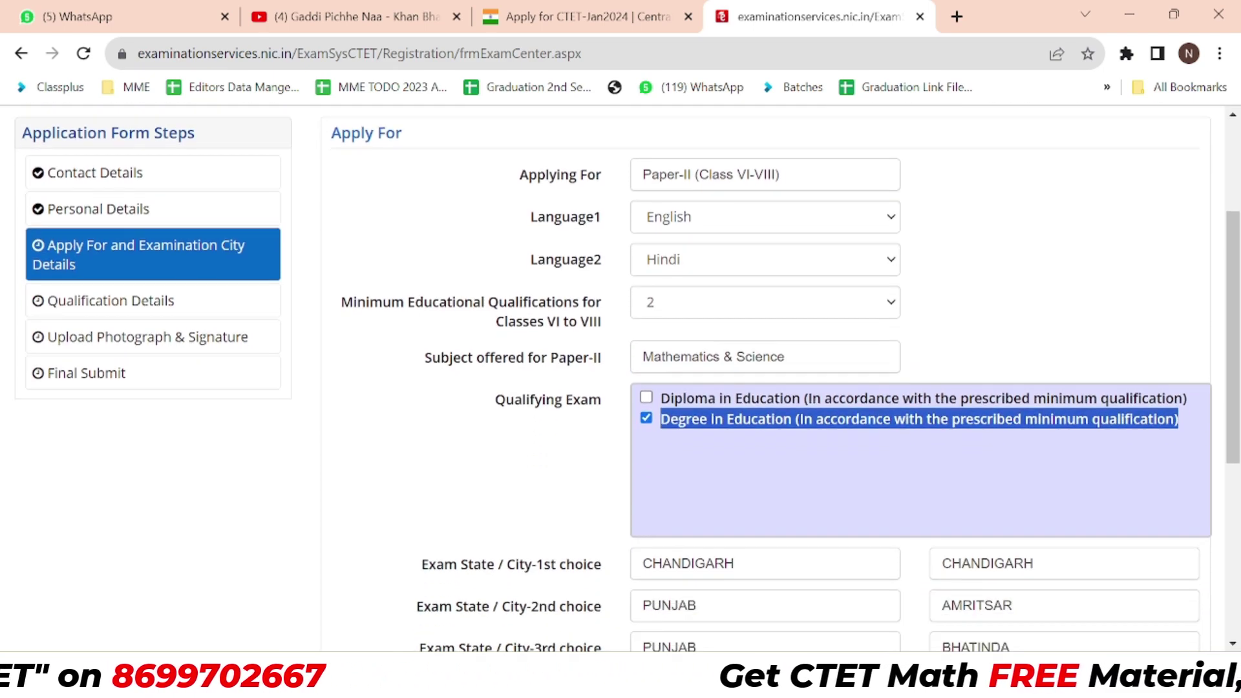
scroll(776, 362, "down", 1)
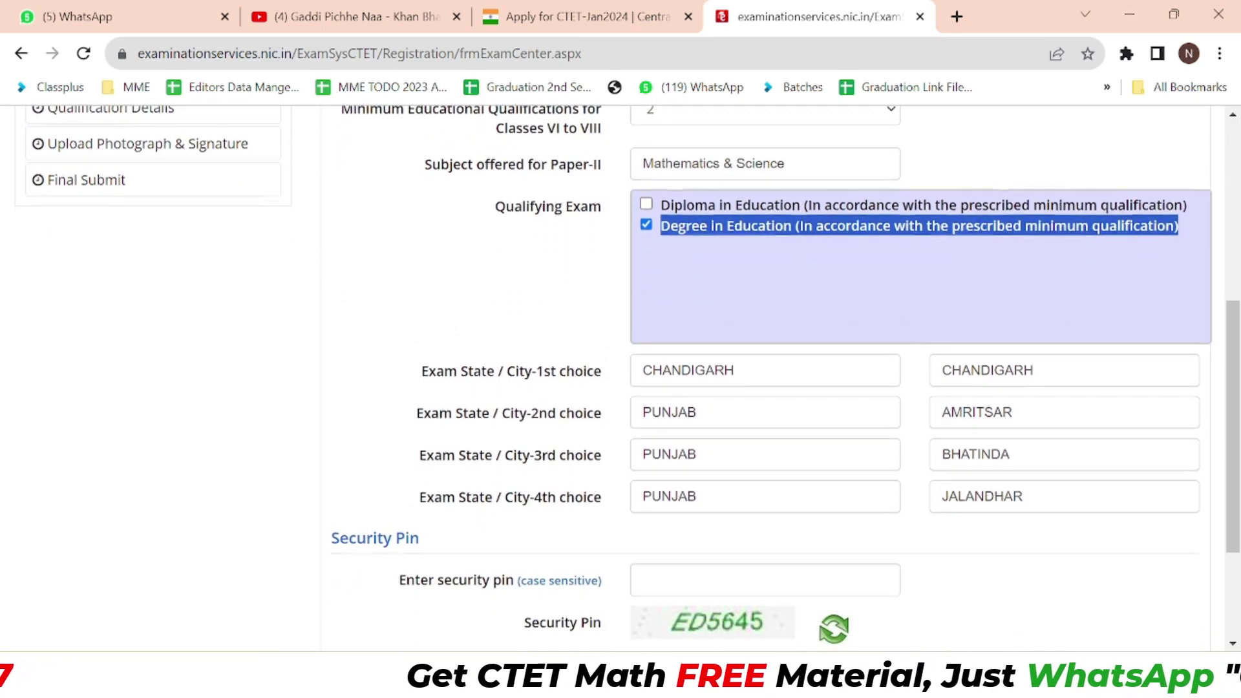
left_click(646, 579)
type("Ed")
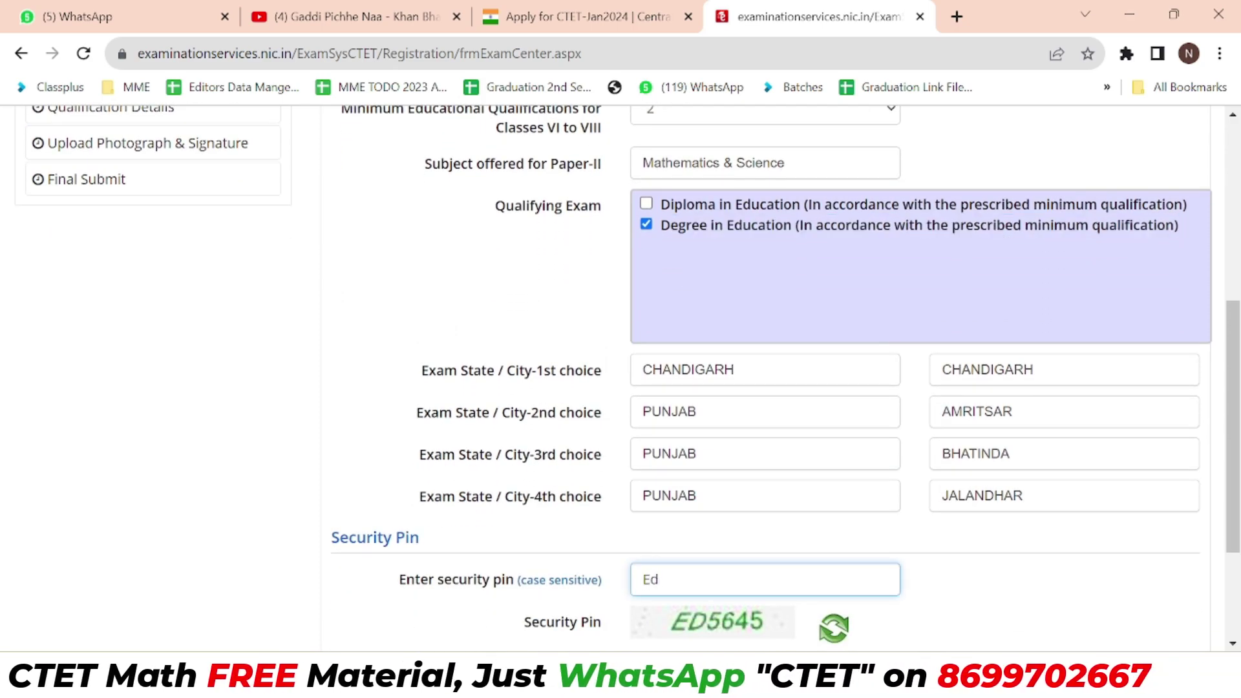
key("BackSpace")
type("D")
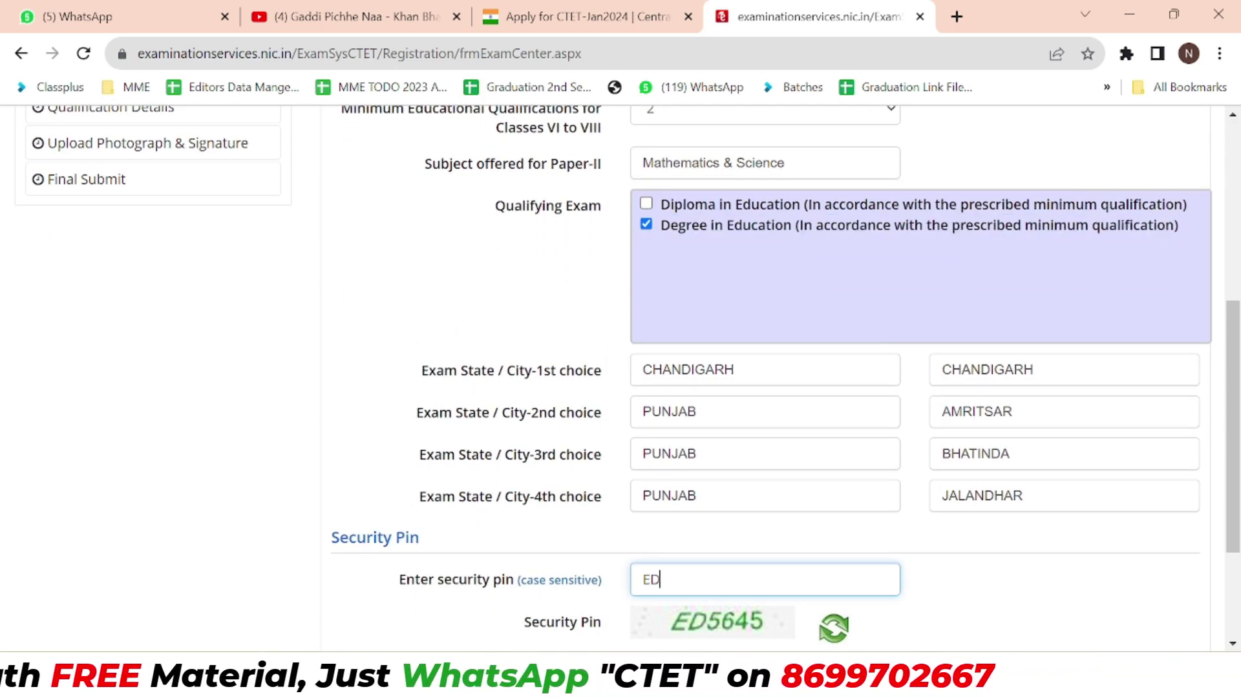
type("56")
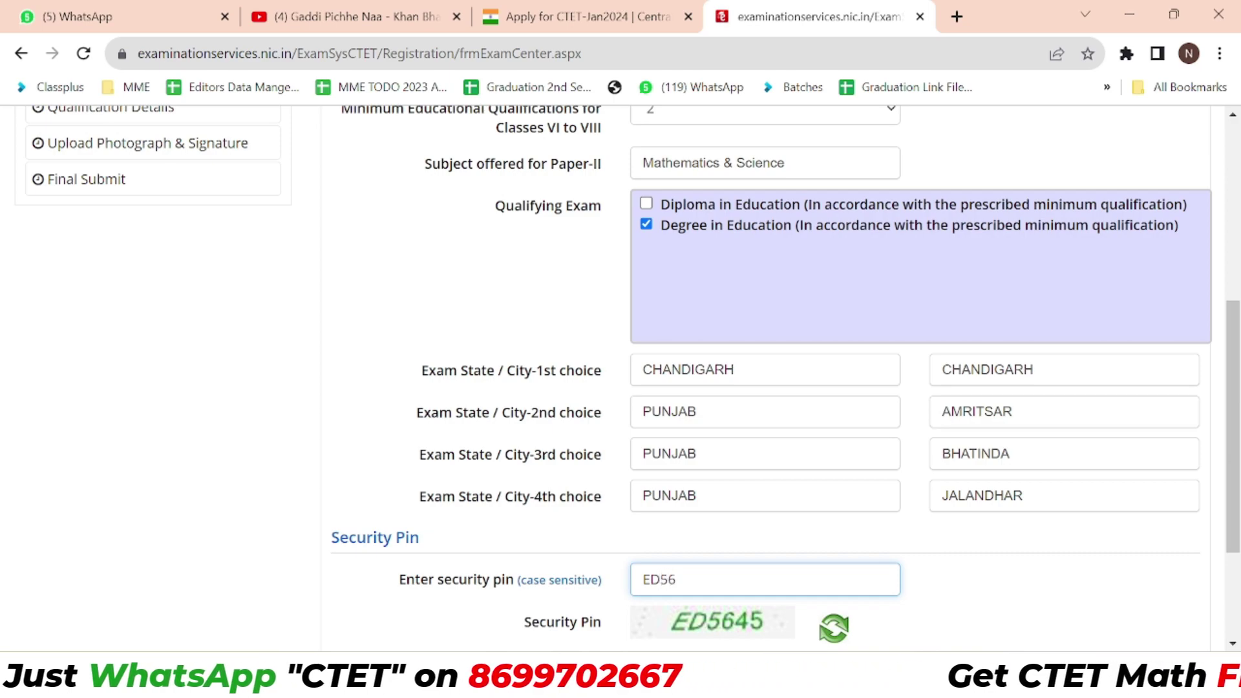
type("45")
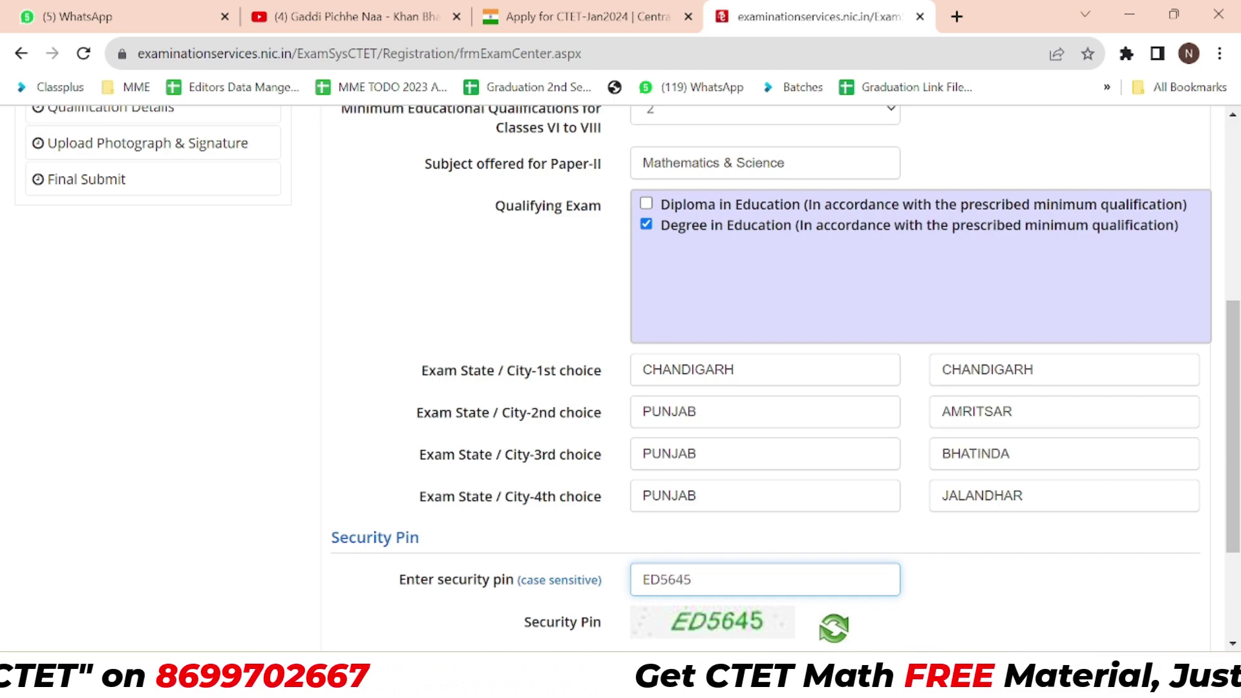
scroll(765, 555, "down", 2)
left_click(765, 554)
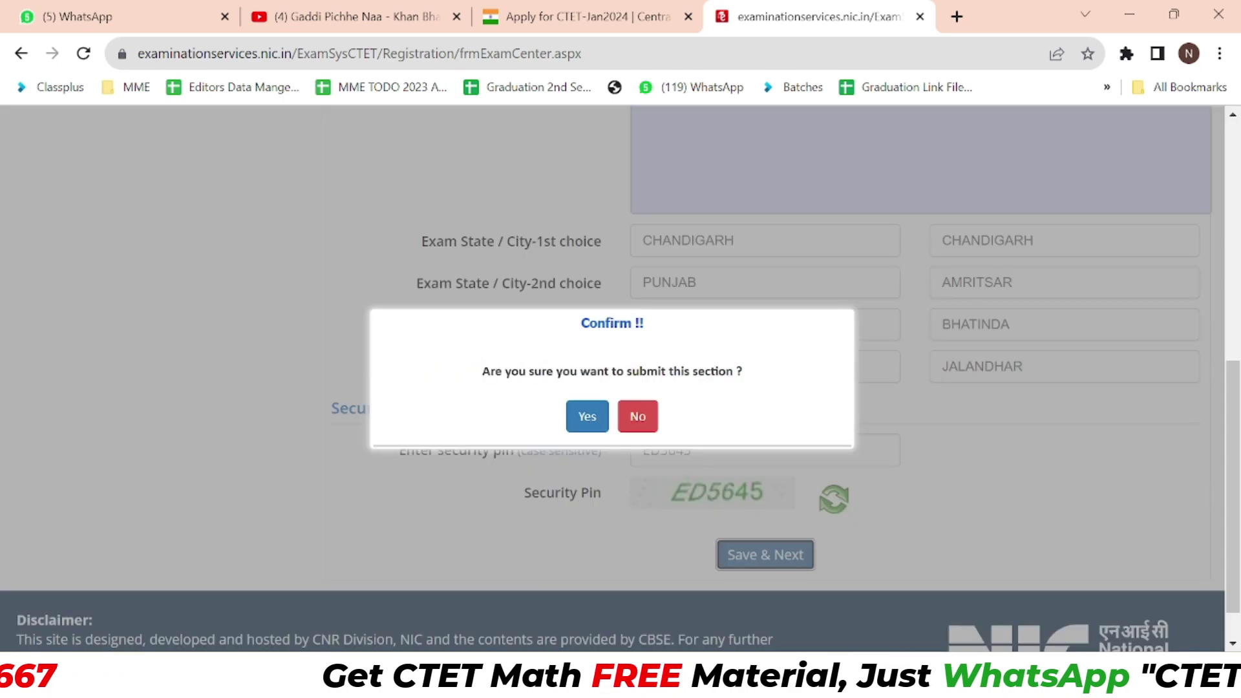
key("Return")
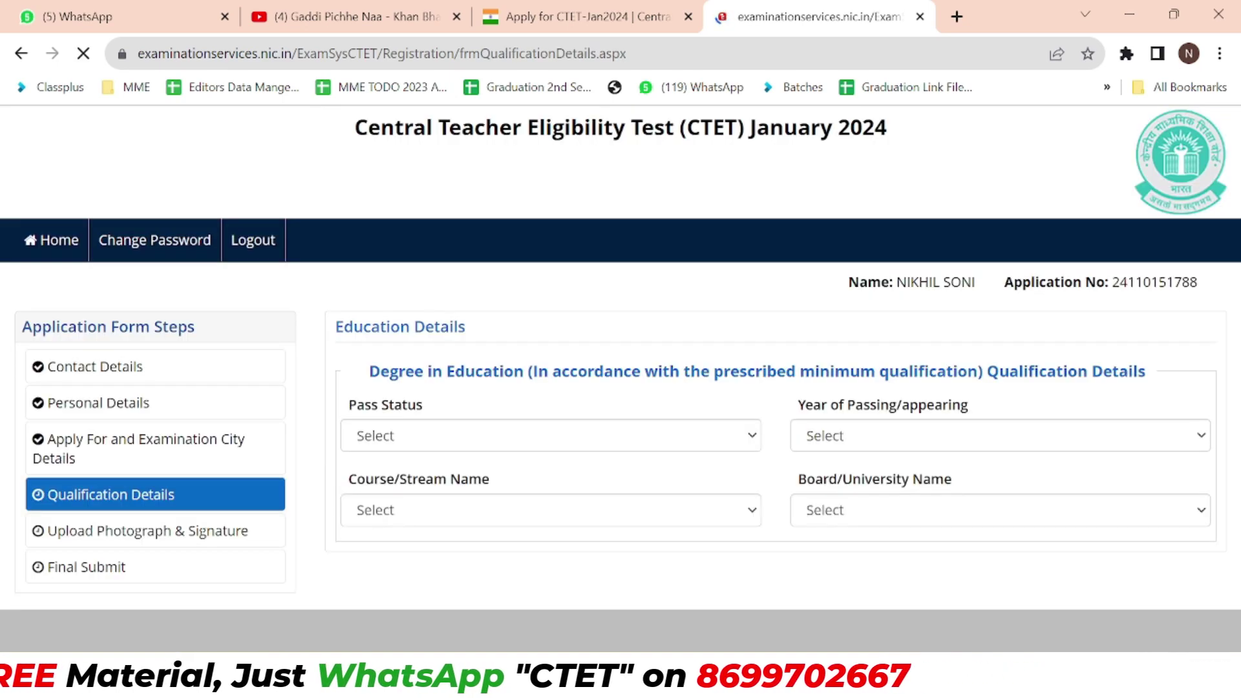
- Mark the Degree in Education pass status as Passed and choose the year of passing
left_click(550, 436)
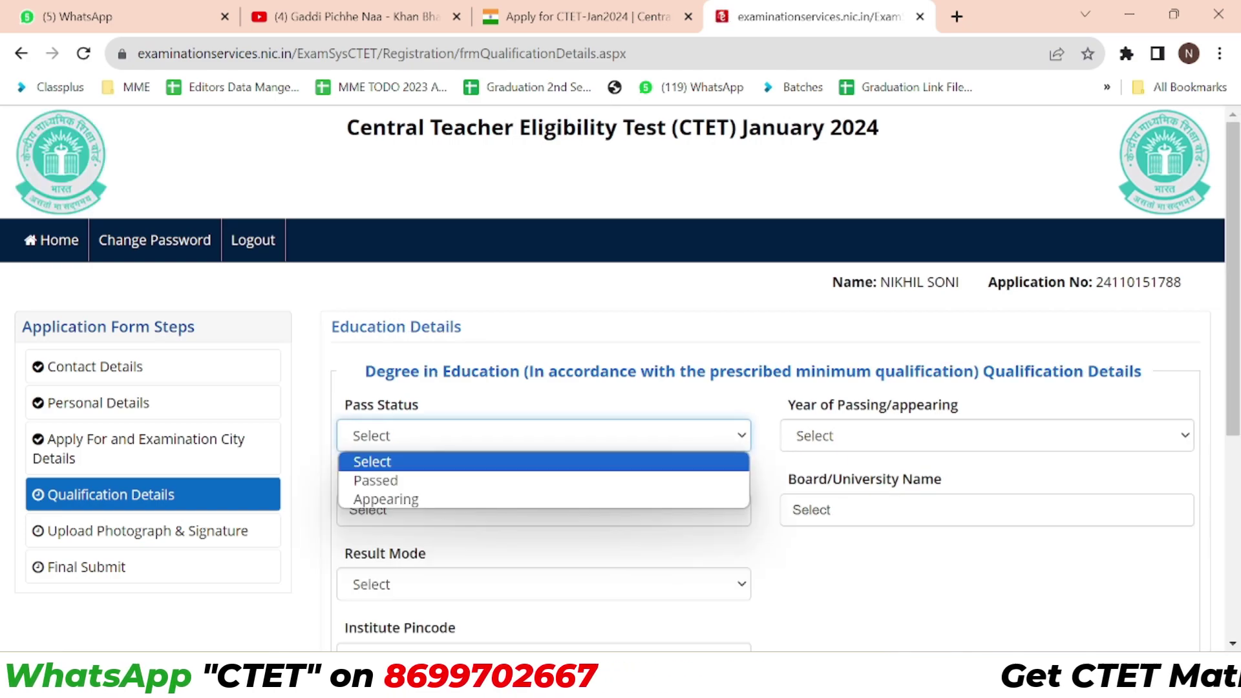
scroll(620, 388, "down", 1)
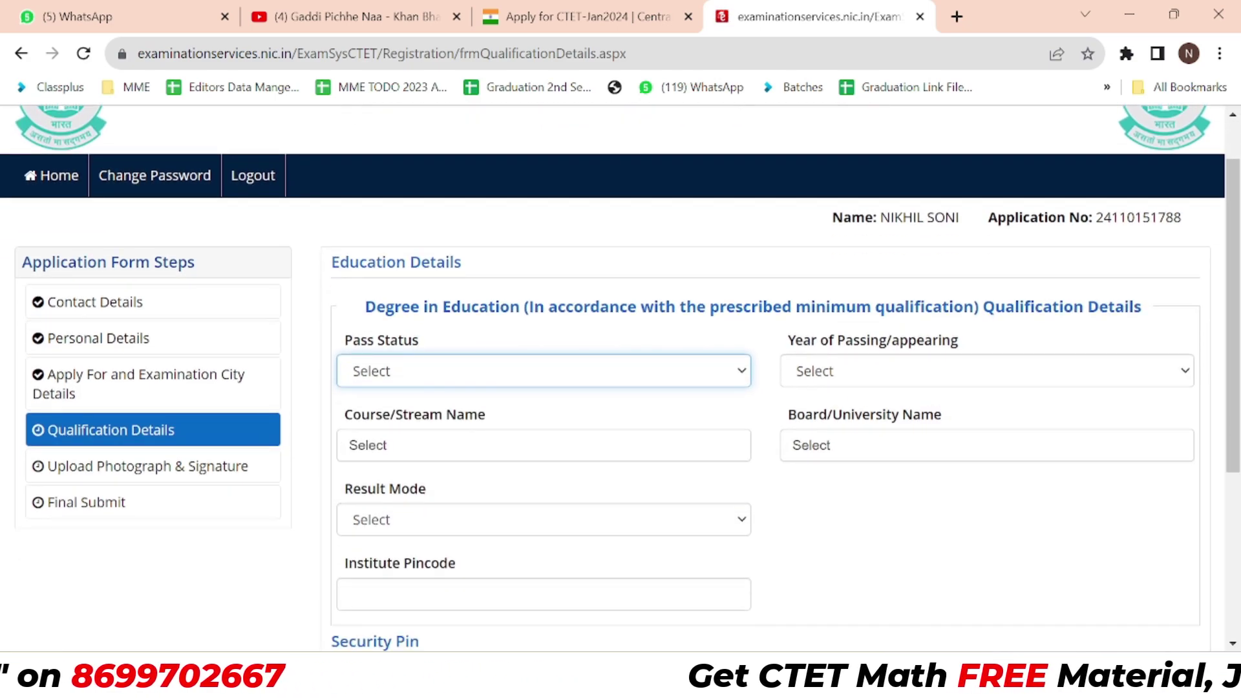
left_click_drag(364, 306, 520, 306)
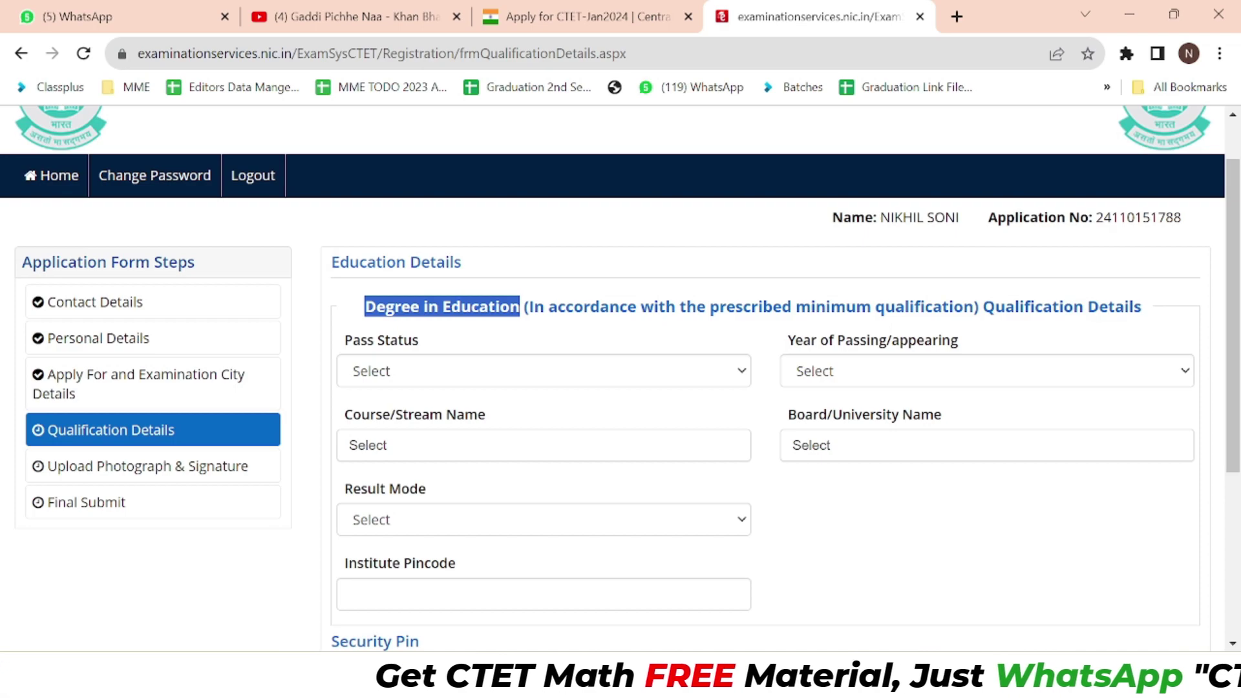
left_click(543, 371)
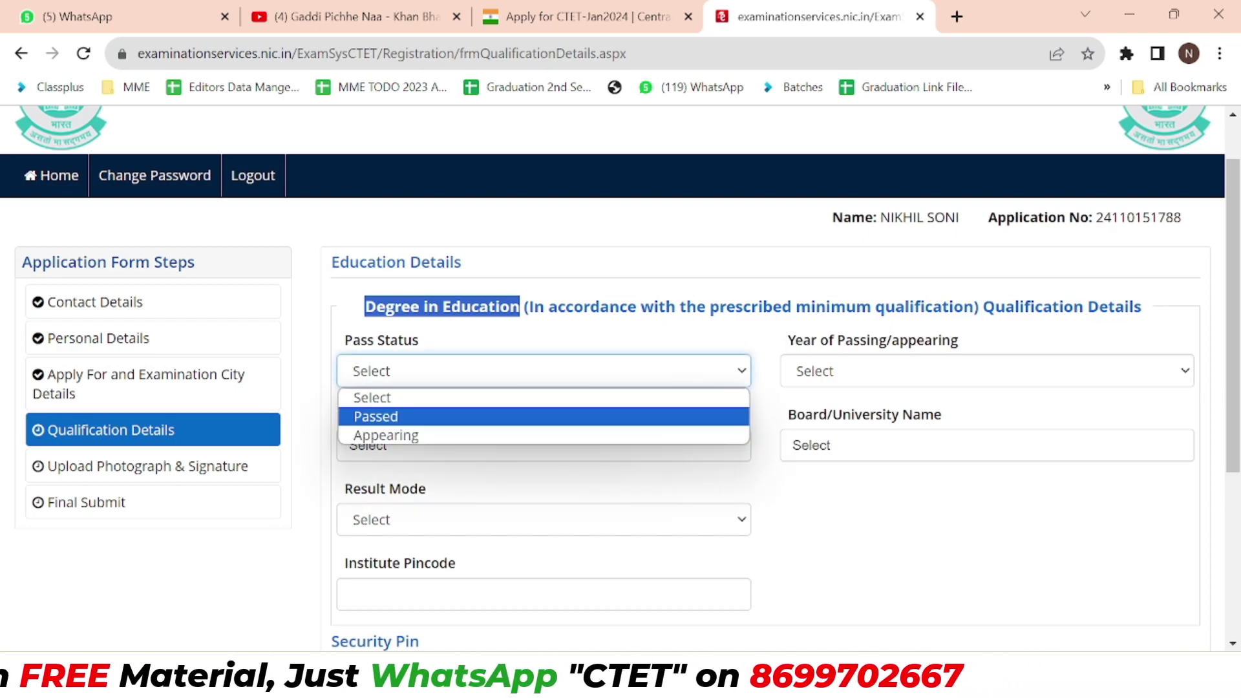
key("Return")
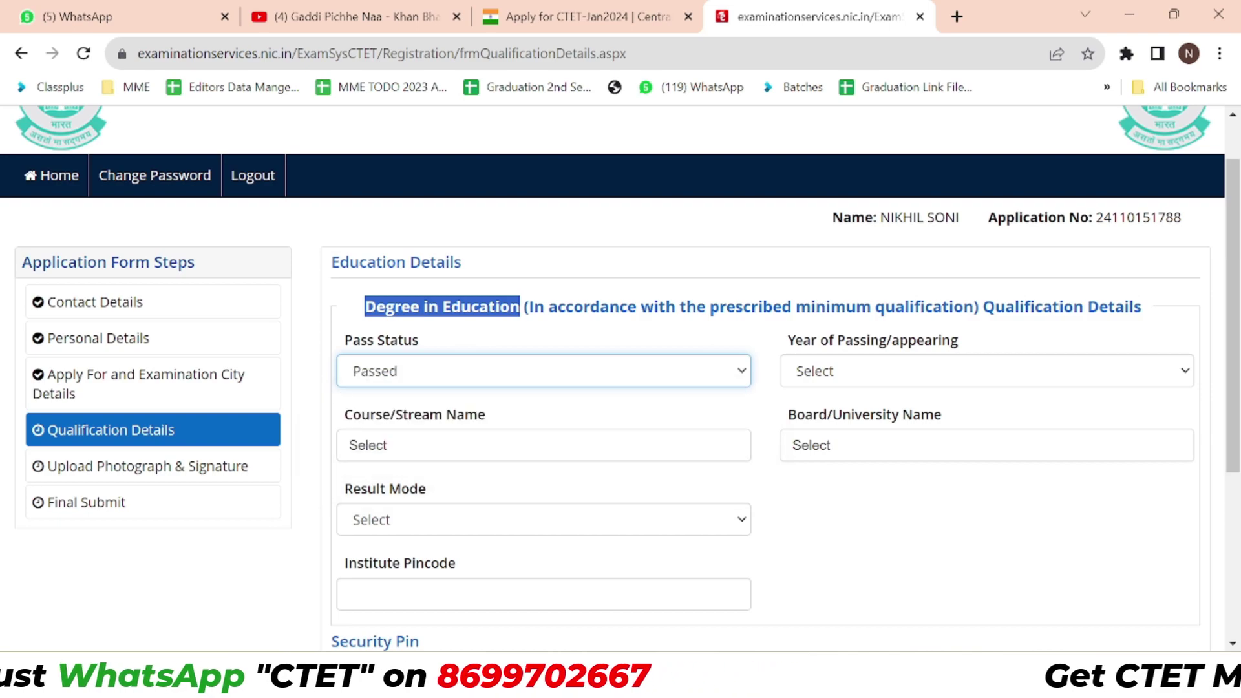
left_click(986, 371)
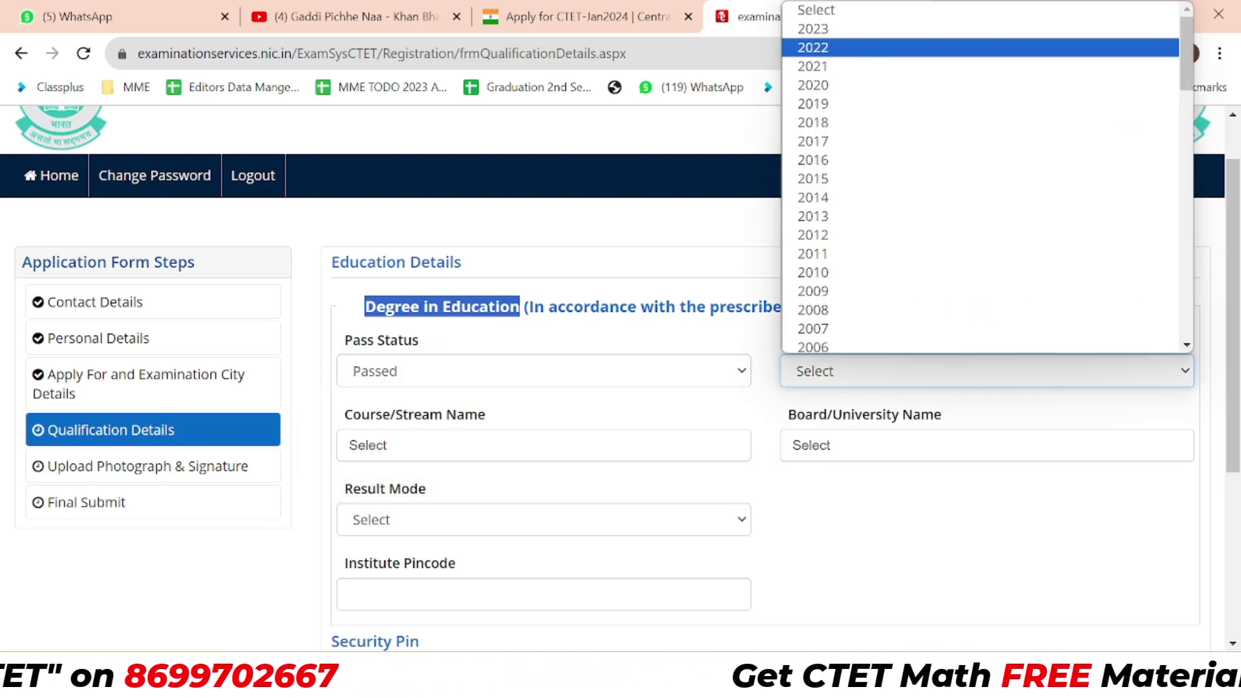
key("Up")
key("Return")
- Choose Education/Elementry Education etc as the Course/Stream
left_click(542, 446)
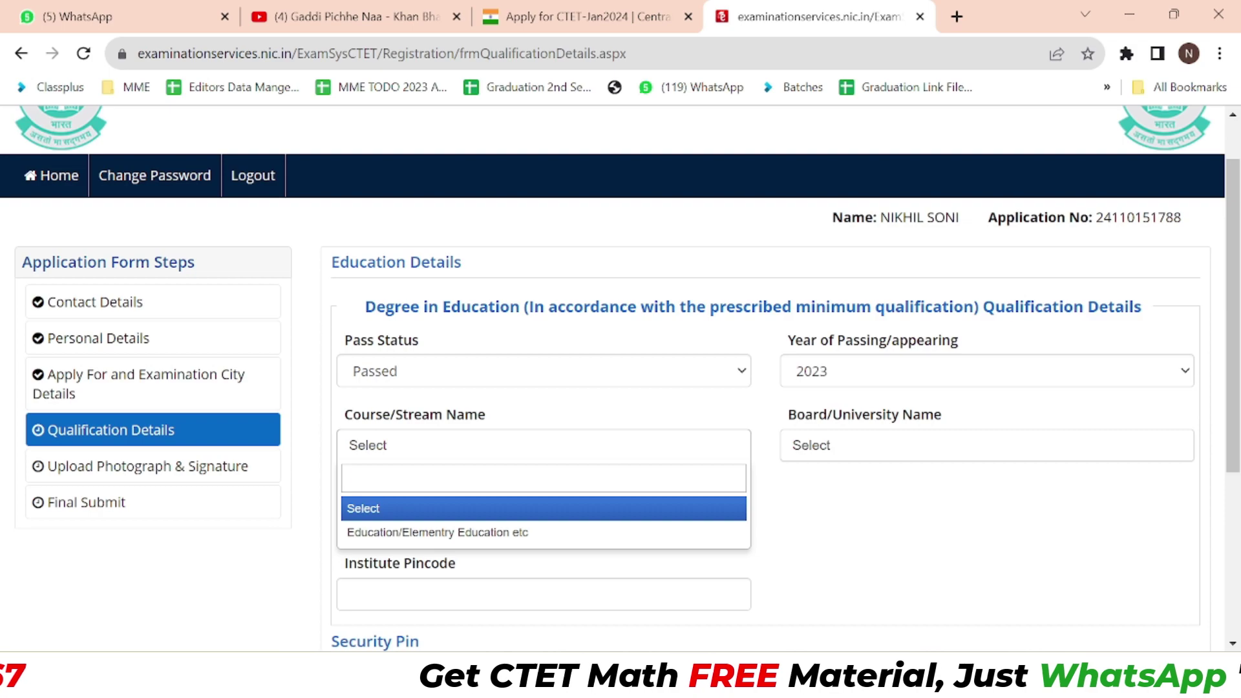
scroll(620, 362, "down", 1)
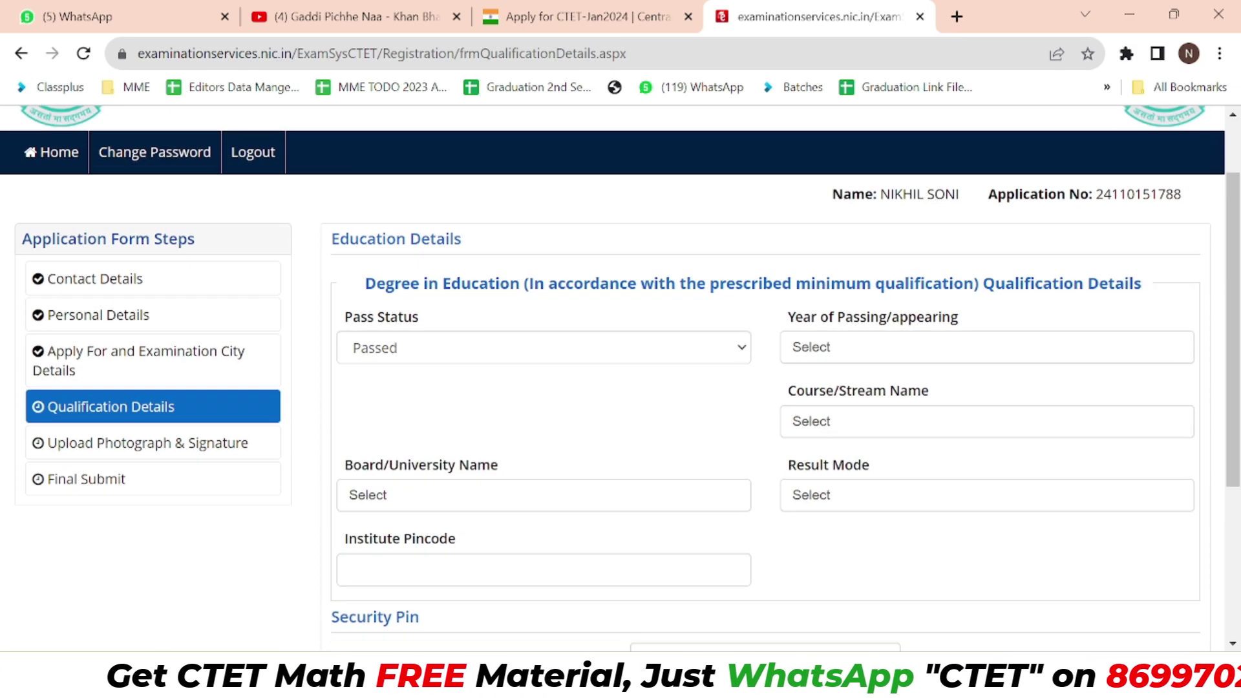
left_click_drag(795, 382, 931, 381)
left_click(985, 412)
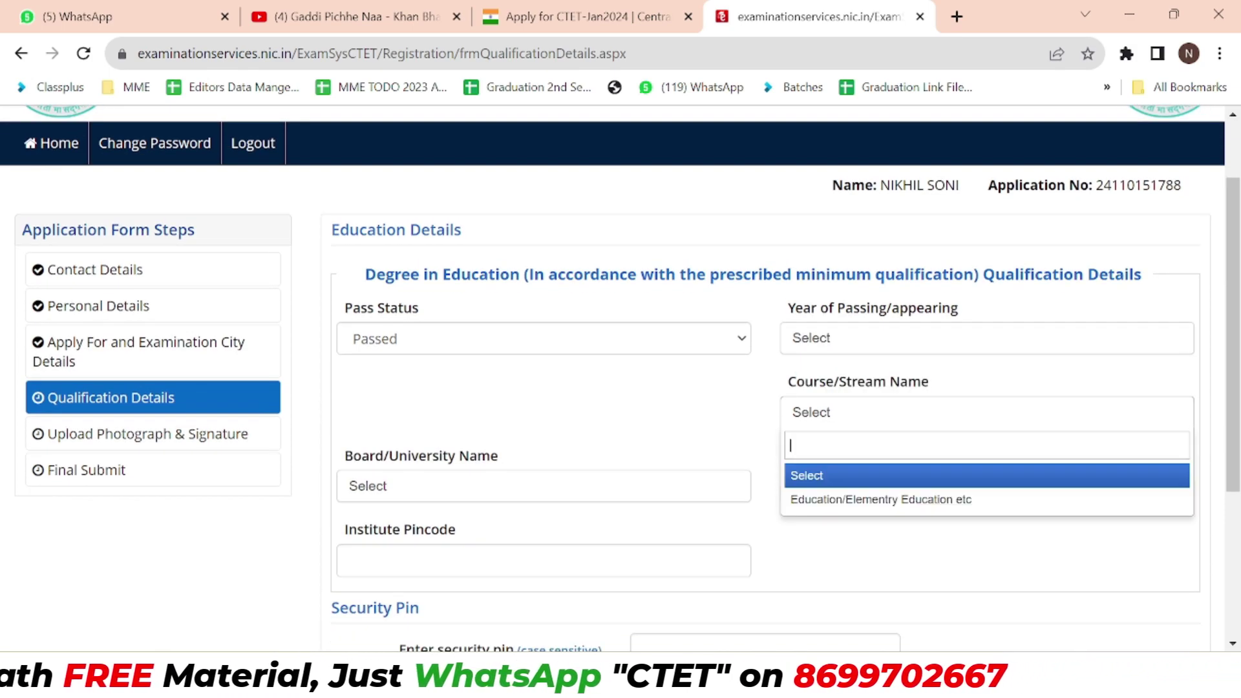
left_click(881, 499)
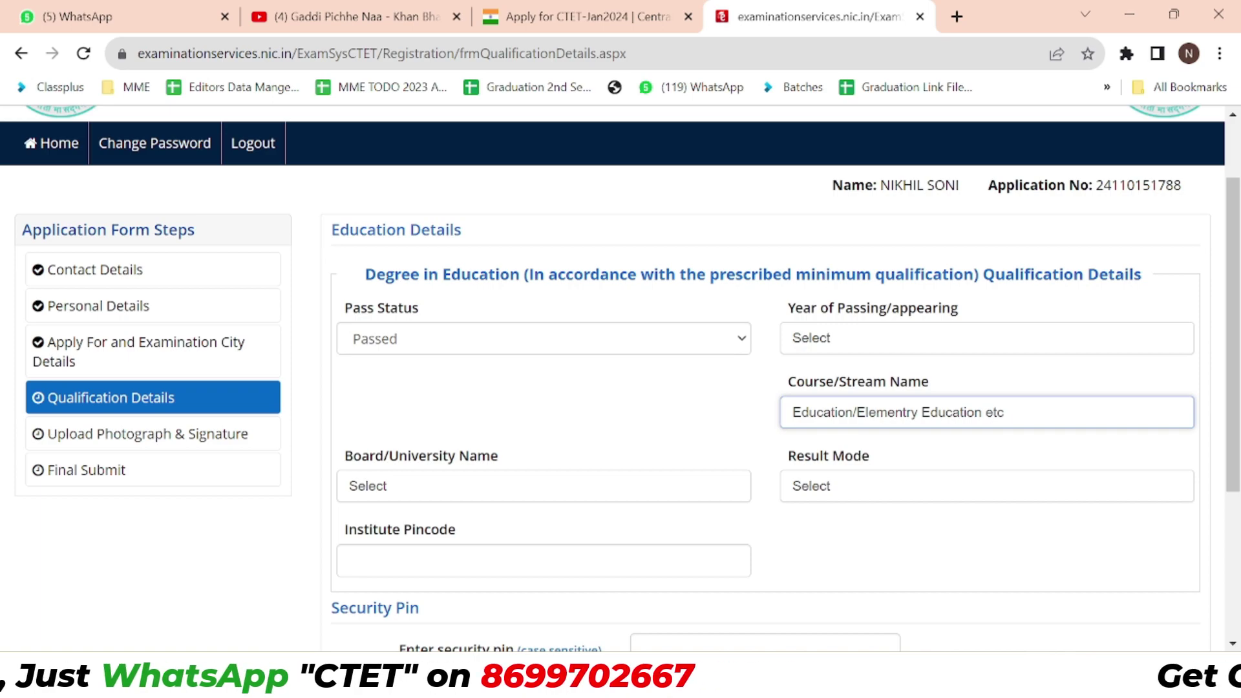
scroll(620, 361, "down", 1)
- Search the Board/University list for 'dav' and browse the matching colleges
left_click(543, 485)
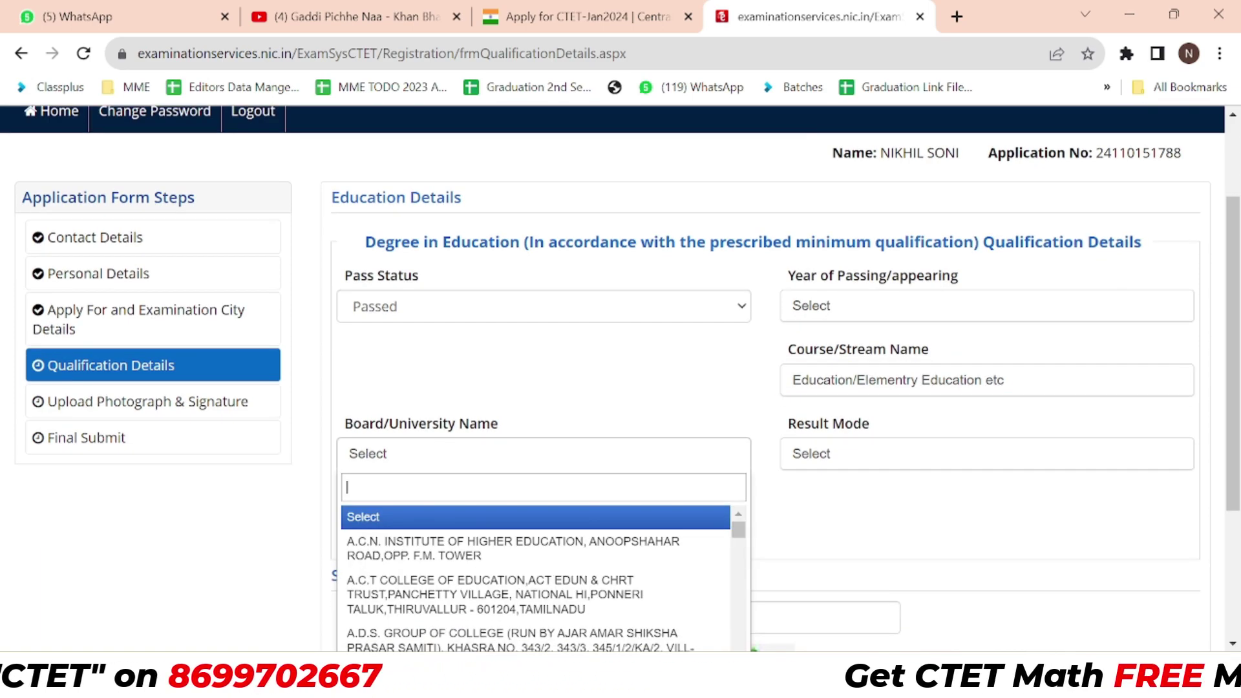
left_click_drag(498, 423, 432, 423)
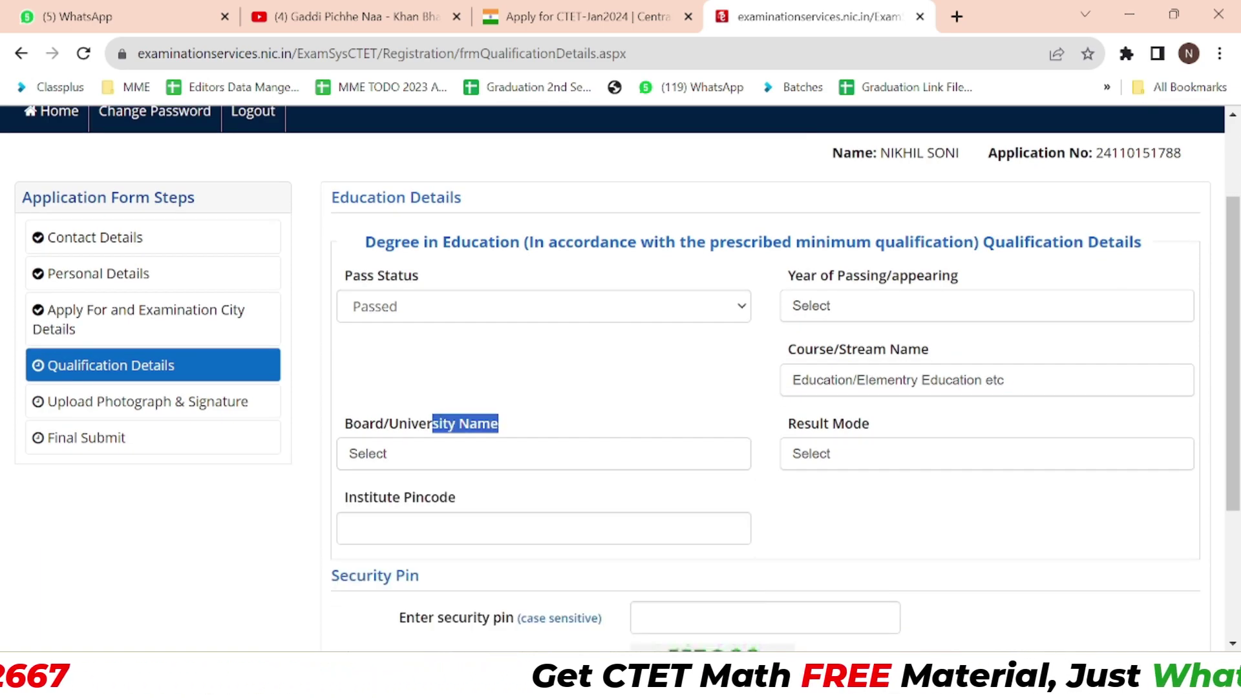
scroll(621, 362, "up", 1)
left_click_drag(344, 456, 498, 456)
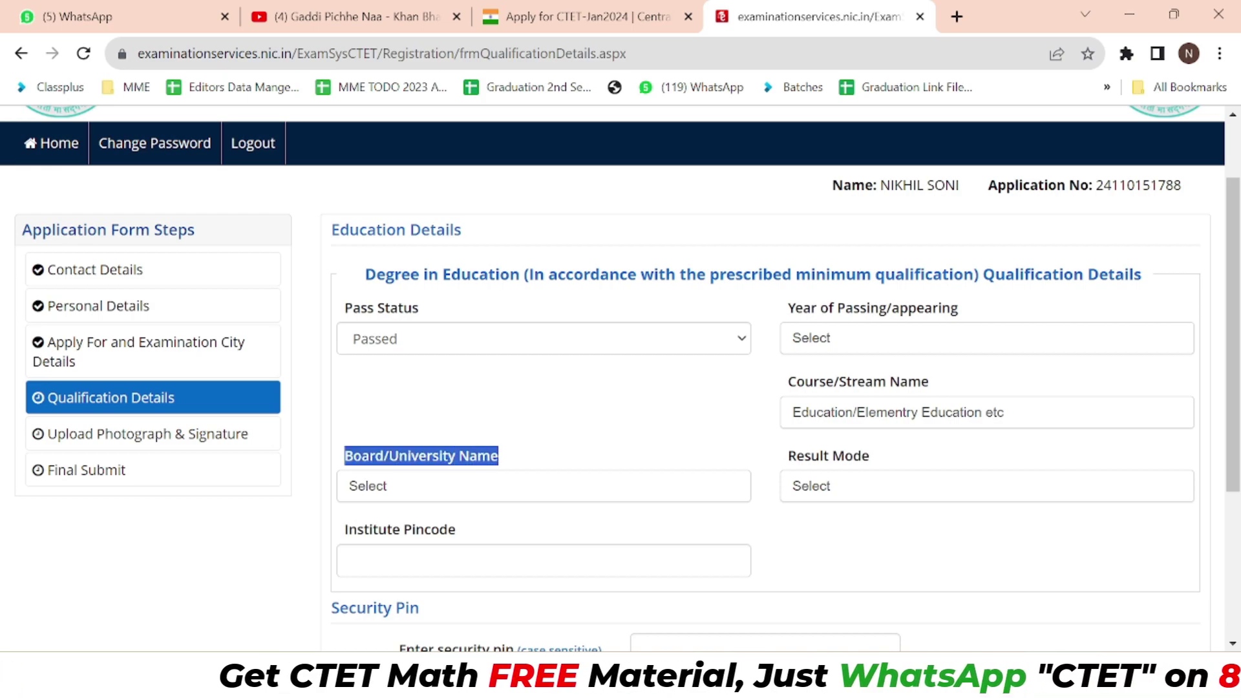
left_click(543, 486)
key("Escape")
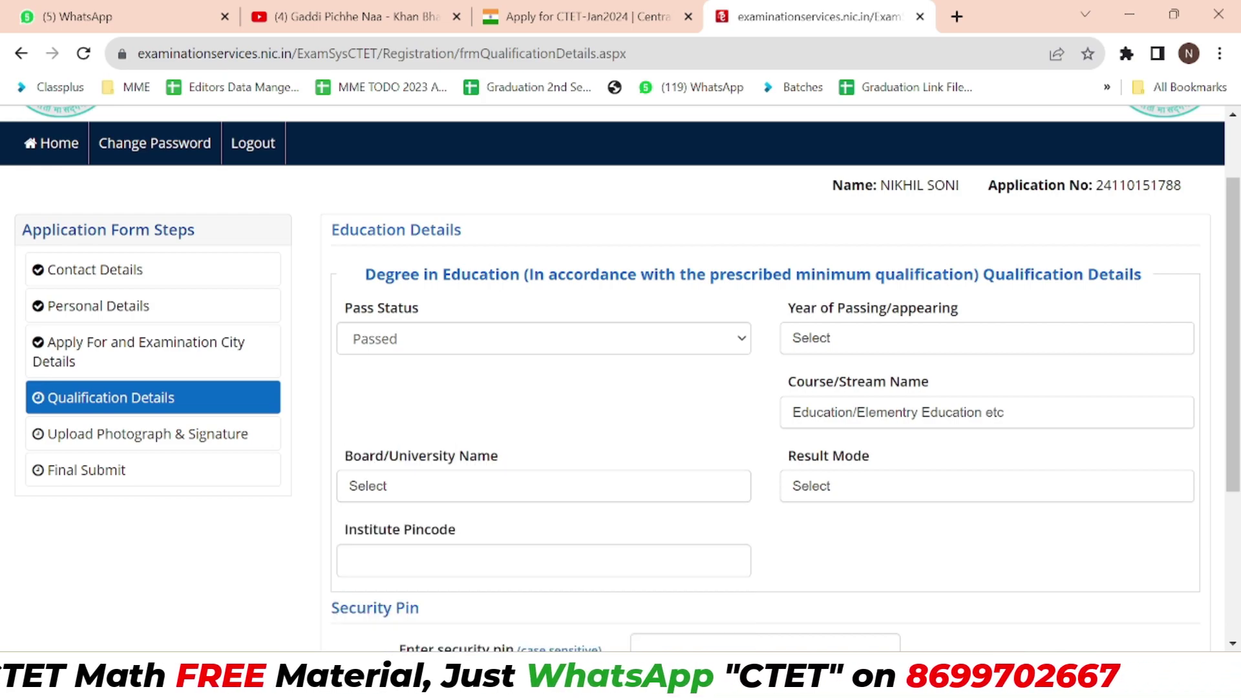
left_click(543, 486)
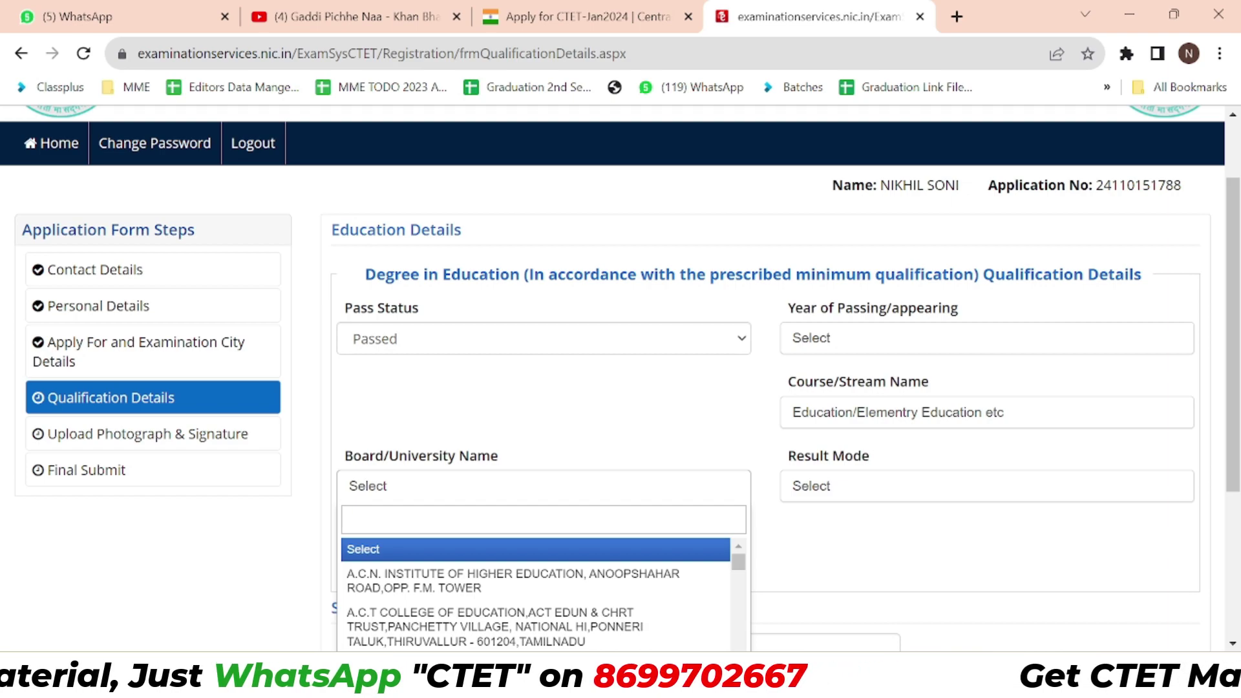
type("dav")
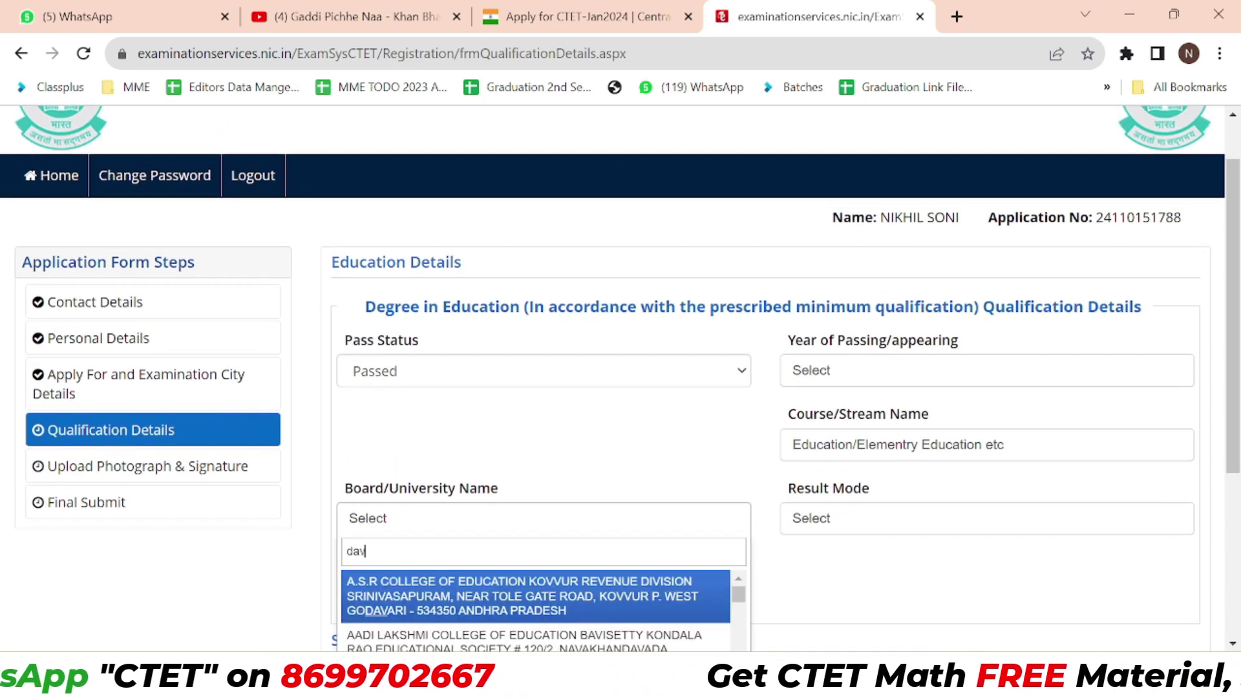
scroll(620, 362, "down", 2)
key("Down")
key("Down")
key("Down")
key("Down")
key("Down")
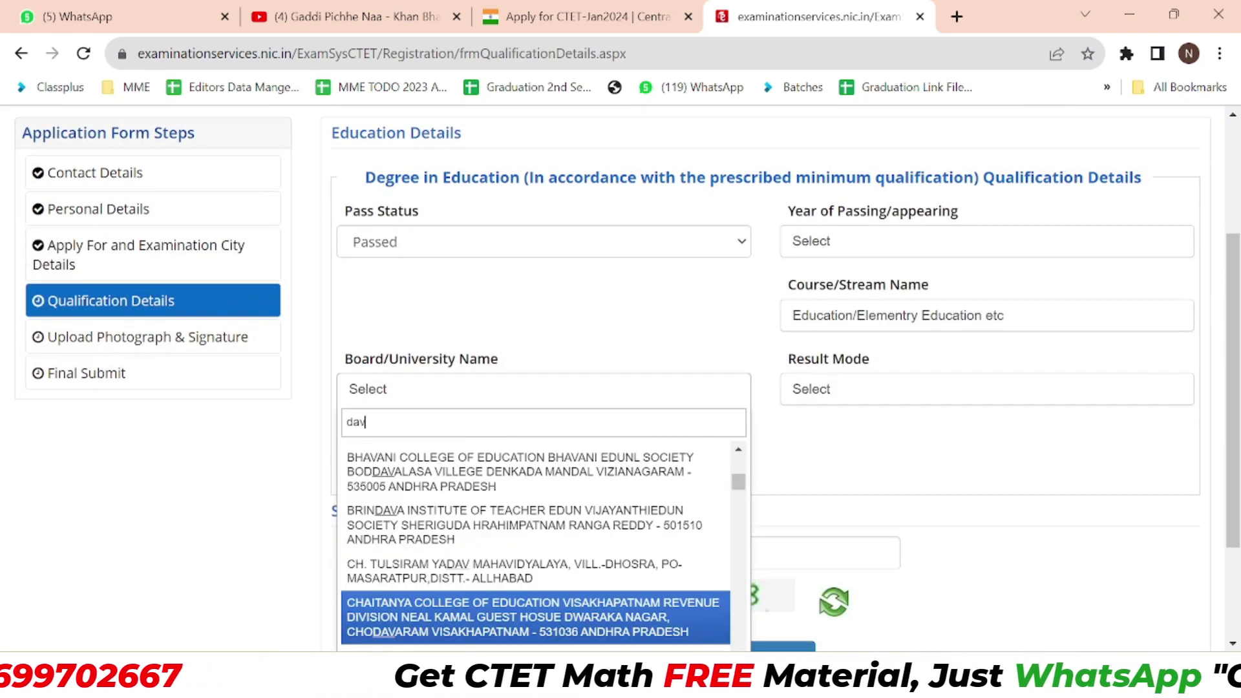
key("Up")
key("Up")
key("Up")
- Search 'fazilka' instead and choose DAV College of Education, Fazilka as the board
key("ctrl+a")
key("Escape")
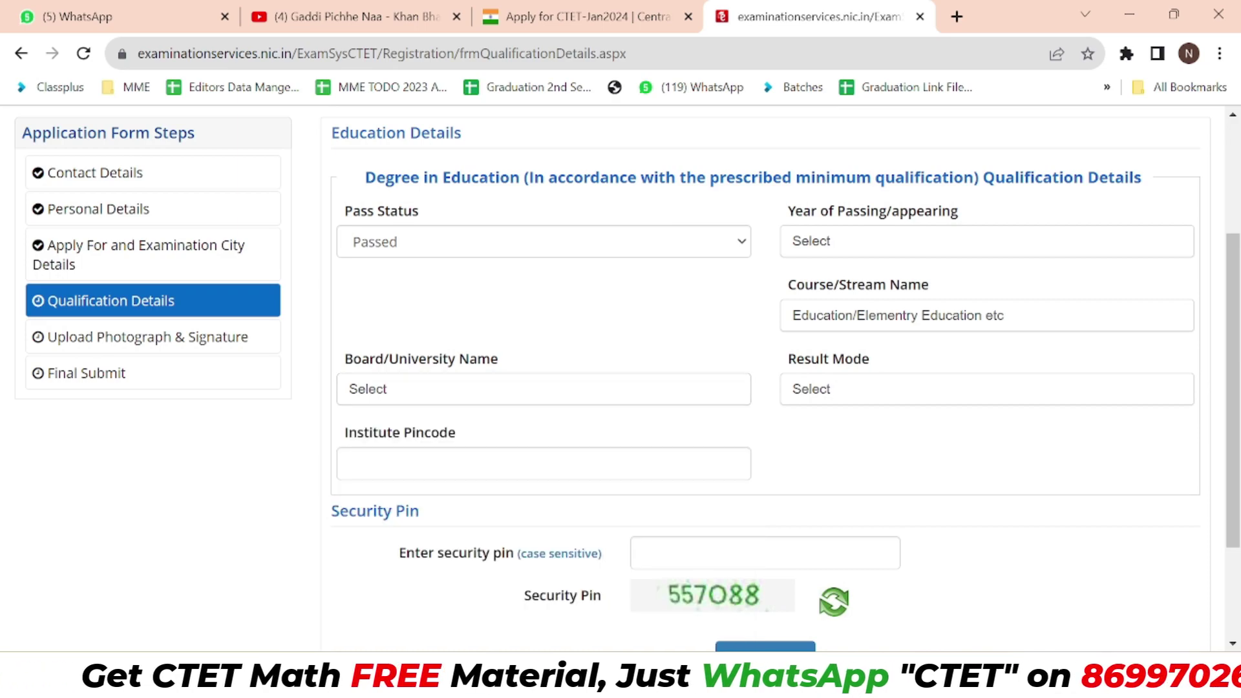
key("Return")
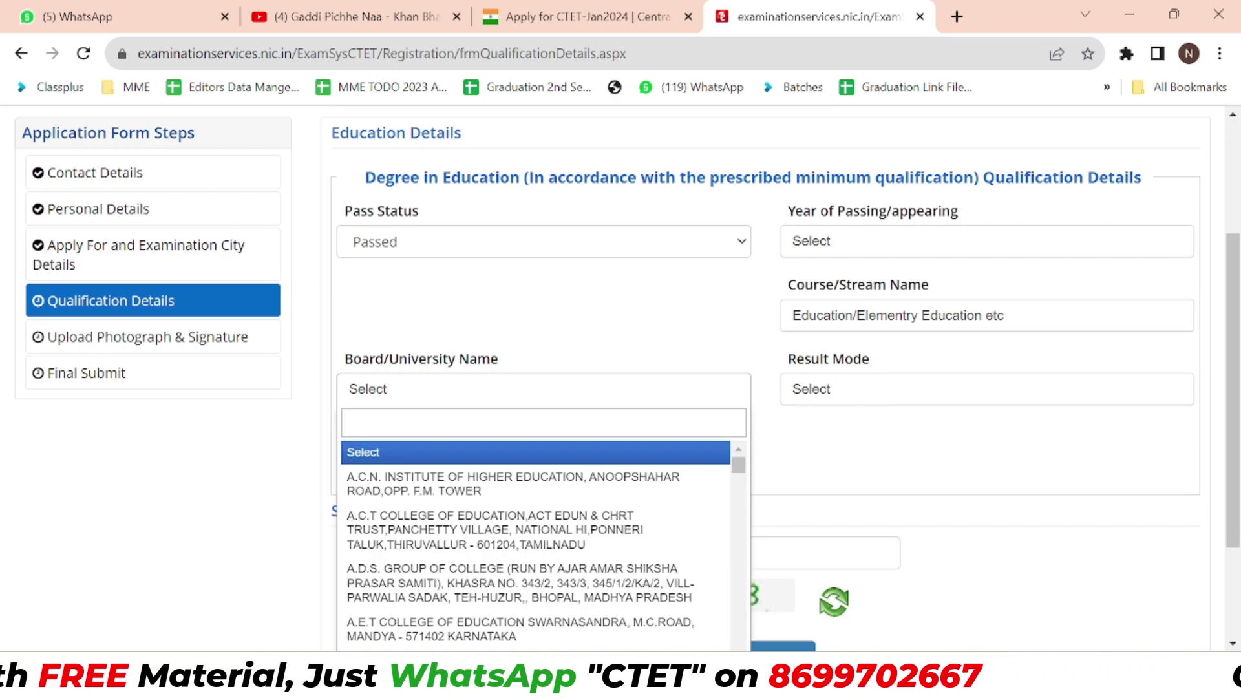
type("fazilka")
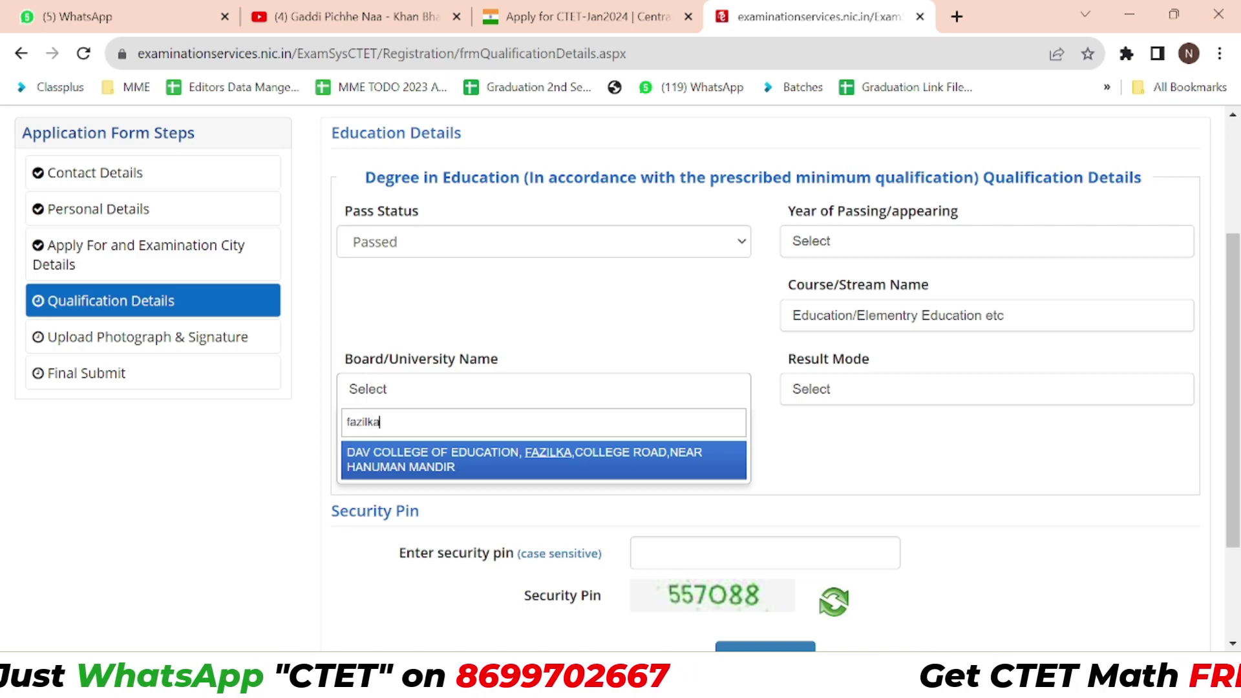
key("Return")
- Set Result Mode to Percentage
key("Tab")
key("Return")
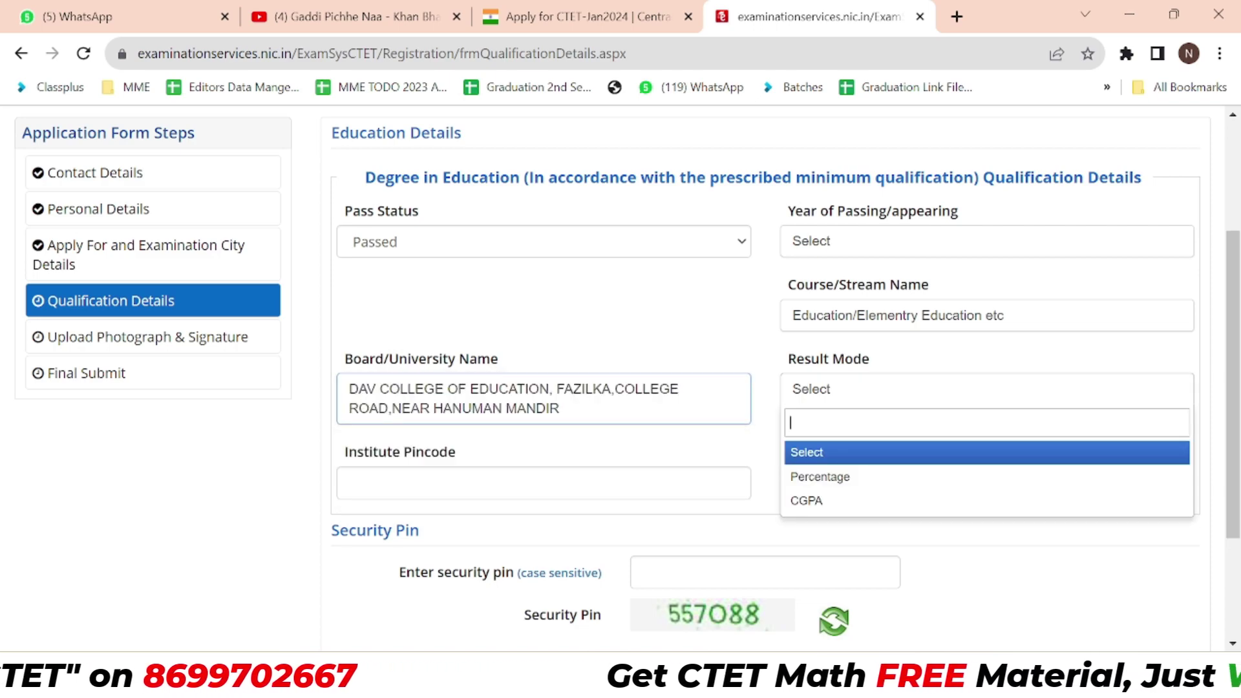
key("Down")
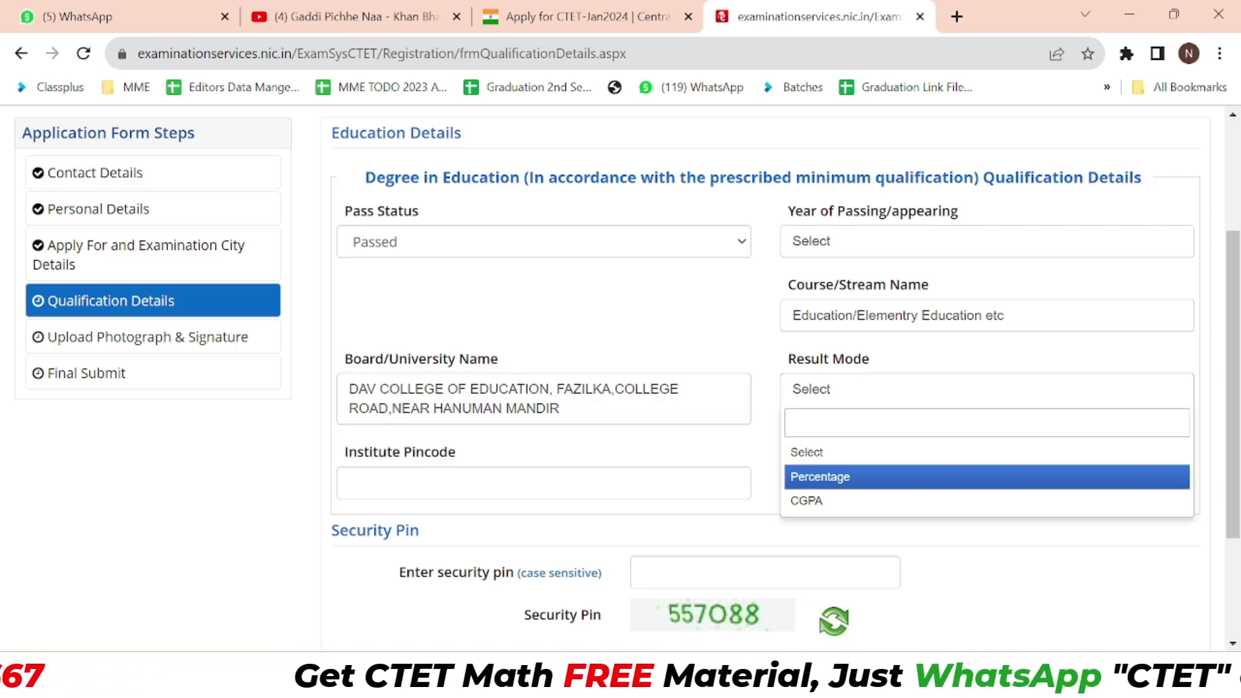
key("Down")
key("Escape")
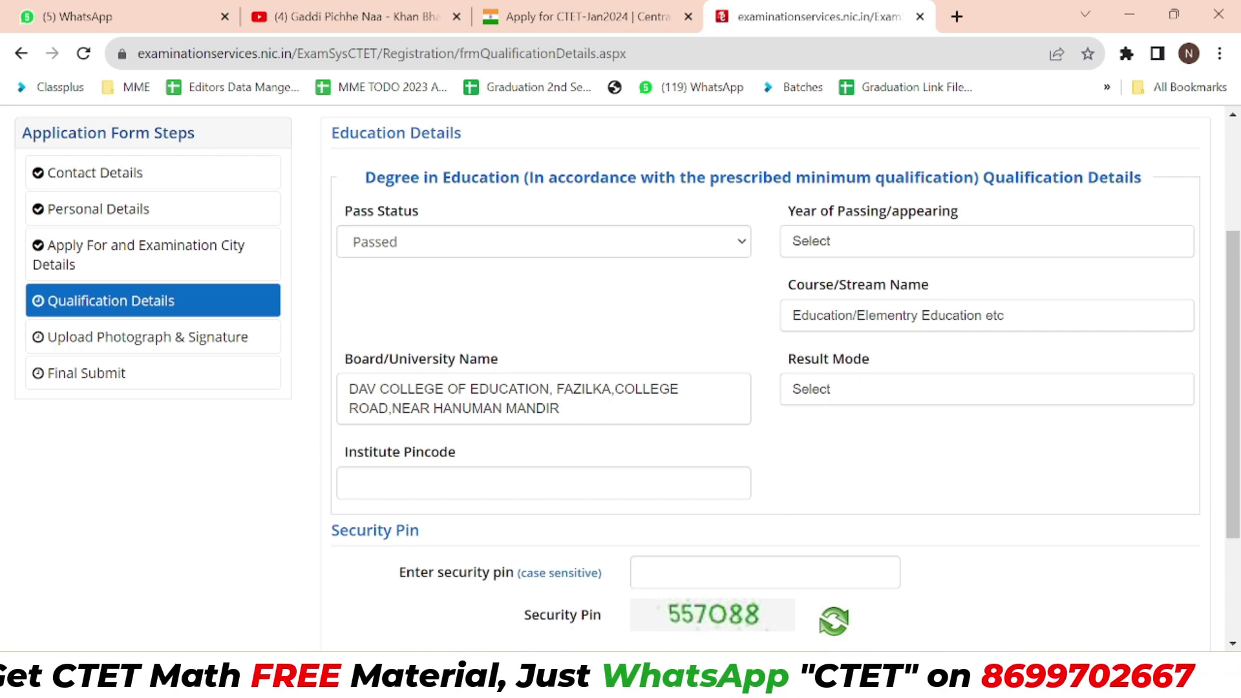
key("Return")
key("Down")
key("Return")
key("Tab")
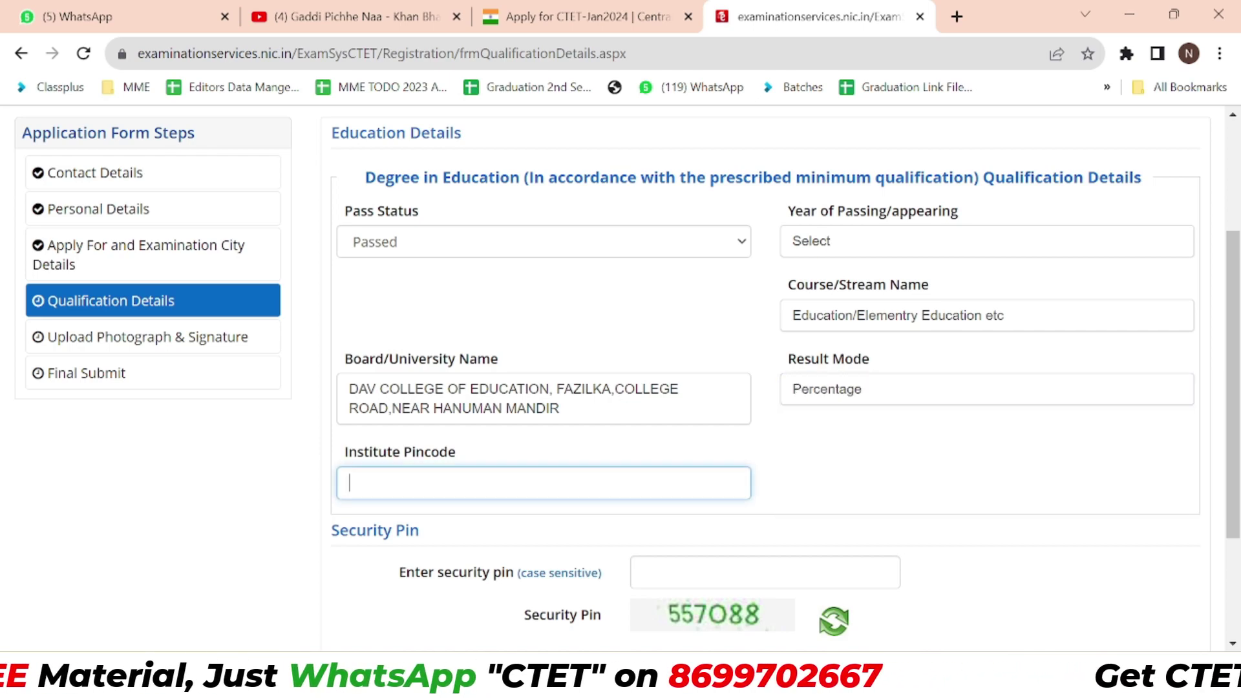
scroll(620, 361, "down", 3)
scroll(620, 362, "up", 2)
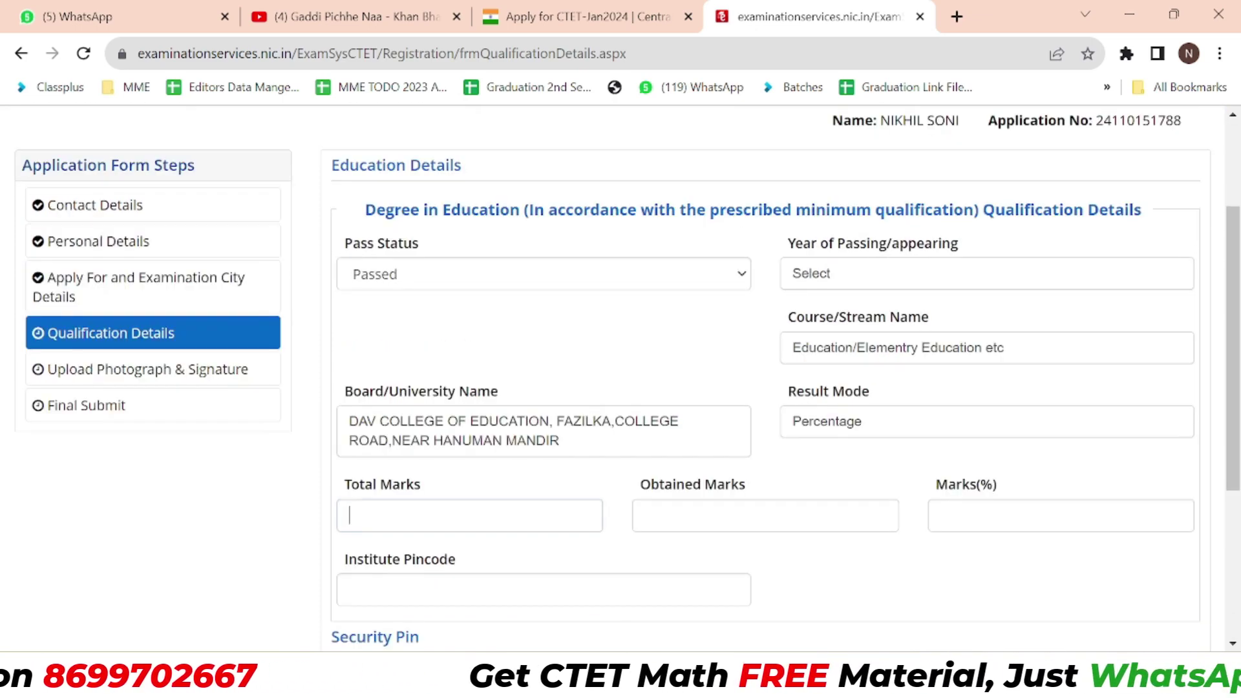
- Enter Total Marks 1600 and Obtained Marks 1322 so Marks(%) calculates 82.63
type("1")
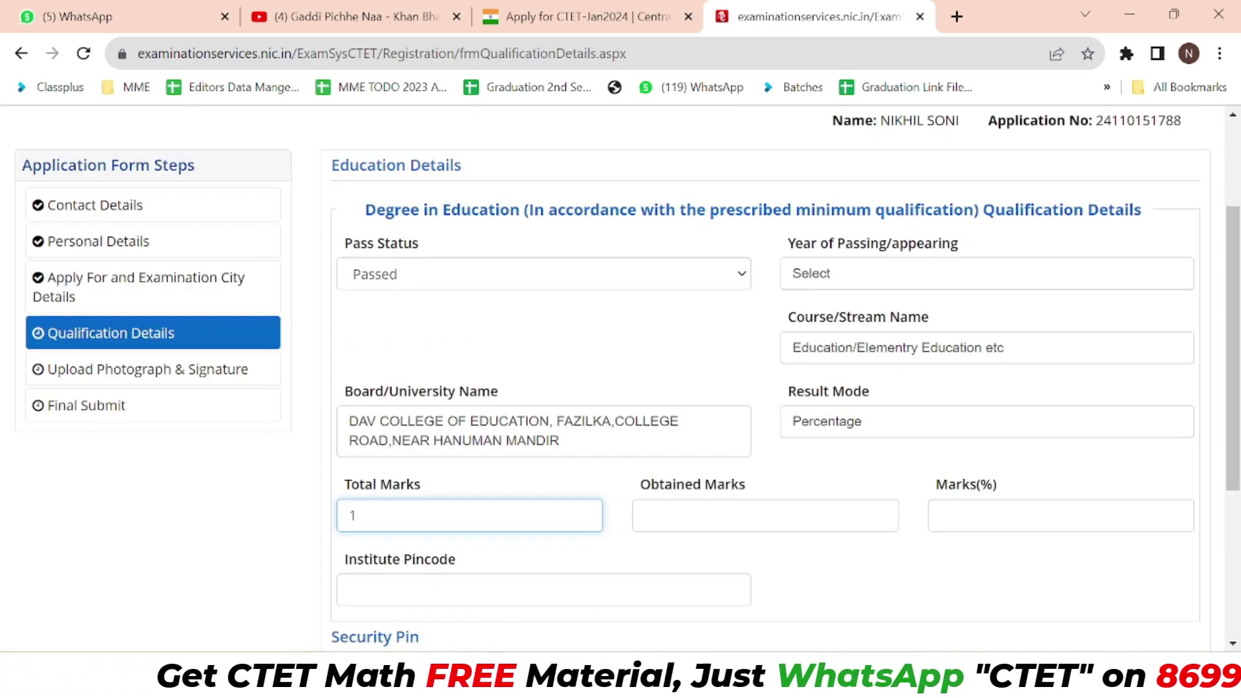
type("600")
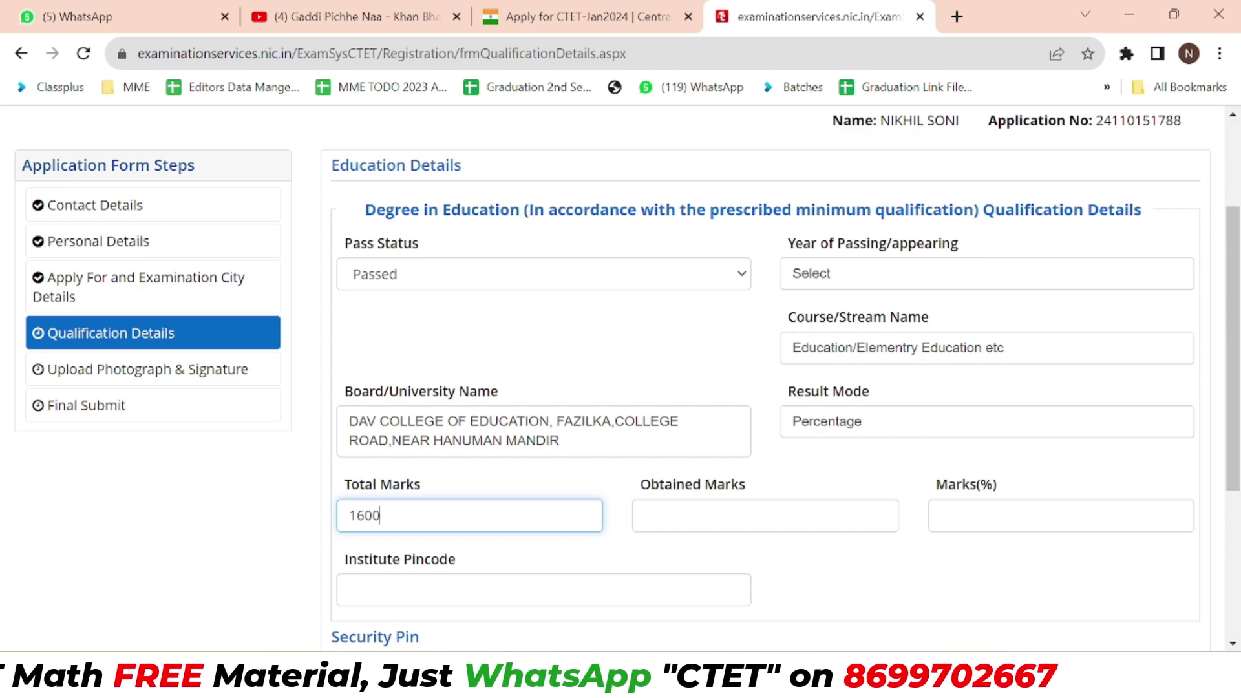
left_click_drag(423, 484, 344, 484)
left_click(349, 484)
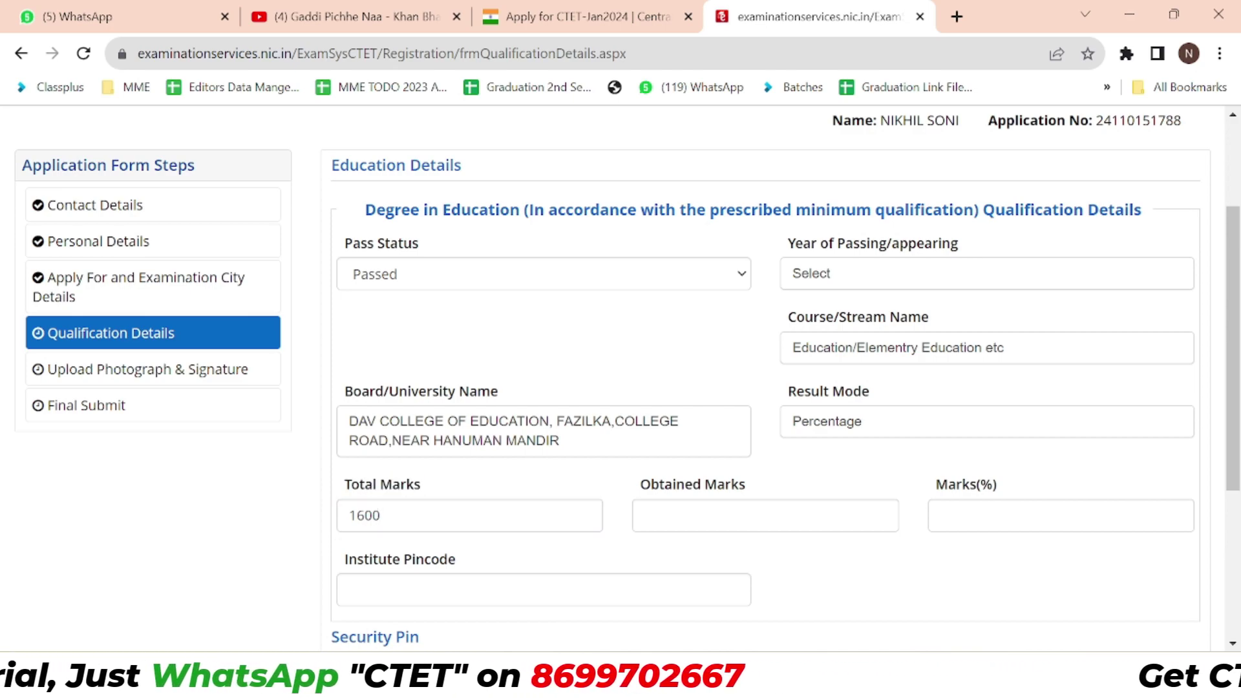
left_click_drag(639, 484, 726, 484)
left_click(724, 515)
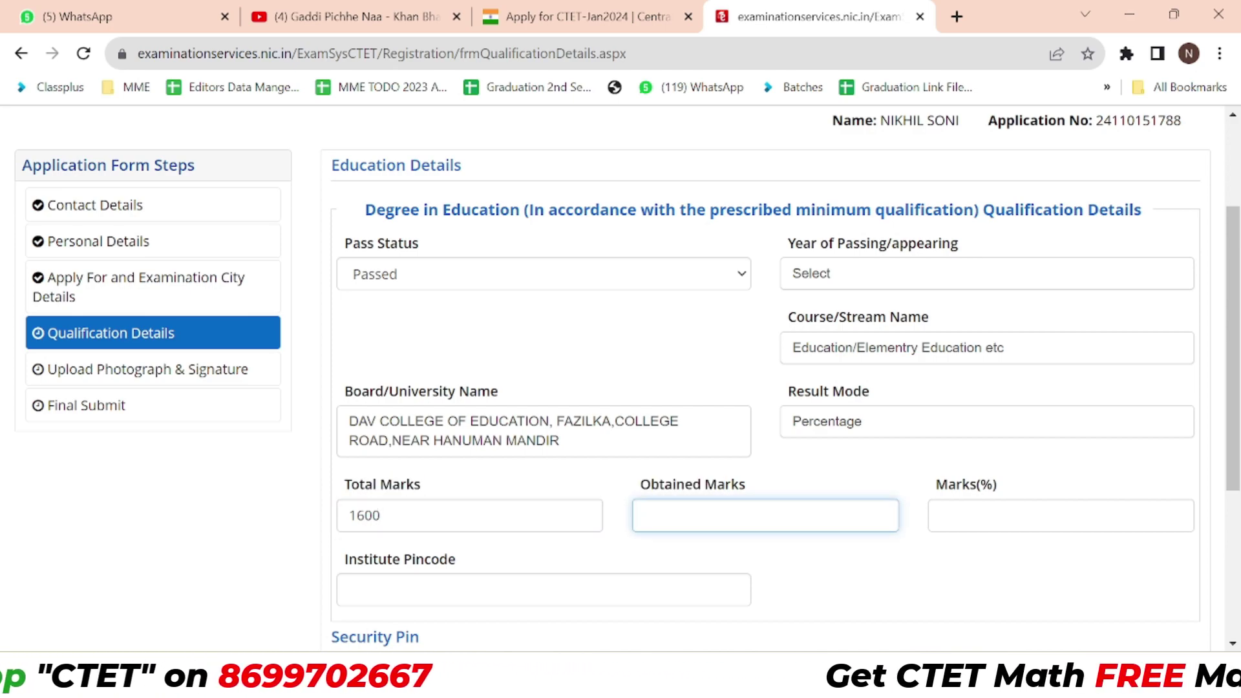
type("1322")
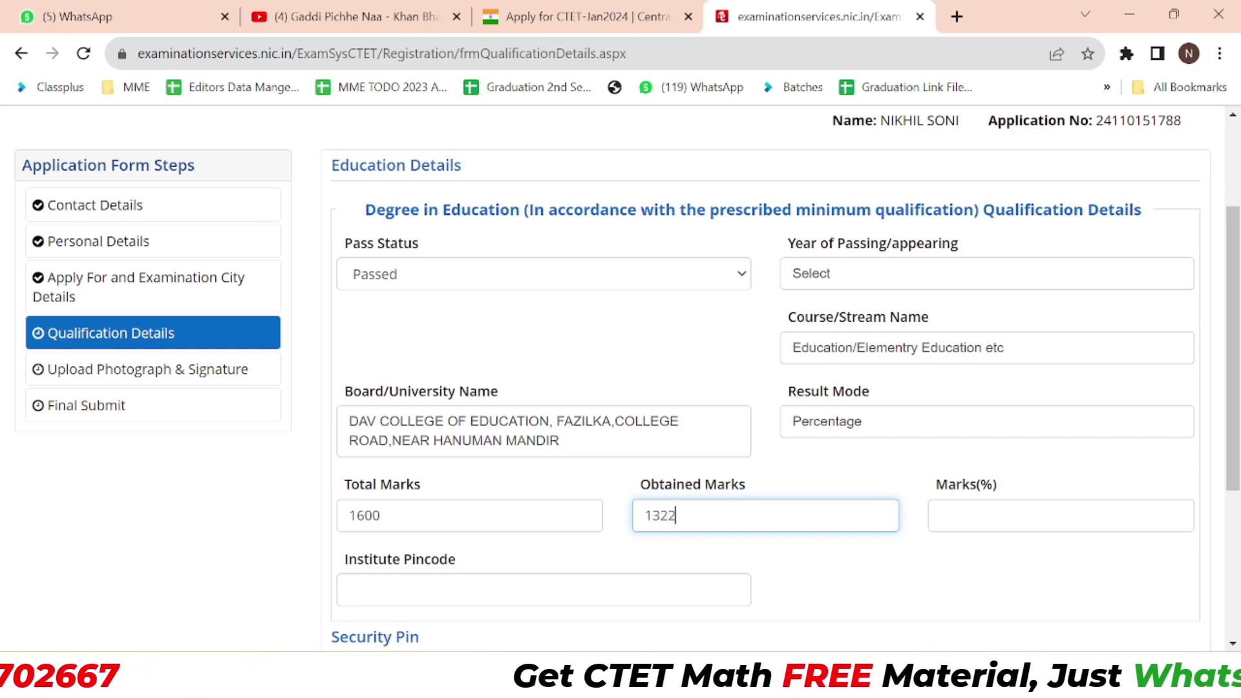
left_click(975, 515)
key("Tab")
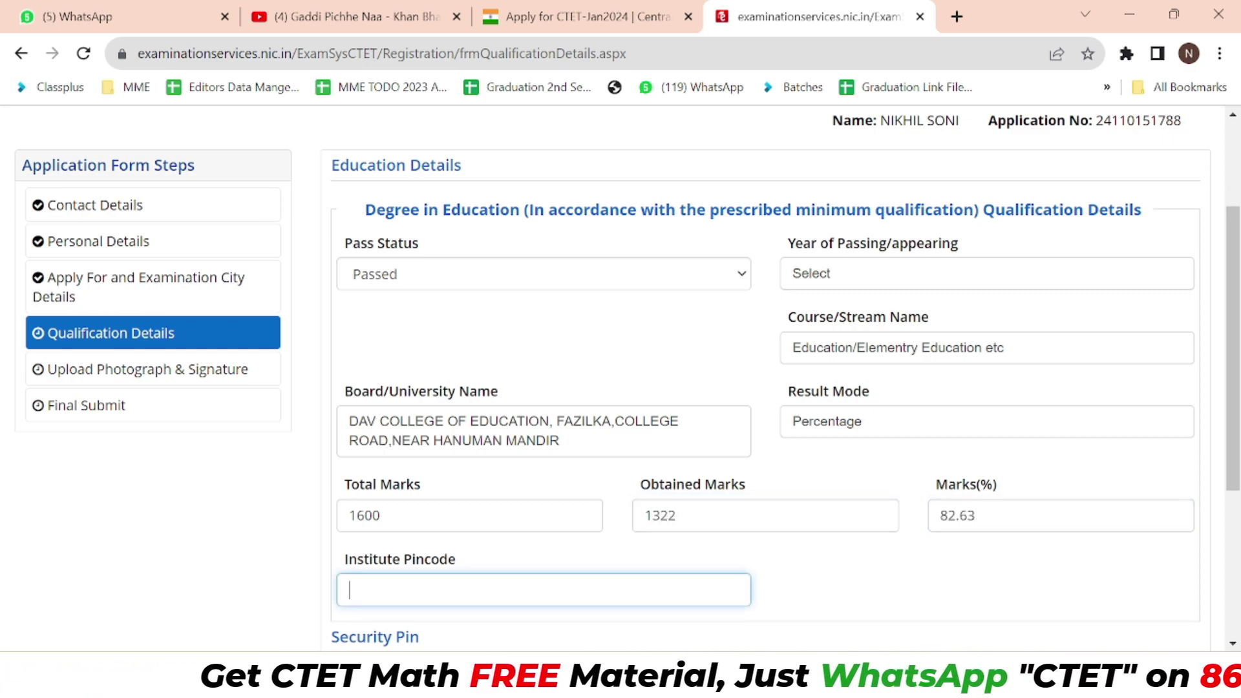
- Fill in the institute's pincode
left_click_drag(344, 559, 455, 559)
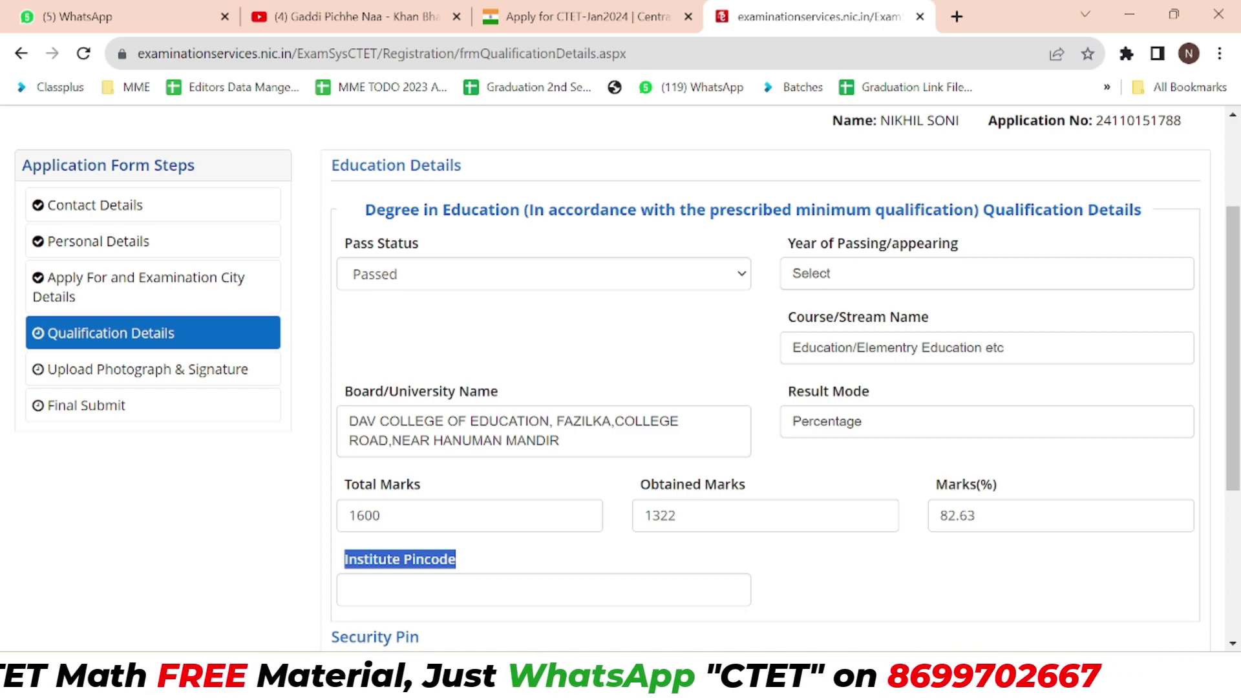
left_click_drag(345, 391, 498, 391)
left_click(362, 589)
type("1")
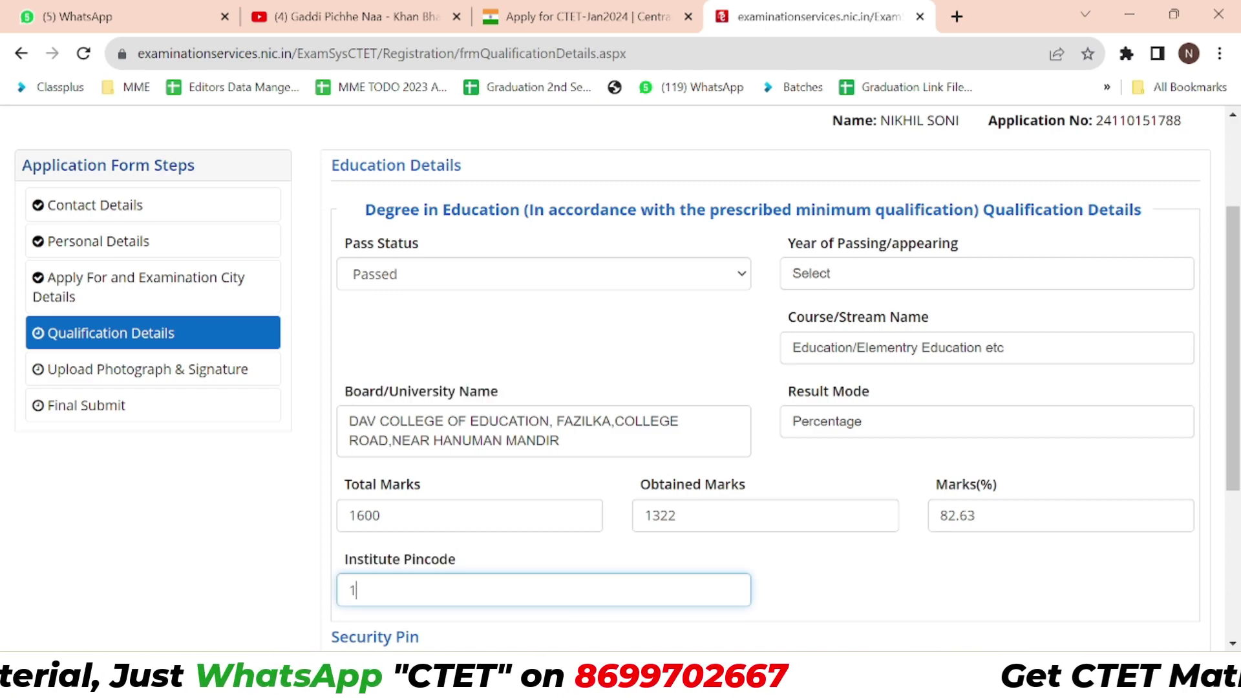
type("52123")
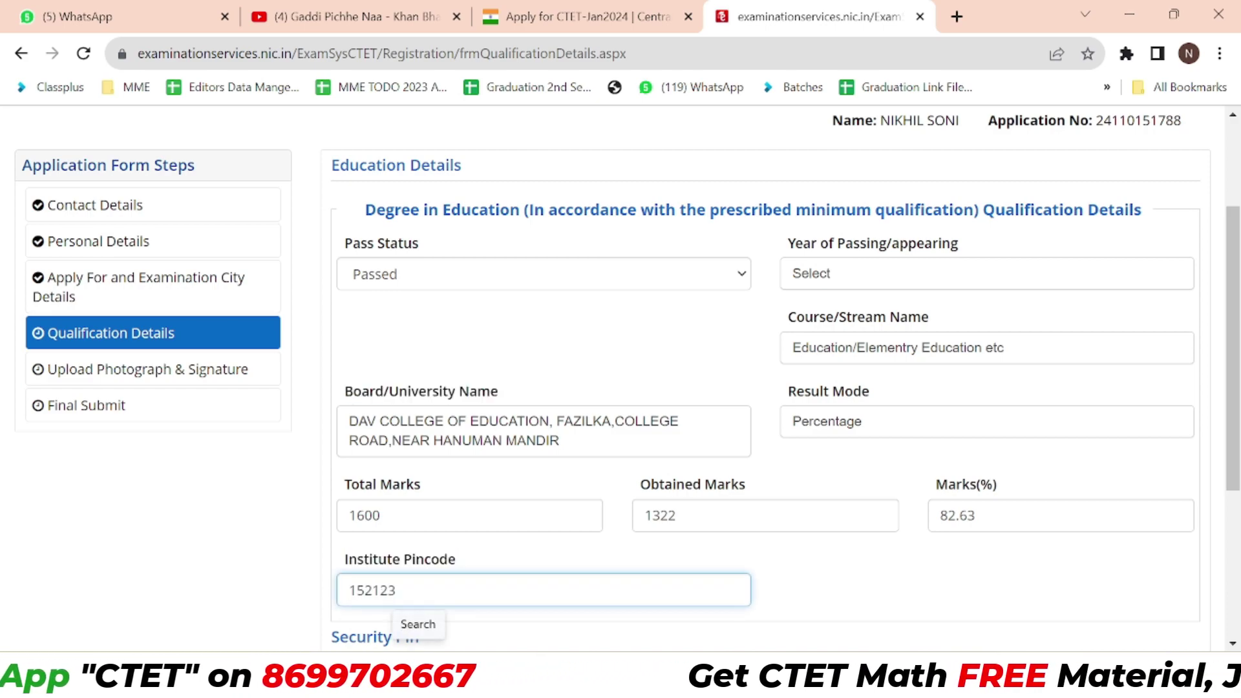
scroll(620, 362, "down", 2)
- Enter the corrected security pin, then save the qualification details and confirm with Yes
left_click(764, 549)
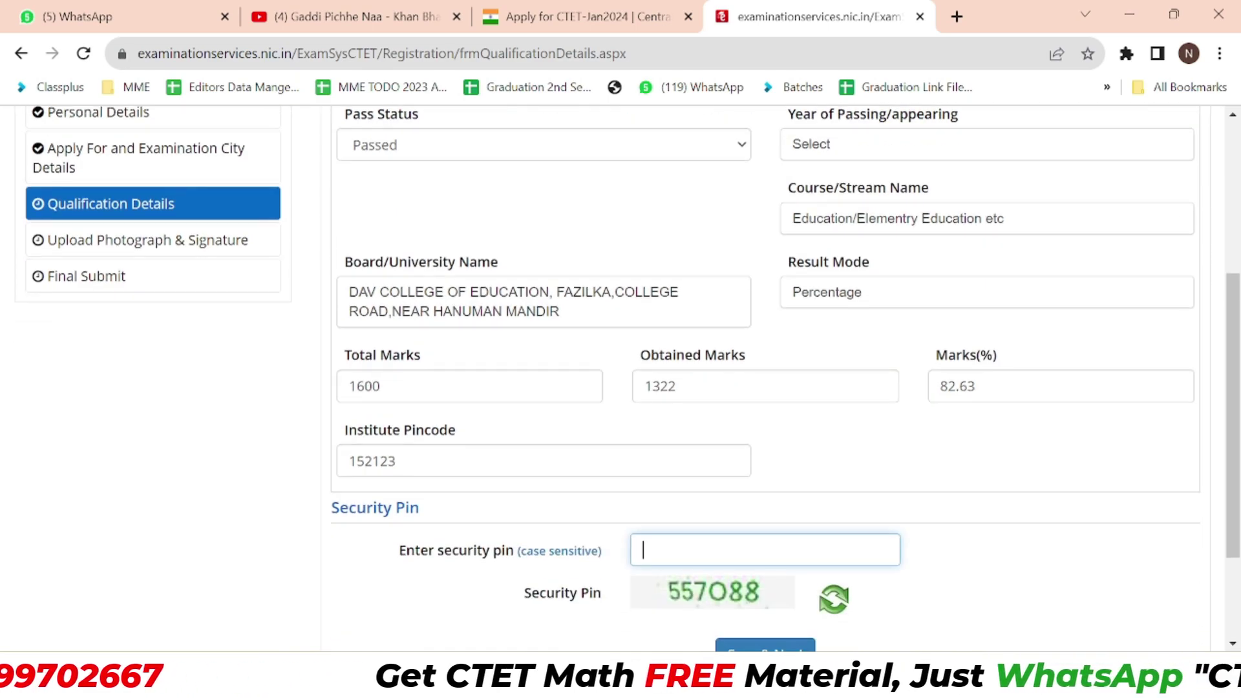
type("55")
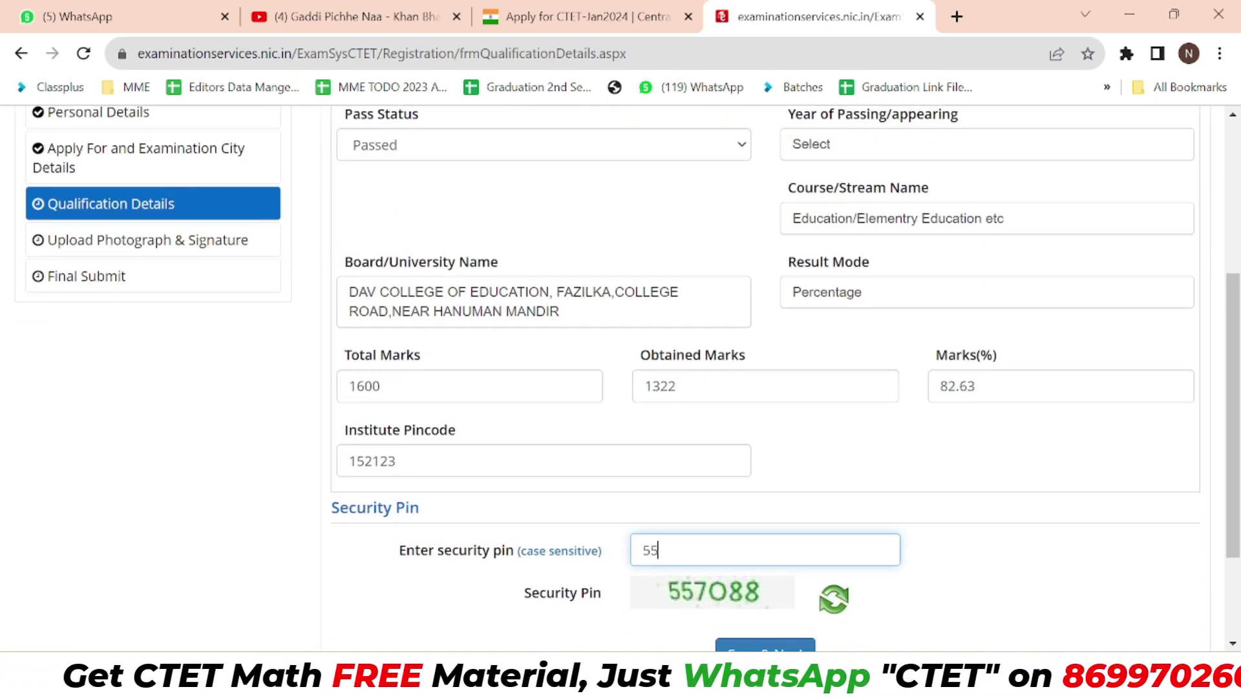
type("70")
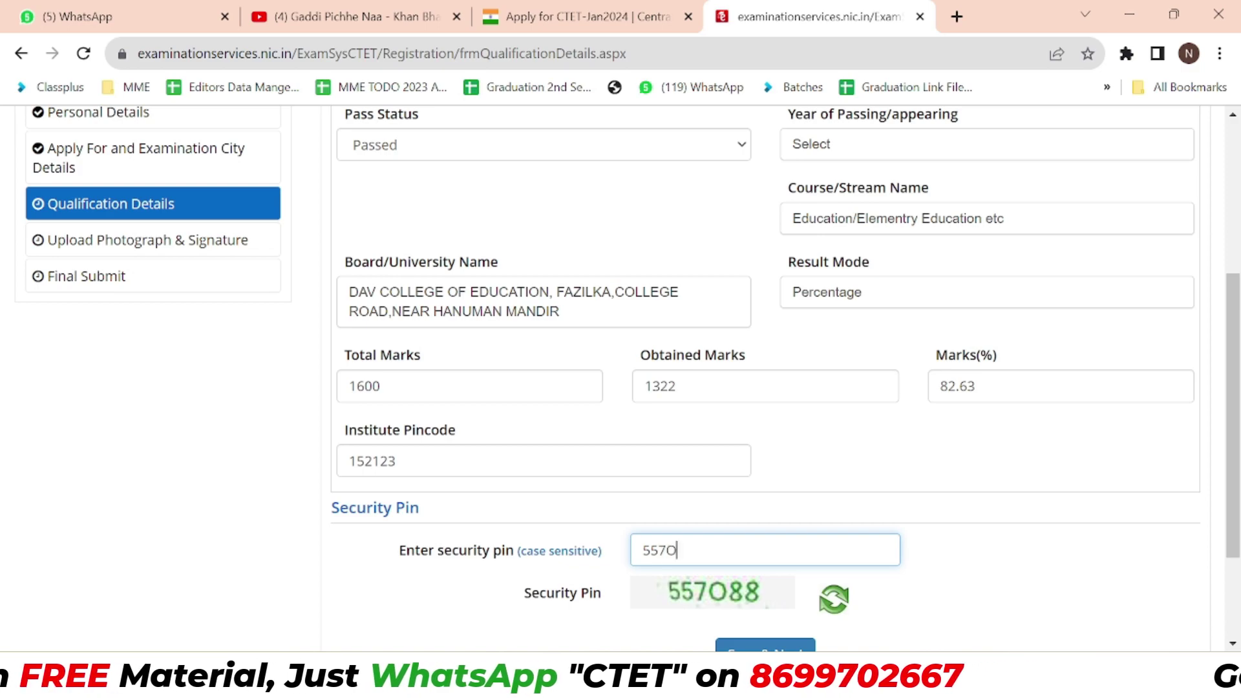
type("**")
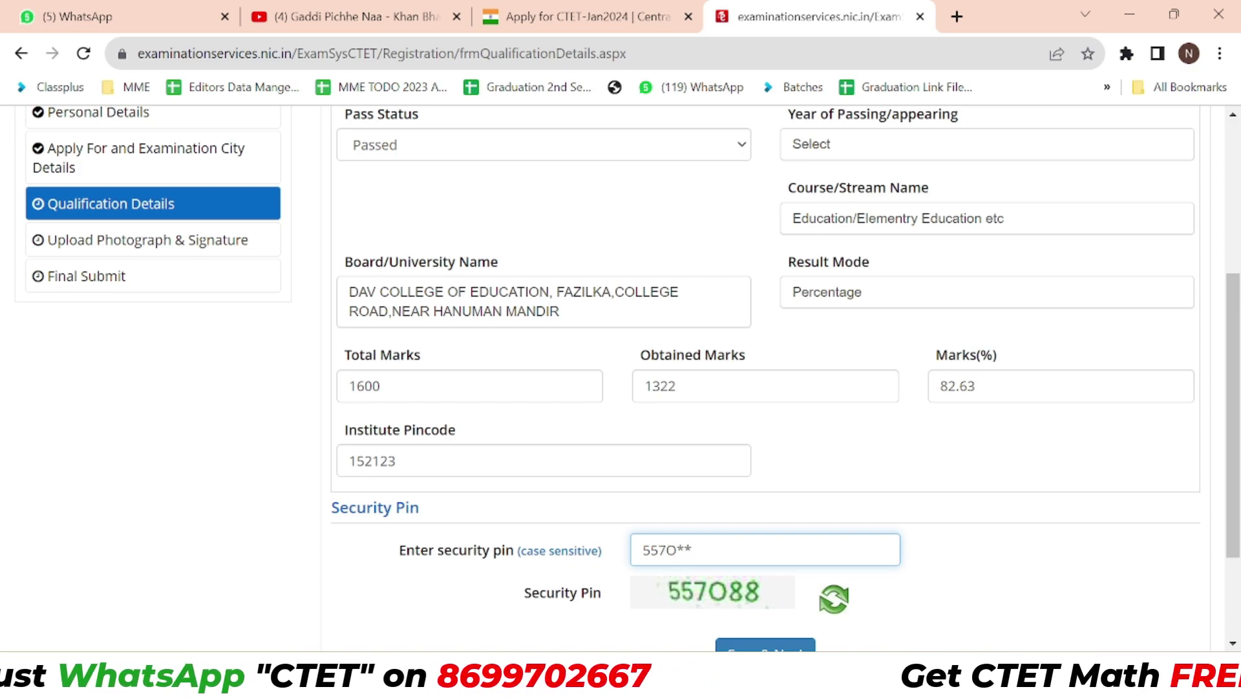
key("BackSpace")
key("BackSpace")
type("88")
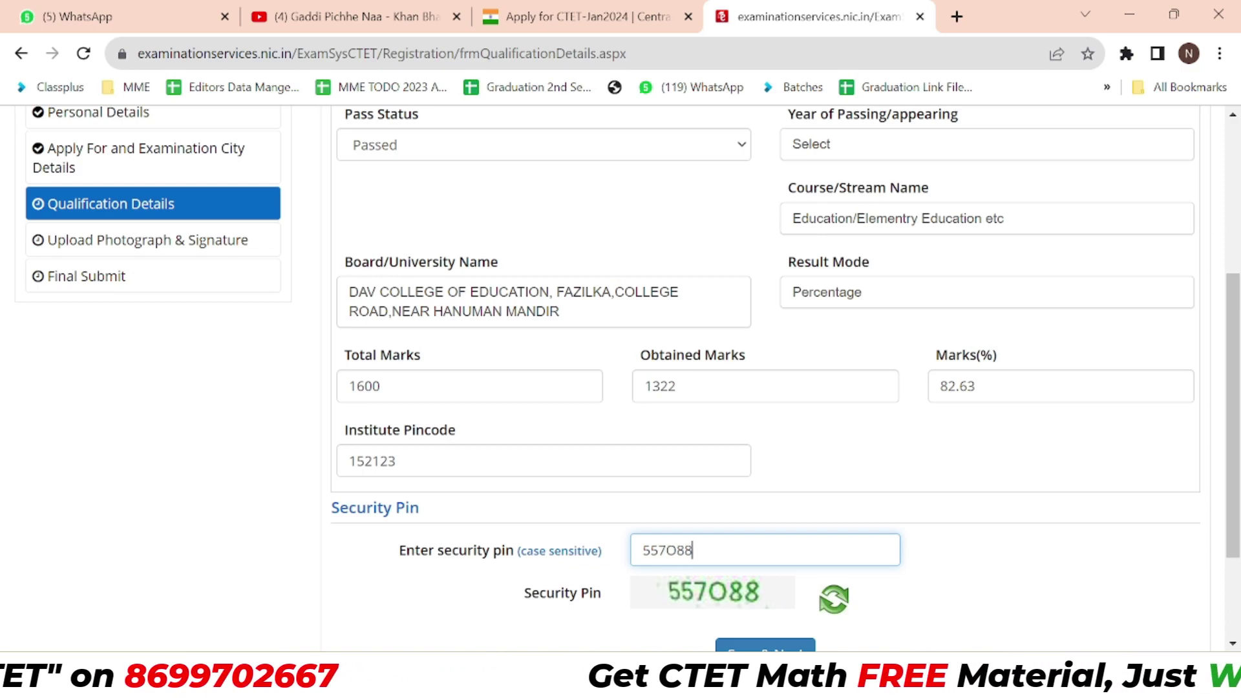
key("Return")
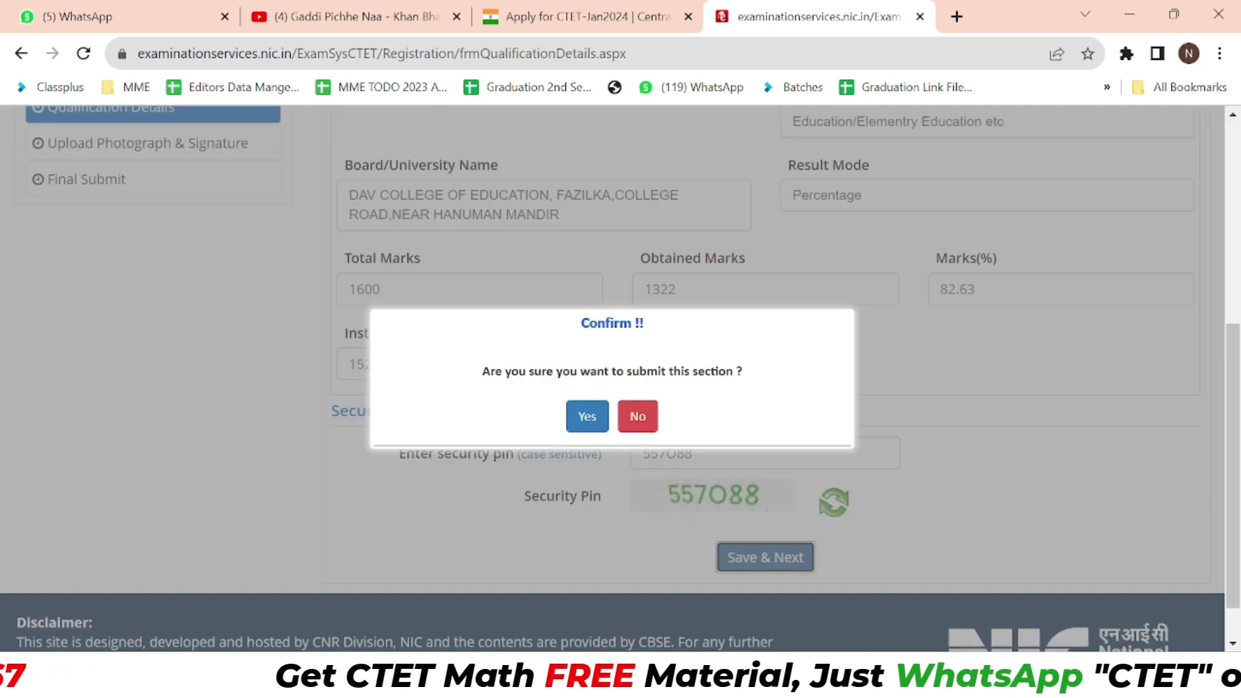
key("Return")
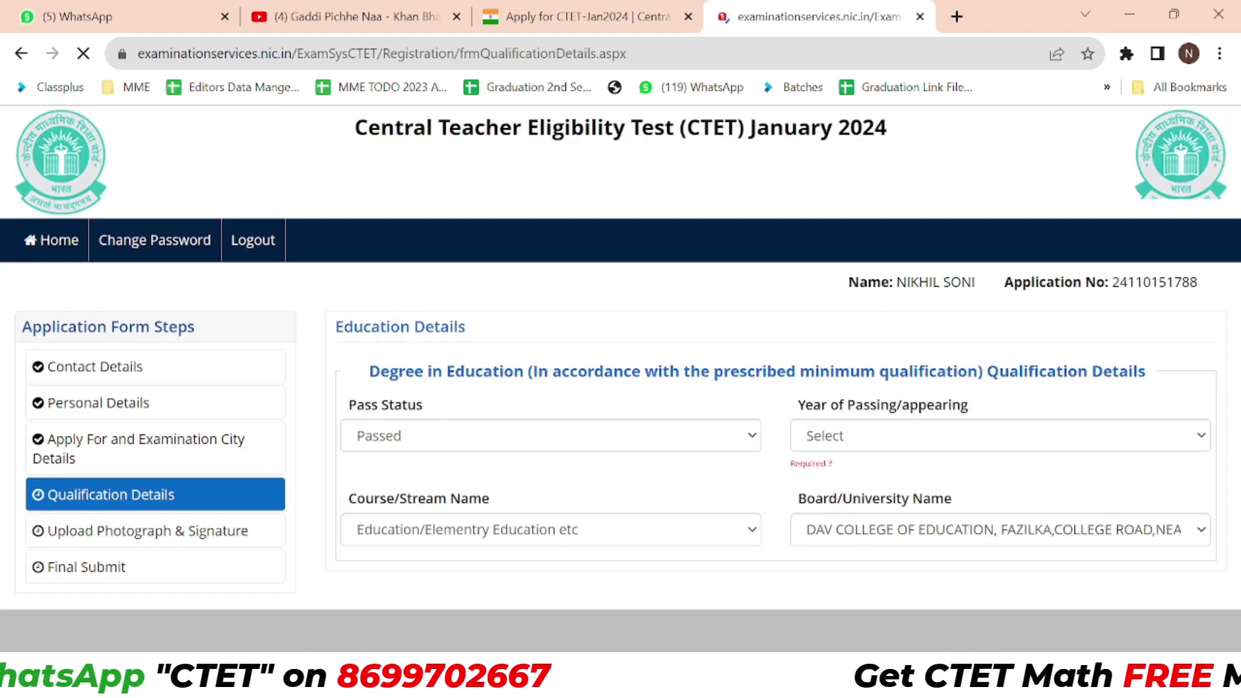
scroll(840, 347, "down", 1)
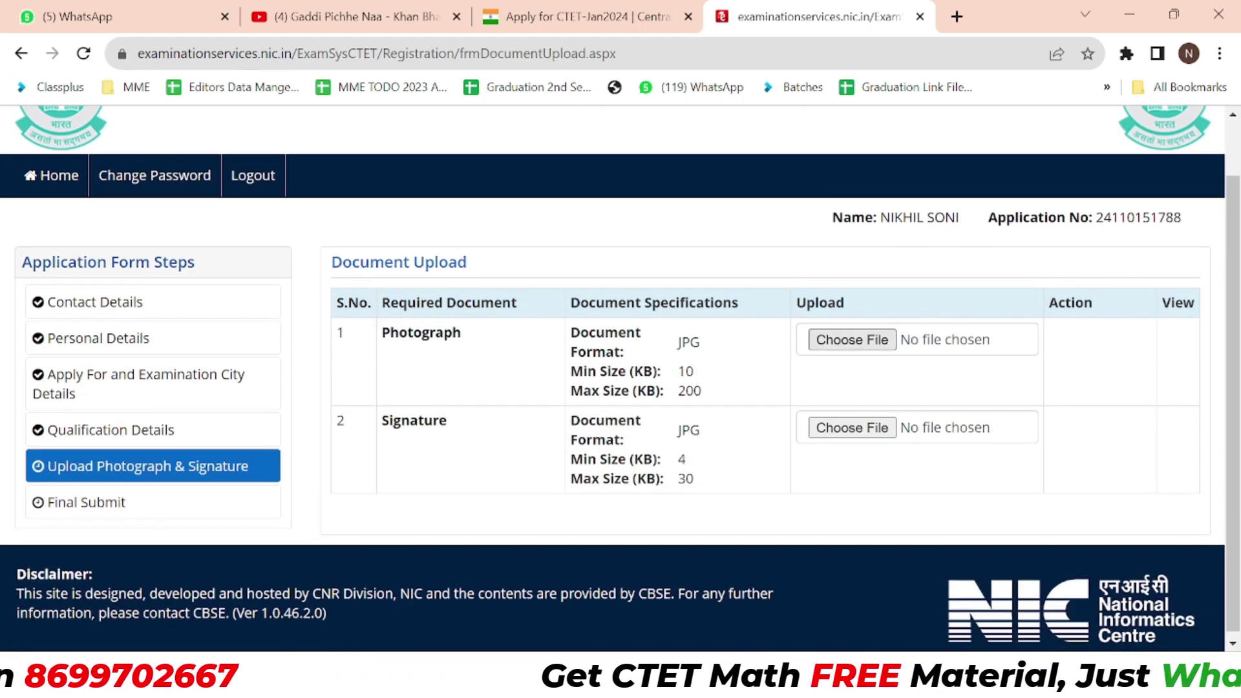
left_click(852, 339)
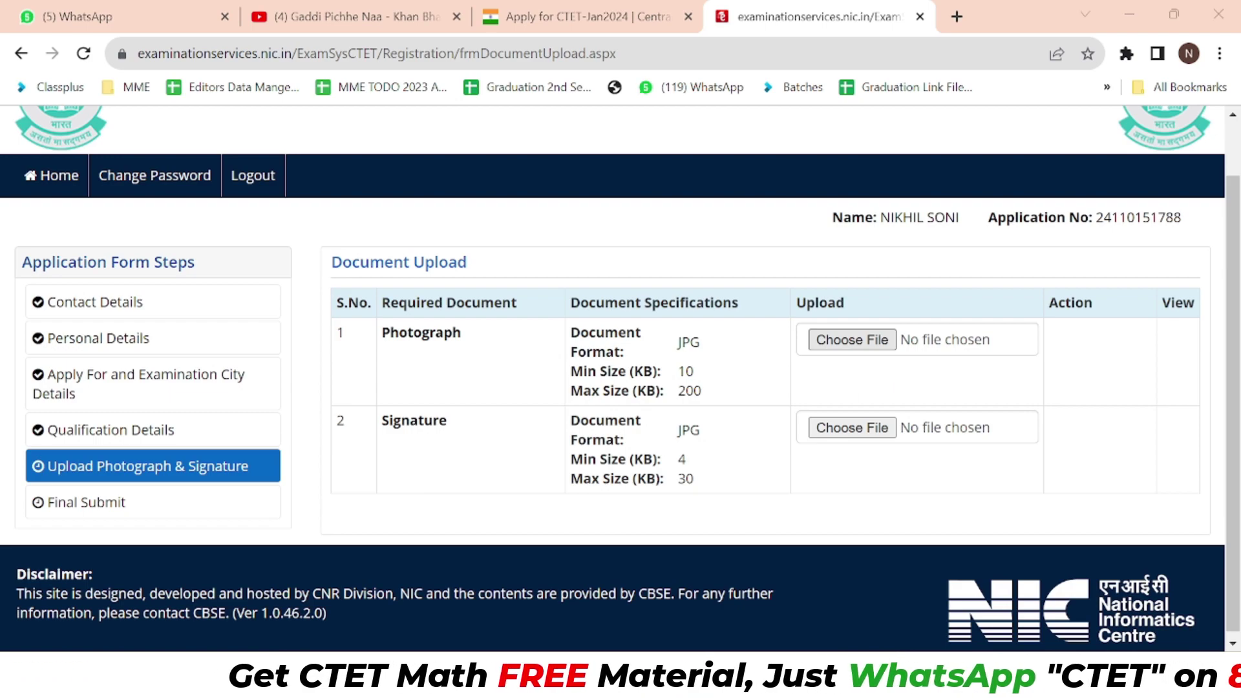
key("Escape")
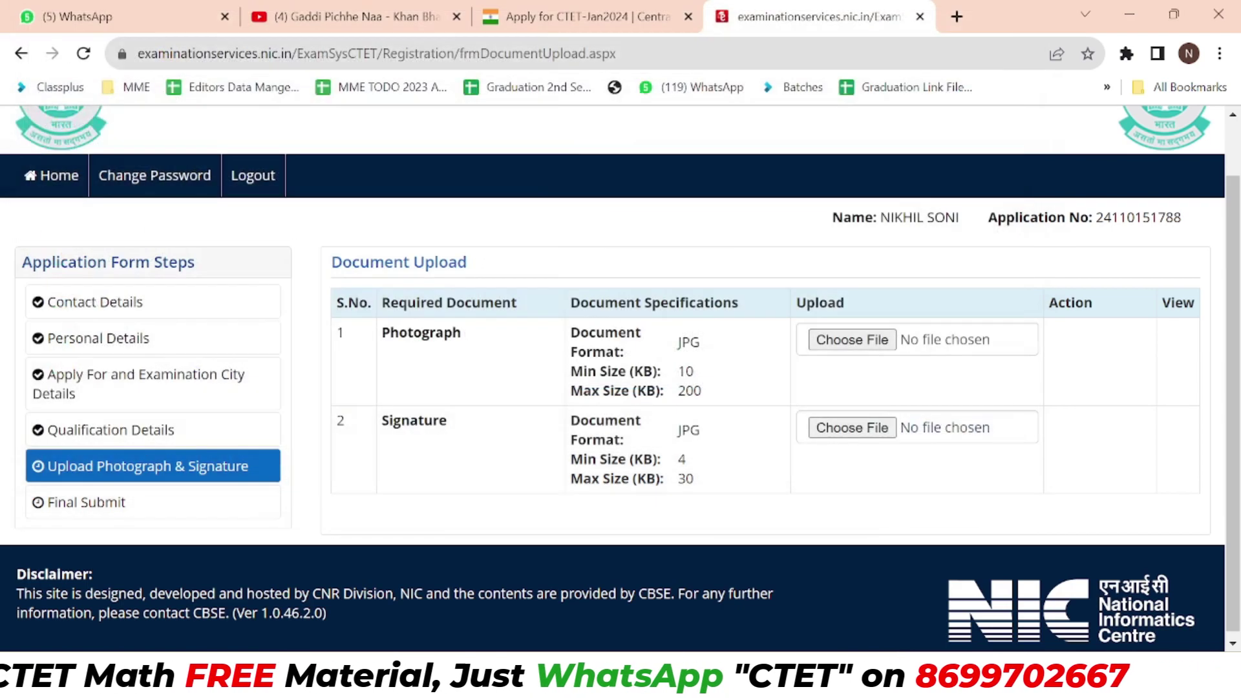
left_click_drag(571, 333, 625, 352)
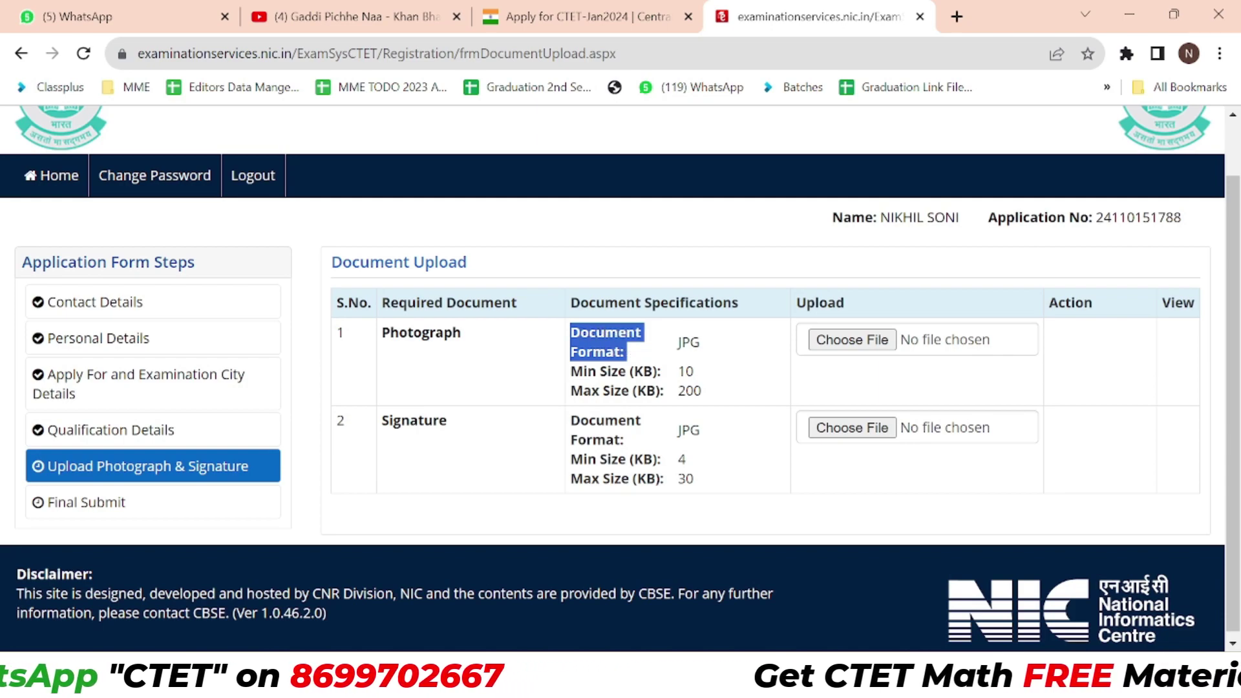
left_click_drag(677, 342, 700, 344)
left_click_drag(583, 371, 694, 371)
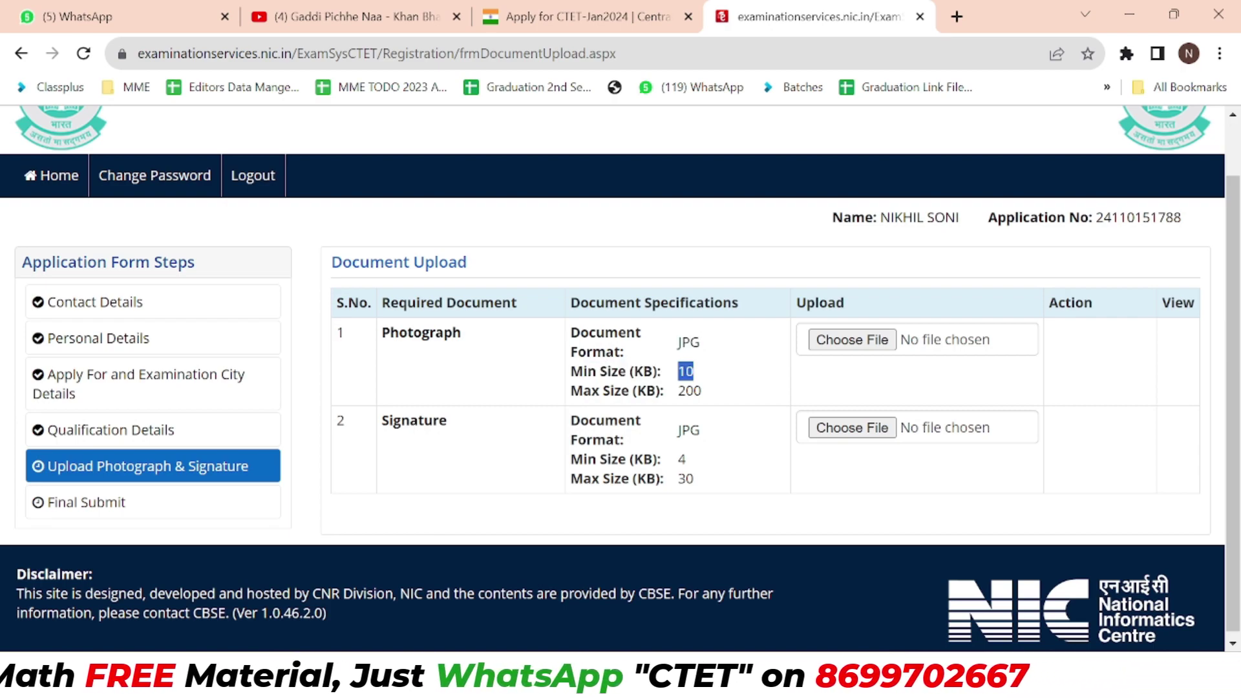
left_click_drag(582, 390, 701, 391)
left_click(658, 391)
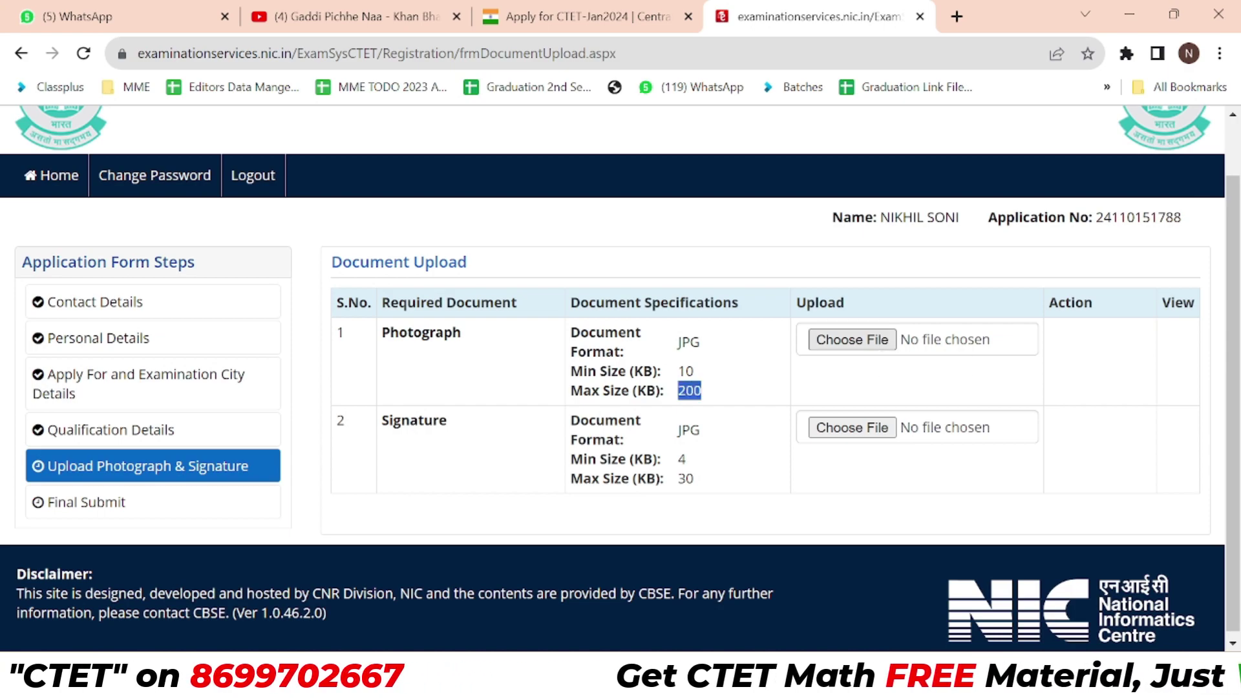
left_click(851, 339)
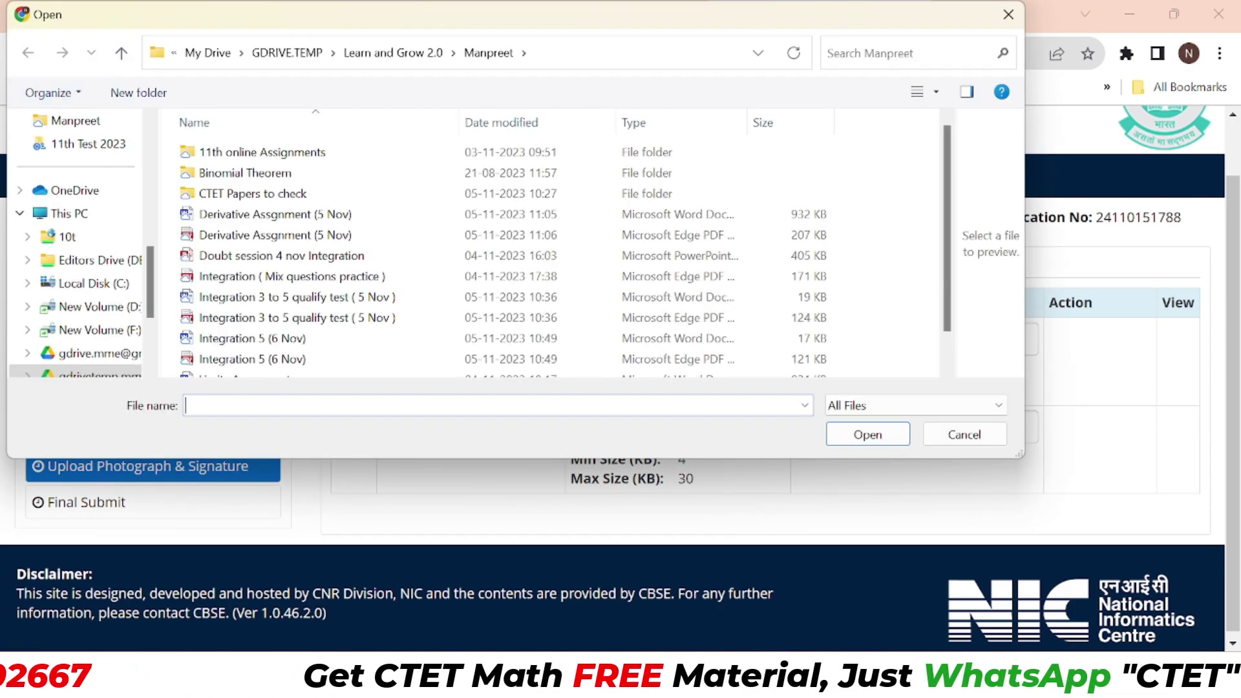
- Upload the candidate's photo from the Desktop as the cropped photograph
scroll(78, 246, "up", 5)
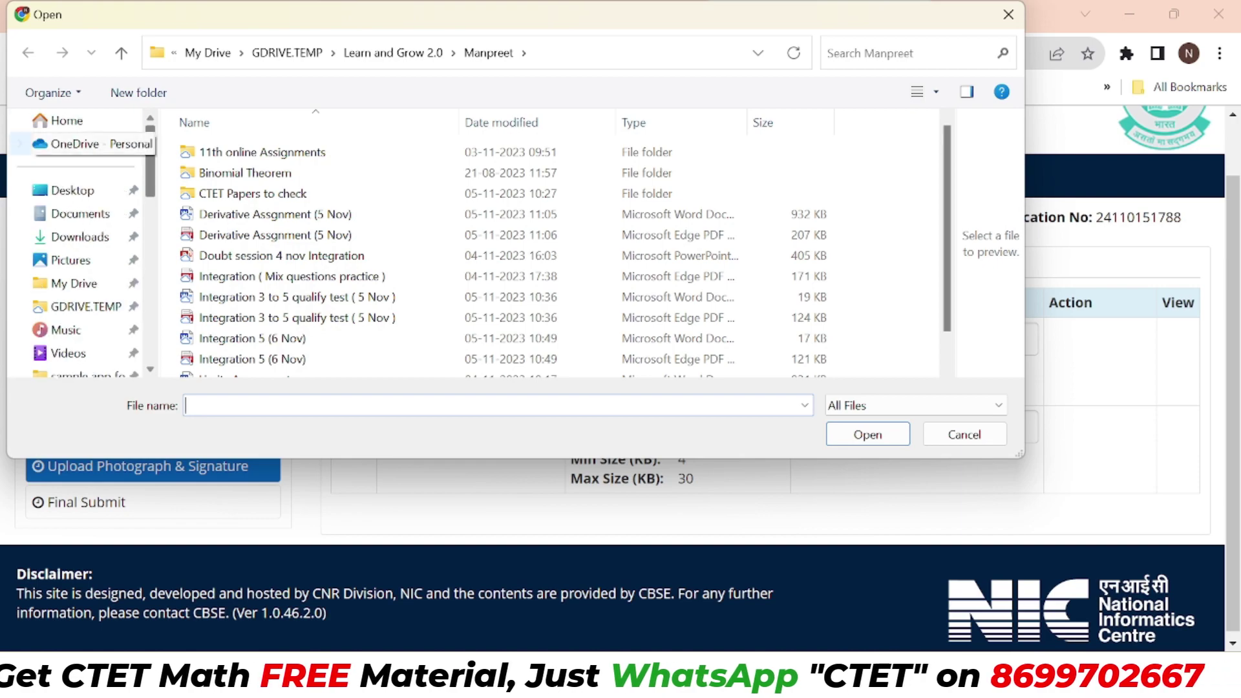
left_click(72, 190)
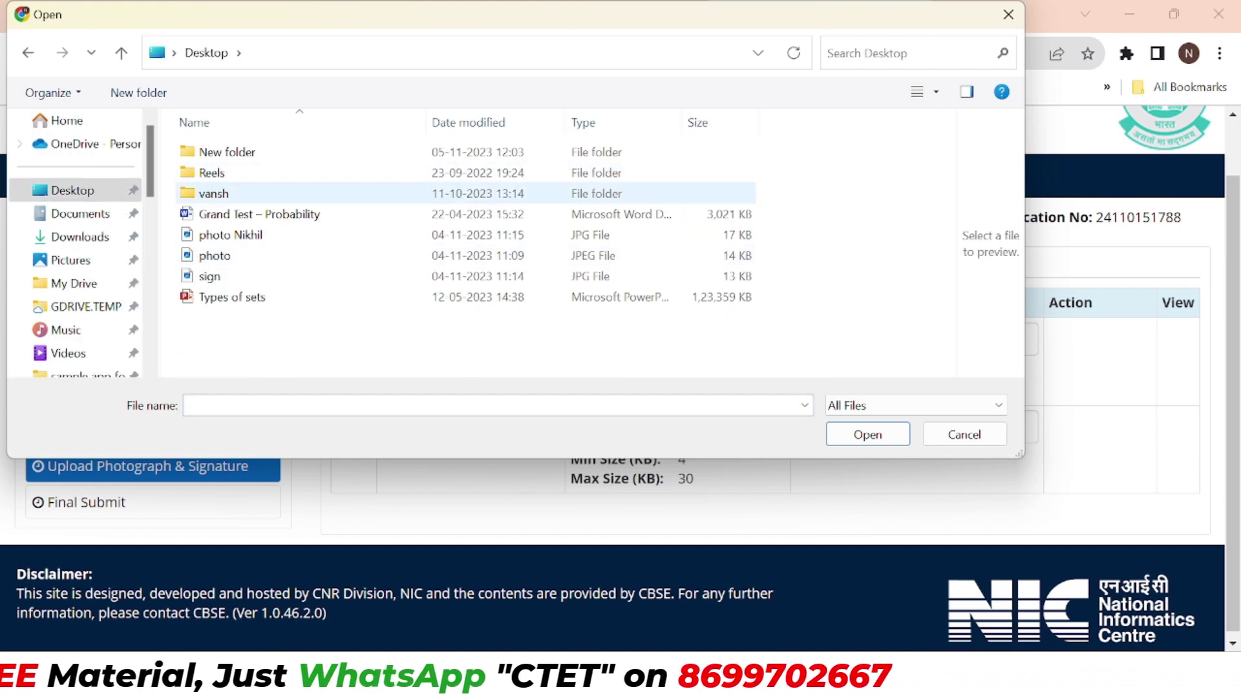
left_click(230, 235)
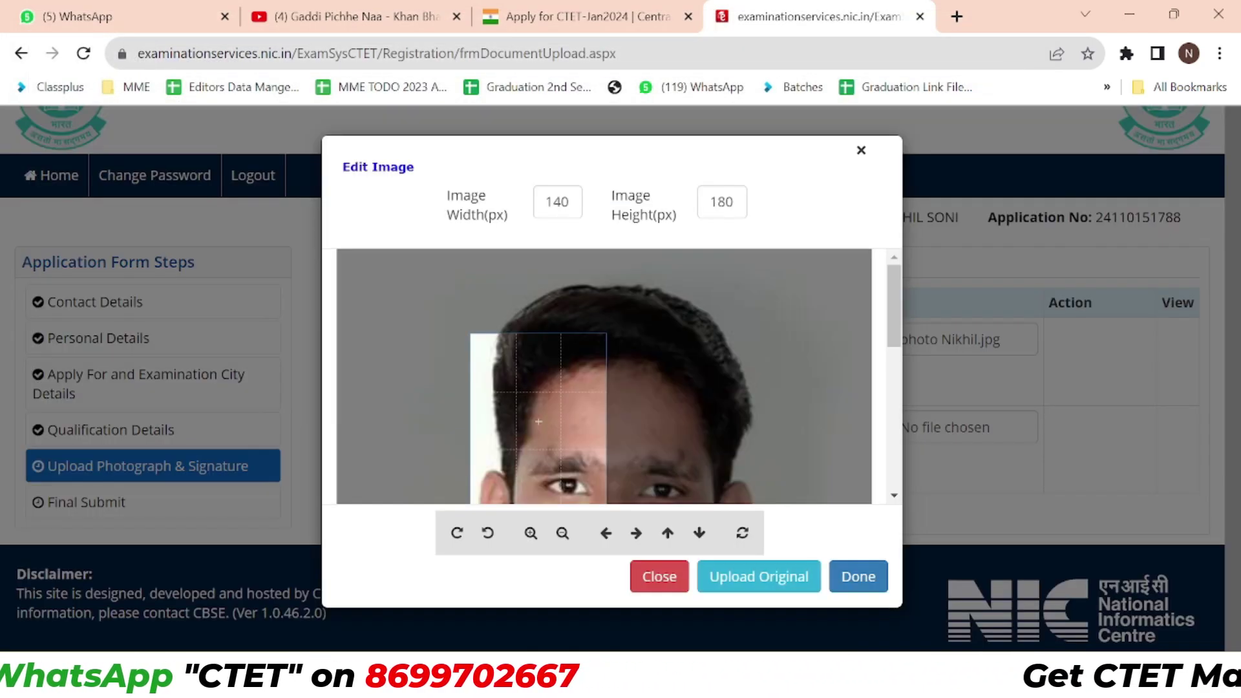
scroll(605, 375, "down", 5)
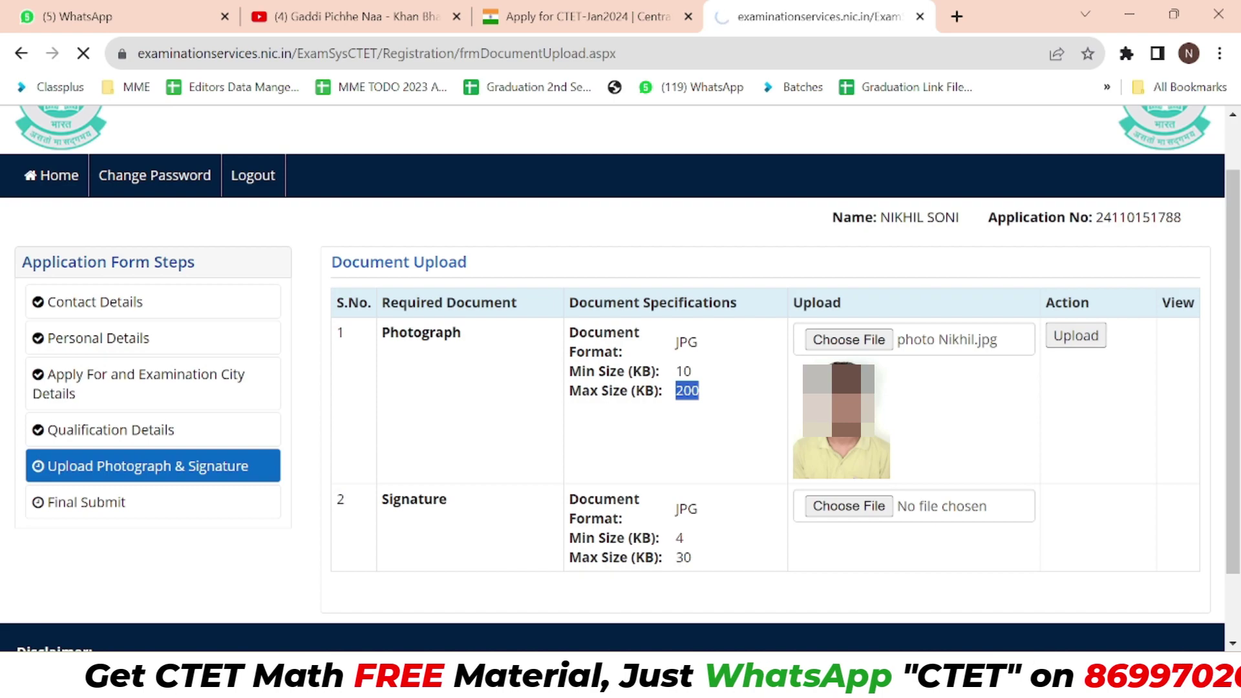
key("Return")
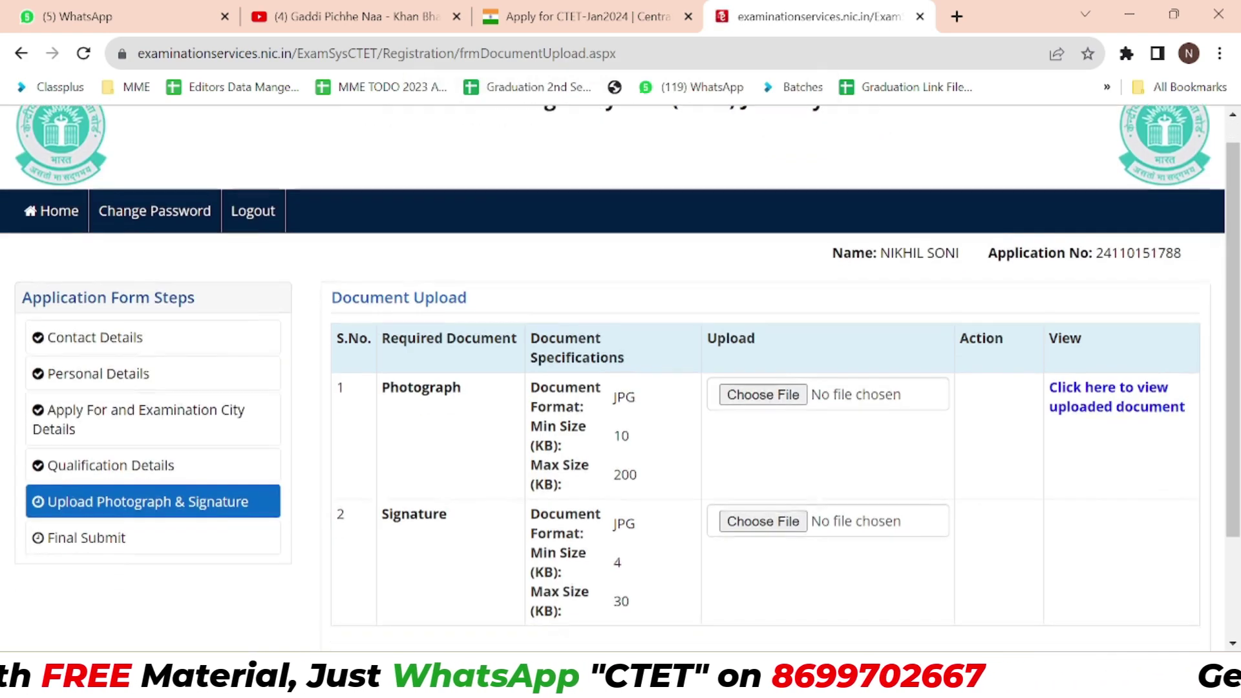
- Attach the 'sign' image from the Desktop as the signature
left_click(762, 453)
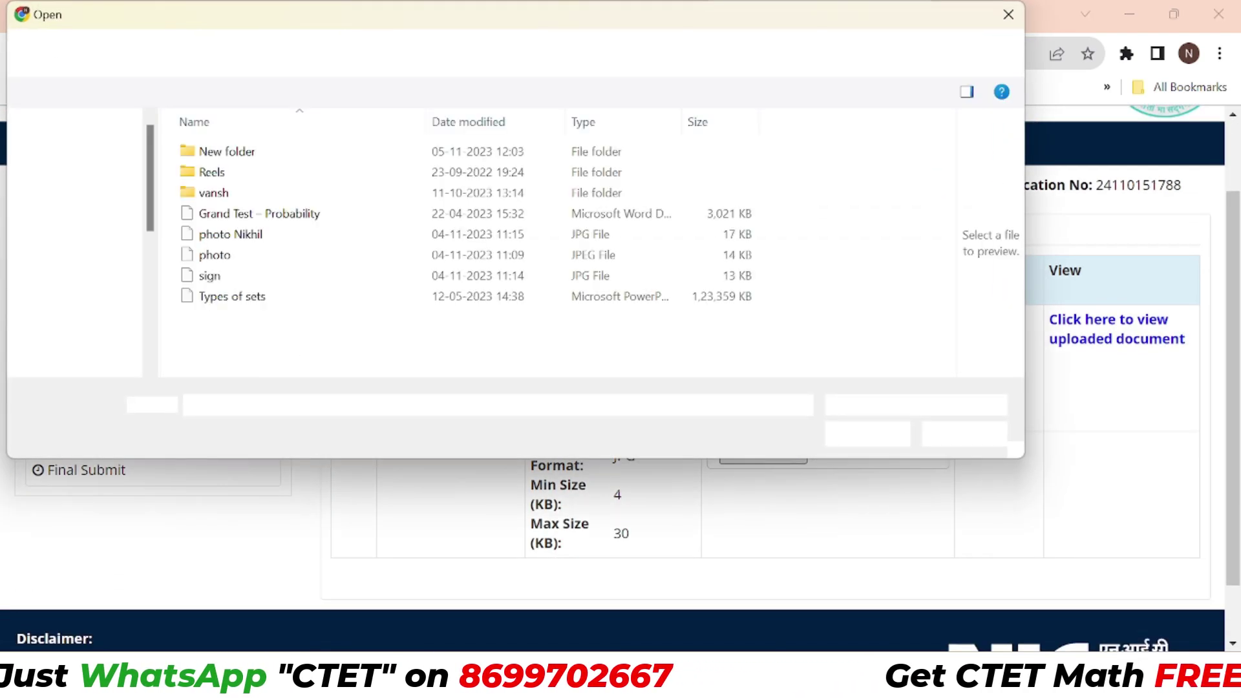
double_click(216, 274)
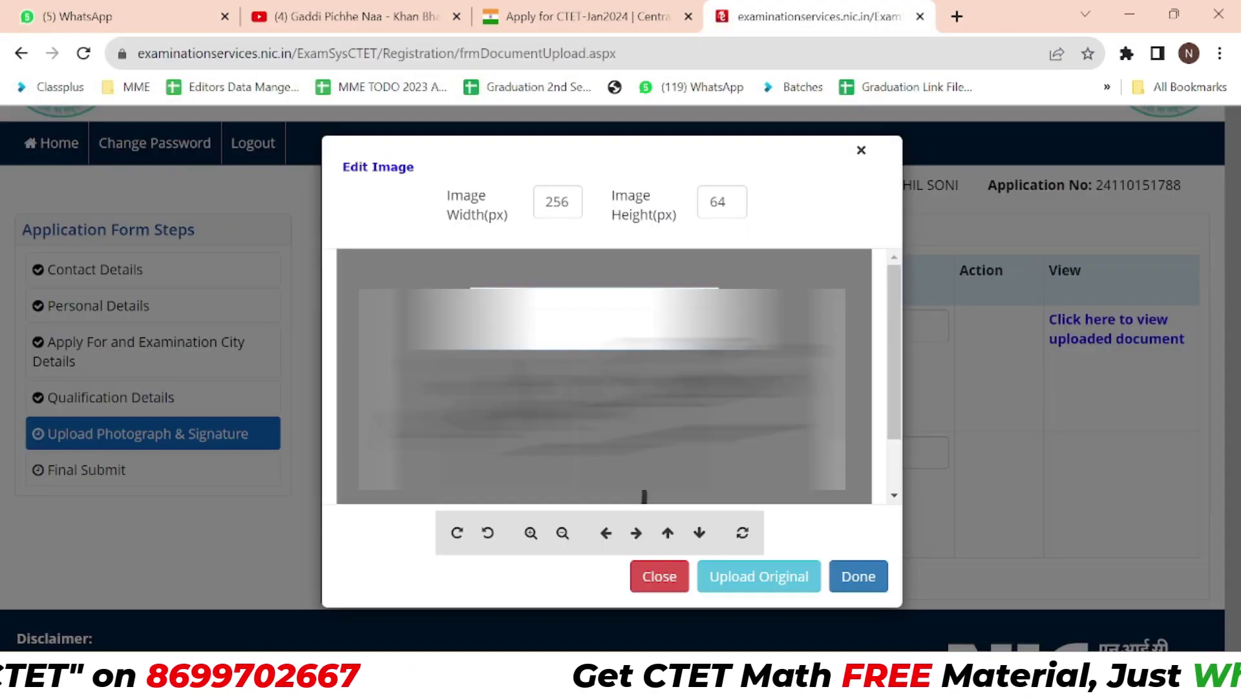
left_click(759, 576)
- Upload the signature, then preview both the uploaded photograph and signature
left_click(981, 449)
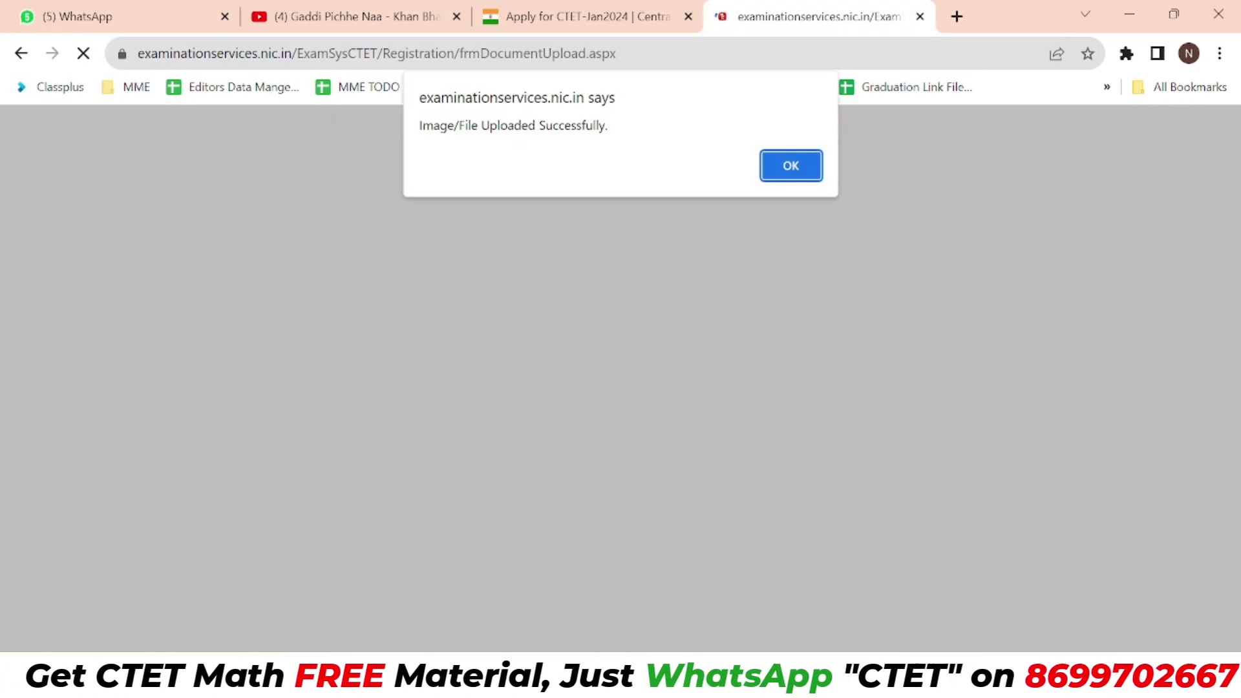
left_click(790, 165)
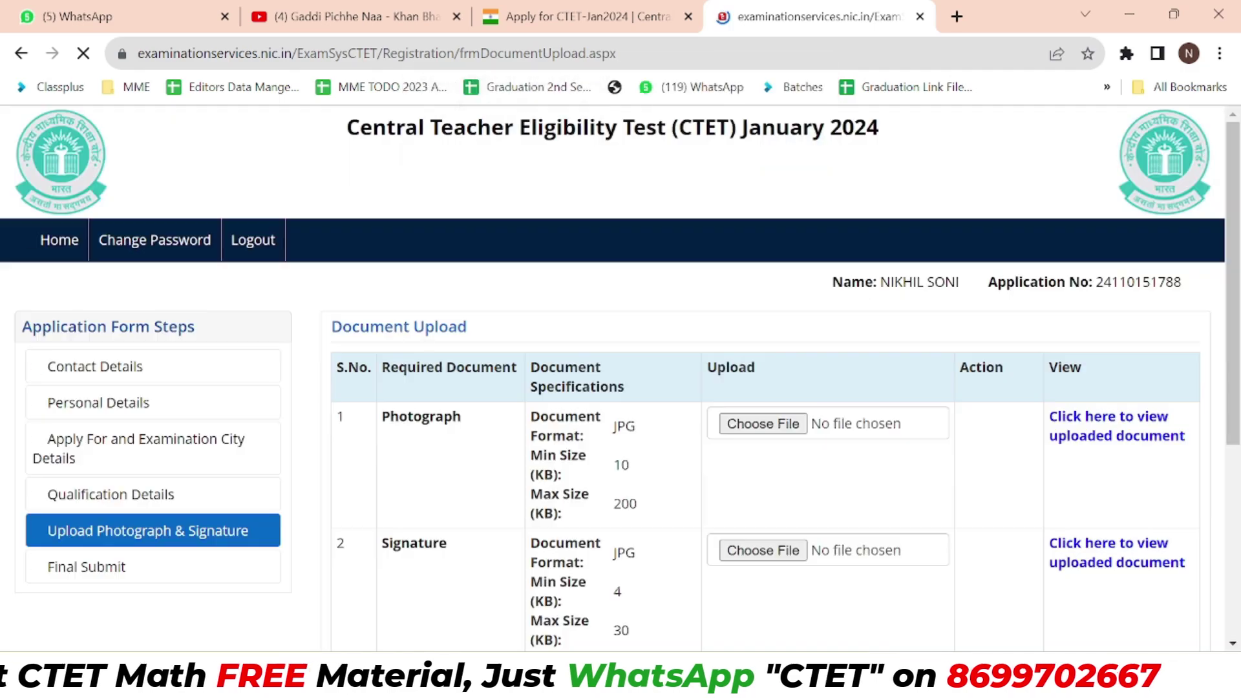
left_click(1108, 426)
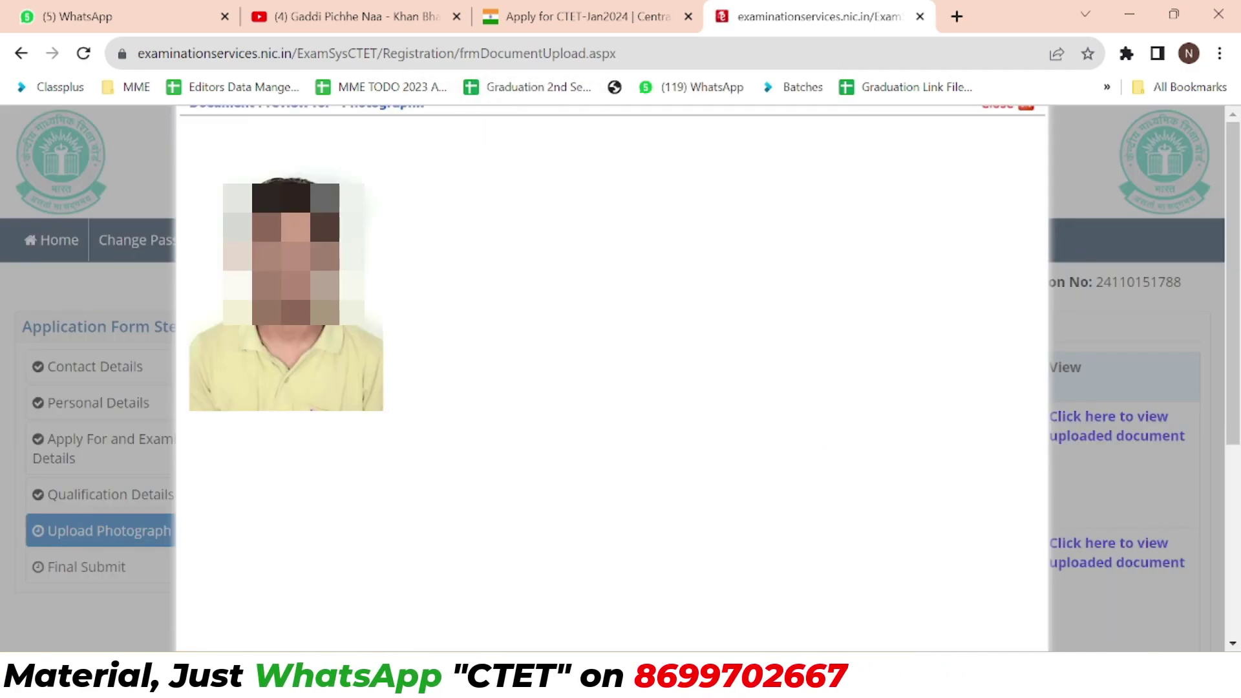
left_click(1005, 103)
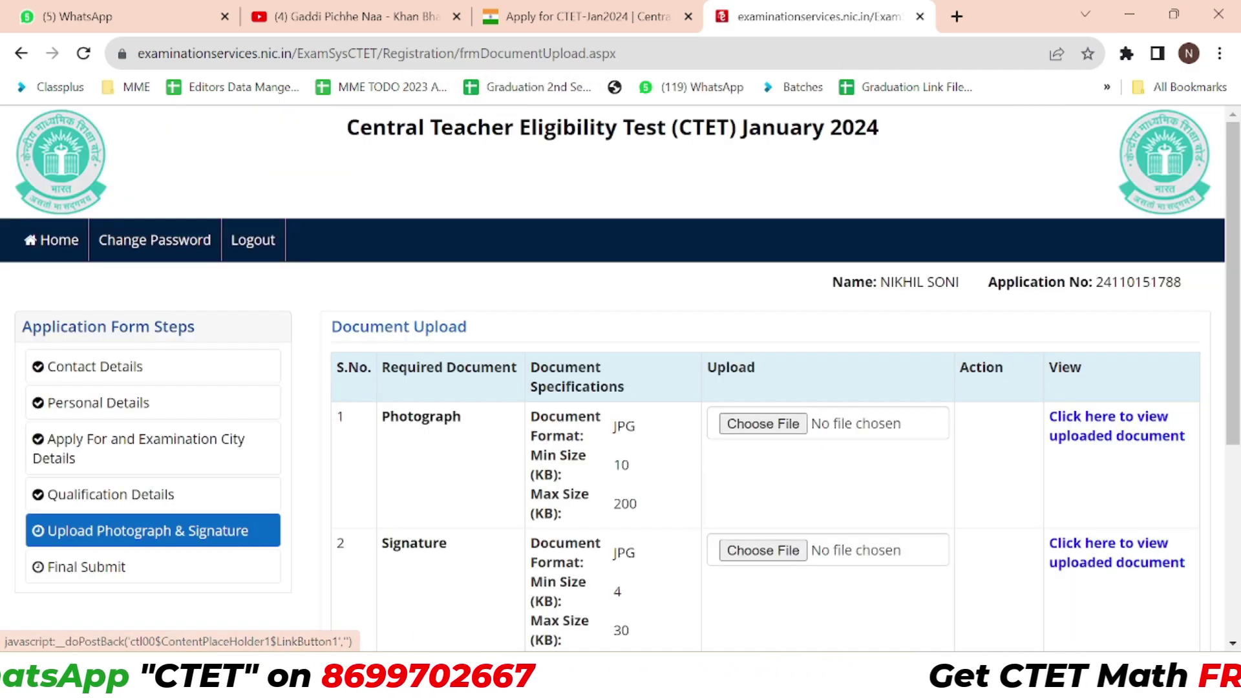
left_click(1117, 553)
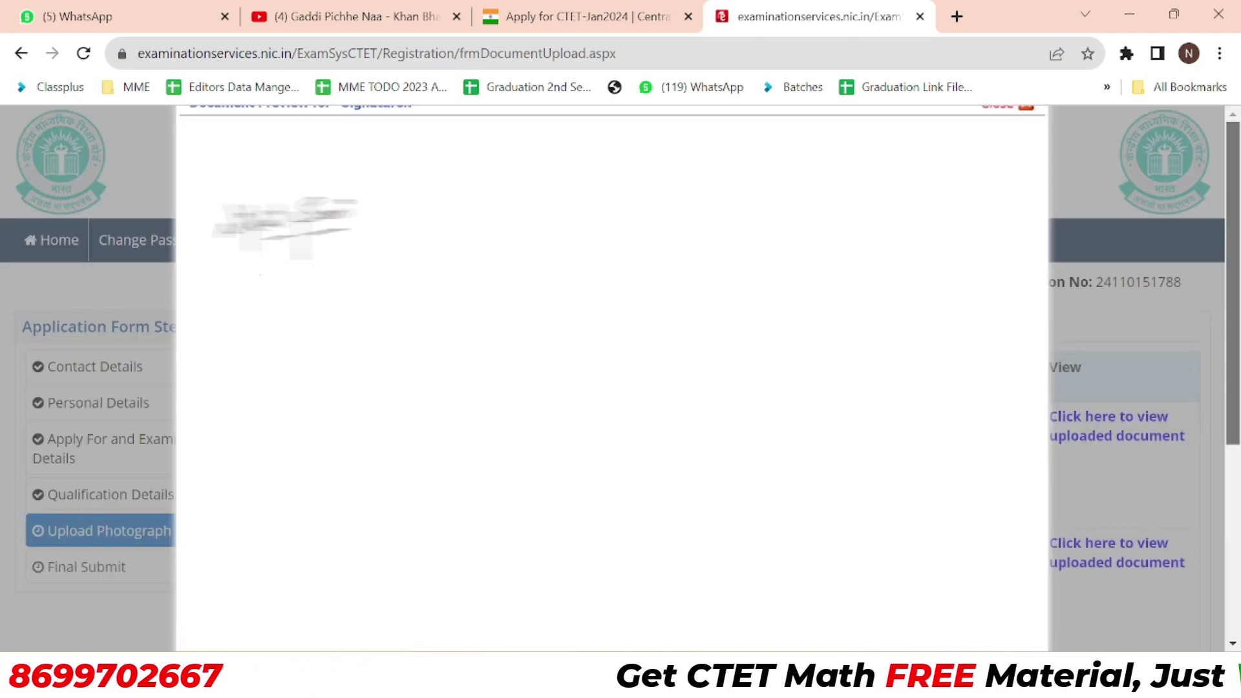
key("ctrl+minus")
key("ctrl+minus")
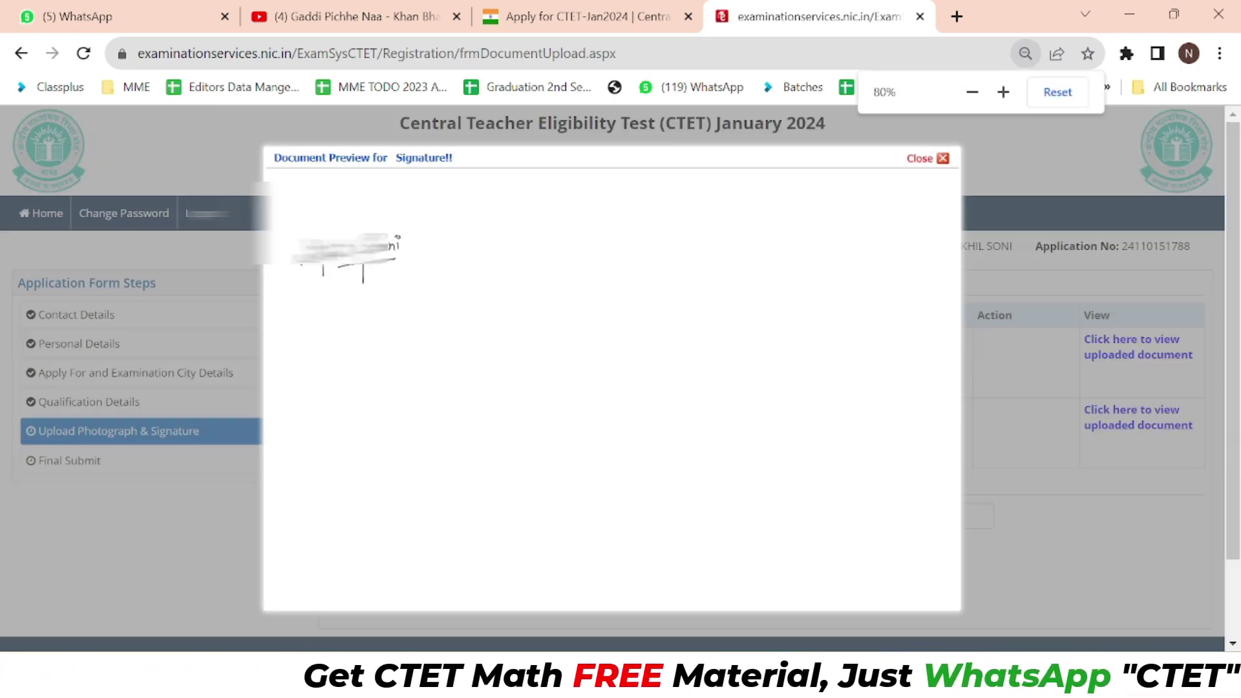
key("Escape")
- Enter the security pin and submit the documents with Save & Next, confirming Yes
left_click(727, 516)
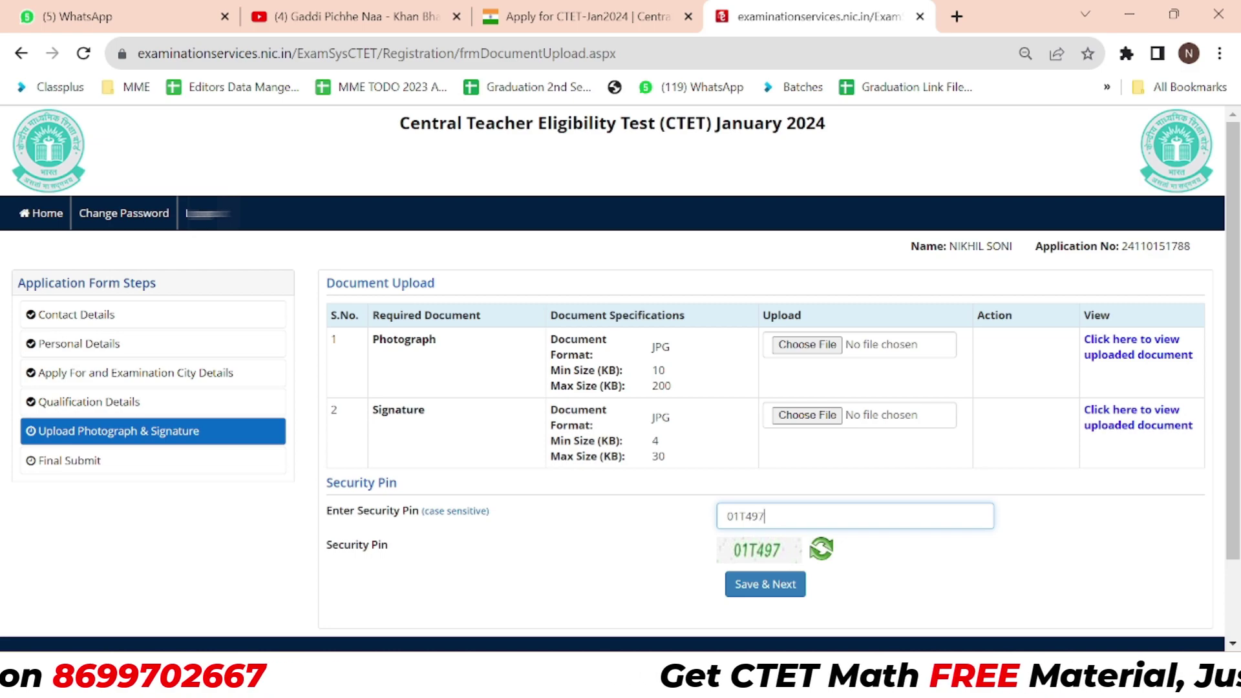
left_click(765, 584)
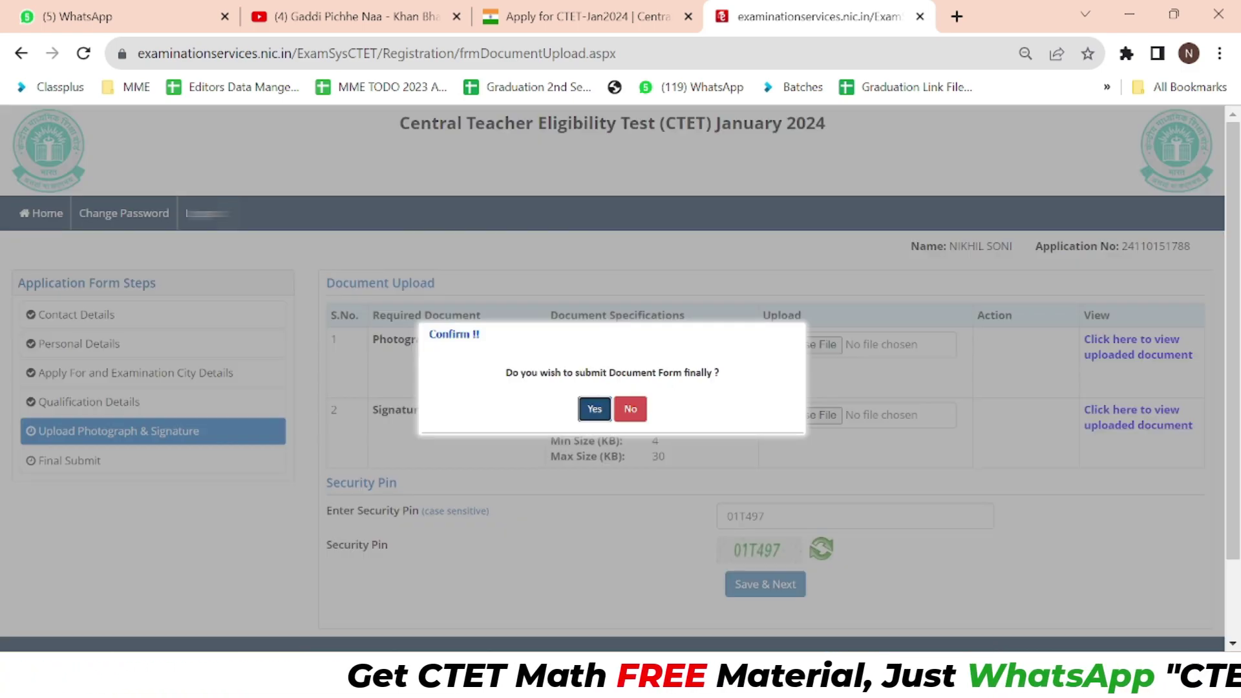
left_click(592, 407)
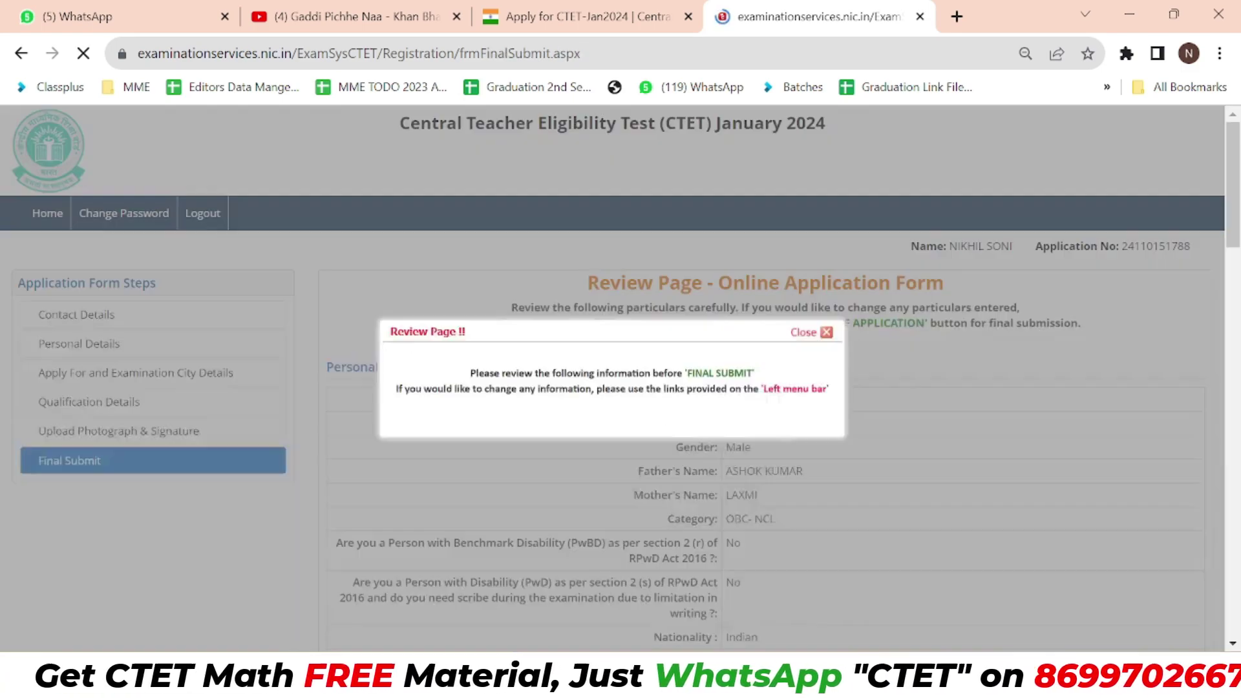
- Dismiss the notice and review the top of the application summary table
left_click(808, 332)
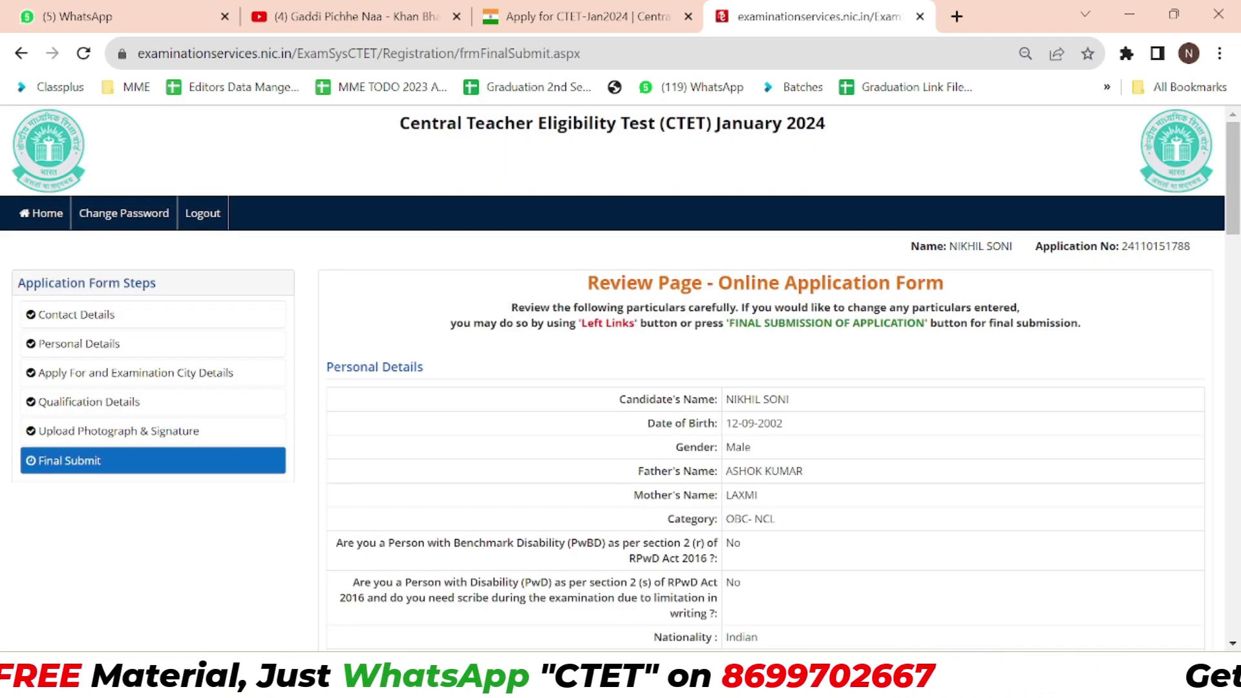
scroll(808, 332, "down", 1)
left_click_drag(599, 250, 944, 250)
left_click(944, 250)
scroll(944, 250, "down", 1)
scroll(762, 374, "down", 1)
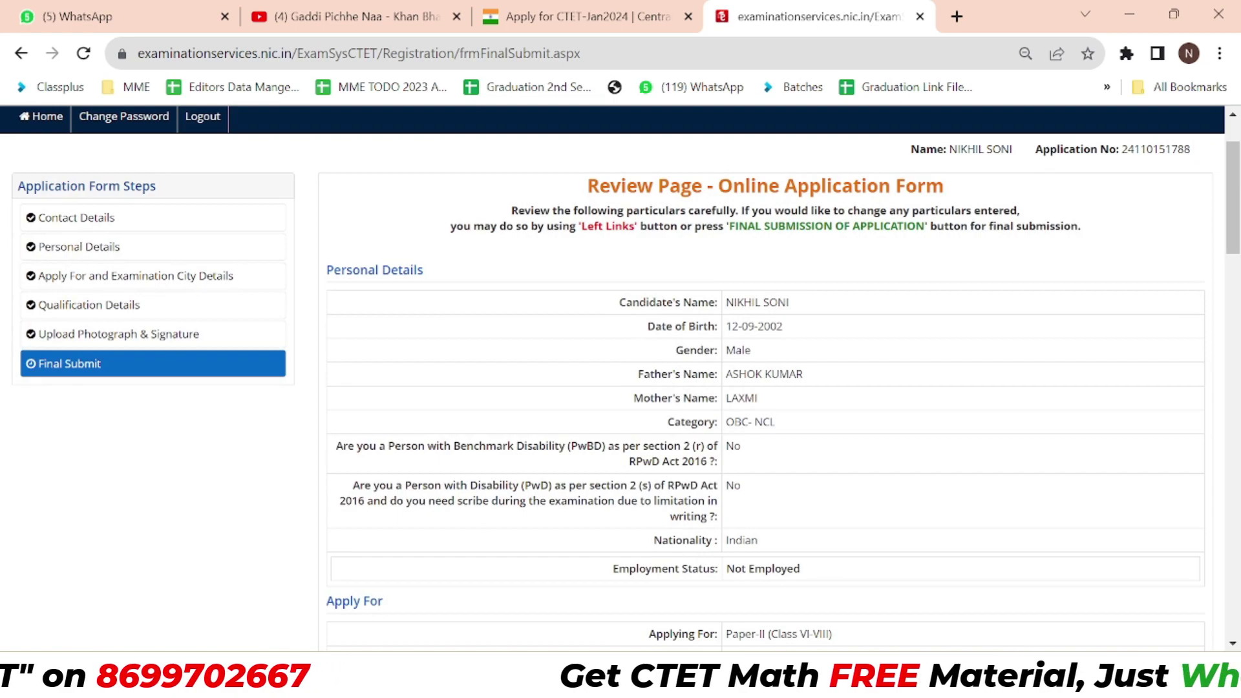
left_click_drag(647, 301, 737, 621)
left_click(736, 620)
scroll(763, 375, "up", 1)
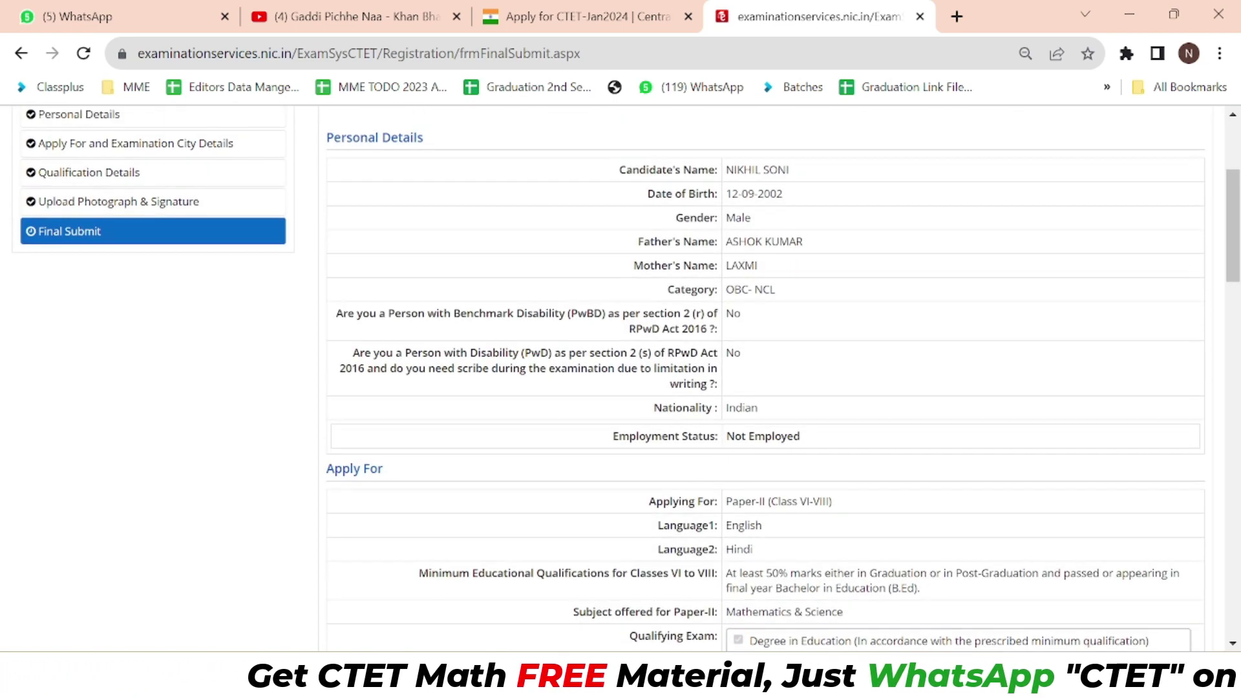
scroll(762, 375, "down", 2)
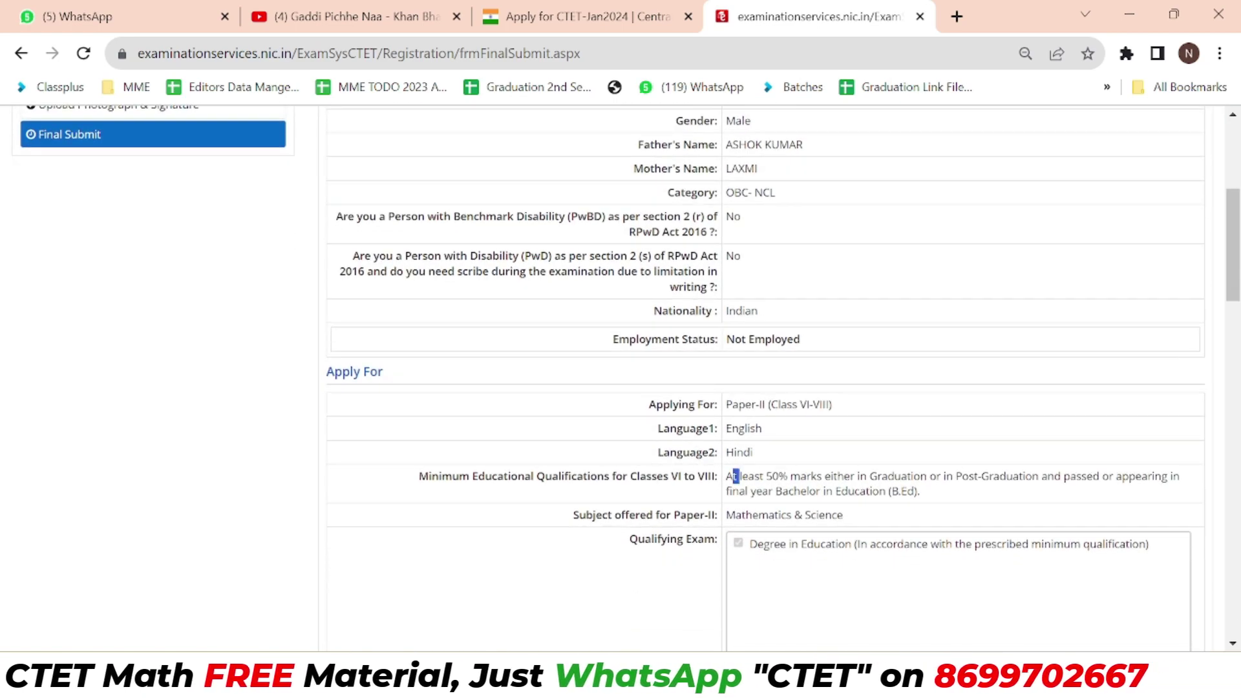
- Check the chosen Paper-II and language details further down the review page
left_click_drag(739, 476, 851, 476)
left_click_drag(737, 429, 834, 404)
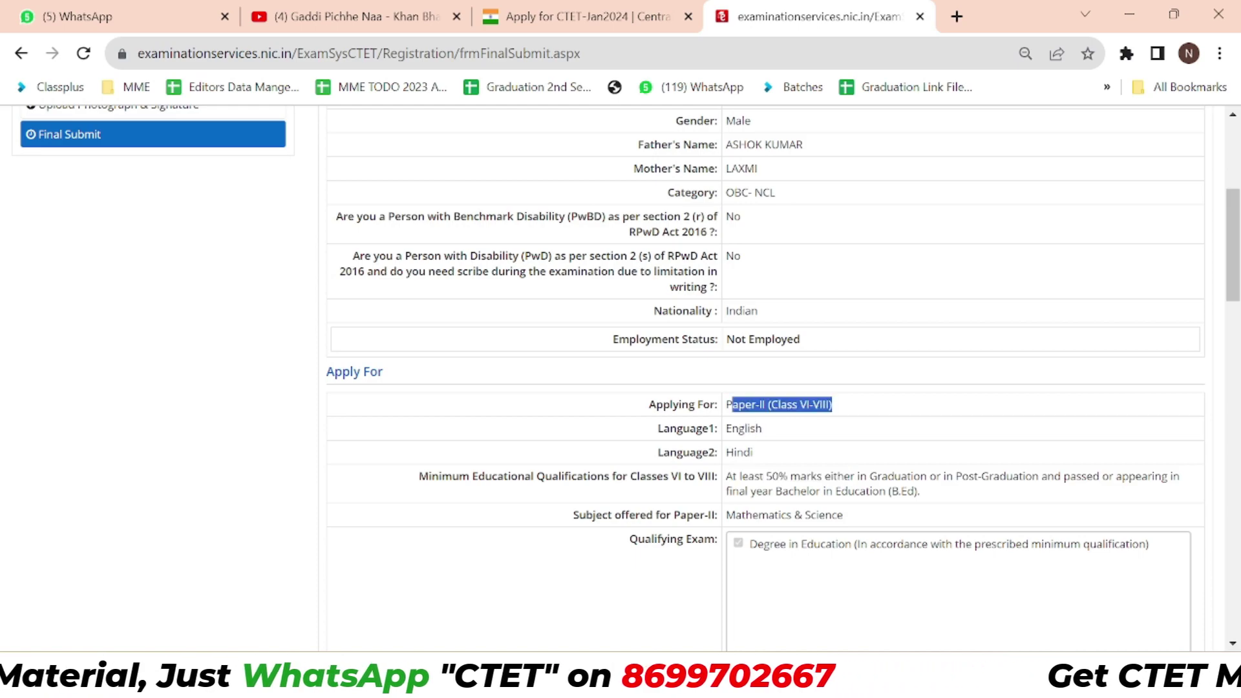
left_click(834, 405)
scroll(833, 404, "down", 1)
left_click_drag(749, 474, 851, 474)
scroll(851, 474, "down", 2)
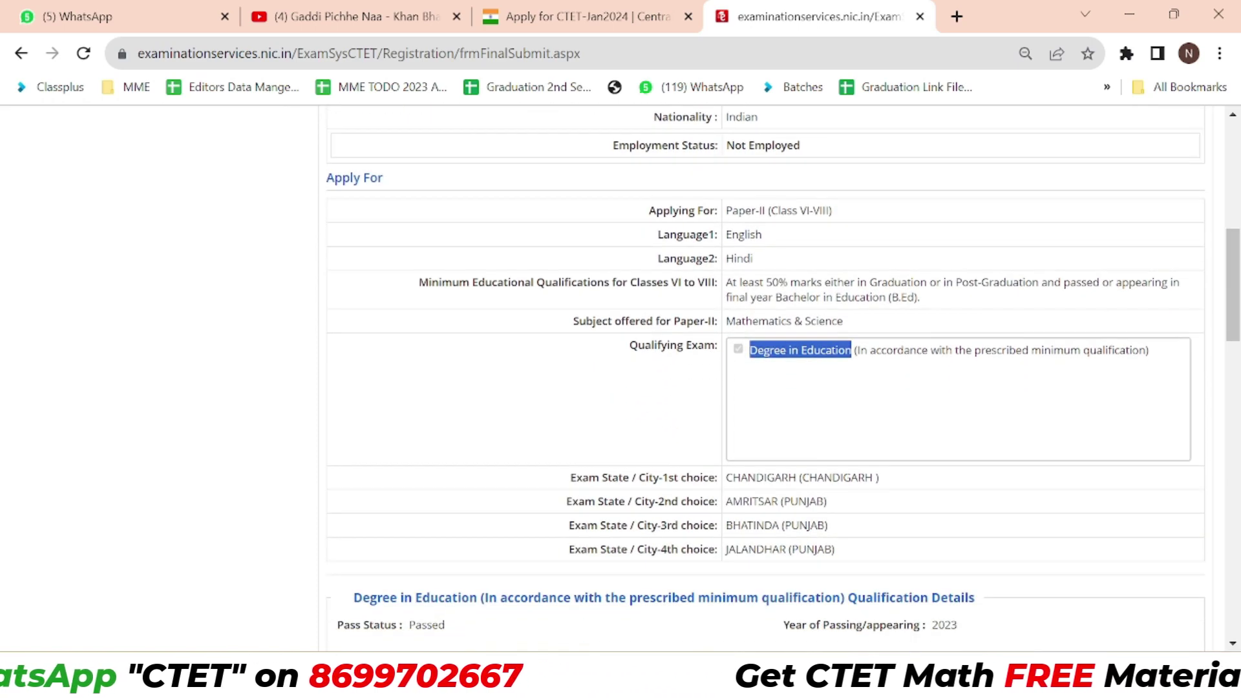
scroll(762, 375, "down", 5)
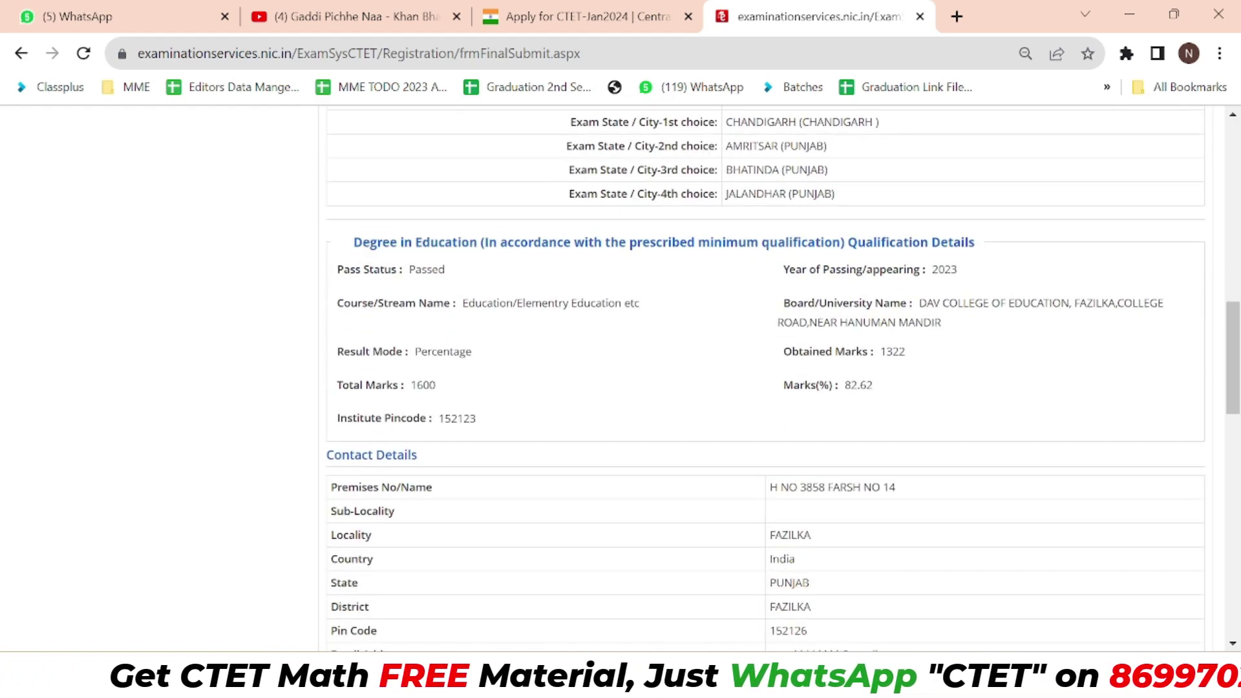
scroll(765, 362, "down", 4)
scroll(765, 362, "down", 8)
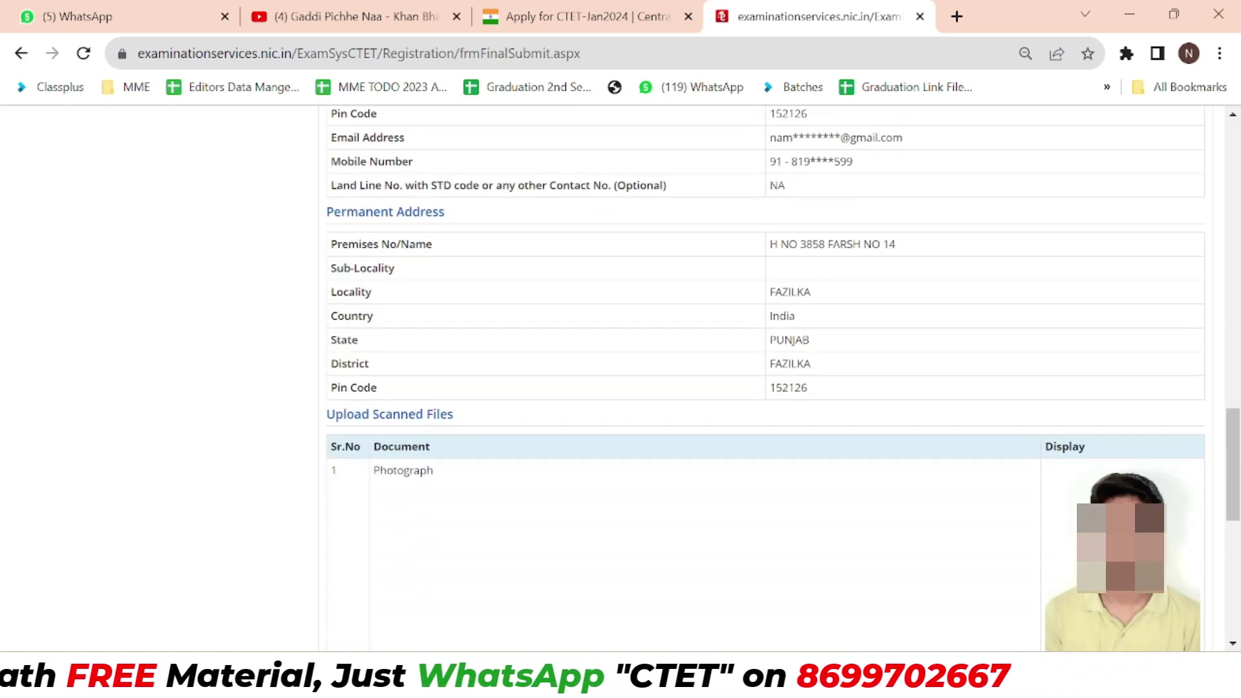
scroll(766, 362, "down", 3)
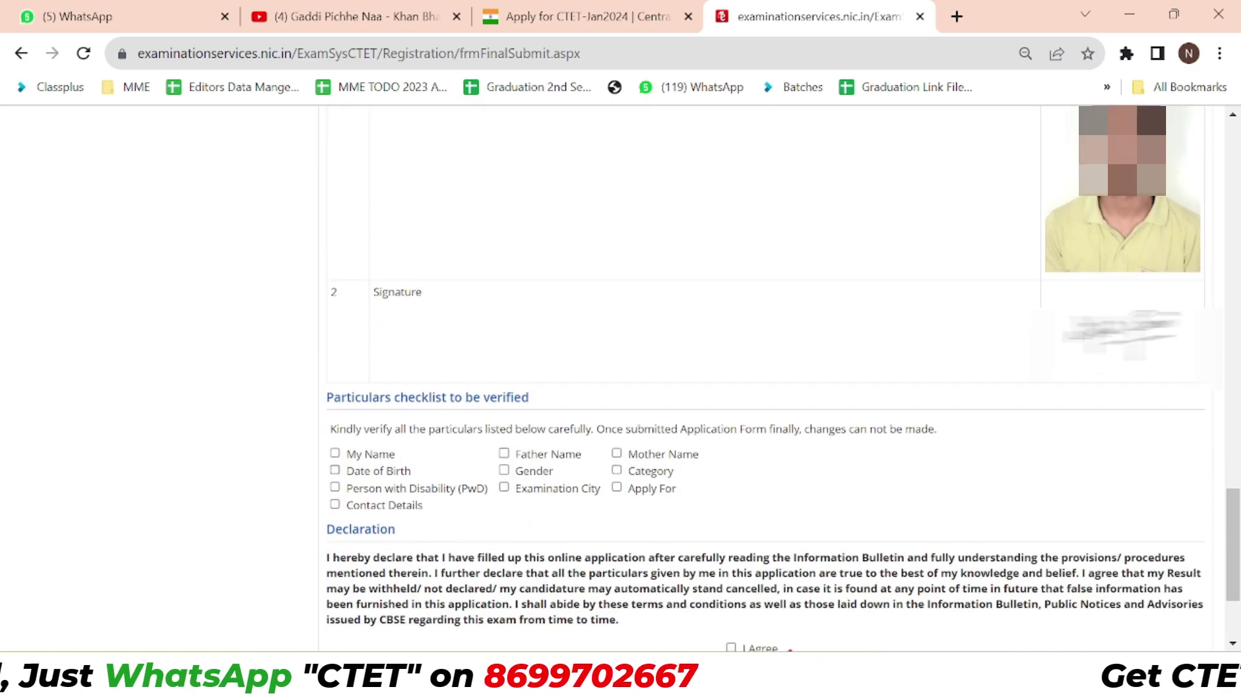
- Tick every item in the particulars checklist
key("Tab")
key("space")
key("Tab")
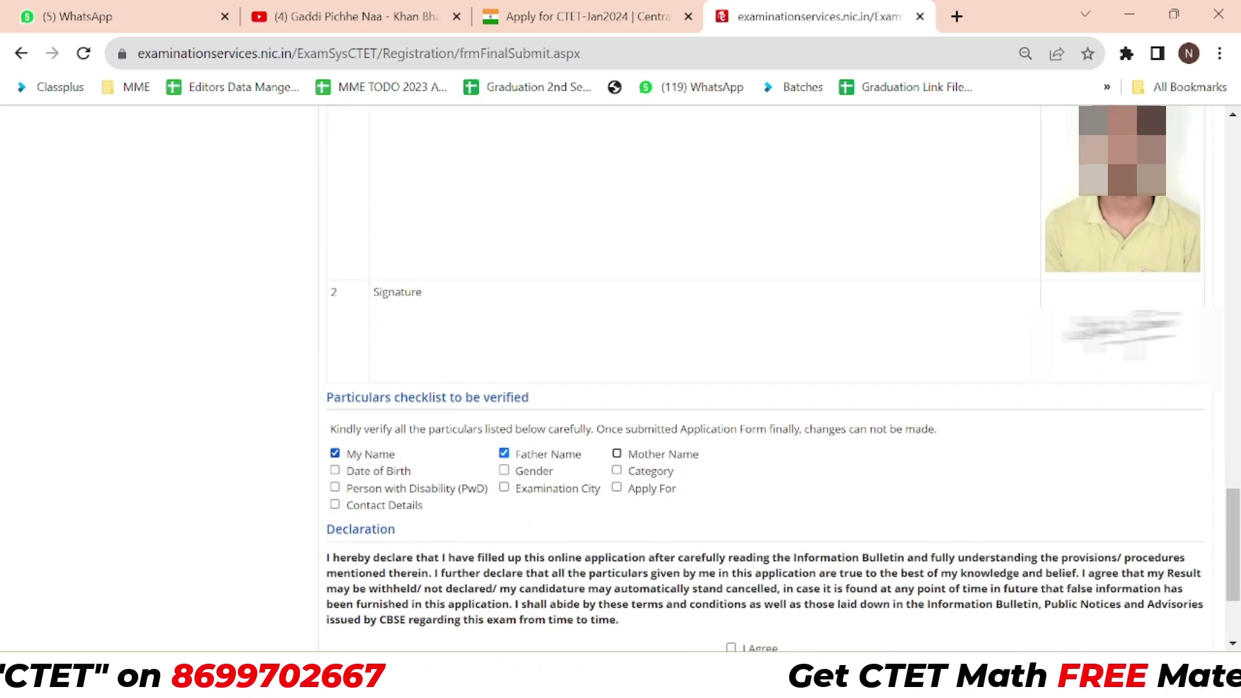
key("space")
key("Tab")
key("space")
key("Tab")
key("space")
key("Tab")
key("space")
key("Tab")
key("space")
key("Tab")
key("space")
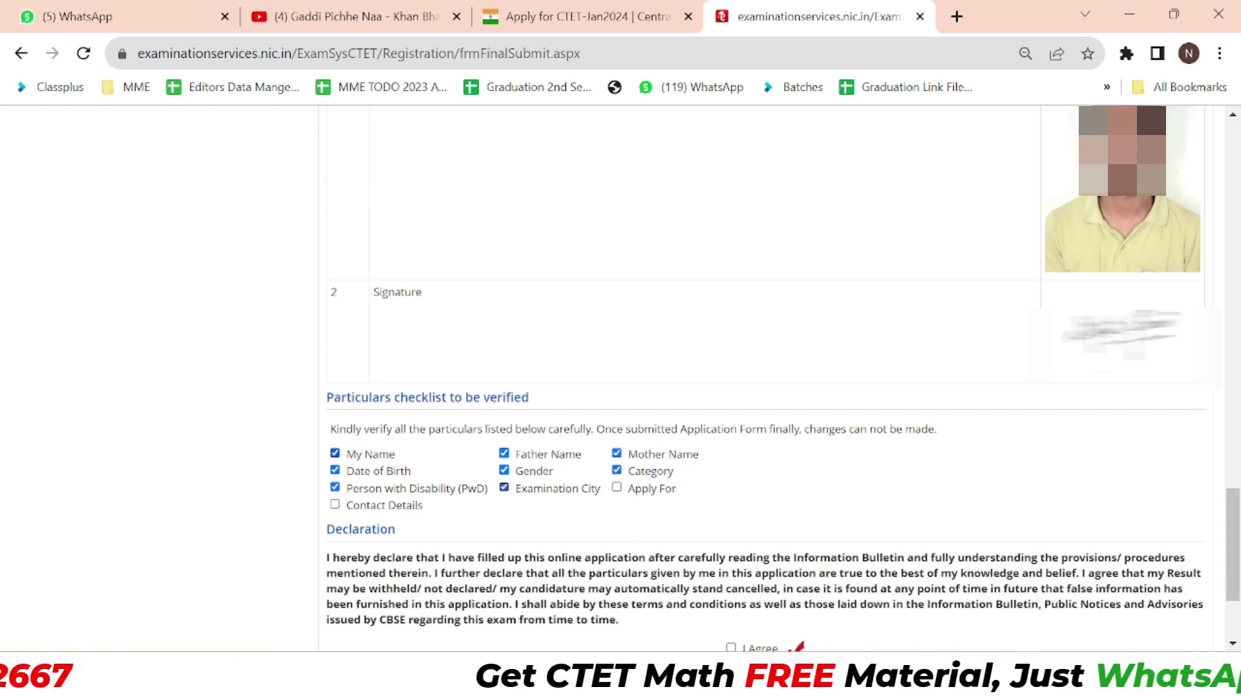
key("Tab")
key("space")
key("Tab")
scroll(766, 362, "down", 2)
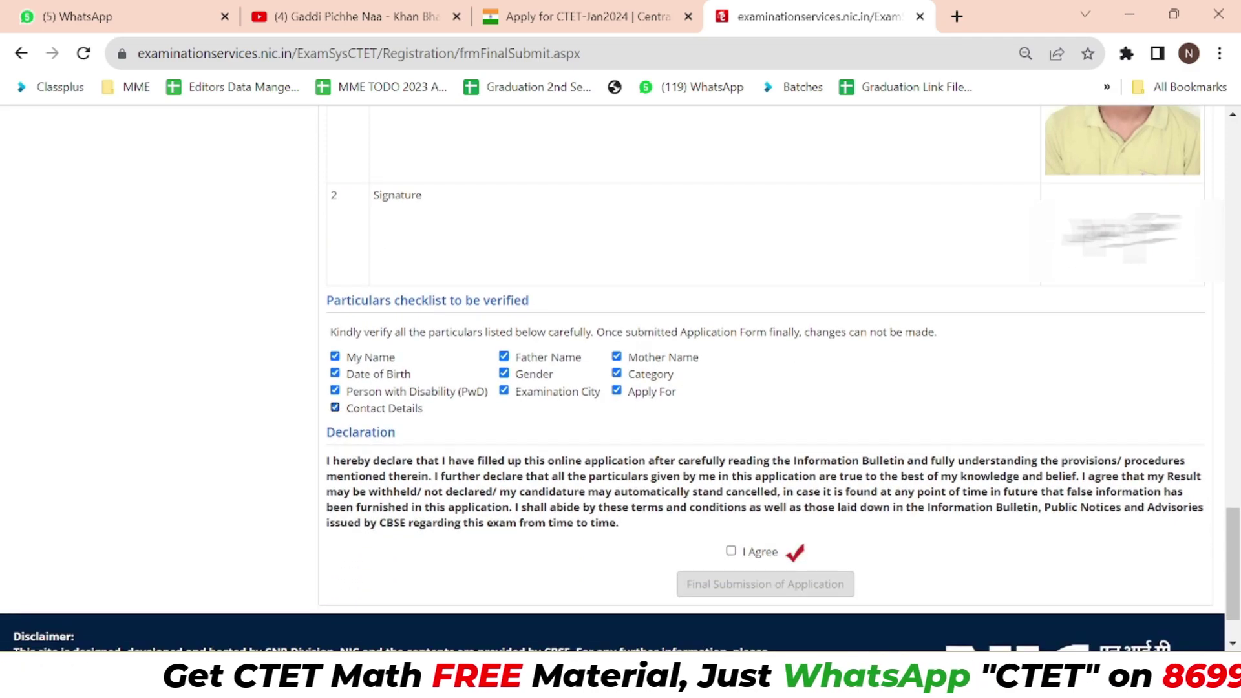
- Tick I Agree on the declaration and do the Final Submission of Application, confirming Yes
key("Tab")
key("space")
key("Tab")
key("Return")
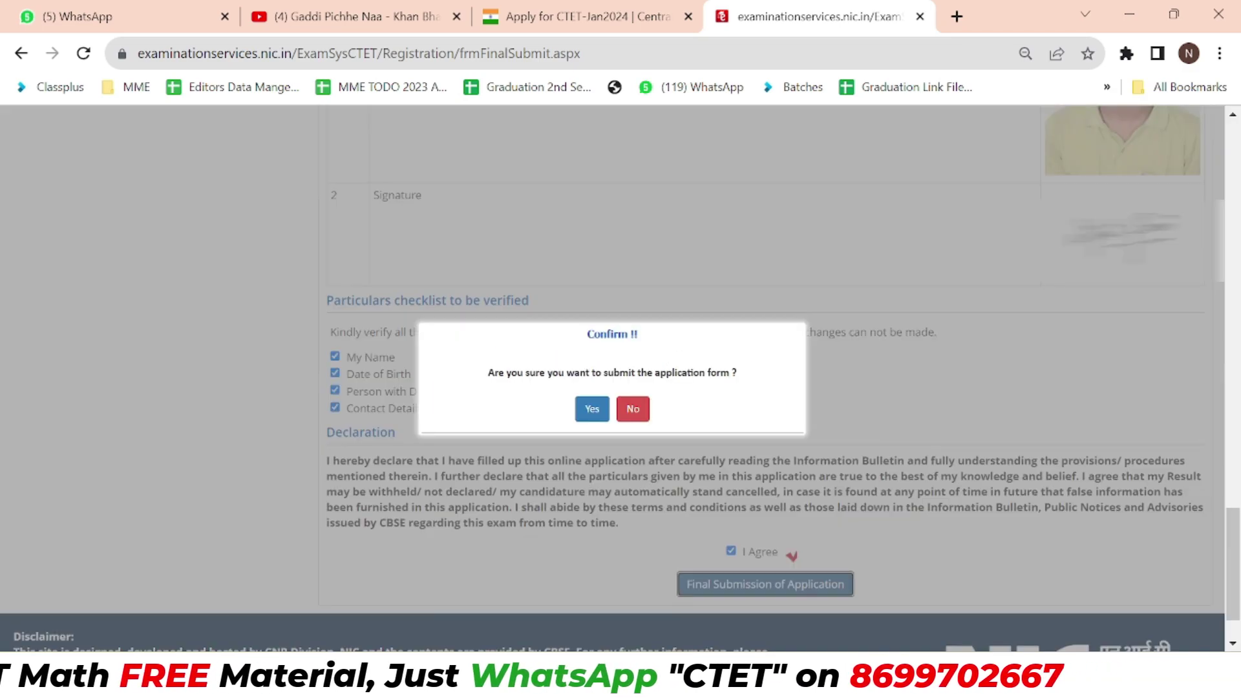
key("Return")
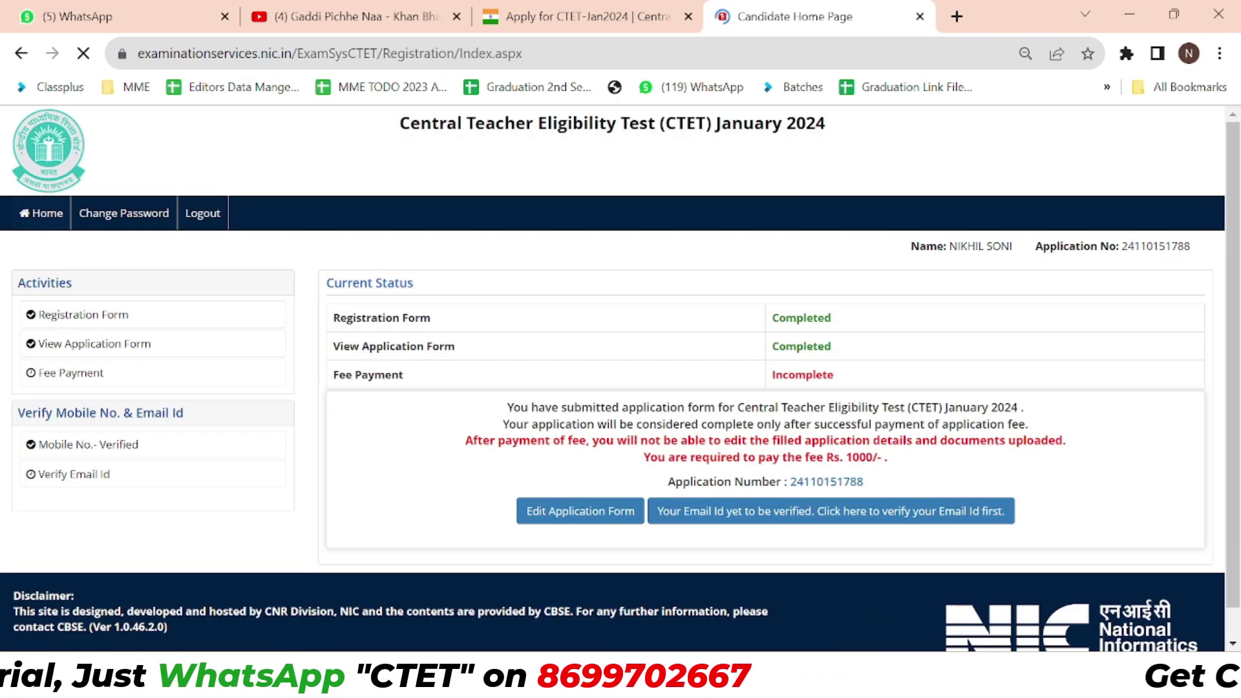
- Verify the registered email with the security pin and emailed OTP, then go back home
key("Down")
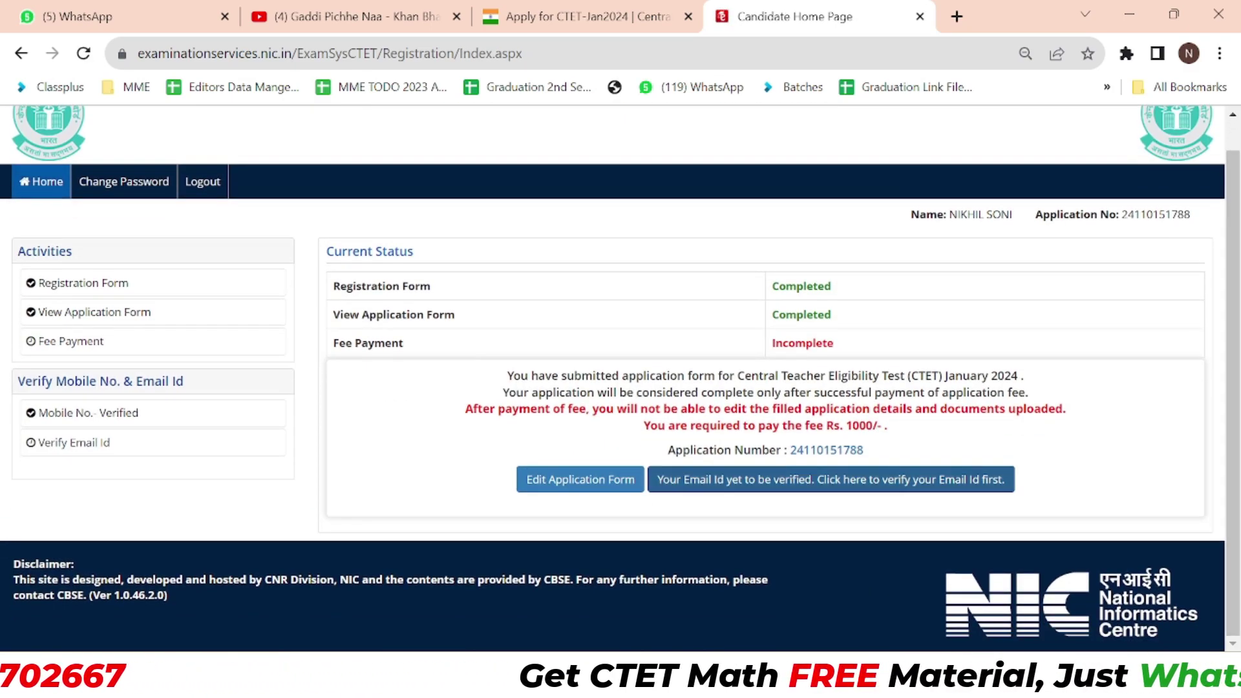
left_click(830, 479)
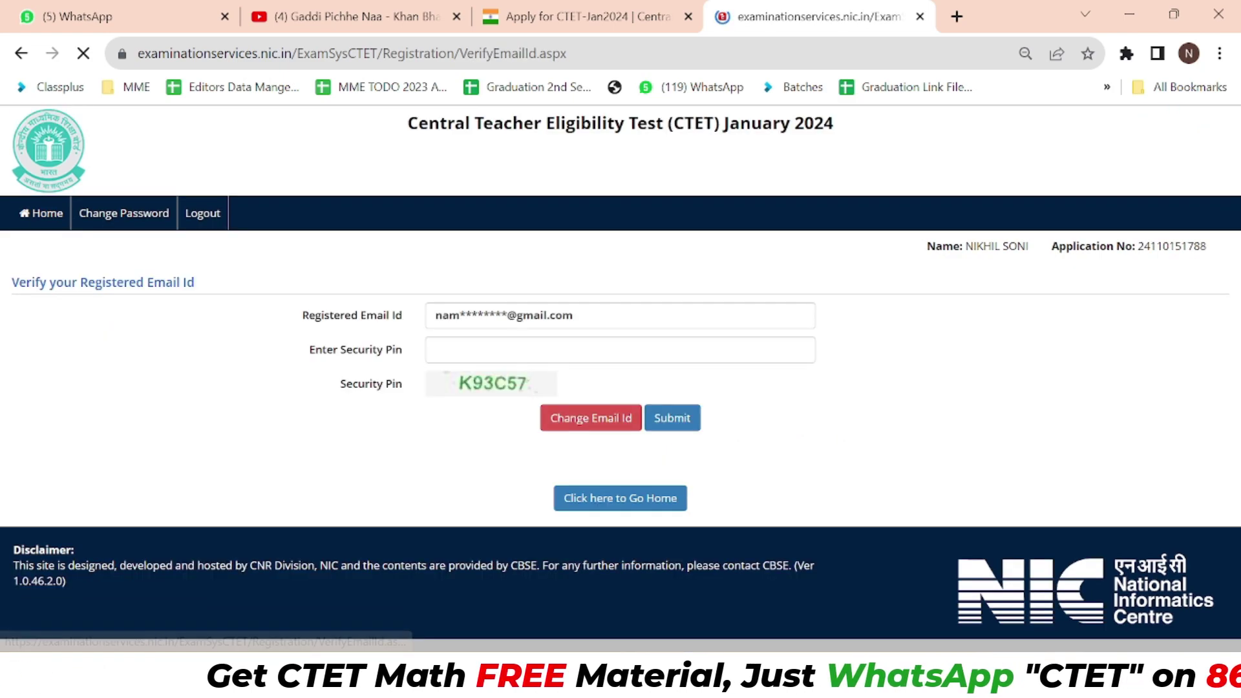
left_click(620, 349)
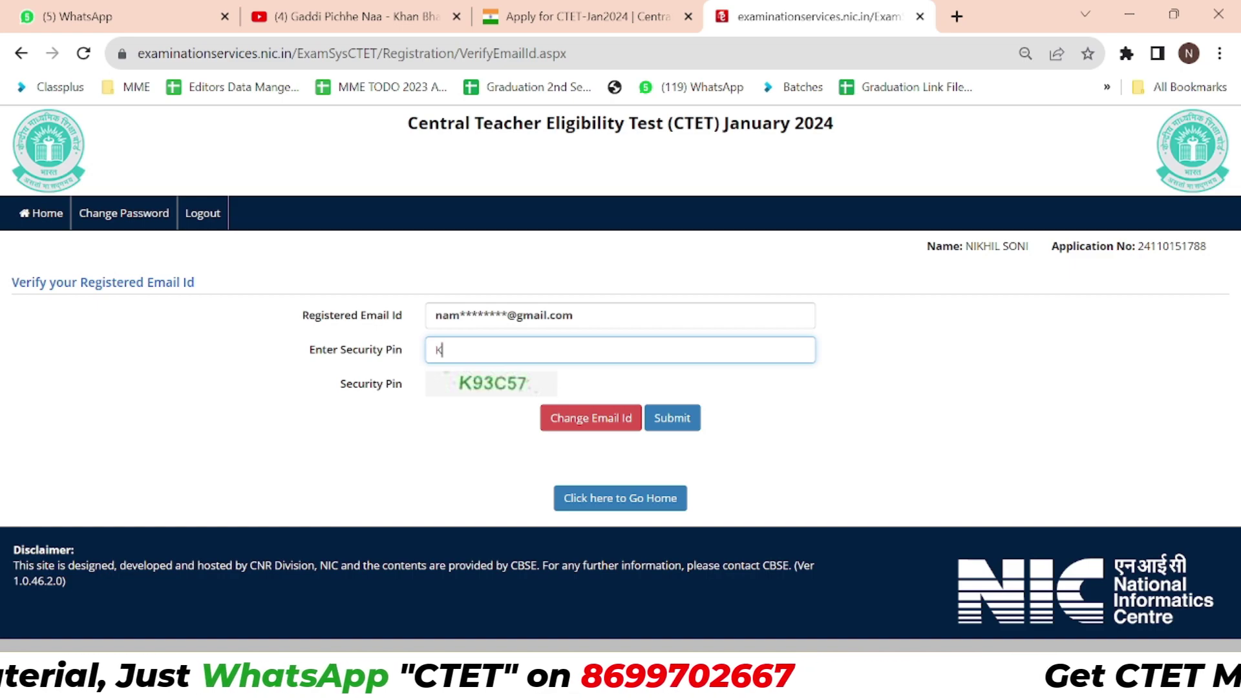
type("K93")
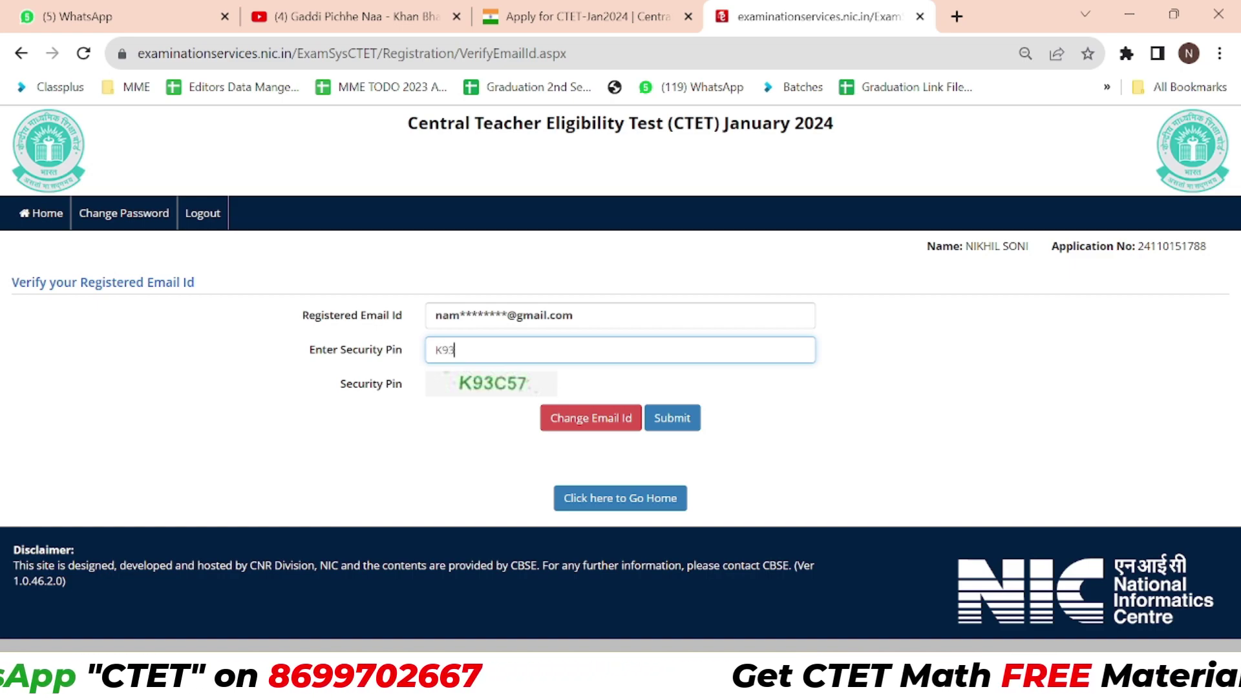
type("C")
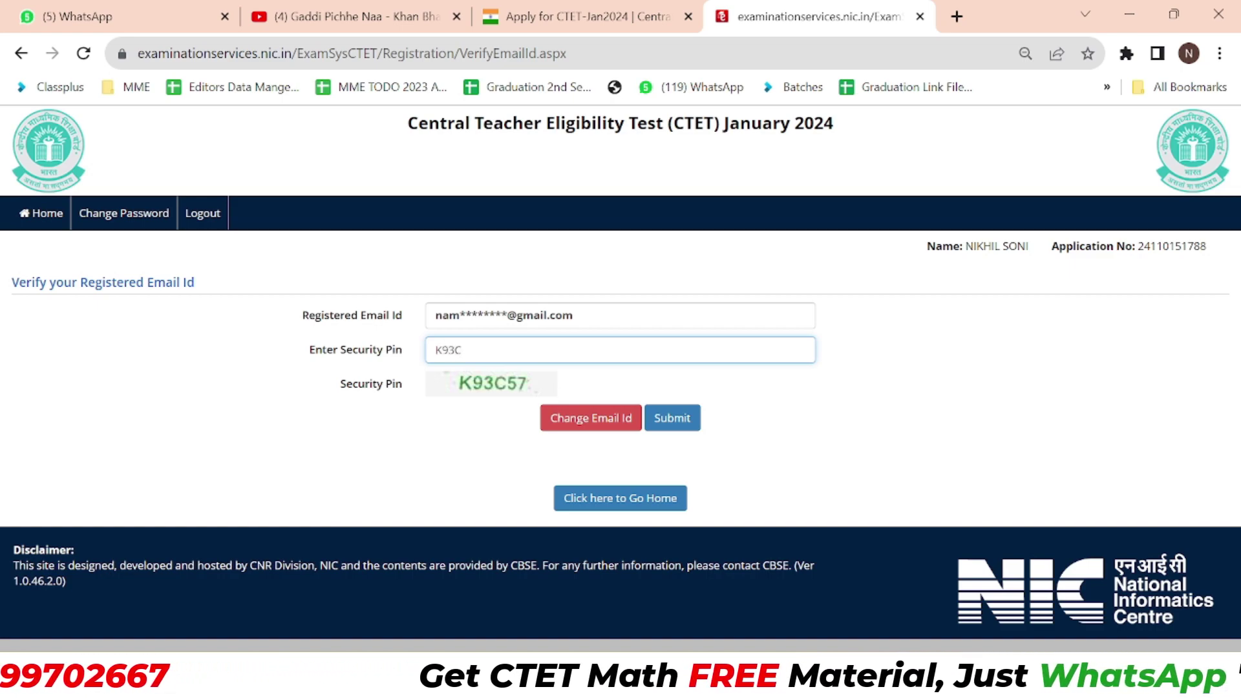
type("%")
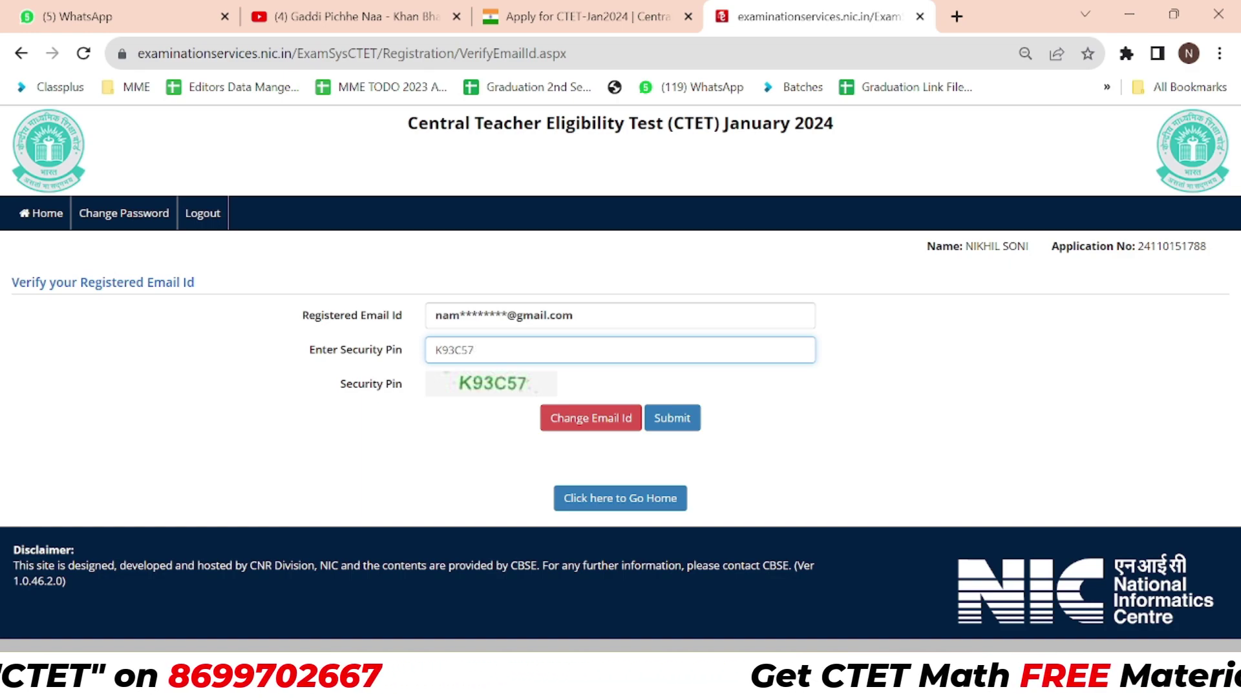
key("ctrl+a")
key("Return")
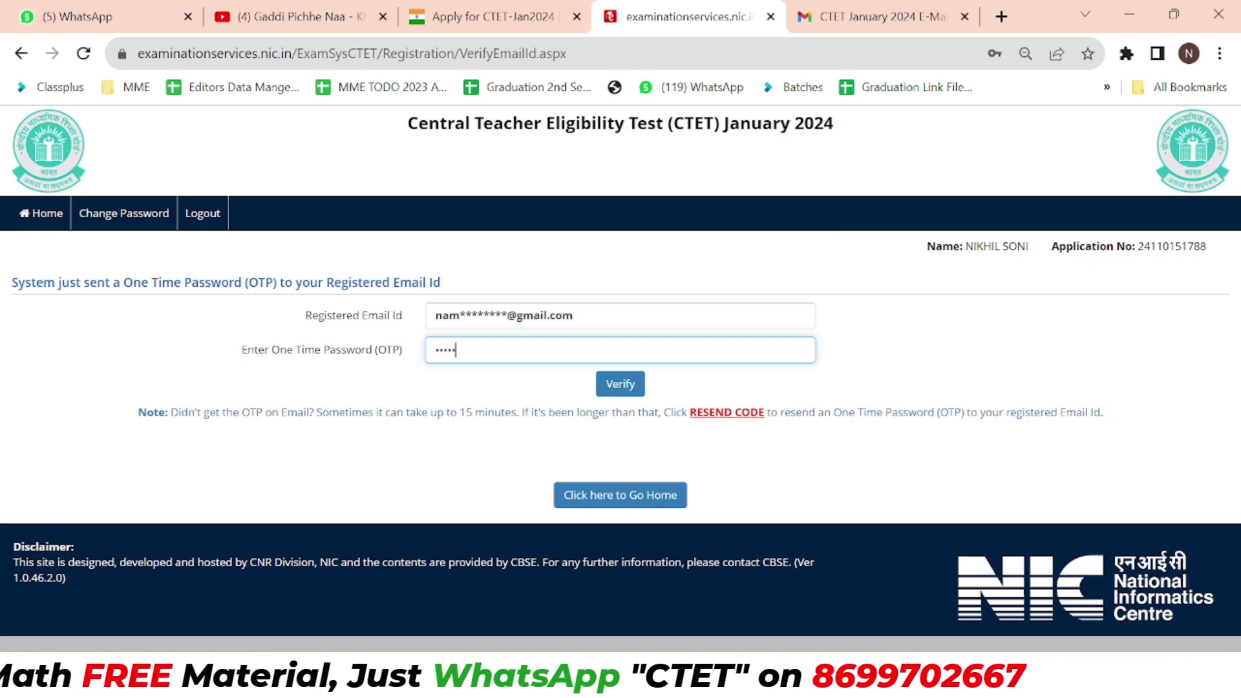
left_click(619, 383)
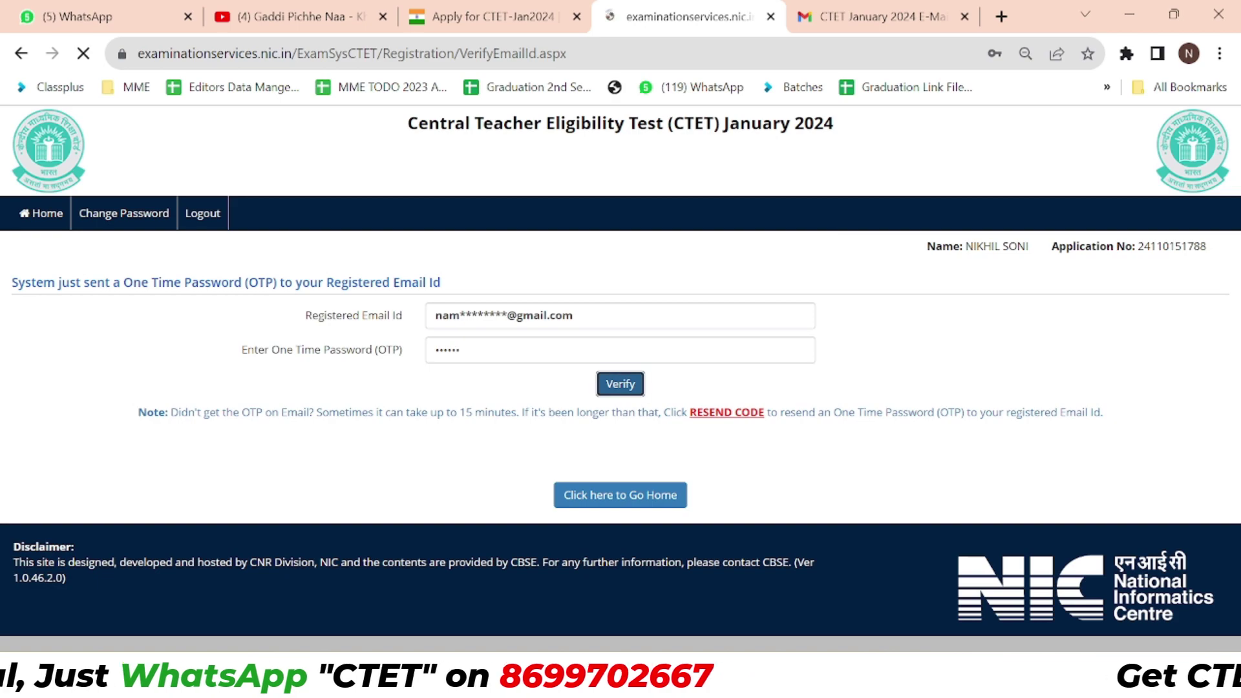
left_click(620, 328)
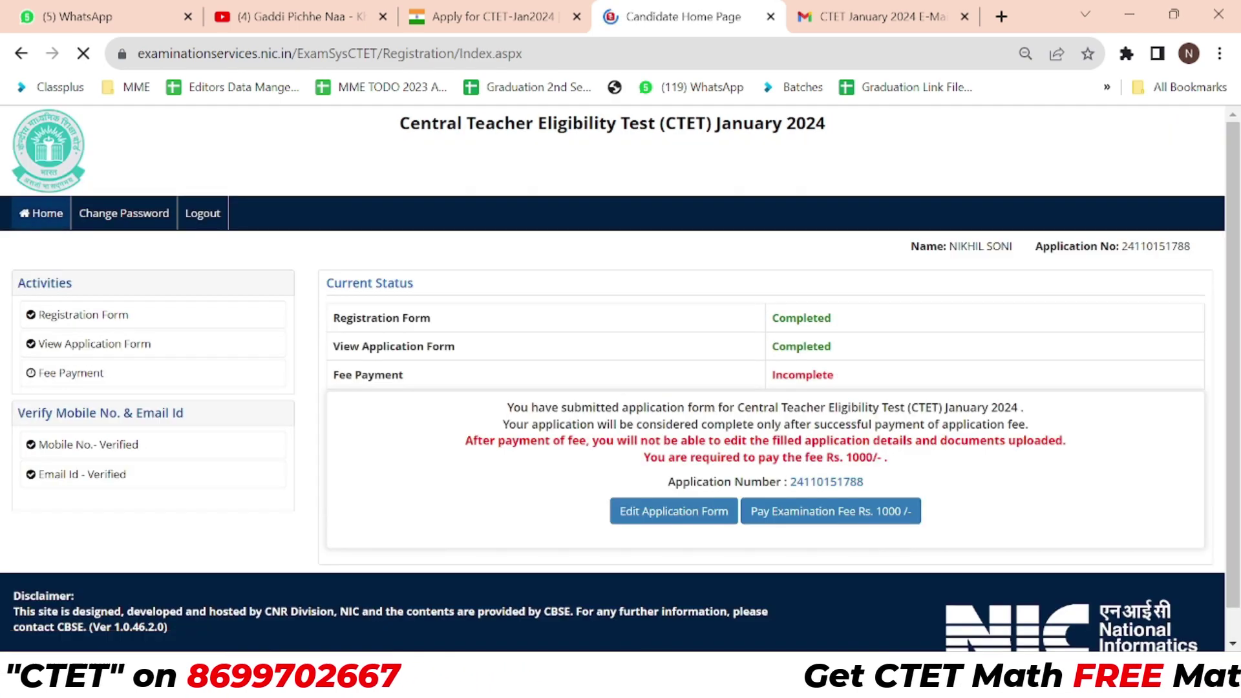
- Pay the Rs. 1000 examination fee by Online Payment via Any Debit/Credit Card/Net Banking
scroll(619, 328, "down", 1)
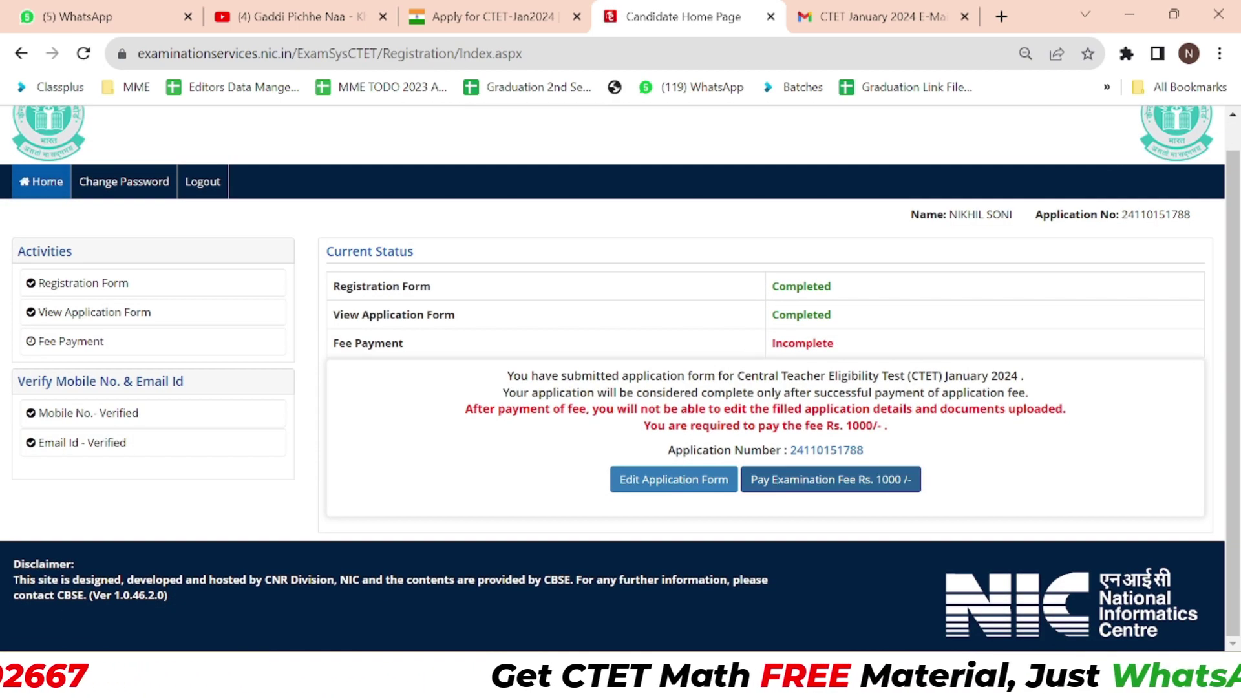
left_click(830, 479)
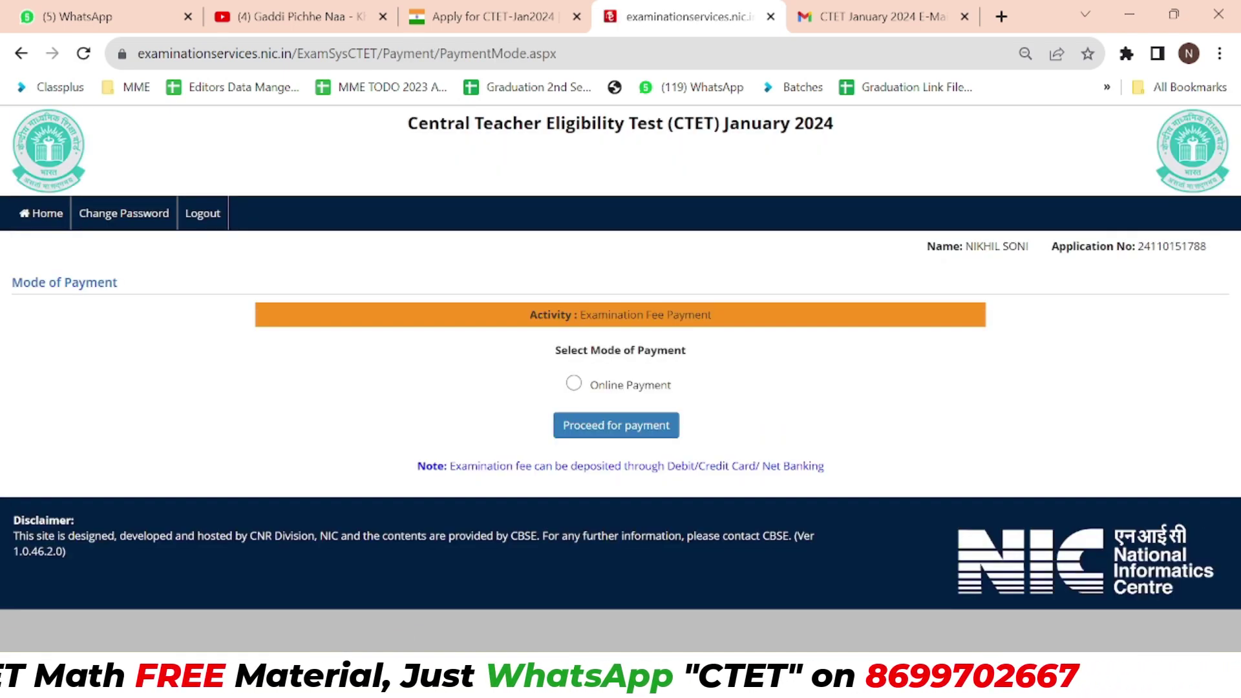
left_click(573, 384)
left_click(616, 425)
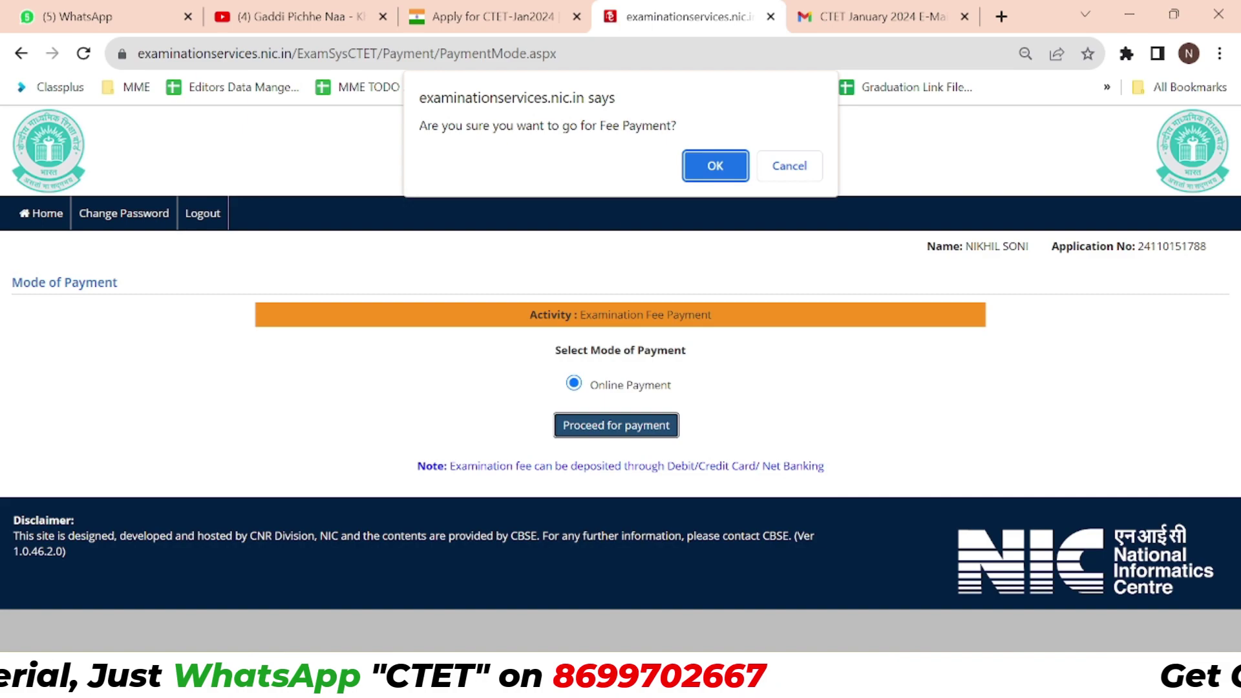
key("Return")
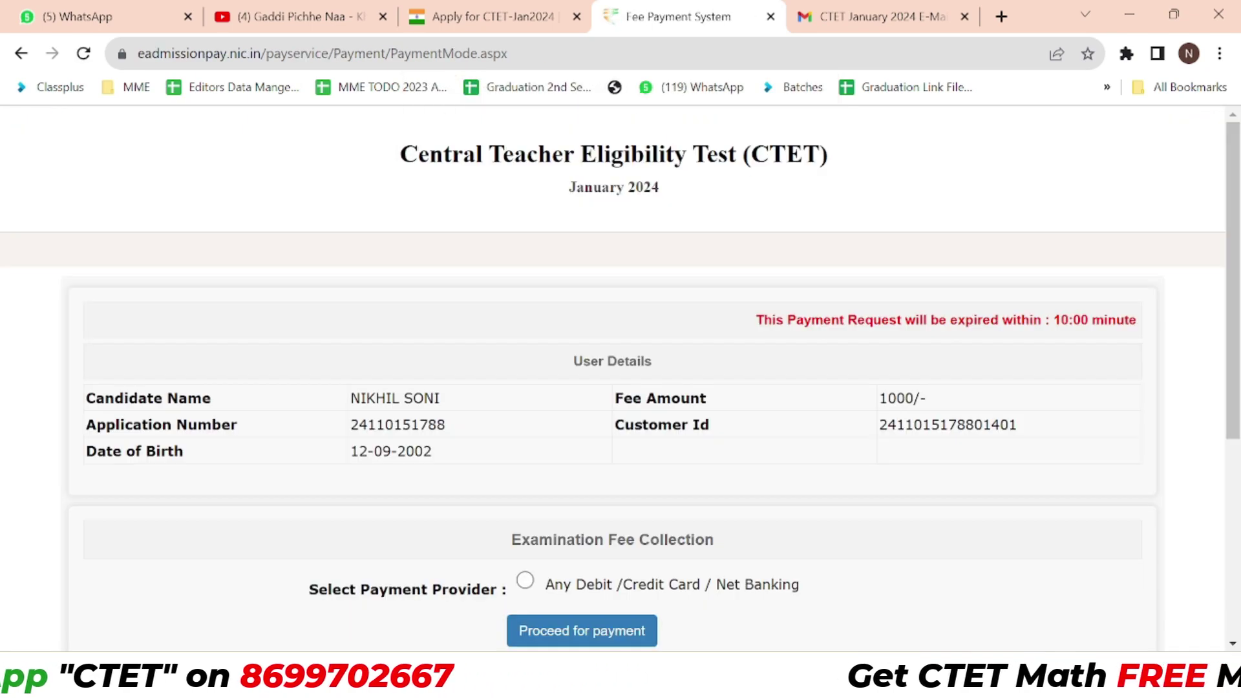
scroll(620, 375, "down", 2)
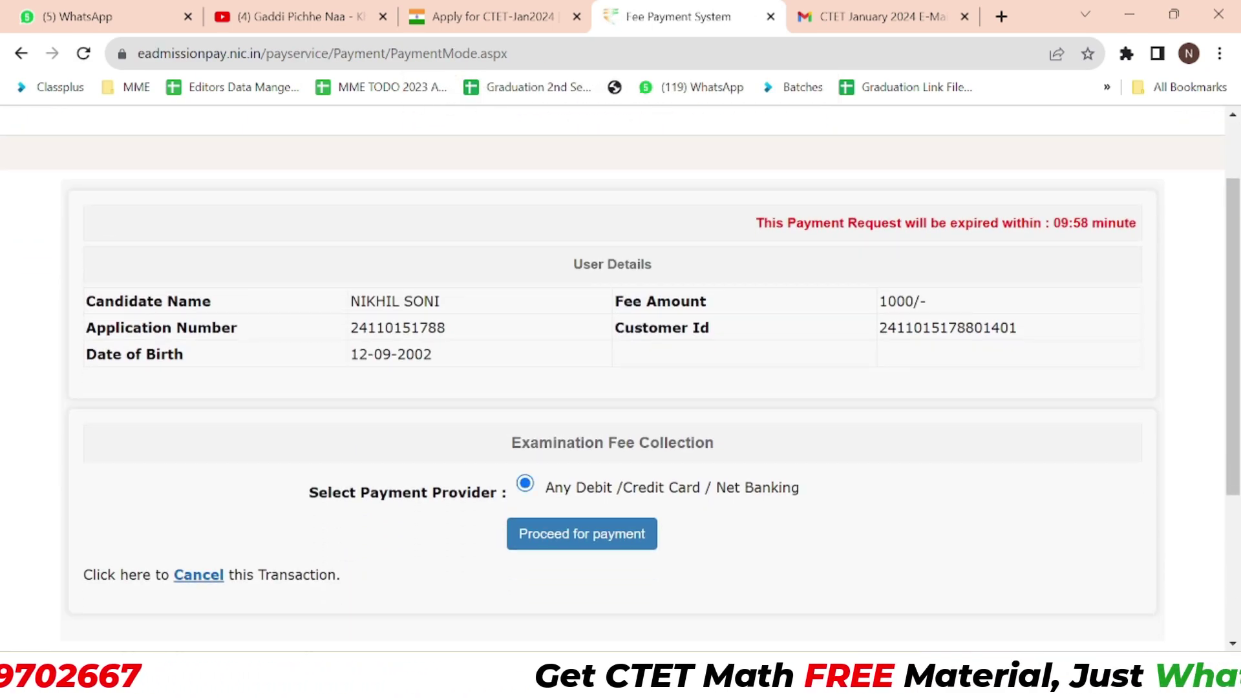
key("Return")
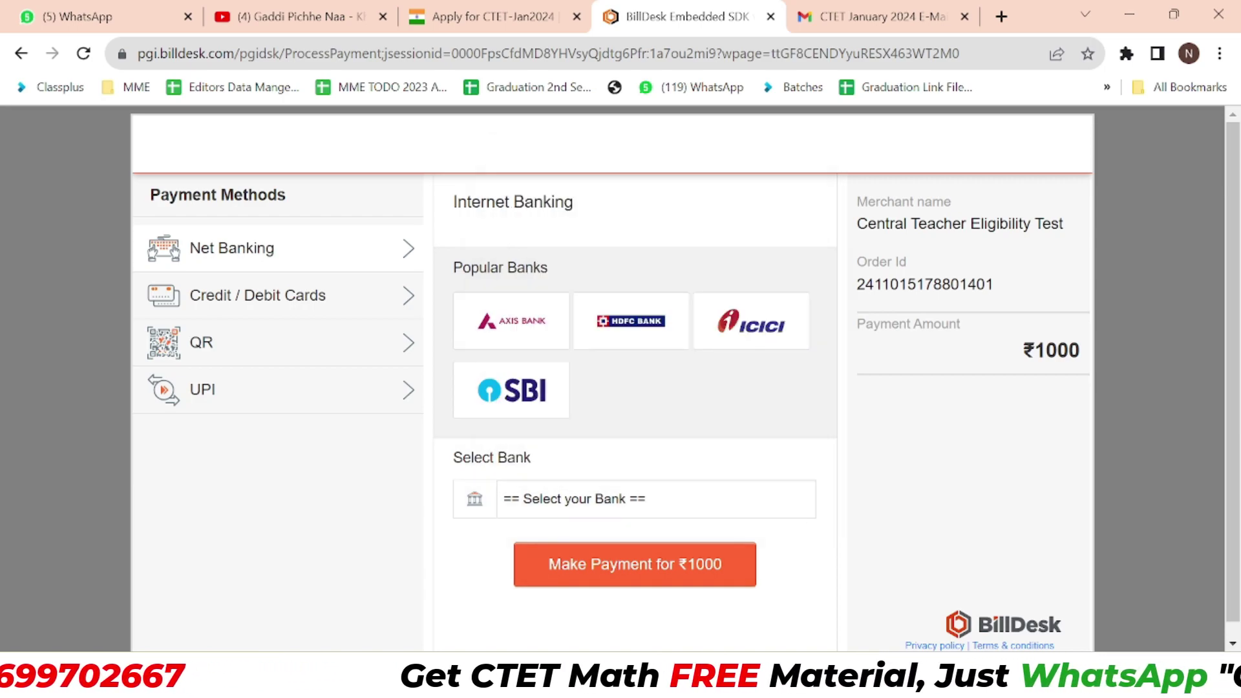
- Look through the Credit / Debit Card payment fields
left_click(257, 296)
left_click(543, 385)
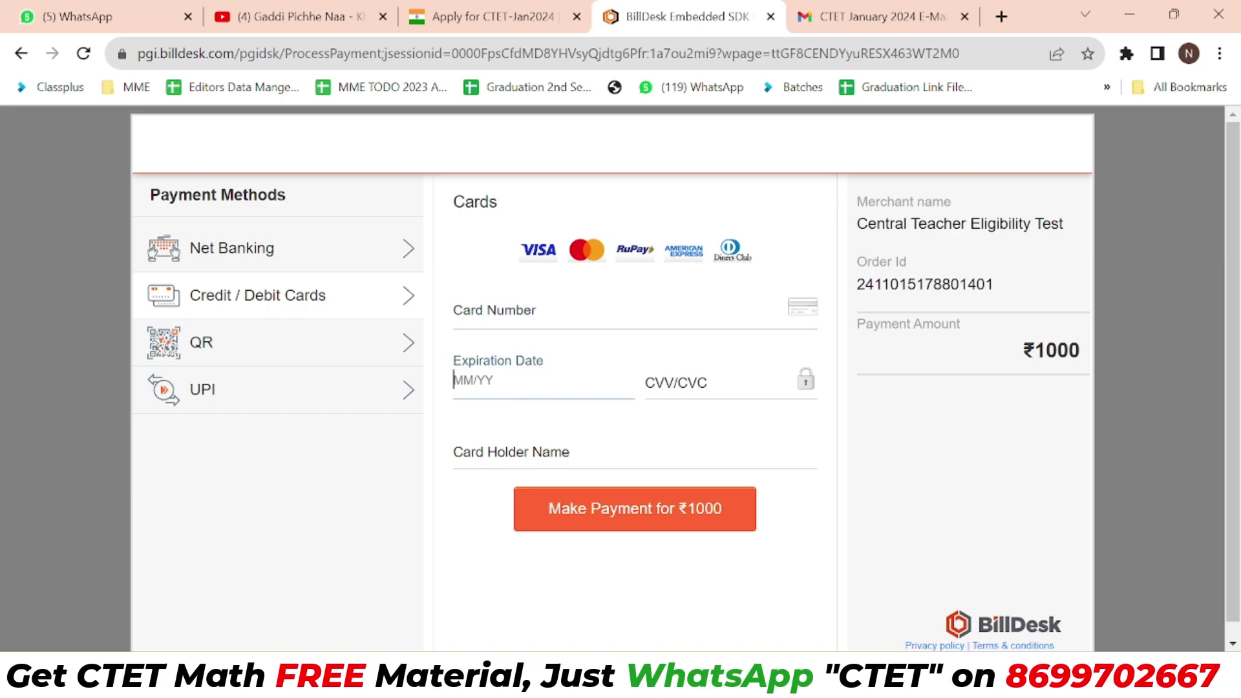
left_click(634, 451)
- Select QR payment with BHIM UPI and make the ₹1000 payment to show the QR code
left_click(201, 342)
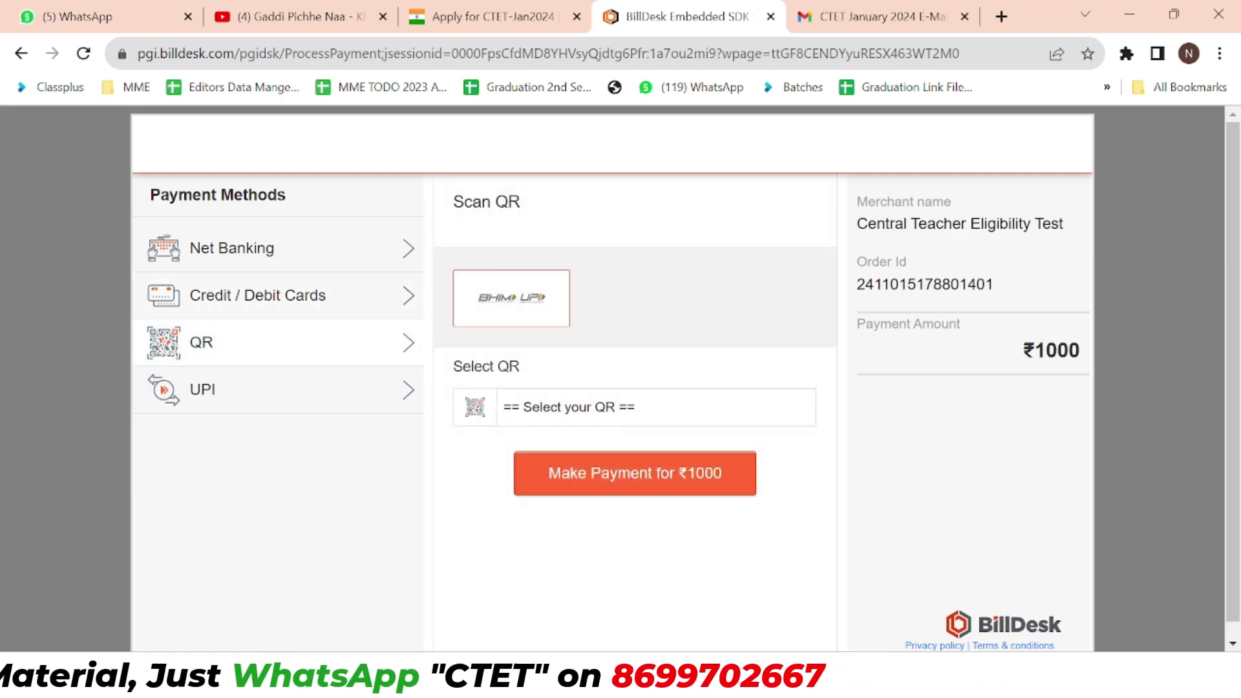
left_click(656, 406)
left_click(534, 451)
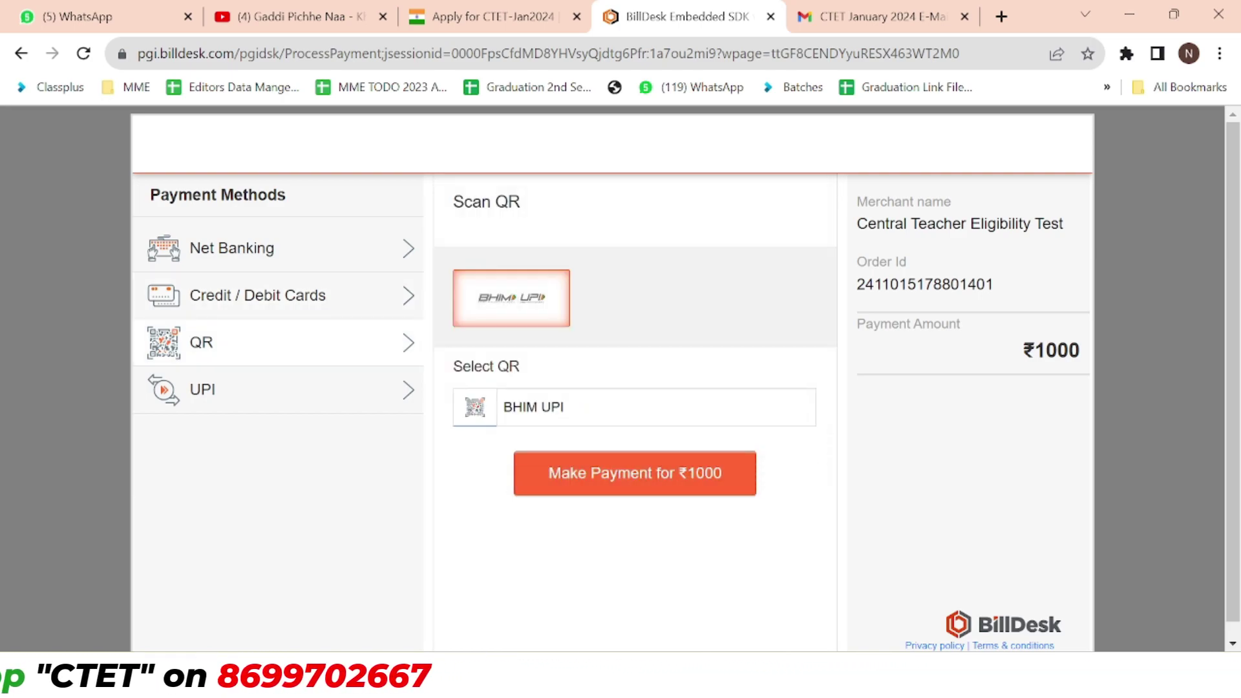
left_click(635, 473)
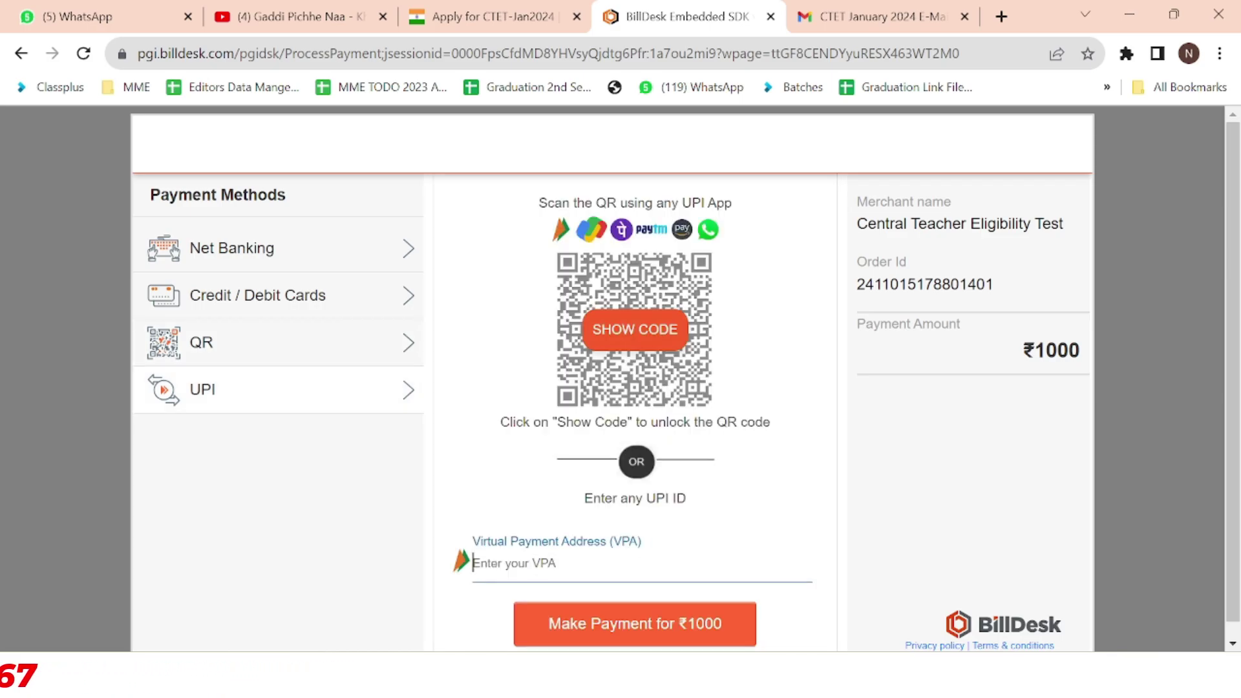